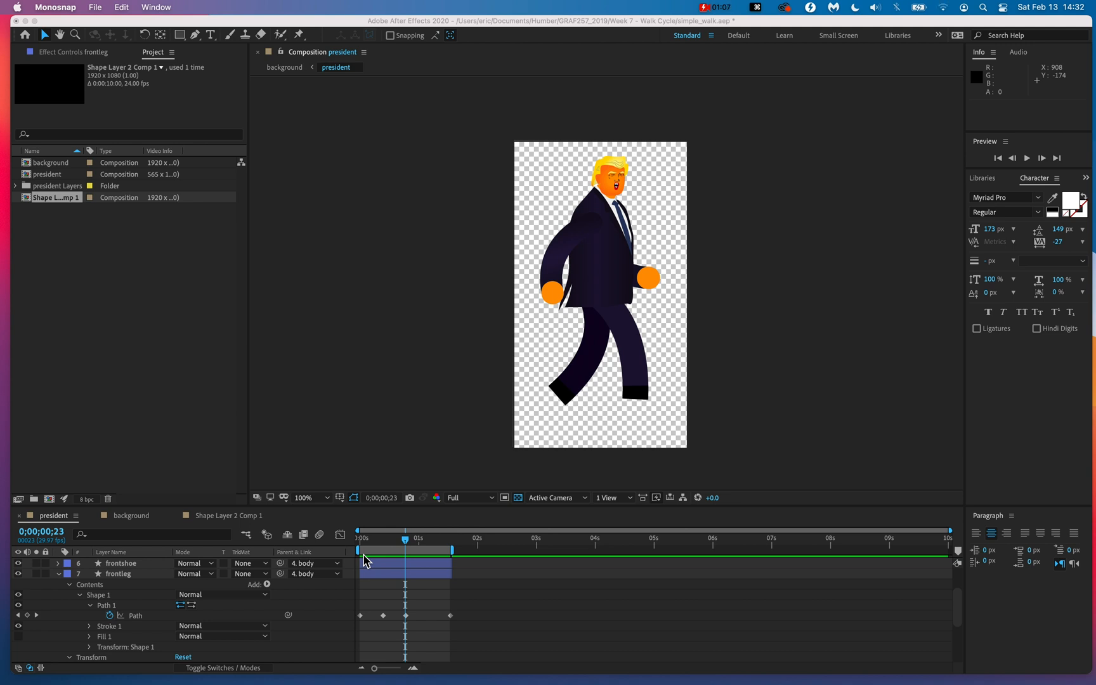
Step: Return to the start of the president composition, play the walk cycle preview and scrub through its first frames
{"action": "left_click", "coordinate": [331, 543]}
{"action": "left_click", "coordinate": [375, 543]}
{"action": "key", "text": "space"}
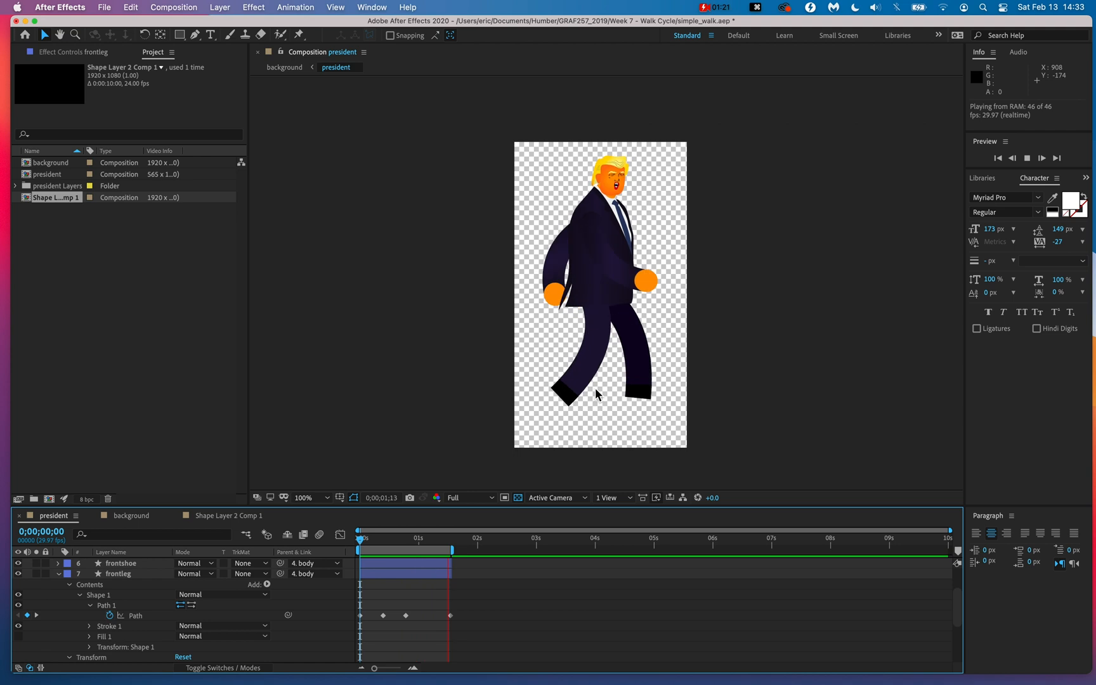
{"action": "left_click", "coordinate": [360, 541]}
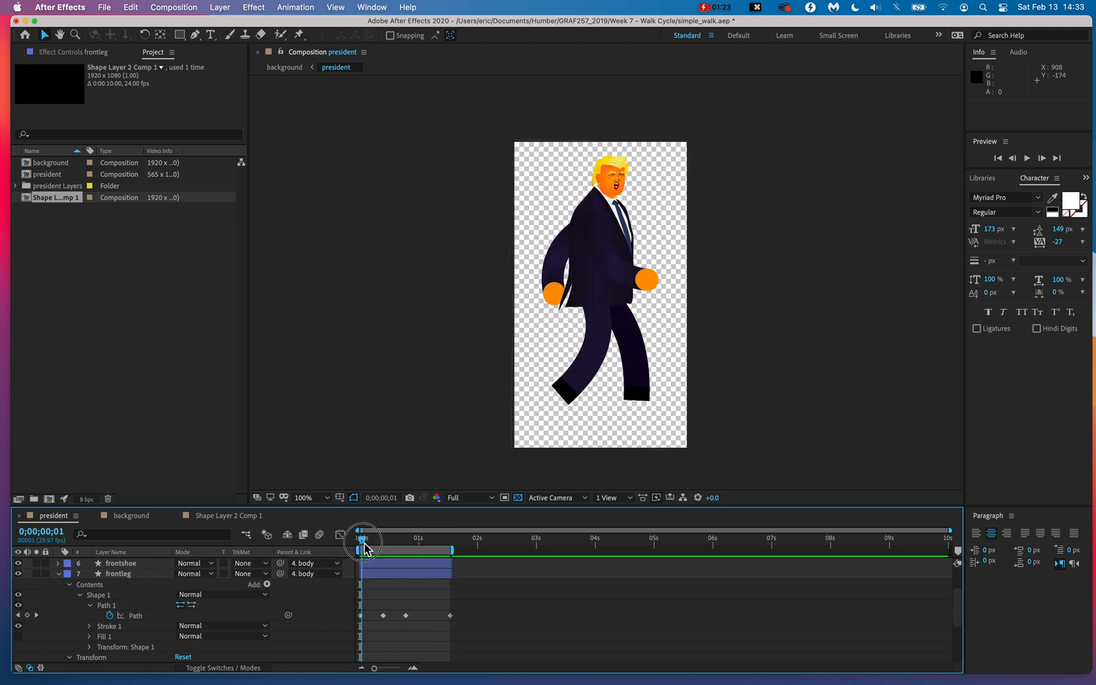
{"action": "left_click_drag", "start_coordinate": [358, 543], "coordinate": [414, 519]}
{"action": "key", "text": "space"}
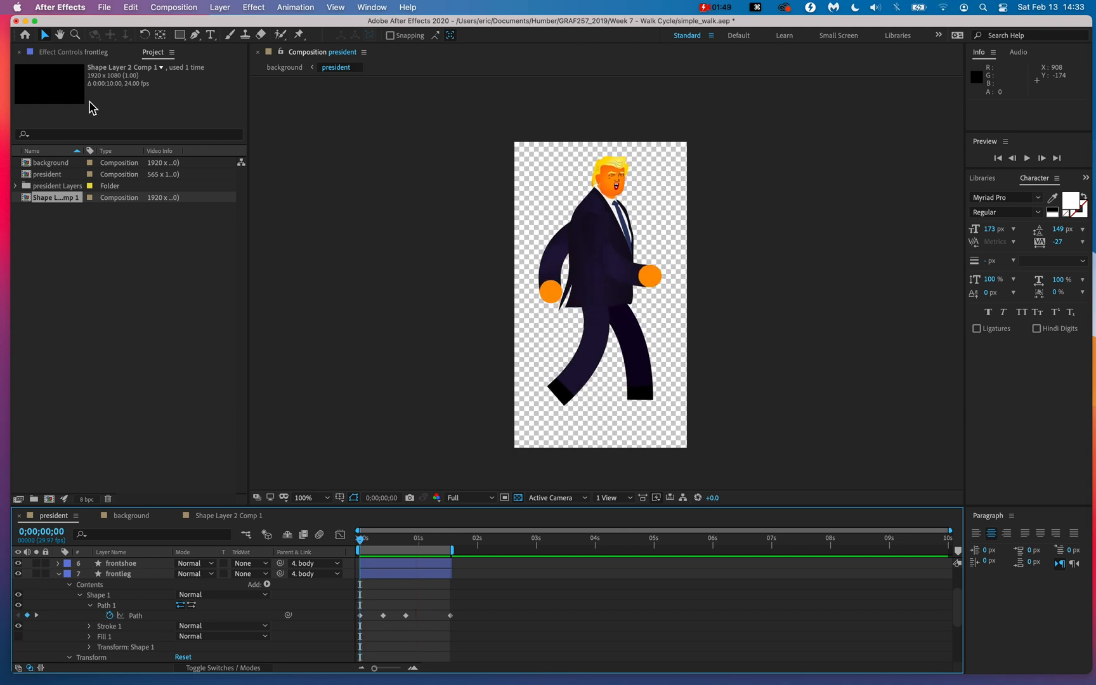
Step: Open the recent project walker.aep from the Week5_walk_cycle folder without saving the changes to simple_walk.aep
{"action": "left_click", "coordinate": [104, 7]}
{"action": "mouse_move", "coordinate": [115, 30]}
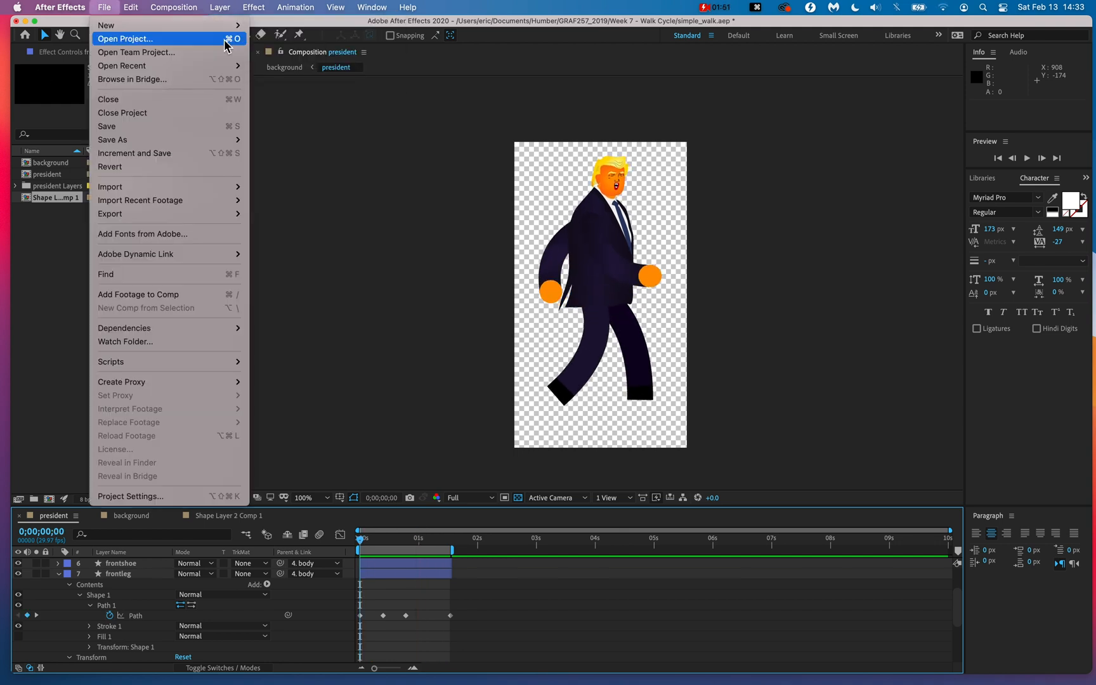
{"action": "mouse_move", "coordinate": [227, 66]}
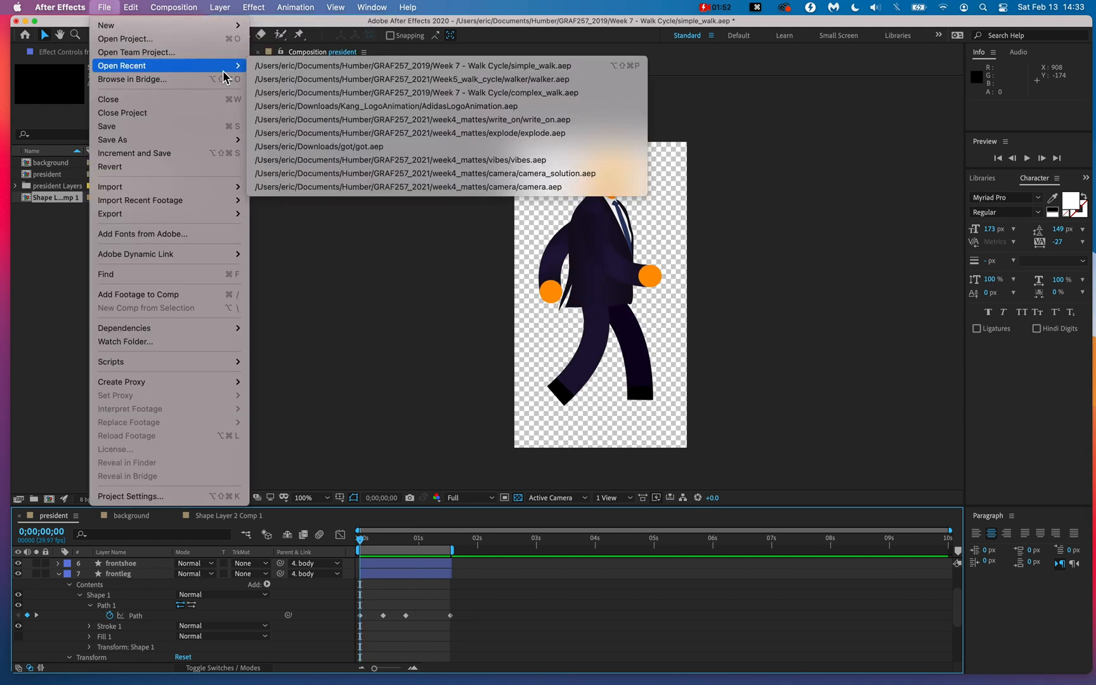
{"action": "left_click", "coordinate": [294, 78]}
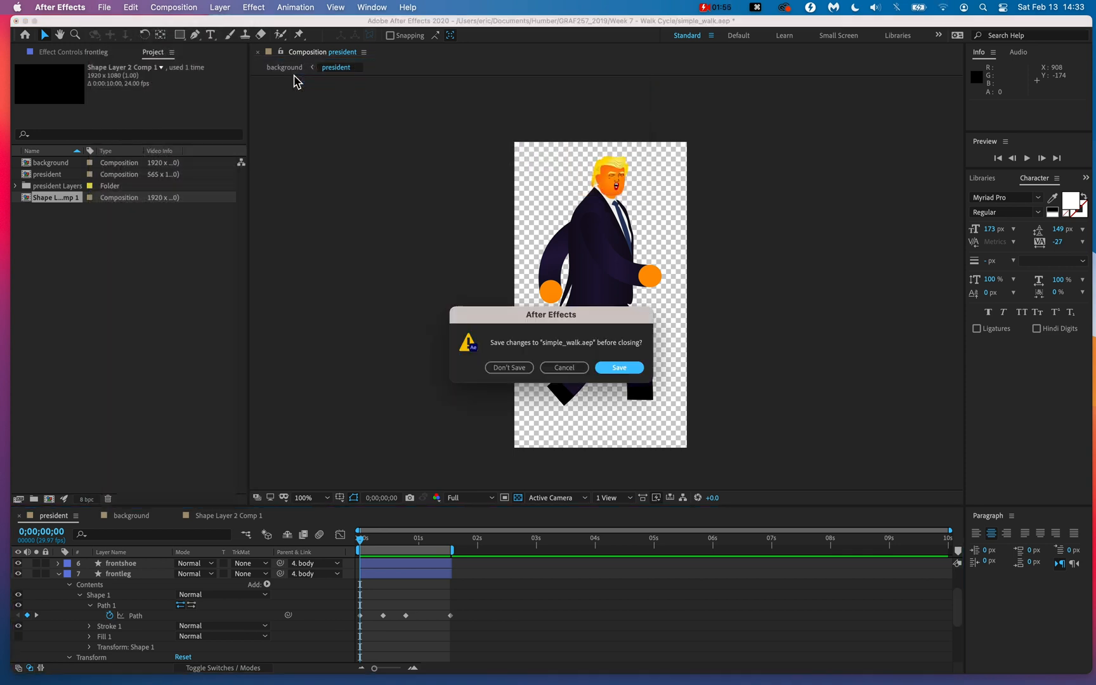
{"action": "left_click", "coordinate": [514, 371]}
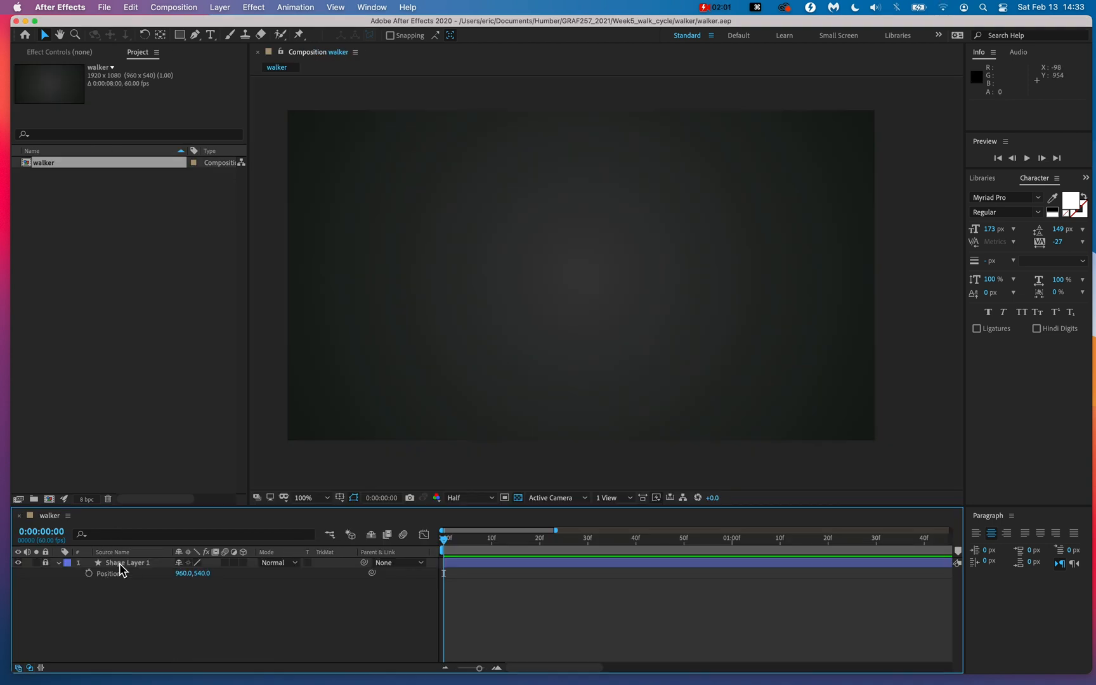
Step: Review the walker composition's settings, checking its frame rate and duration, and close them without changes
{"action": "key", "text": "alt+super+8"}
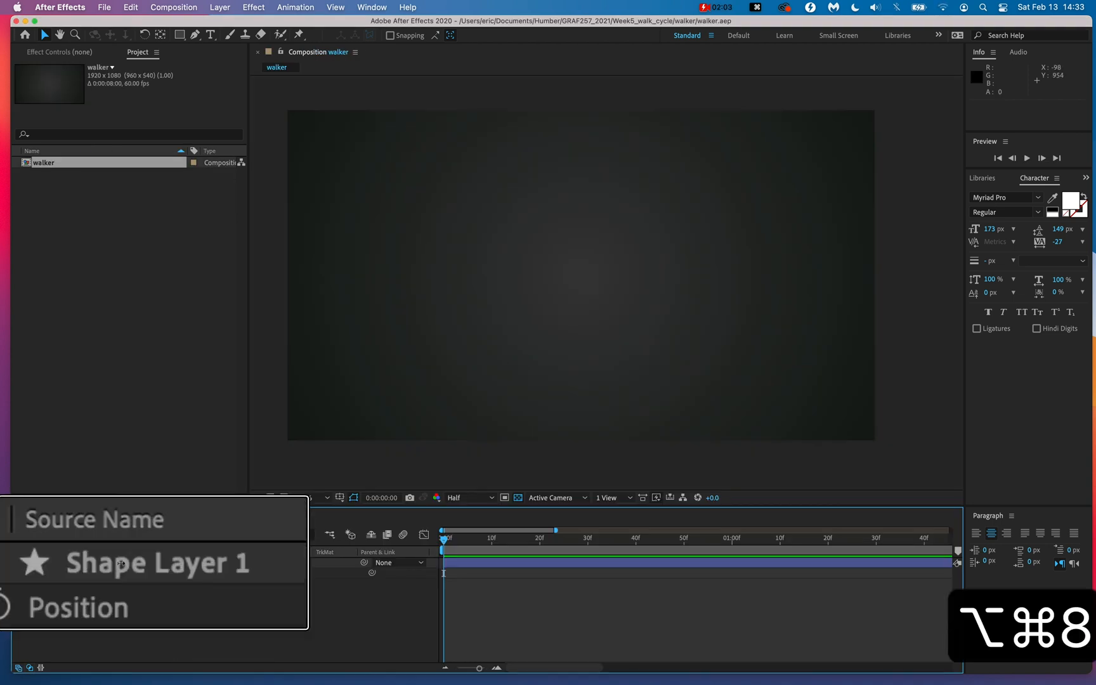
{"action": "key", "text": "alt+super+8"}
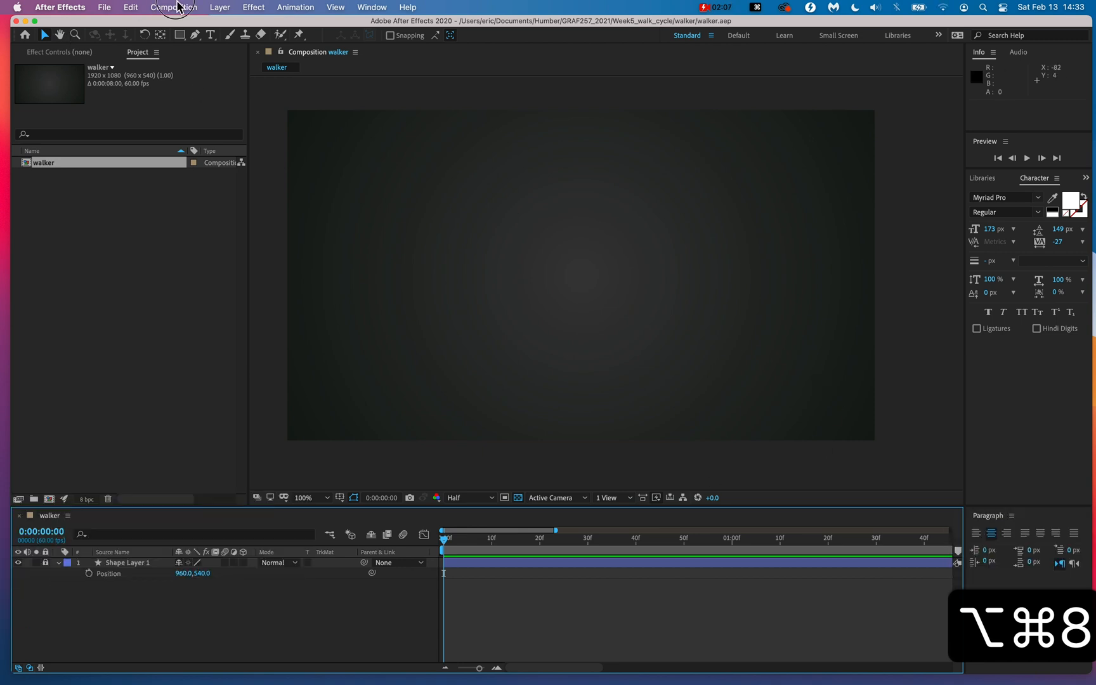
{"action": "left_click", "coordinate": [174, 7]}
{"action": "left_click", "coordinate": [178, 51]}
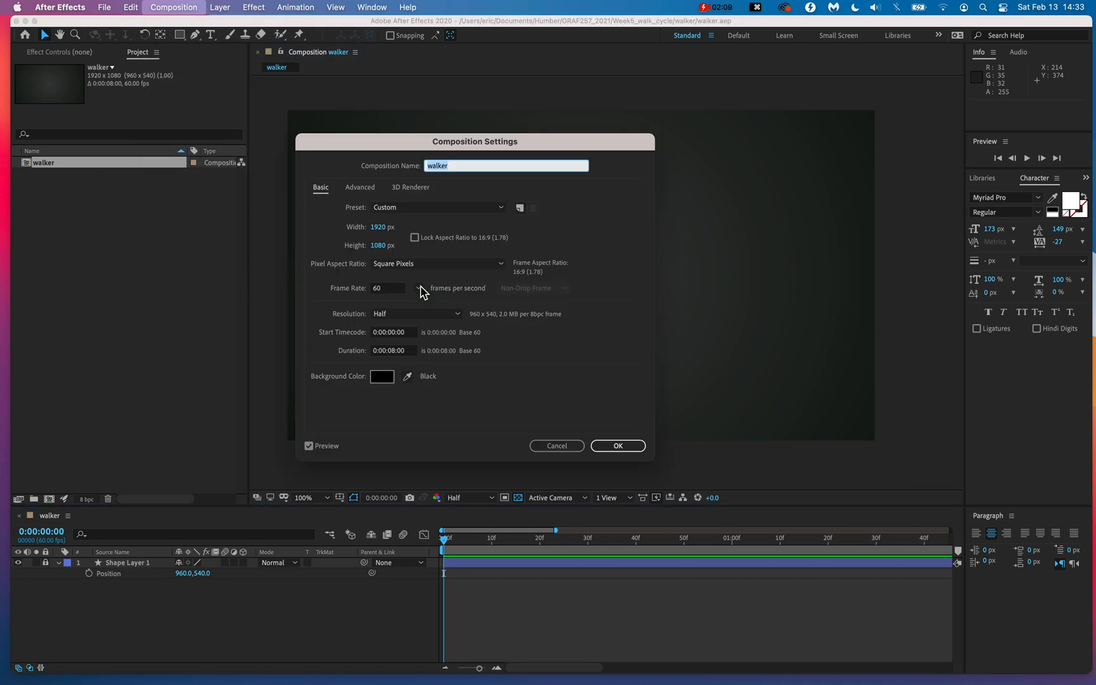
{"action": "mouse_move", "coordinate": [399, 356]}
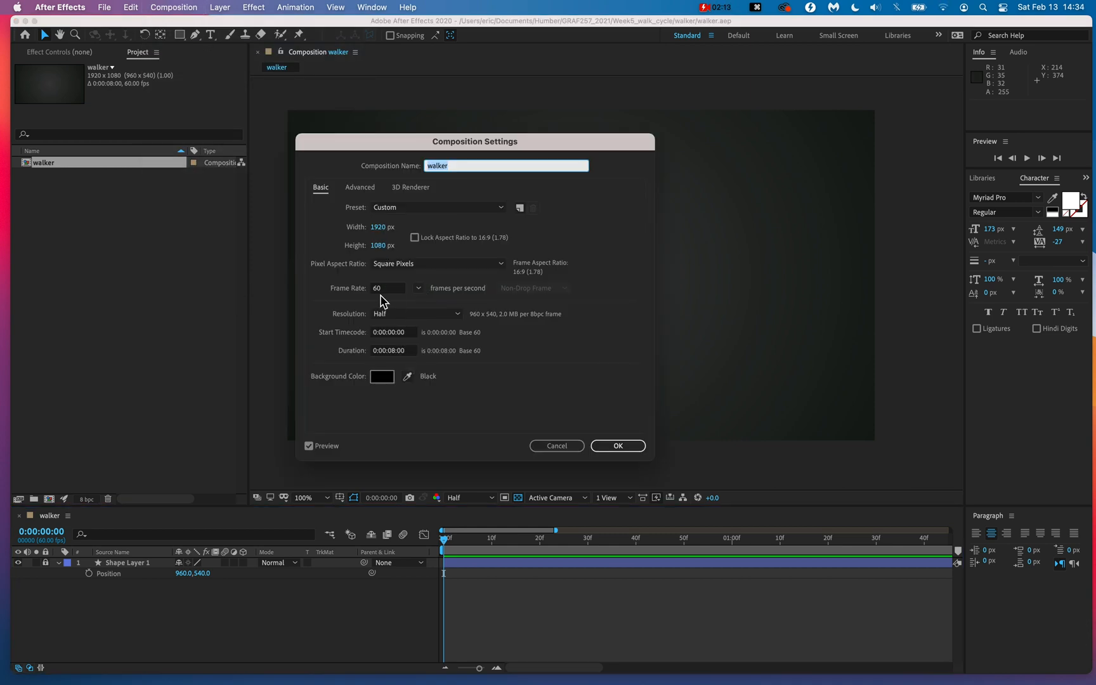
{"action": "mouse_move", "coordinate": [375, 292]}
{"action": "left_click", "coordinate": [631, 448]}
Step: Switch to president.ai in Illustrator and move the front and back leg pieces and shoes off to opposite sides of the figure
{"action": "key", "text": "ctrl+Up"}
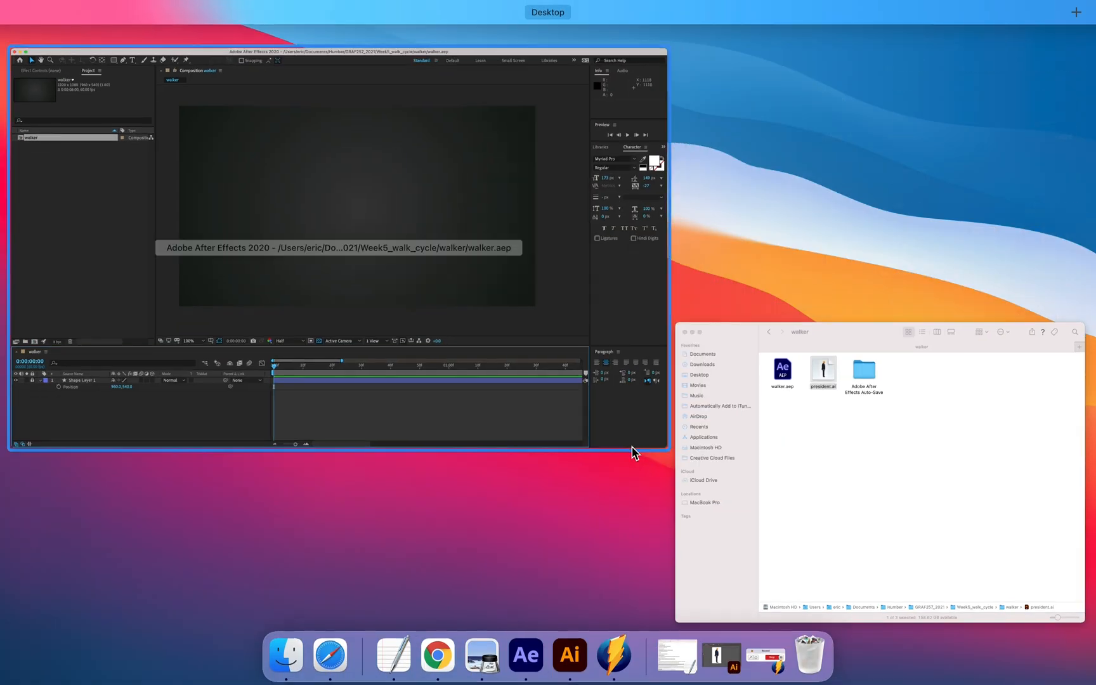
{"action": "left_click", "coordinate": [727, 662]}
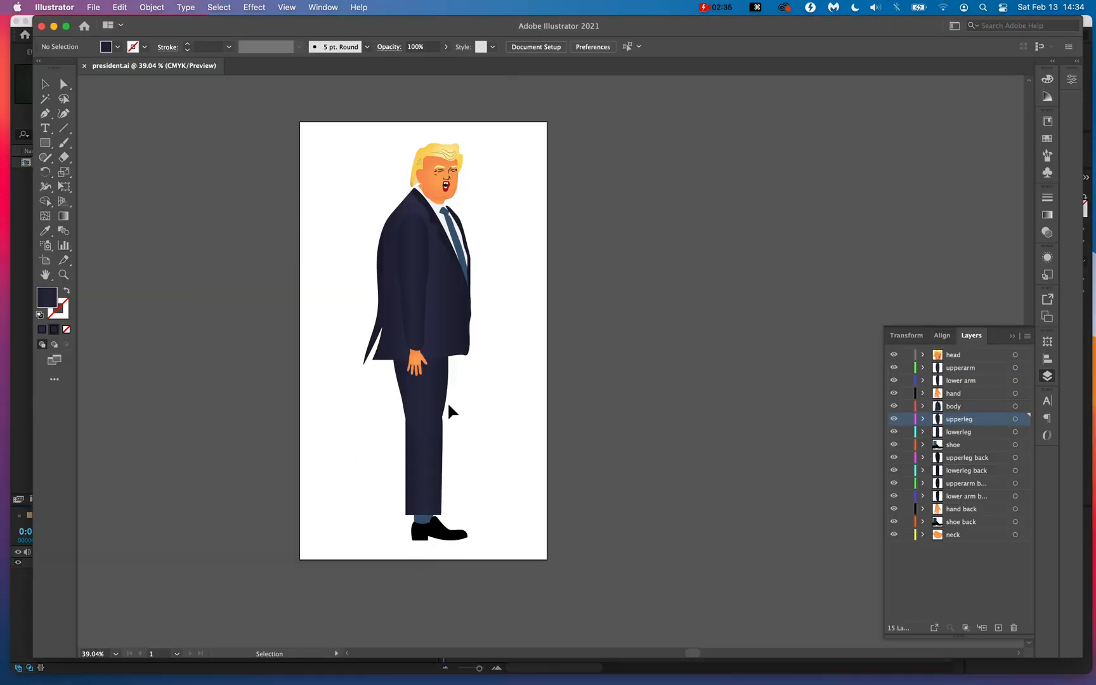
{"action": "left_click_drag", "start_coordinate": [431, 388], "coordinate": [647, 349]}
{"action": "left_click_drag", "start_coordinate": [422, 440], "coordinate": [639, 452]}
{"action": "left_click_drag", "start_coordinate": [453, 533], "coordinate": [662, 594]}
{"action": "left_click_drag", "start_coordinate": [426, 524], "coordinate": [643, 566]}
{"action": "left_click_drag", "start_coordinate": [431, 424], "coordinate": [286, 383]}
{"action": "left_click_drag", "start_coordinate": [409, 445], "coordinate": [265, 469]}
{"action": "left_click_drag", "start_coordinate": [422, 509], "coordinate": [278, 568]}
{"action": "left_click_drag", "start_coordinate": [431, 533], "coordinate": [288, 609]}
Step: Move the front upper arm, lower arm and hand off the artboard beside the figure
{"action": "left_click_drag", "start_coordinate": [425, 265], "coordinate": [199, 160]}
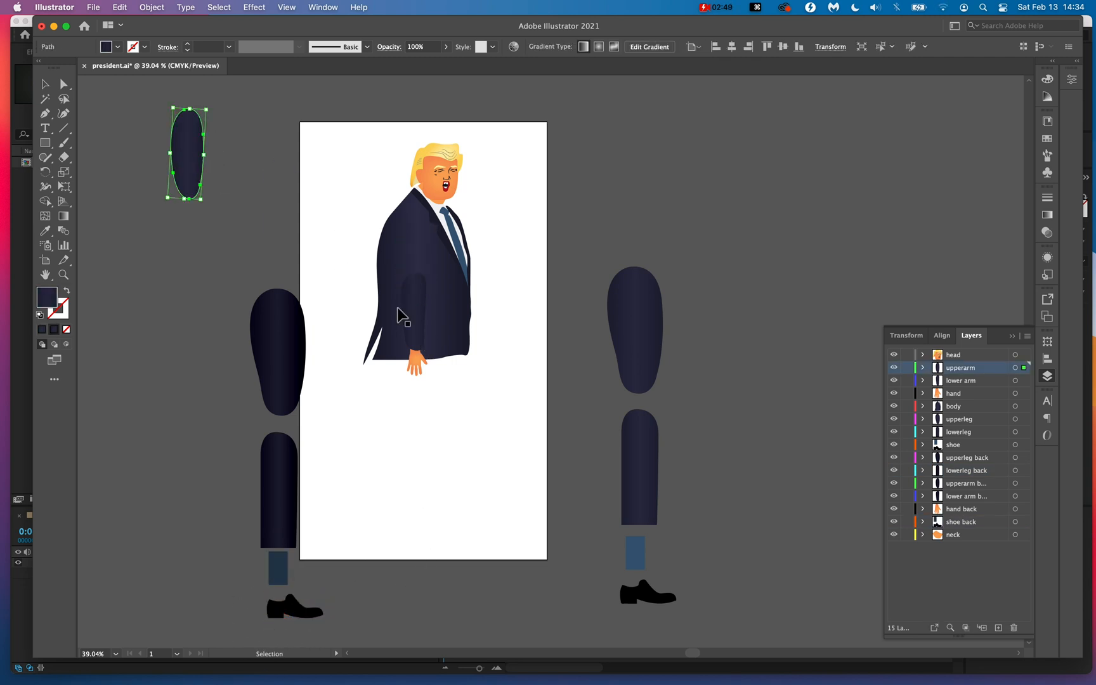
{"action": "left_click_drag", "start_coordinate": [419, 314], "coordinate": [201, 262]}
{"action": "left_click_drag", "start_coordinate": [397, 366], "coordinate": [170, 349]}
Step: Try to move the suited body group away from the head and back arm
{"action": "left_click", "coordinate": [446, 182]}
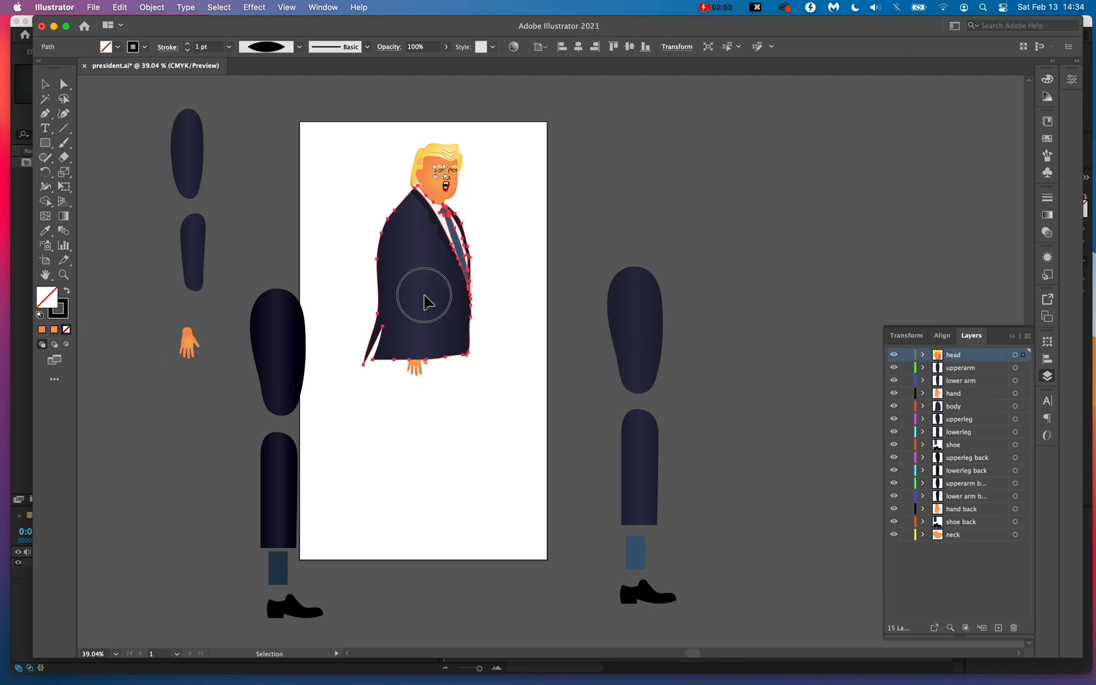
{"action": "left_click_drag", "start_coordinate": [426, 301], "coordinate": [521, 429]}
{"action": "key", "text": "super+z"}
{"action": "left_click", "coordinate": [438, 283]}
{"action": "left_click_drag", "start_coordinate": [439, 284], "coordinate": [566, 277]}
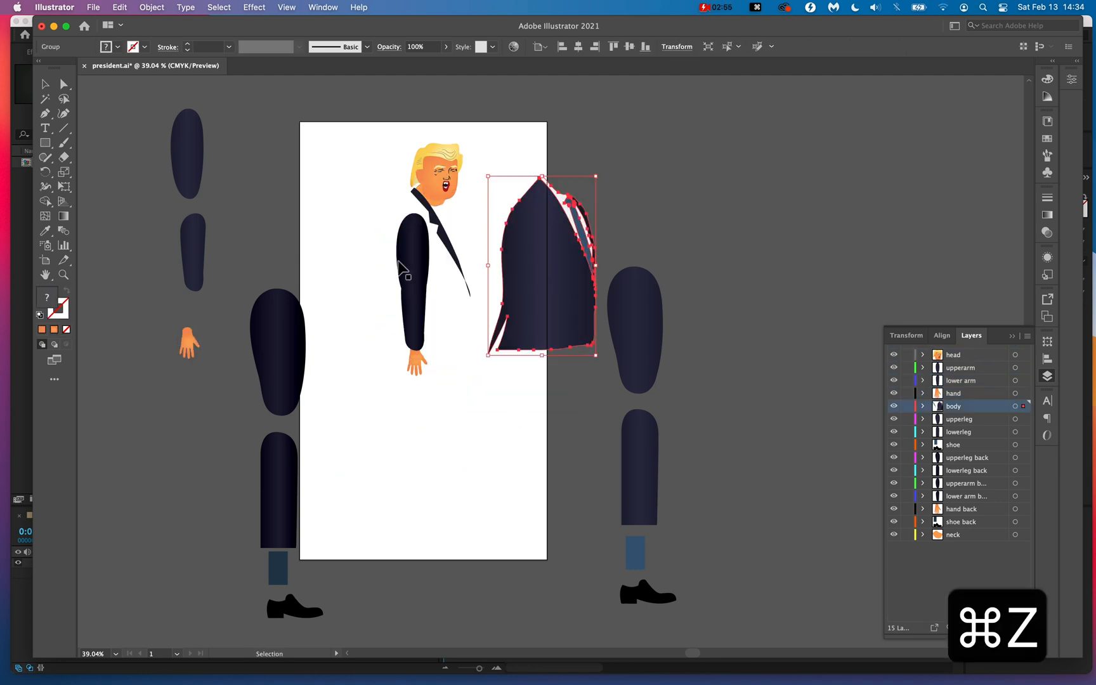
{"action": "key", "text": "super+z"}
{"action": "left_click", "coordinate": [435, 278]}
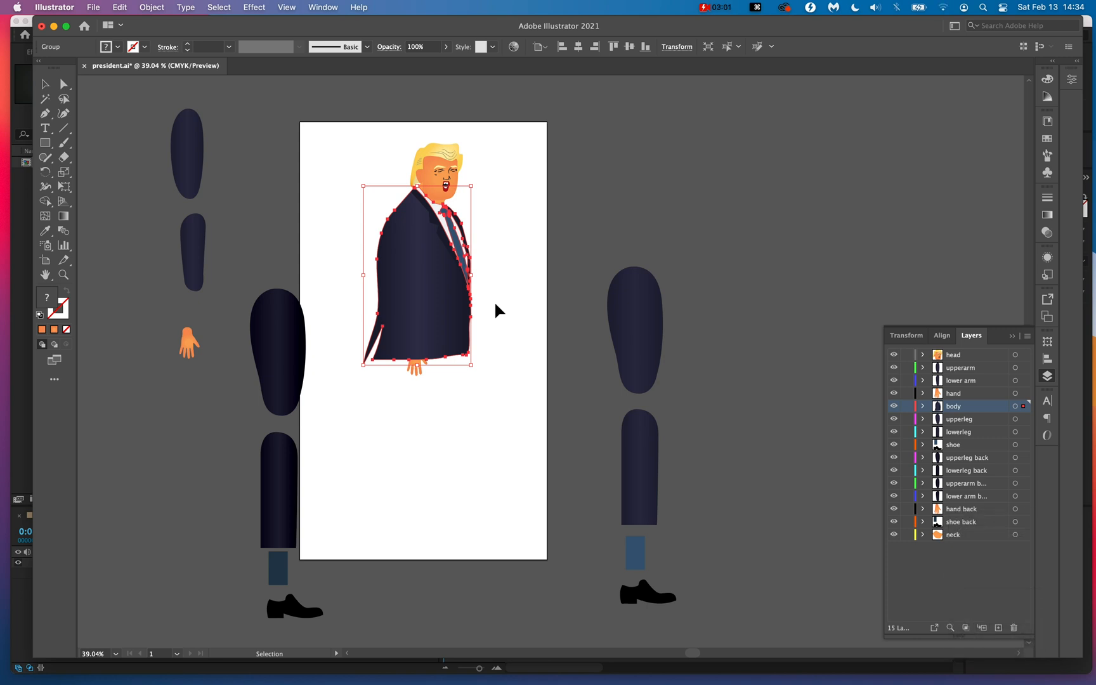
{"action": "left_click_drag", "start_coordinate": [424, 288], "coordinate": [483, 275]}
Step: Undo all the moves of the body, arm and leg pieces in president.ai
{"action": "key", "text": "super+z"}
{"action": "key", "text": "super+z"}
{"action": "left_click", "coordinate": [477, 209]}
{"action": "key", "text": "super+z"}
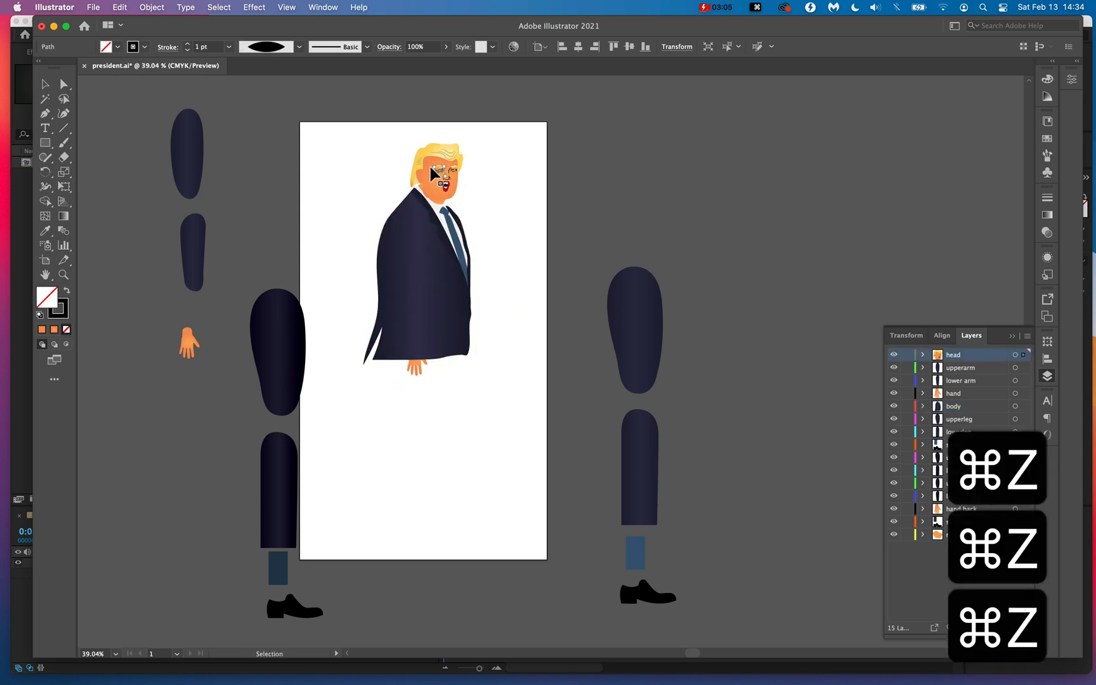
{"action": "key", "text": "super+z"}
{"action": "key", "text": "super+z"}
{"action": "key", "text": "super+z"}
{"action": "key", "text": "super+z"}
{"action": "key", "text": "super+z"}
{"action": "key", "text": "super+z"}
{"action": "key", "text": "super+z"}
{"action": "key", "text": "super+z"}
{"action": "key", "text": "super+z"}
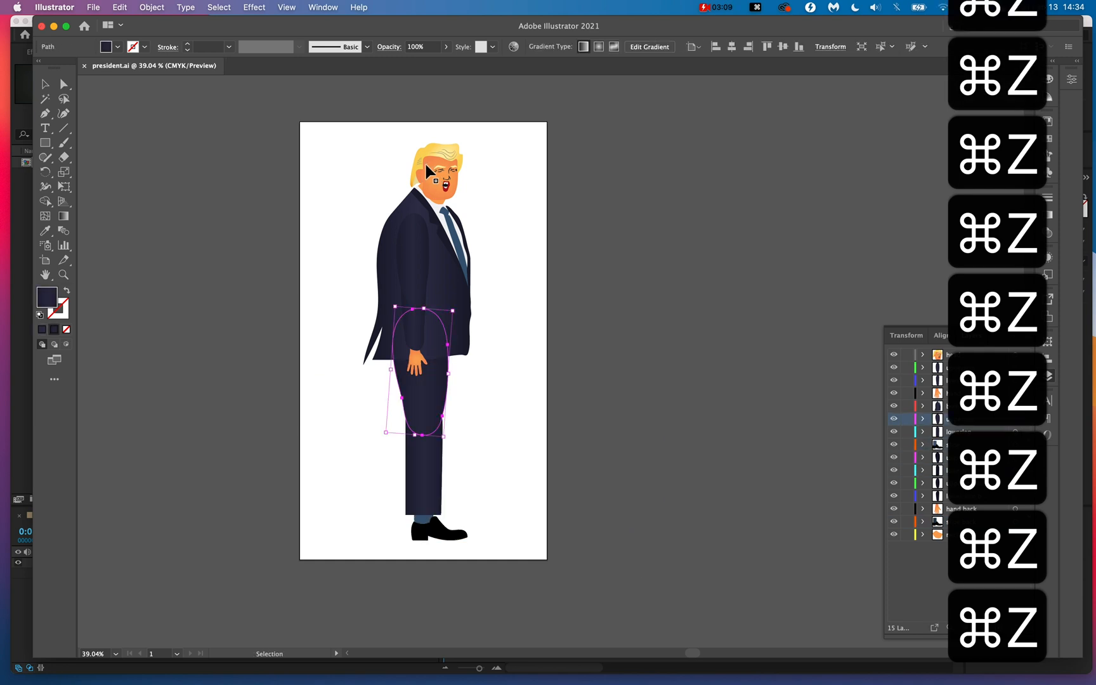
Step: Switch back to After Effects and import president.ai from Finder as a Composition with Document Size footage dimensions
{"action": "left_click", "coordinate": [56, 27]}
{"action": "left_click", "coordinate": [239, 388]}
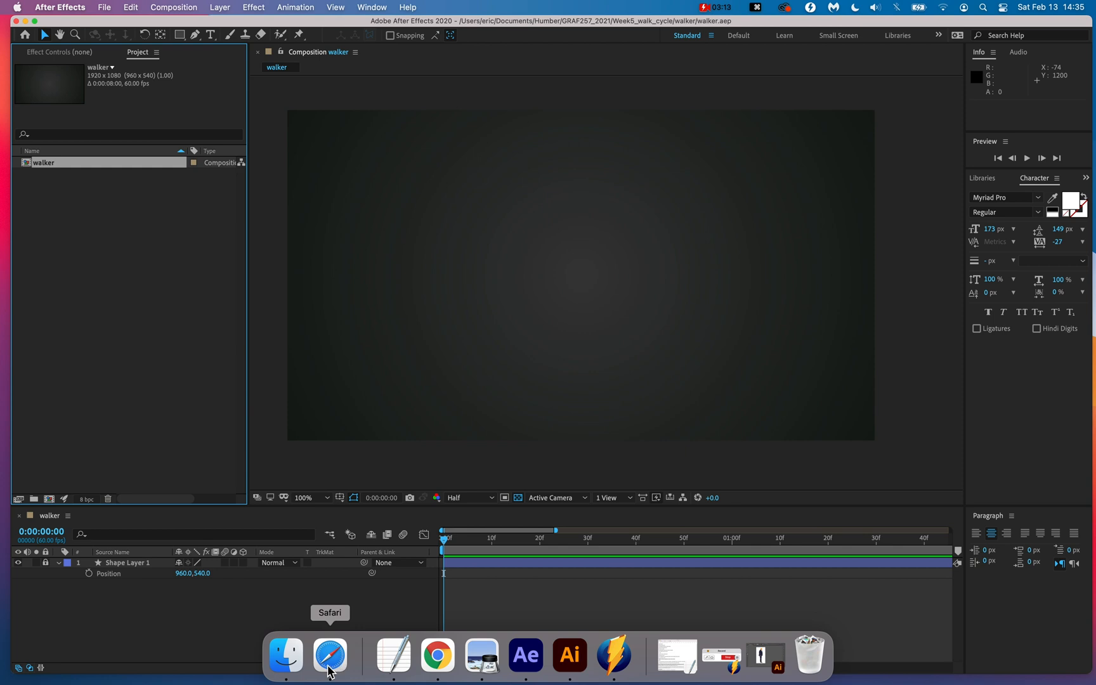
{"action": "left_click", "coordinate": [286, 657]}
{"action": "left_click_drag", "start_coordinate": [525, 220], "coordinate": [124, 243]}
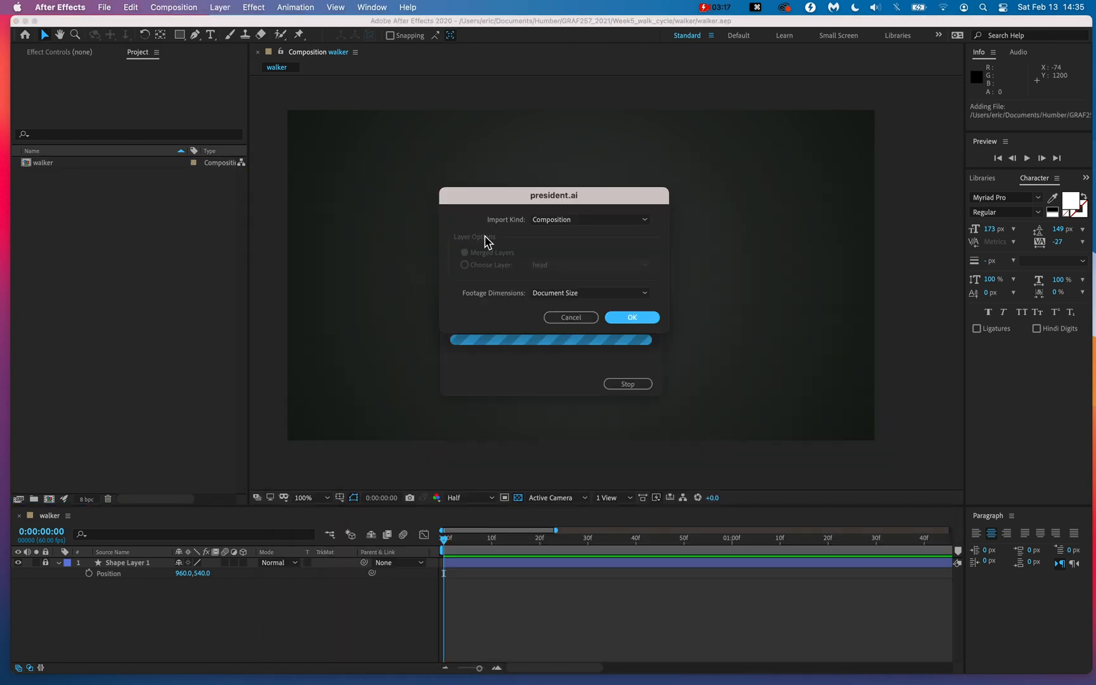
{"action": "left_click", "coordinate": [552, 220]}
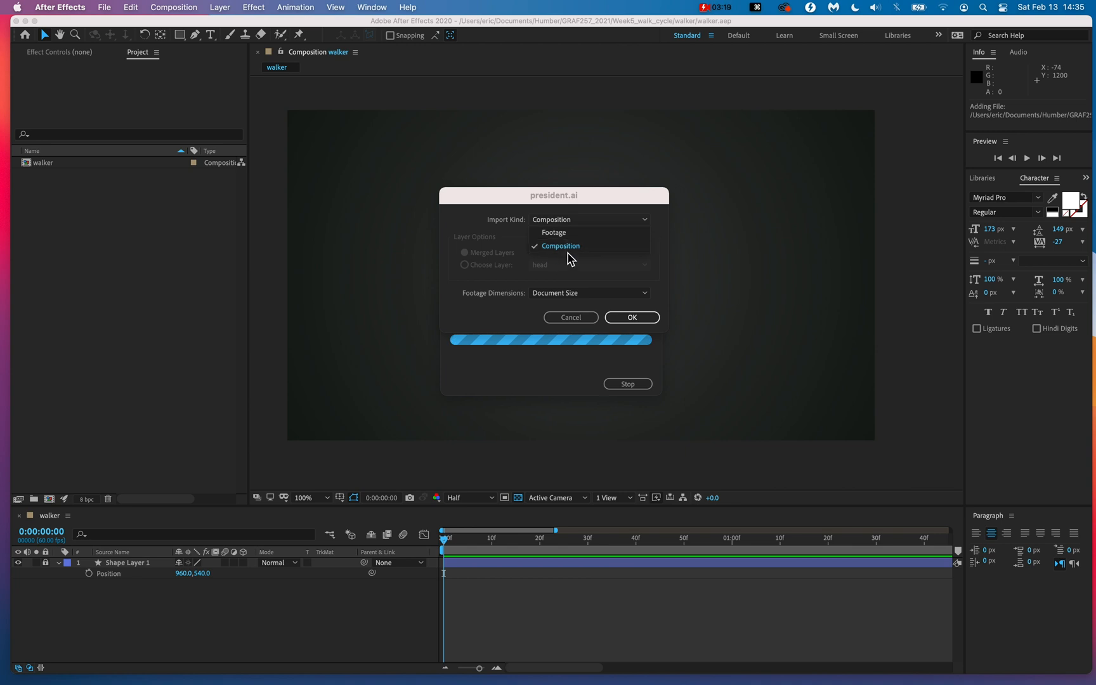
{"action": "left_click", "coordinate": [558, 249]}
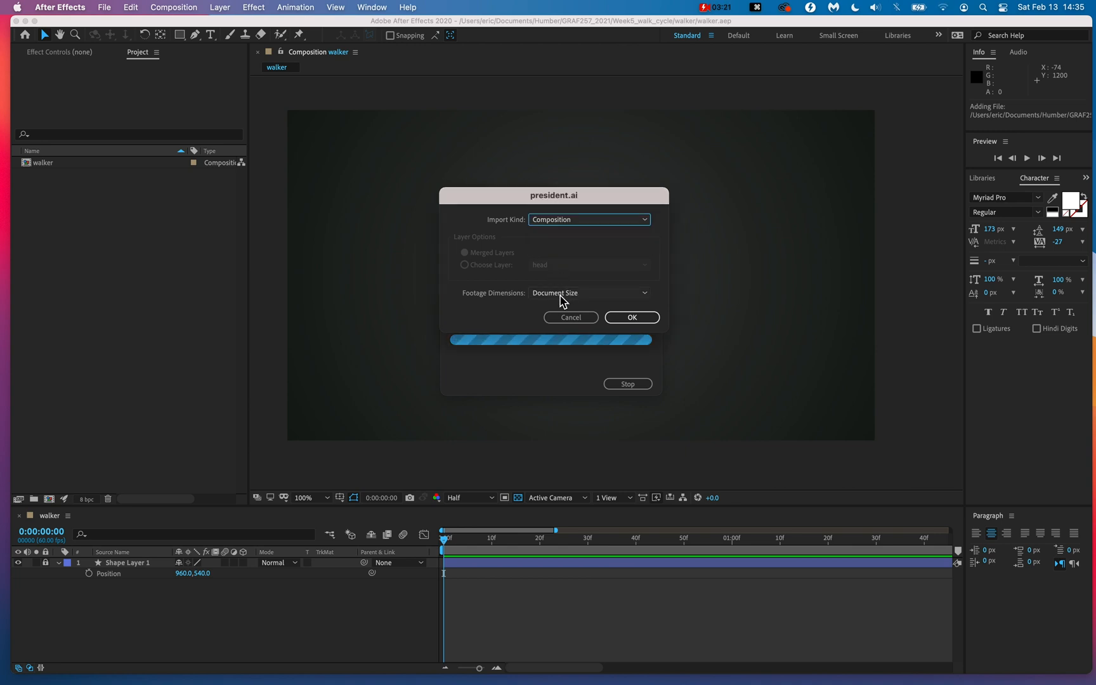
{"action": "left_click", "coordinate": [642, 316]}
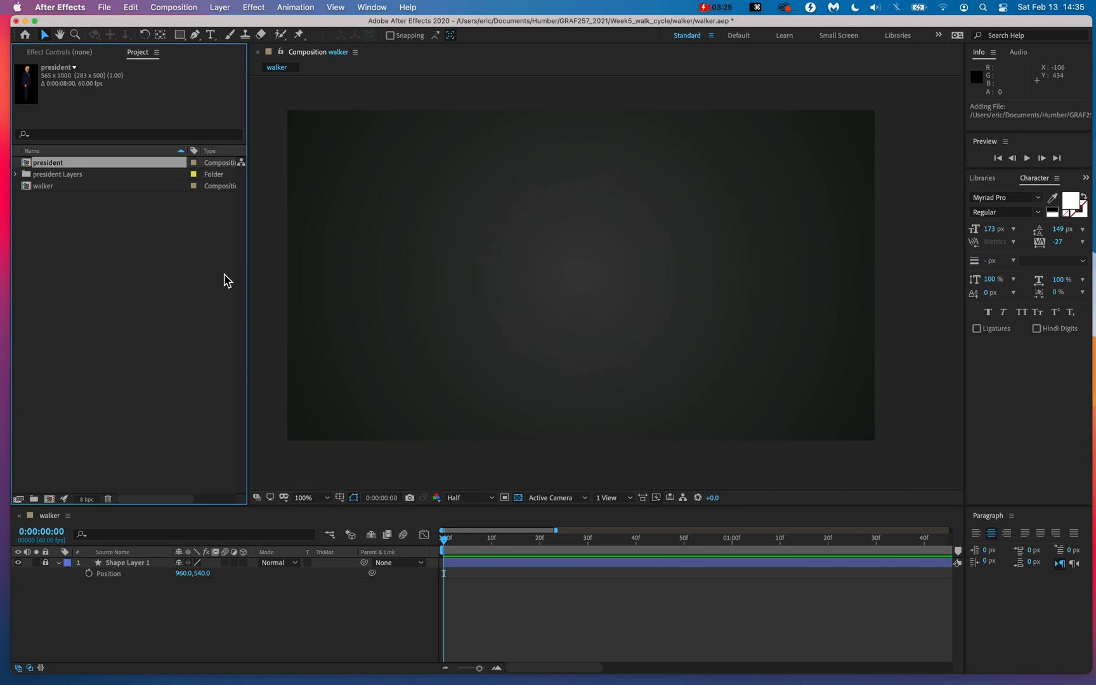
Step: Add the body, neck and head artwork from the president Layers folder to the walker composition above Shape Layer 1
{"action": "left_click", "coordinate": [17, 175]}
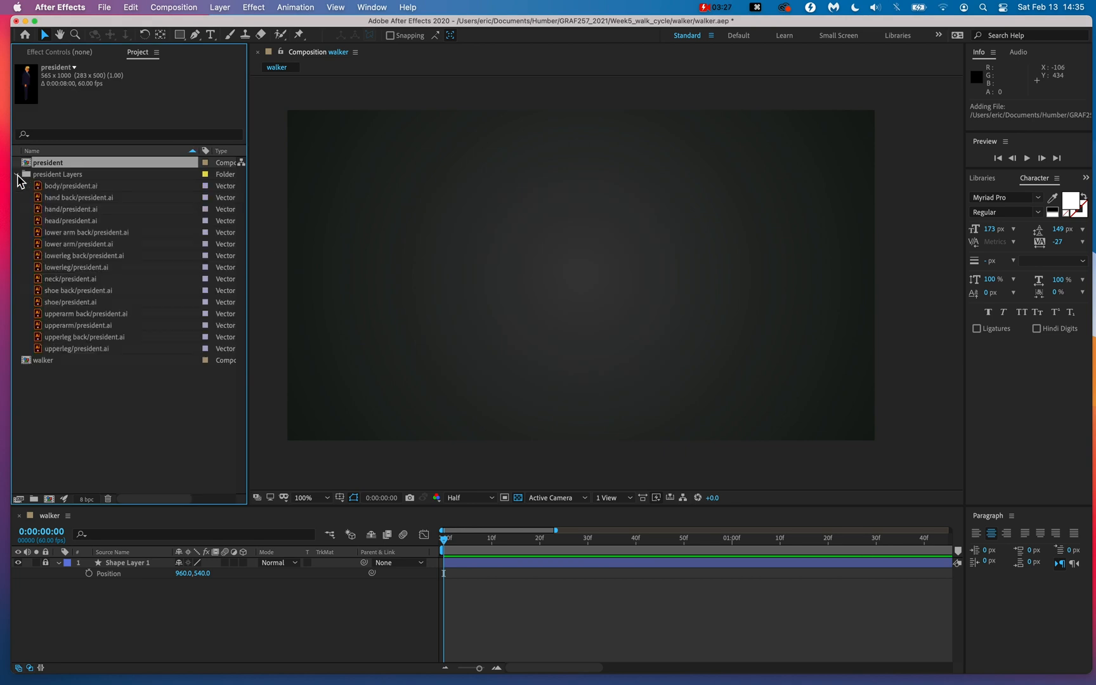
{"action": "left_click", "coordinate": [57, 176]}
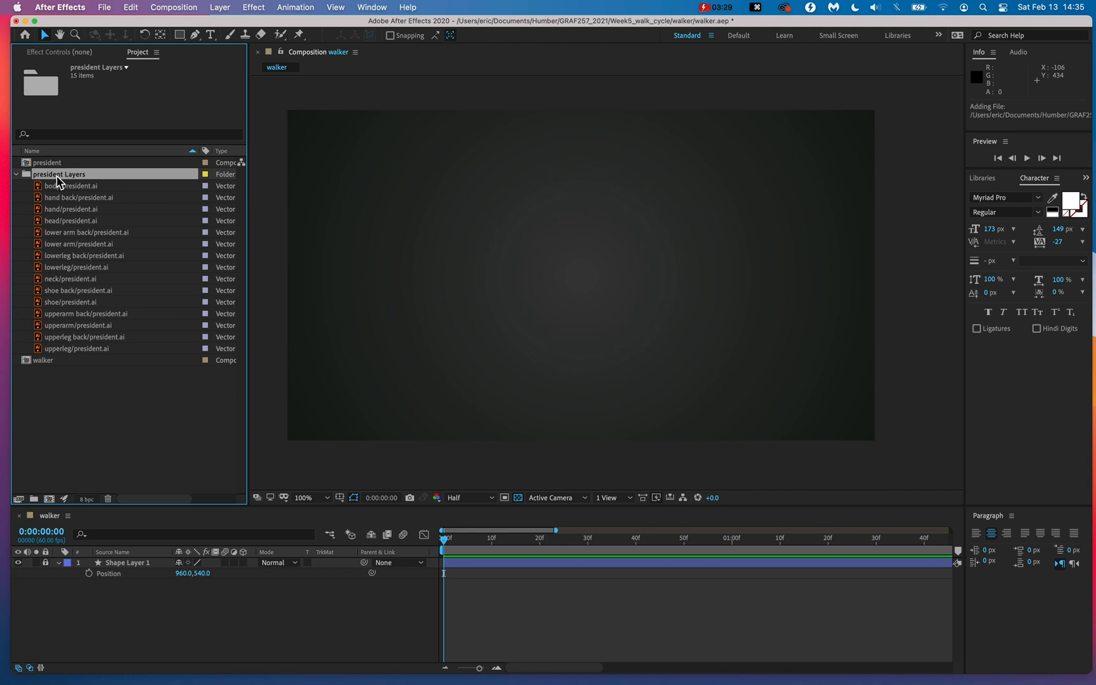
{"action": "key", "text": "alt+super+8"}
{"action": "key", "text": "alt+super+8"}
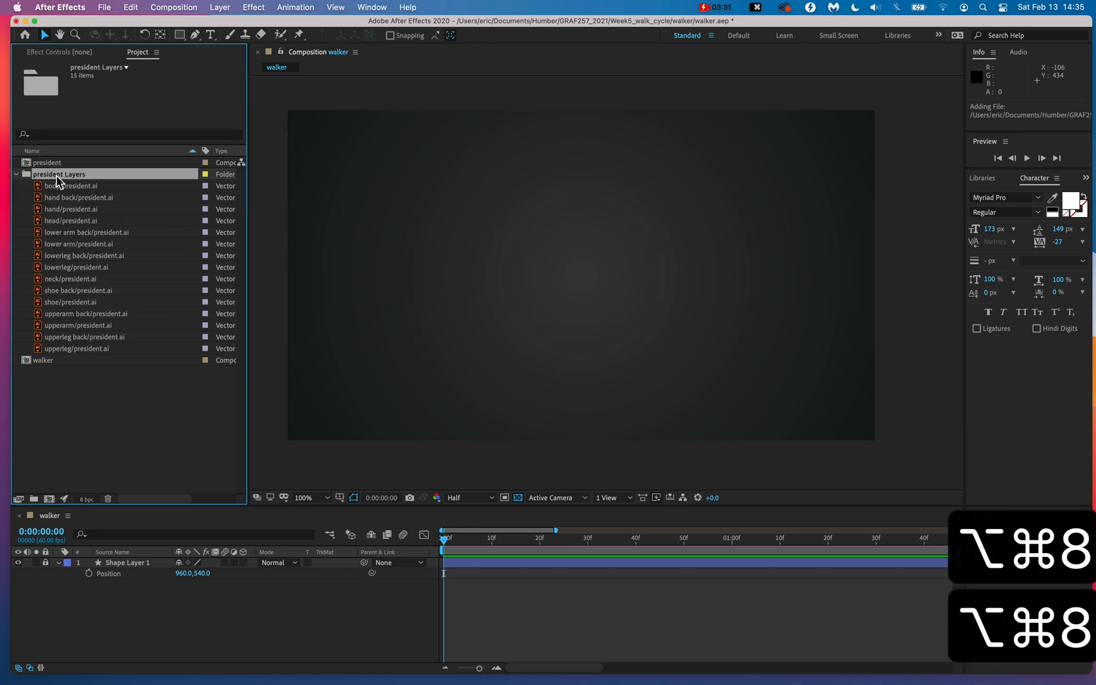
{"action": "left_click", "coordinate": [63, 186]}
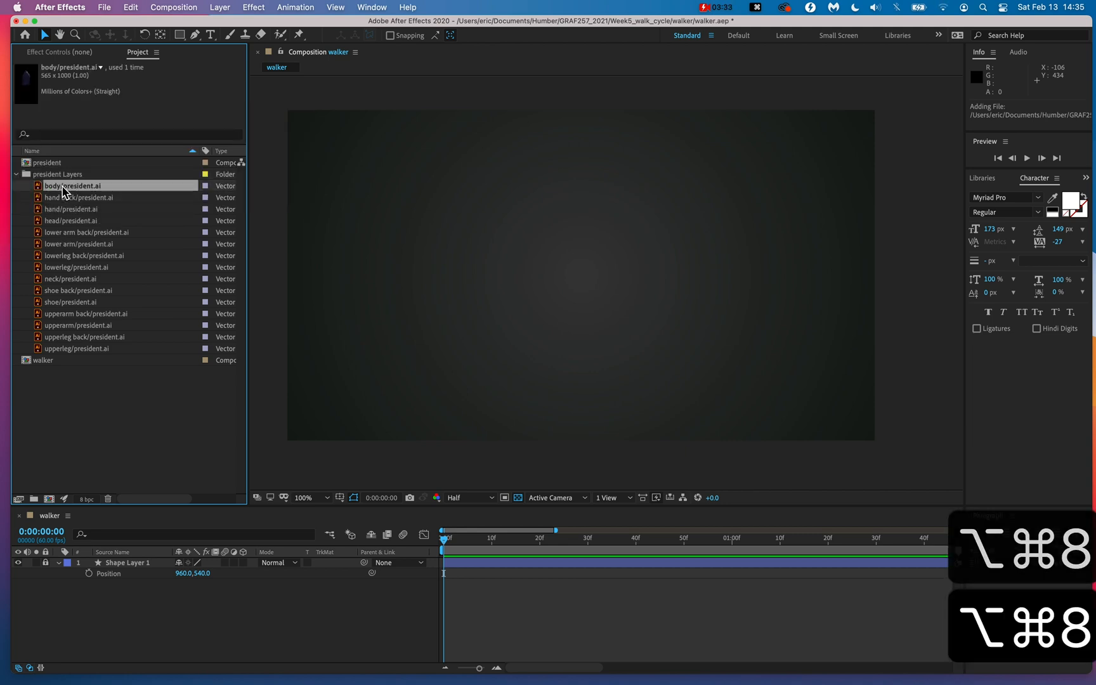
{"action": "left_click", "coordinate": [70, 280], "text": "super"}
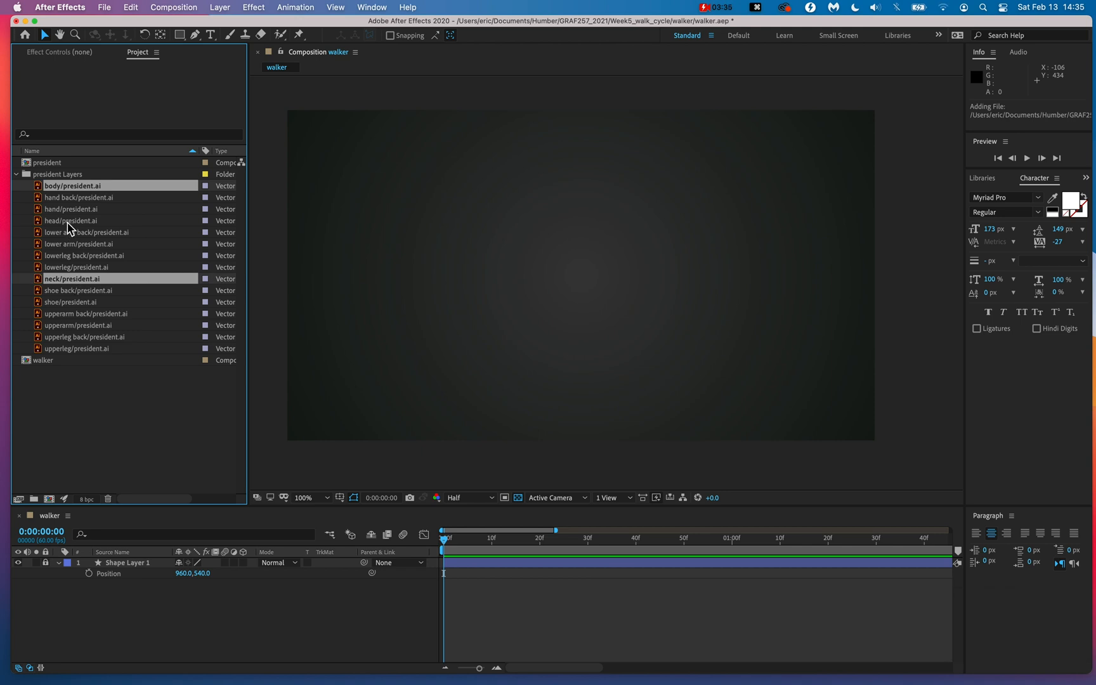
{"action": "left_click", "coordinate": [68, 222], "text": "super"}
{"action": "left_click_drag", "start_coordinate": [66, 222], "coordinate": [116, 564]}
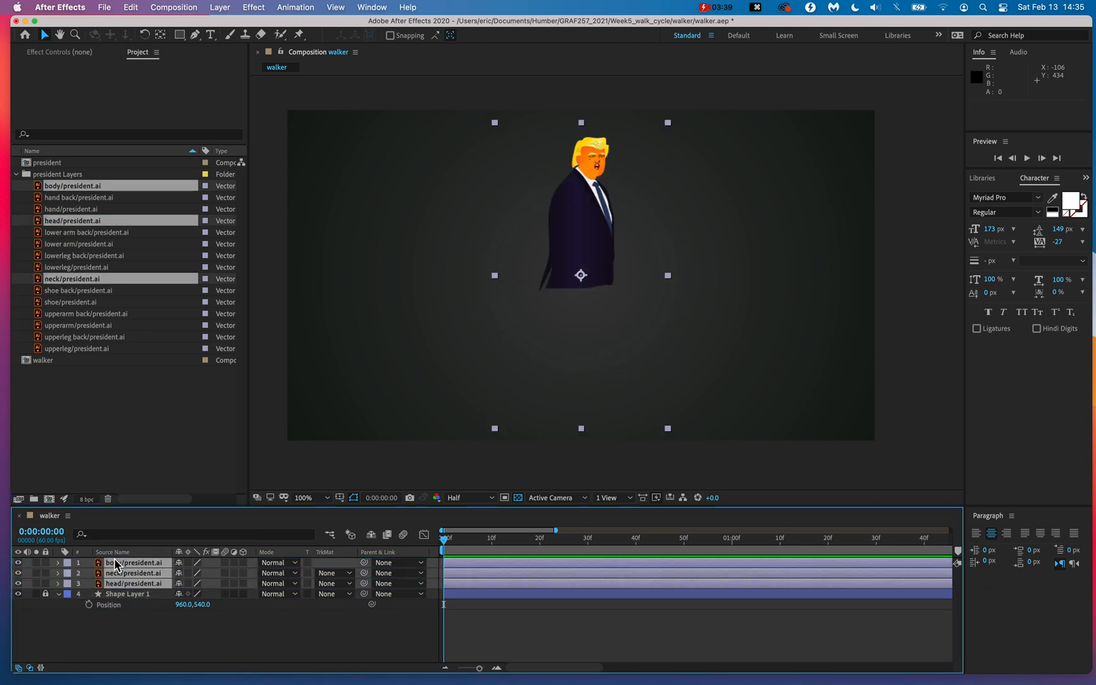
Step: Collapse the president Layers folder and view the file import options, cancelling without importing anything
{"action": "left_click", "coordinate": [165, 447]}
{"action": "left_click", "coordinate": [100, 201]}
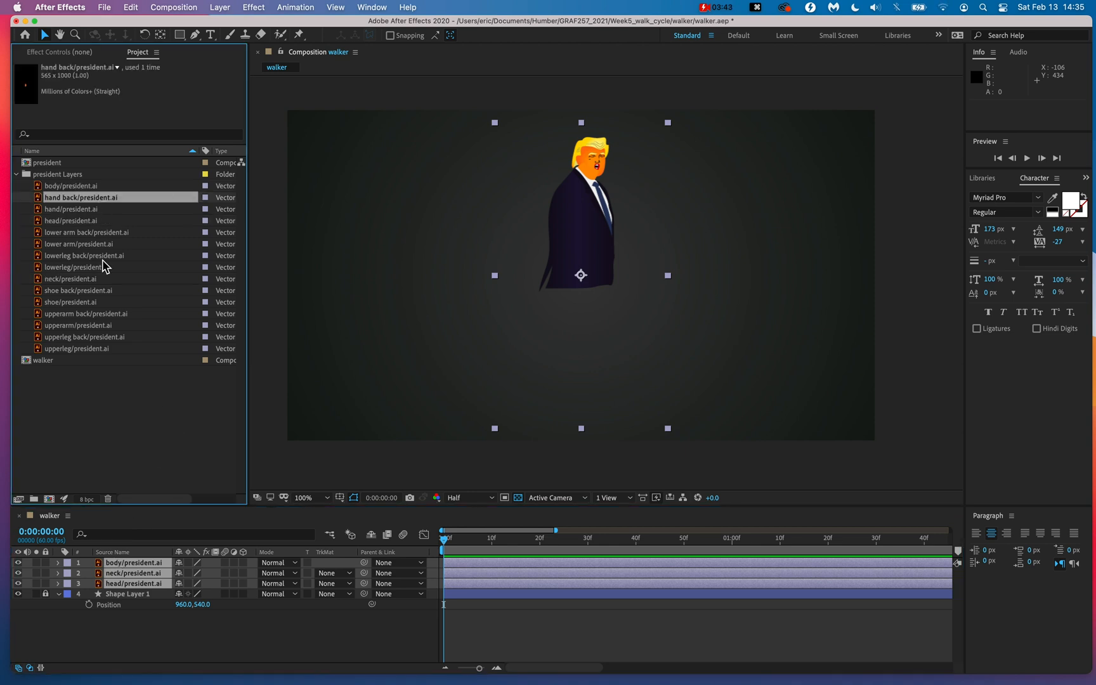
{"action": "left_click", "coordinate": [17, 174]}
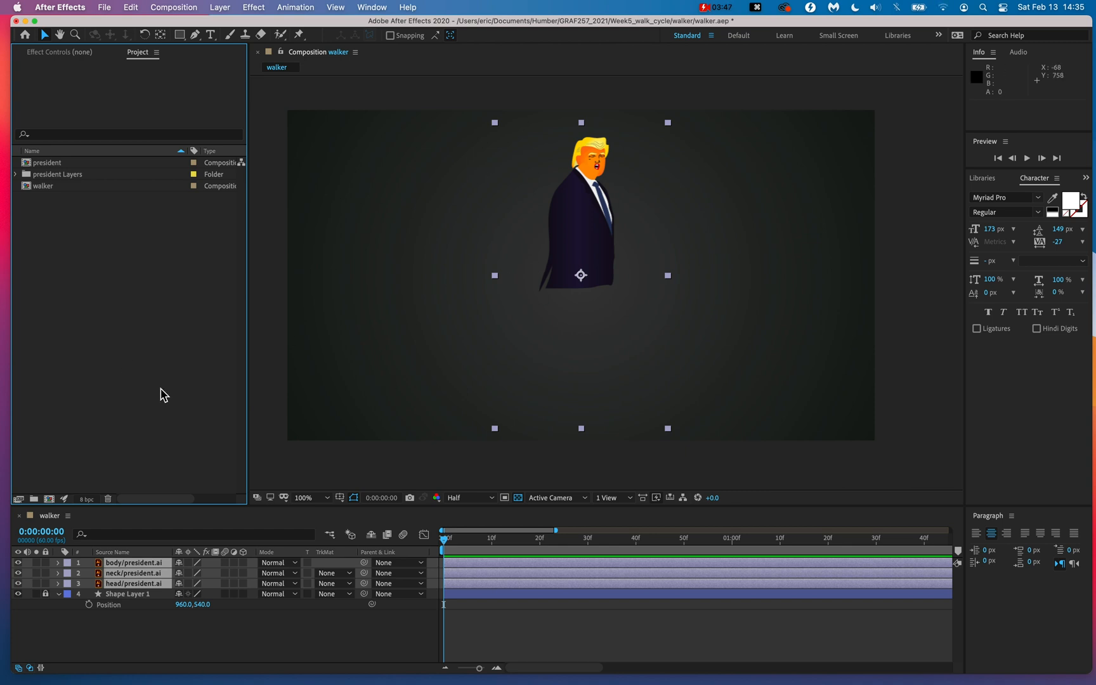
{"action": "key", "text": "super+i"}
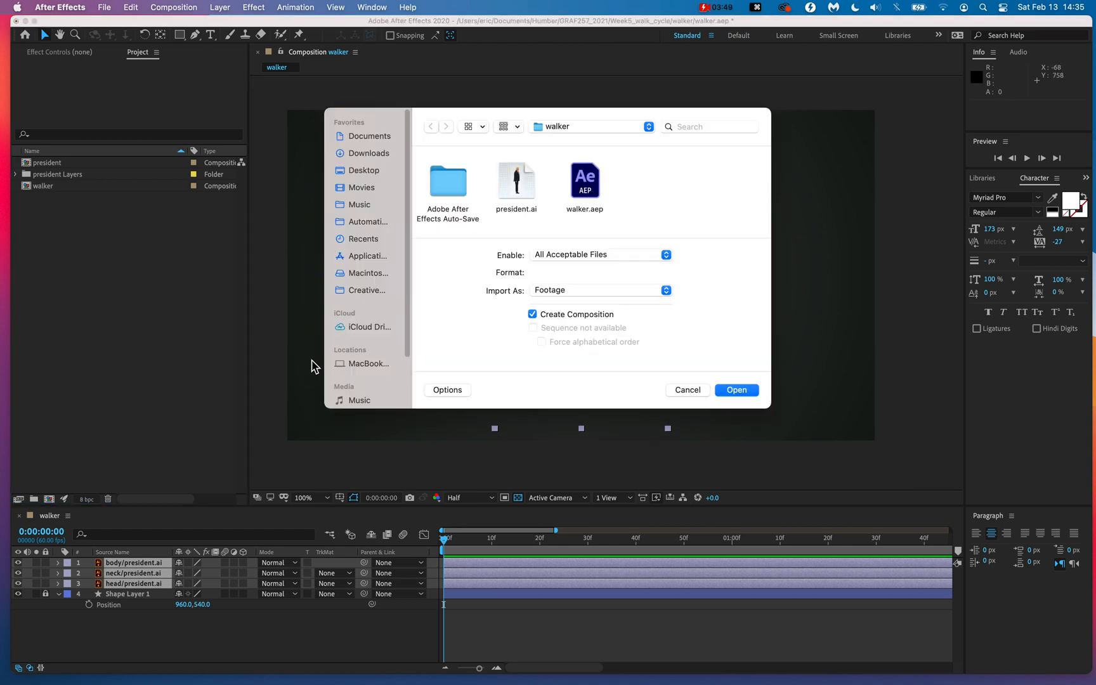
{"action": "left_click", "coordinate": [702, 394]}
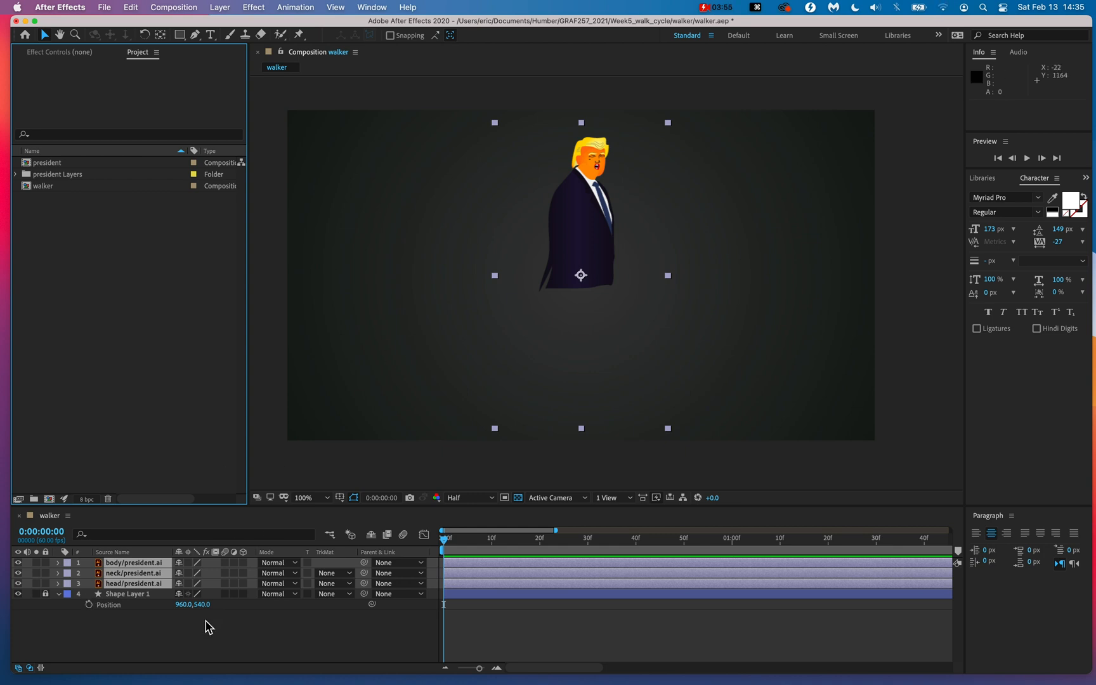
Step: Try moving the body, neck and head layers together about 98 px up and 22 px left, and undo the move
{"action": "left_click", "coordinate": [590, 223]}
{"action": "left_click_drag", "start_coordinate": [590, 223], "coordinate": [568, 215]}
{"action": "key", "text": "super+z"}
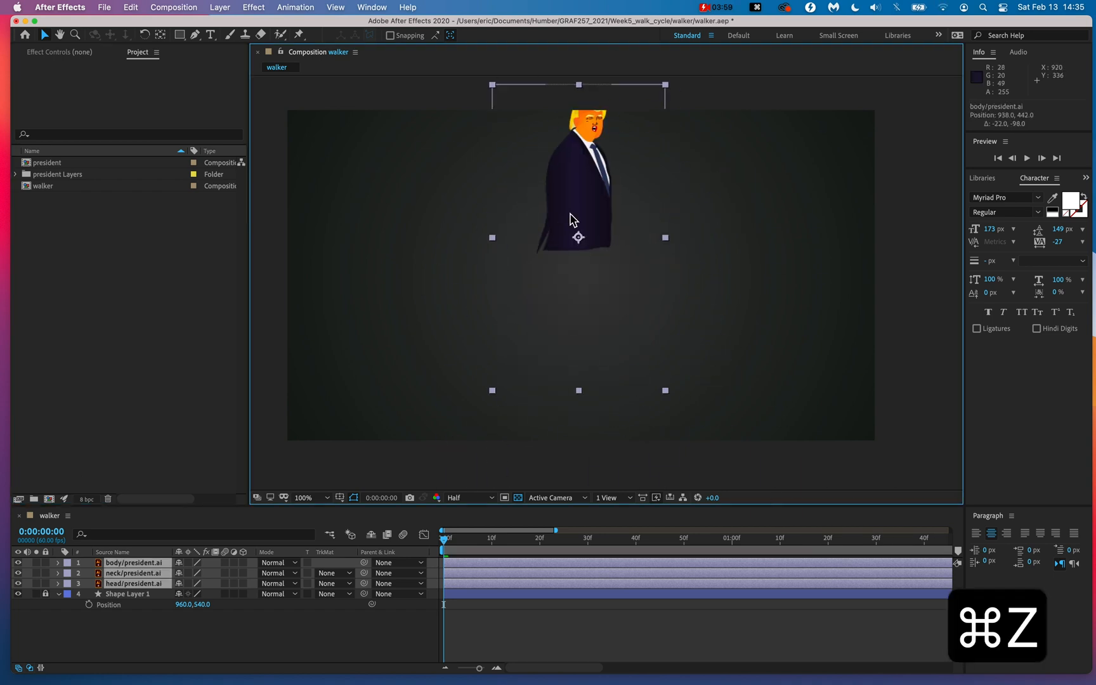
Step: Undo the last layer move and lock the body, neck and head layers against selection
{"action": "key", "text": "super+z"}
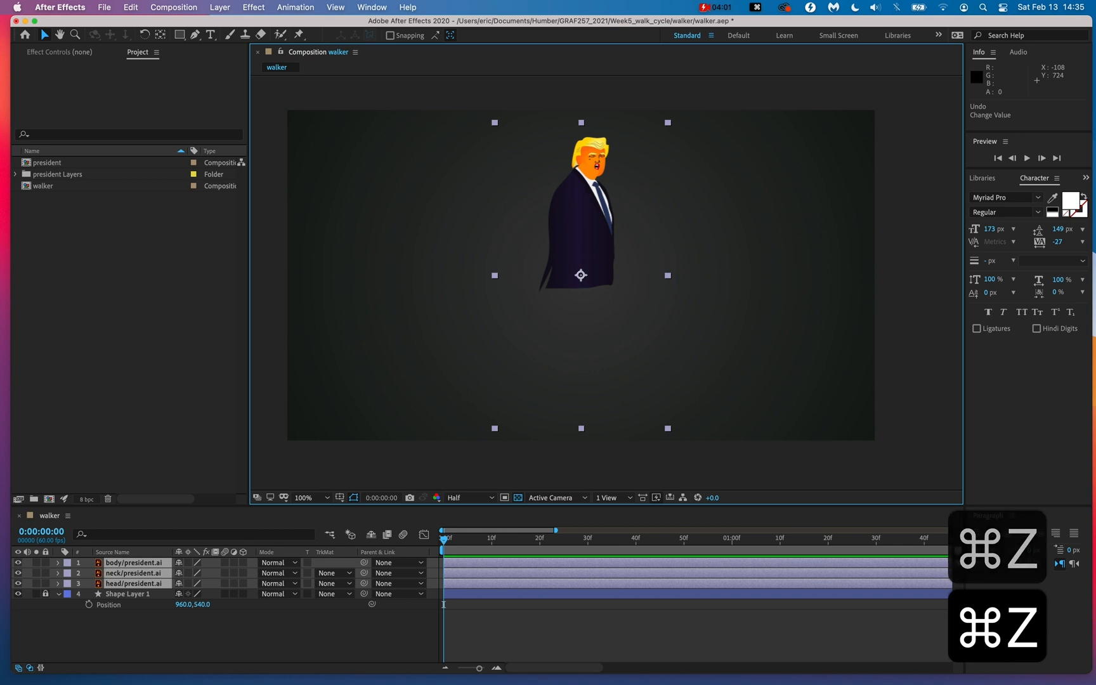
{"action": "key", "text": "alt+super+8"}
{"action": "left_click_drag", "start_coordinate": [47, 562], "coordinate": [45, 594]}
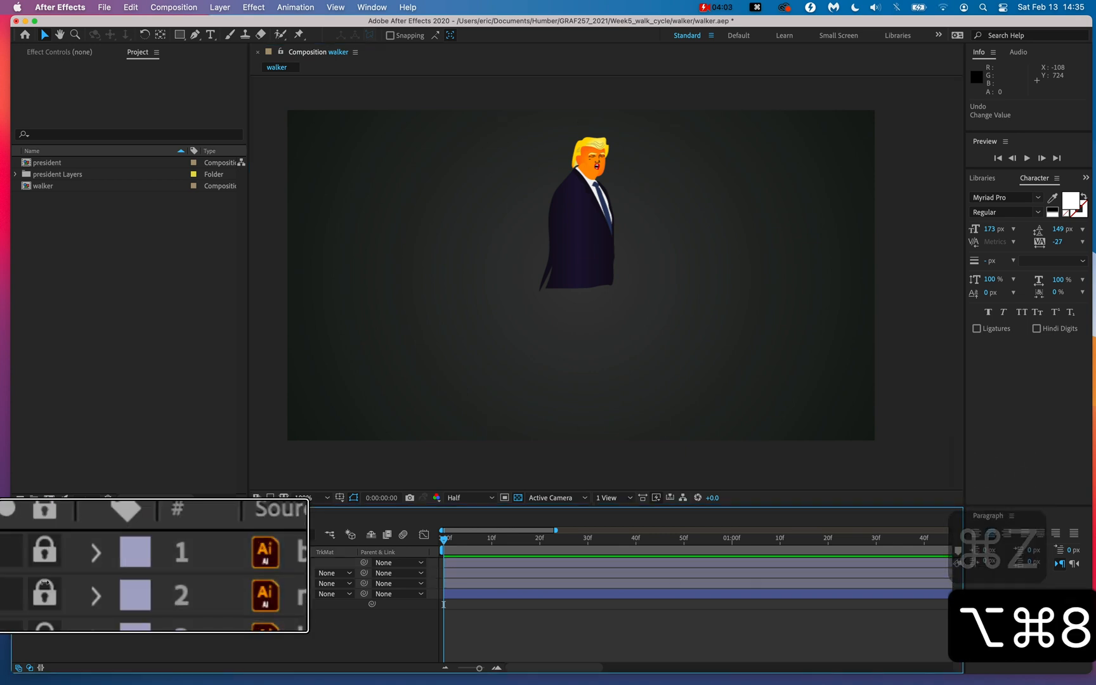
{"action": "key", "text": "alt+super+8"}
{"action": "left_click", "coordinate": [590, 239]}
{"action": "mouse_move", "coordinate": [482, 228]}
{"action": "left_mouse_down"}
{"action": "mouse_move", "coordinate": [721, 260]}
{"action": "mouse_move", "coordinate": [493, 226]}
{"action": "left_mouse_up"}
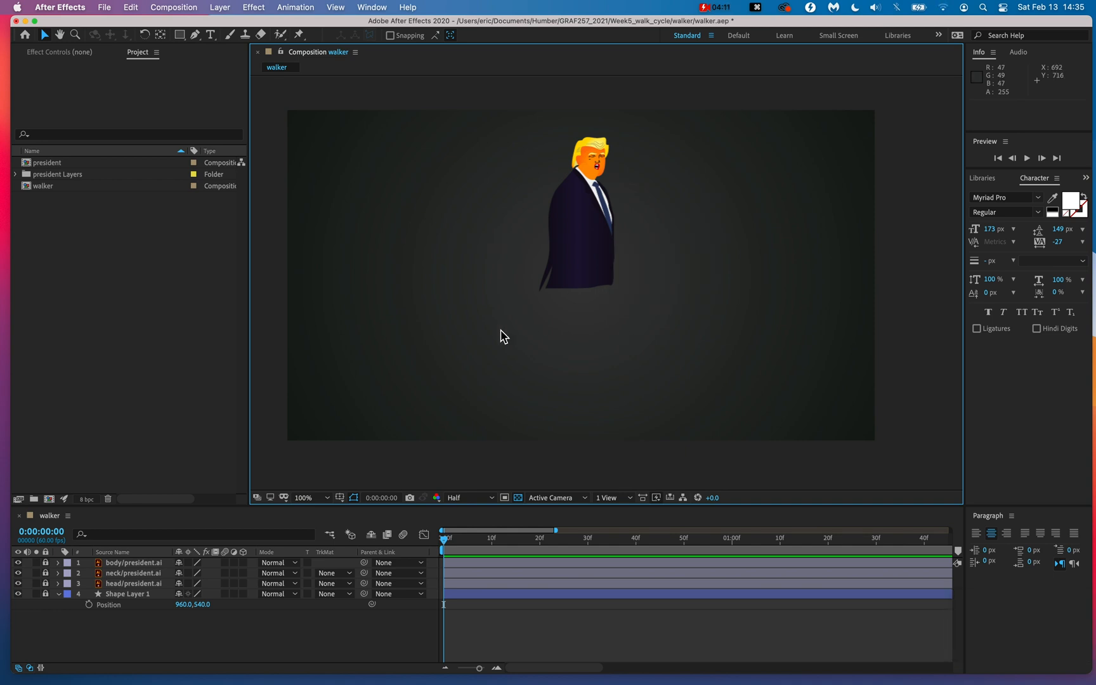
Step: Unlock the body layer and try drawing a closed four-point Pen tool path around the torso with that layer selected
{"action": "left_click", "coordinate": [195, 35]}
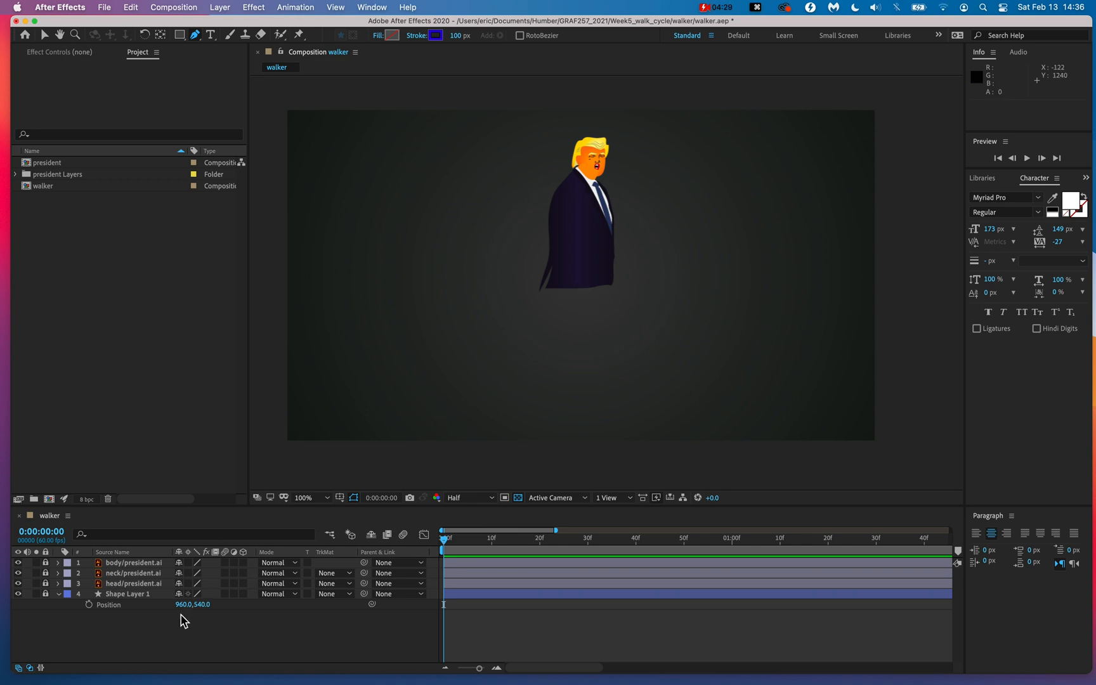
{"action": "left_click", "coordinate": [139, 572]}
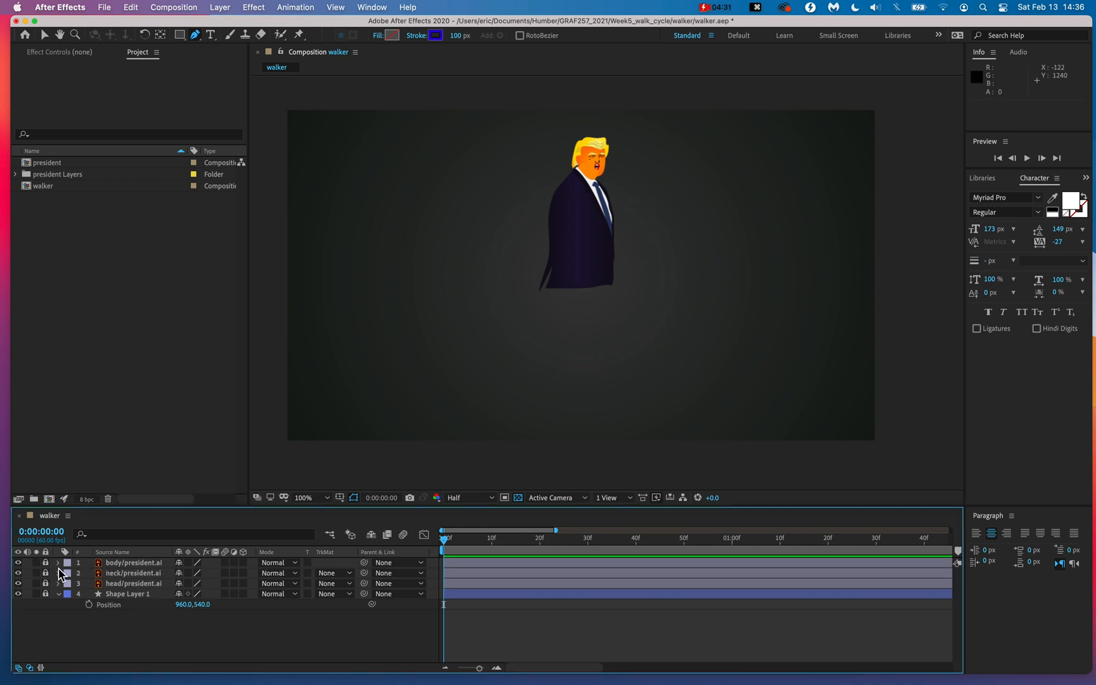
{"action": "left_click", "coordinate": [149, 564]}
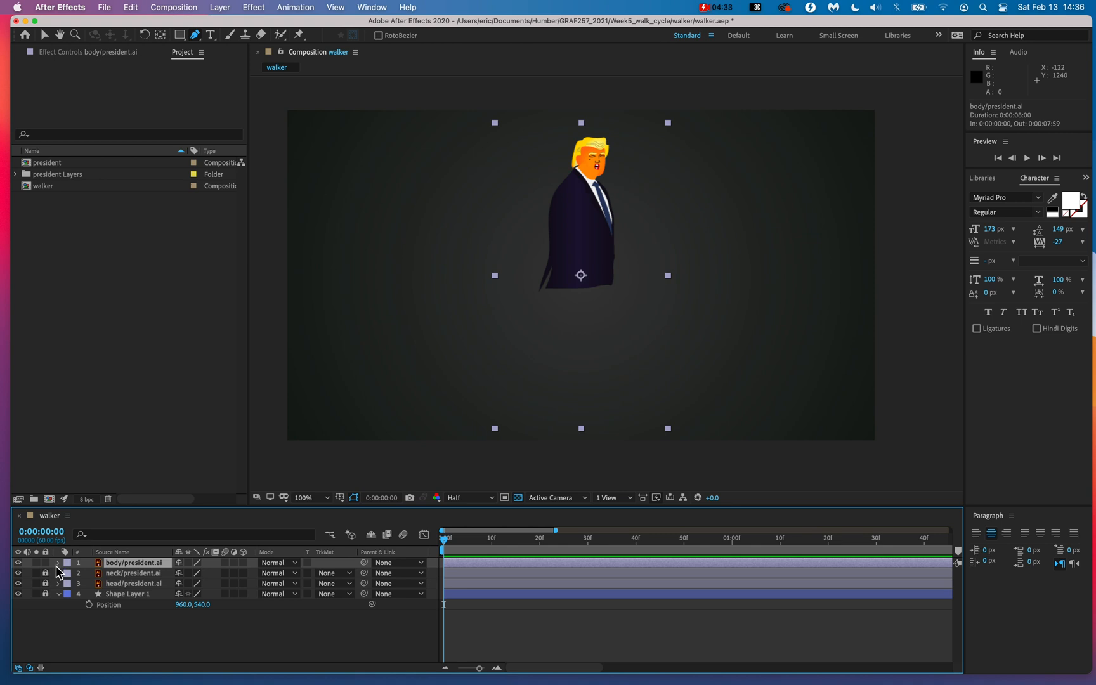
{"action": "key", "text": "alt+super+8"}
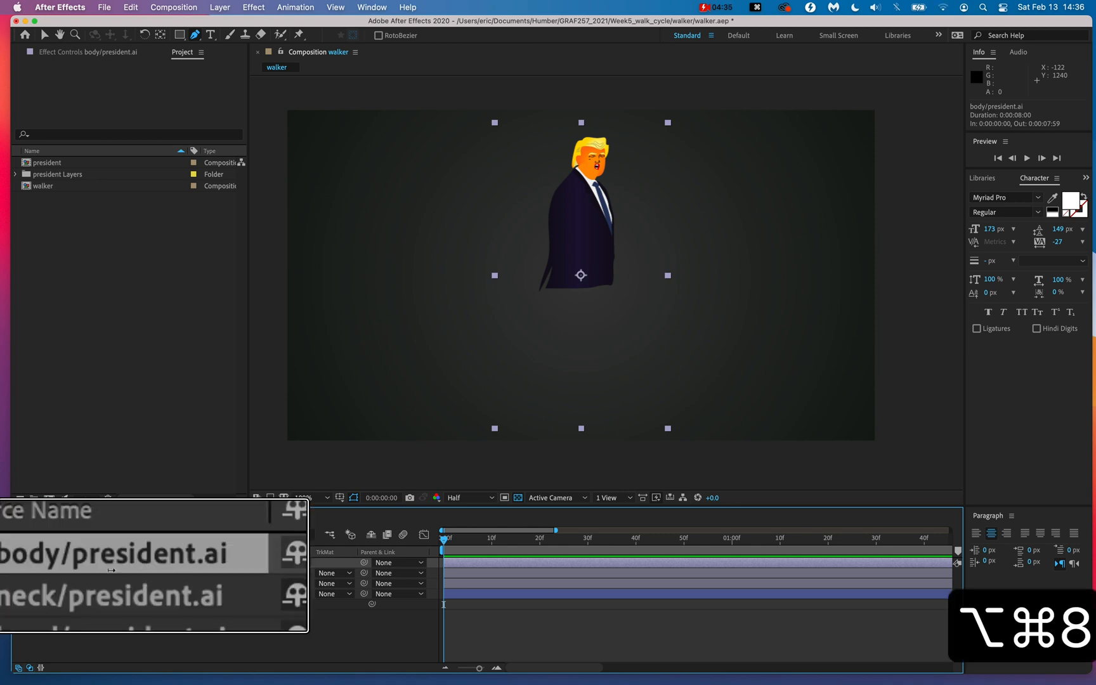
{"action": "key", "text": "alt+super+8"}
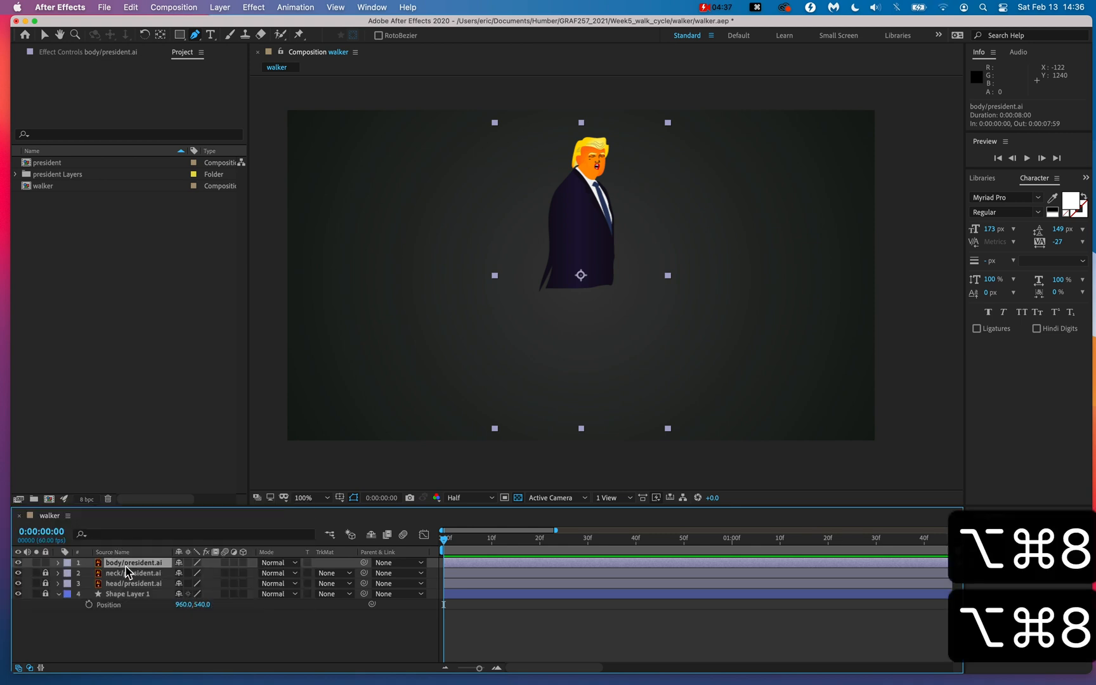
{"action": "left_click", "coordinate": [555, 200]}
{"action": "left_click", "coordinate": [540, 251]}
{"action": "left_click", "coordinate": [618, 254]}
{"action": "left_click", "coordinate": [619, 195]}
{"action": "left_click", "coordinate": [555, 200]}
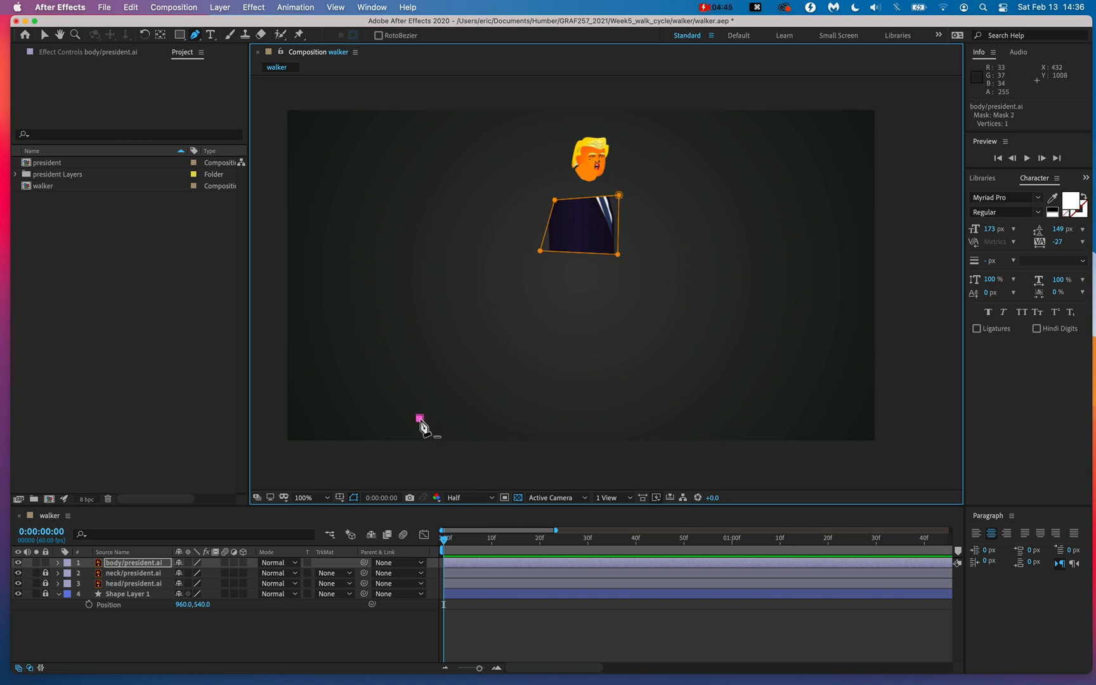
Step: Undo the torso mask on the body layer completely and lock the layer again
{"action": "key", "text": "super+z"}
{"action": "key", "text": "super+z"}
{"action": "key", "text": "super+z"}
{"action": "key", "text": "super+z"}
{"action": "key", "text": "super+z"}
{"action": "key", "text": "super+z"}
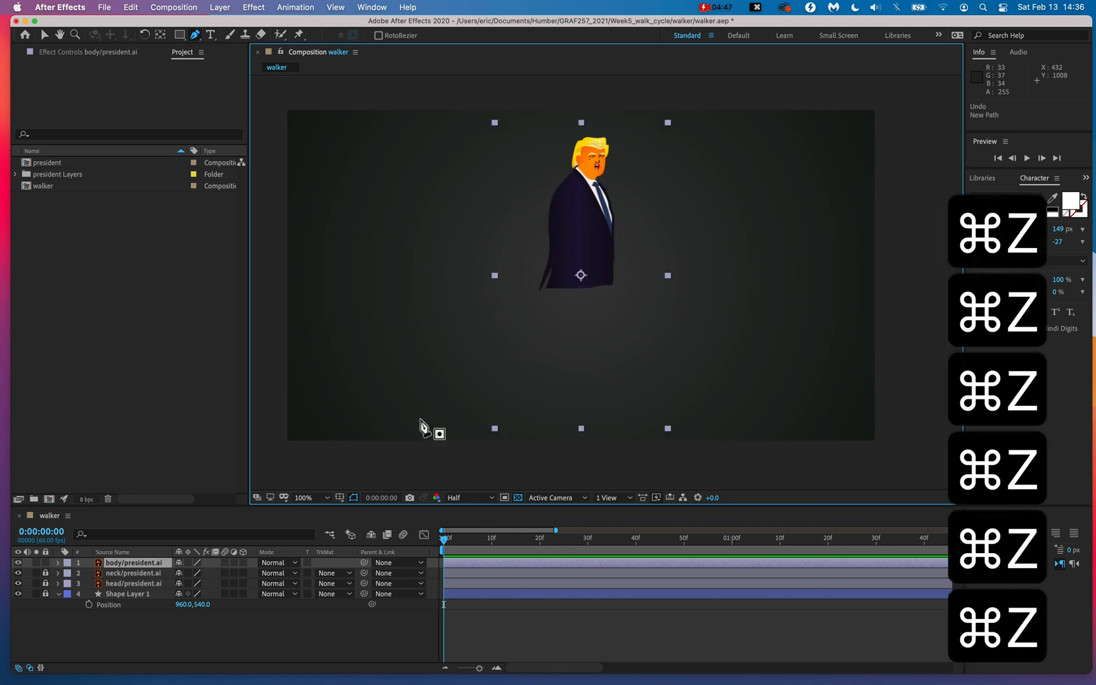
{"action": "left_click", "coordinate": [45, 563]}
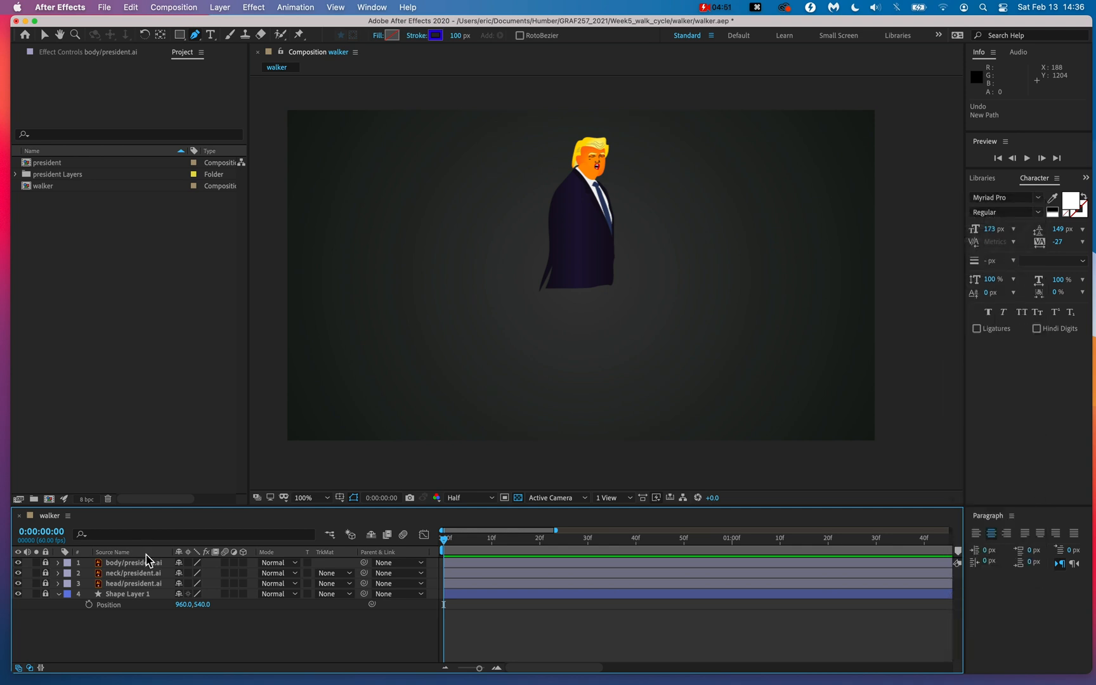
{"action": "key", "text": "alt+super+8"}
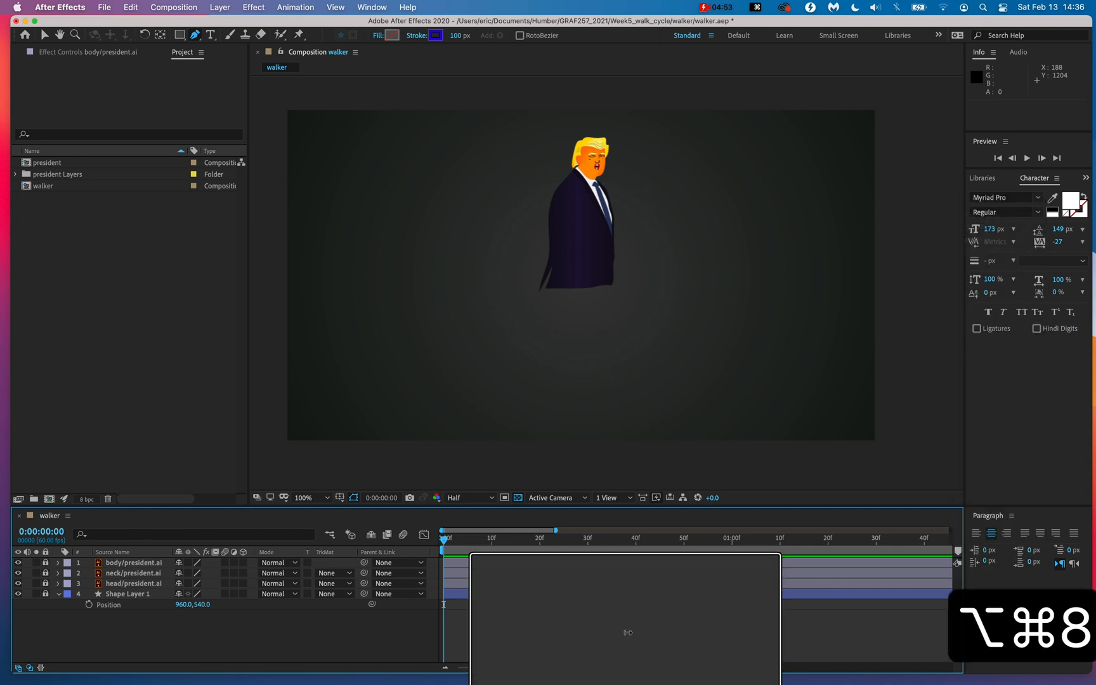
{"action": "key", "text": "alt+super+8"}
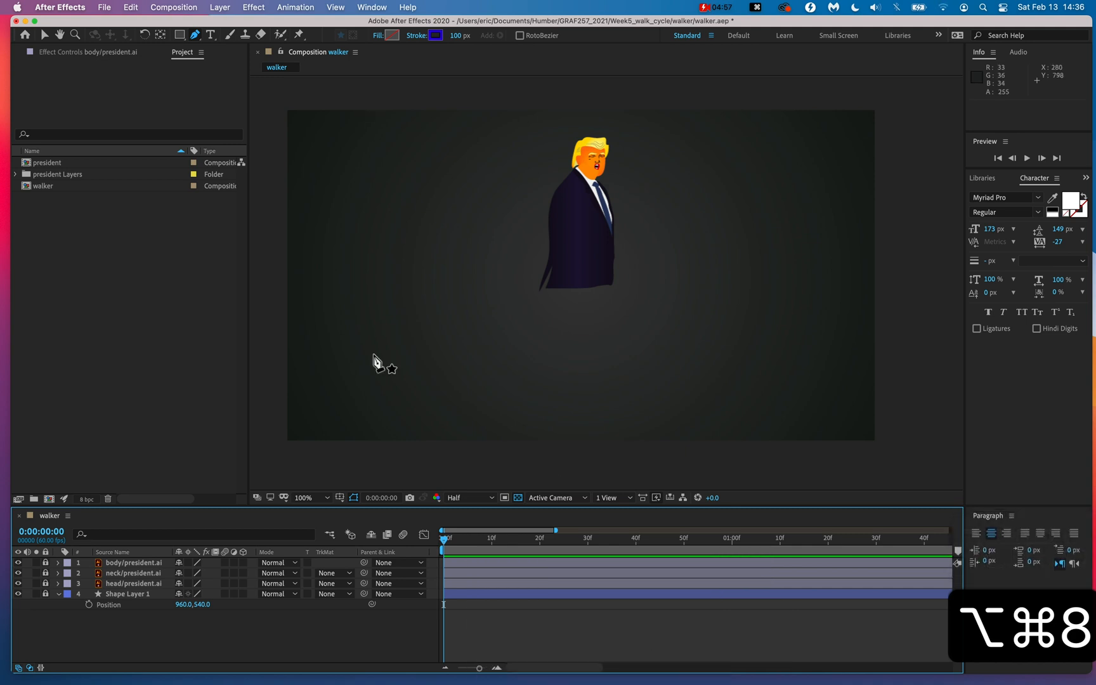
Step: Set the shape stroke colour to a strong red, about DA0026
{"action": "left_click", "coordinate": [435, 36]}
{"action": "left_click", "coordinate": [916, 120]}
{"action": "left_click", "coordinate": [882, 126]}
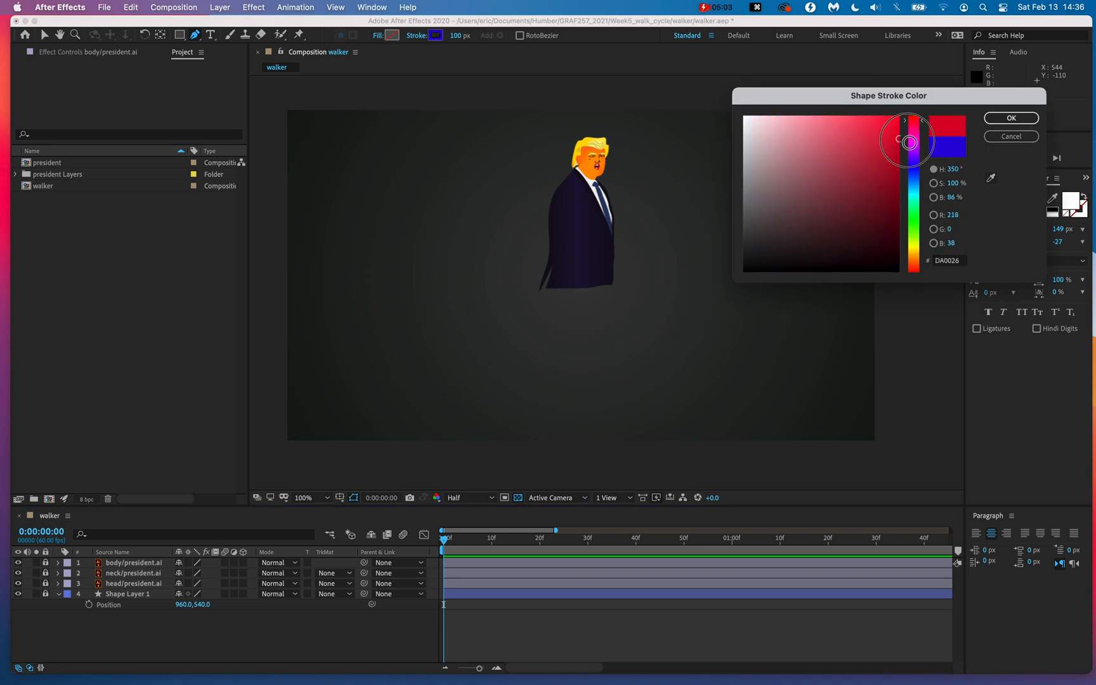
{"action": "left_click", "coordinate": [1012, 118]}
Step: Draw a two-point curved Pen path for a leg, from the hip under the jacket down to the rear, and adjust its end point and curvature
{"action": "left_click", "coordinate": [580, 268]}
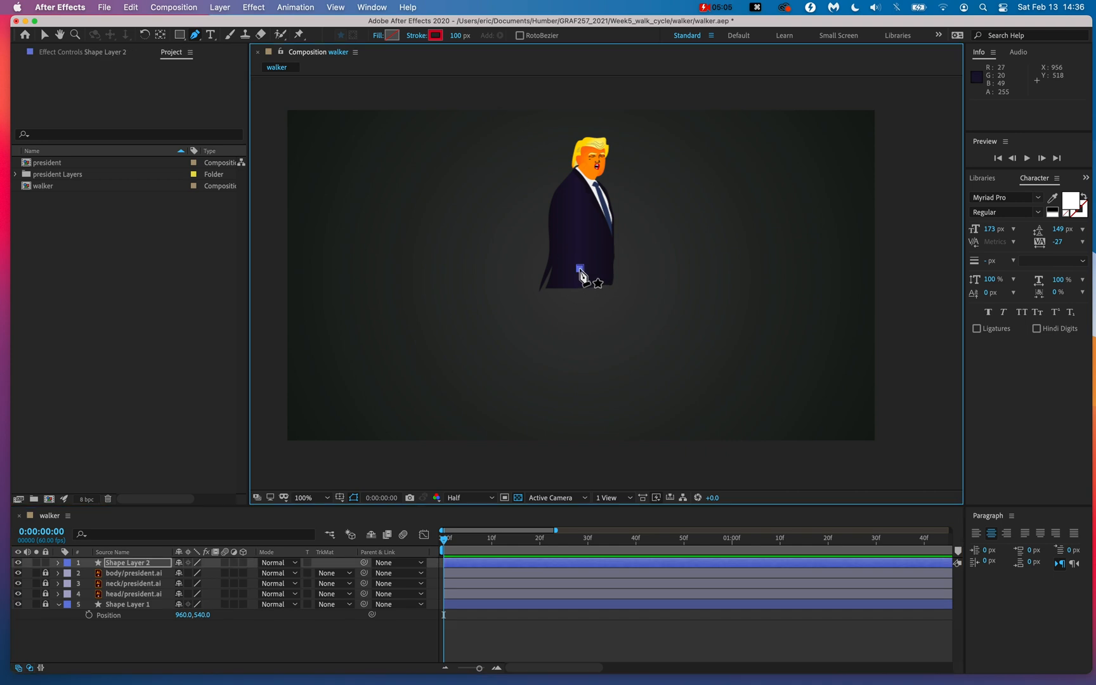
{"action": "mouse_move", "coordinate": [519, 354]}
{"action": "left_mouse_down"}
{"action": "mouse_move", "coordinate": [495, 379]}
{"action": "mouse_move", "coordinate": [453, 387]}
{"action": "mouse_move", "coordinate": [455, 399]}
{"action": "left_mouse_up"}
{"action": "left_click_drag", "start_coordinate": [519, 354], "coordinate": [532, 357]}
{"action": "left_click_drag", "start_coordinate": [595, 316], "coordinate": [589, 308]}
{"action": "left_click_drag", "start_coordinate": [532, 357], "coordinate": [527, 358]}
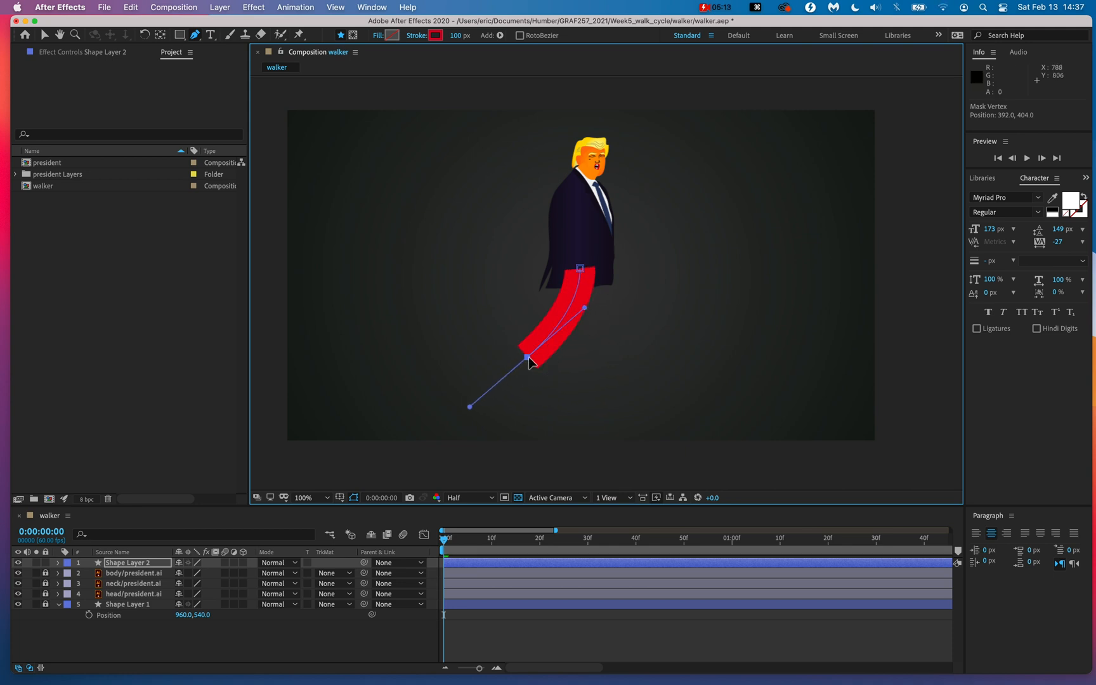
{"action": "left_click_drag", "start_coordinate": [585, 308], "coordinate": [583, 329]}
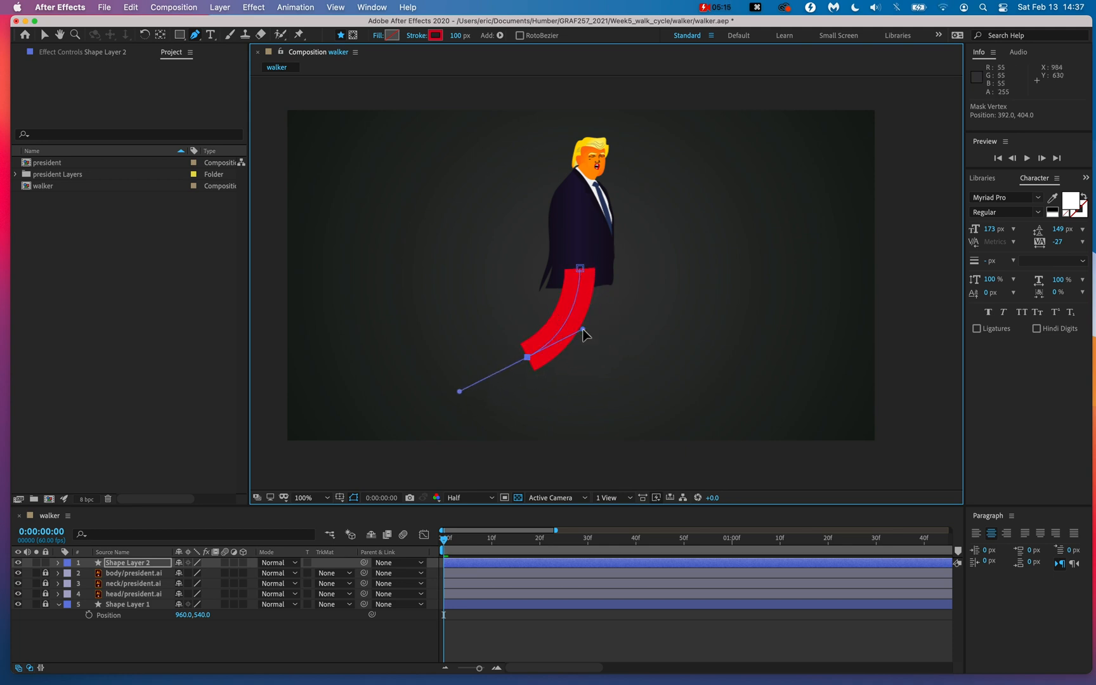
{"action": "left_click_drag", "start_coordinate": [531, 360], "coordinate": [531, 361]}
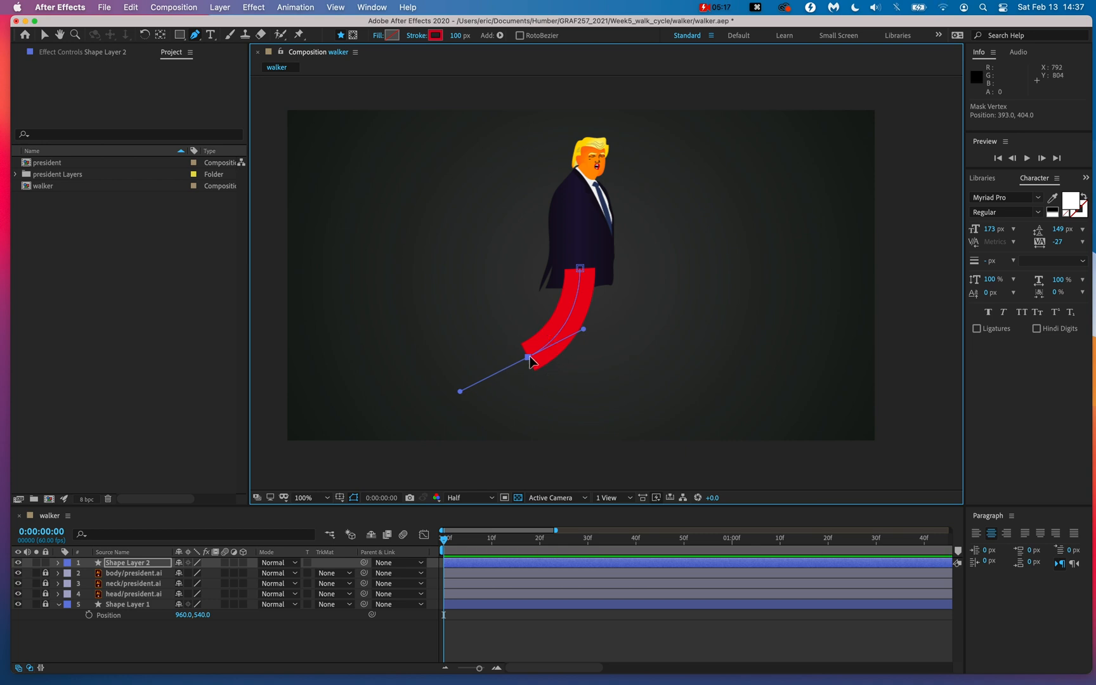
Step: Reduce the leg's stroke width to 79 px, undo the stray extra path, and deselect the leg
{"action": "left_click_drag", "start_coordinate": [460, 35], "coordinate": [446, 39]}
{"action": "left_click", "coordinate": [543, 380]}
{"action": "key", "text": "super+z"}
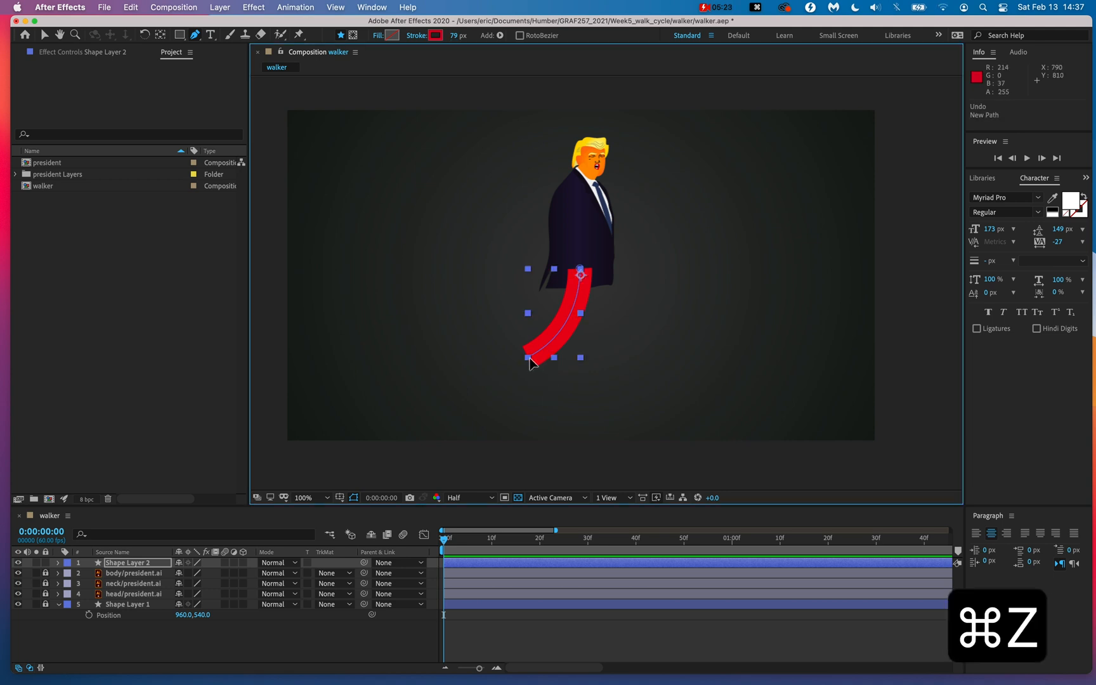
{"action": "key", "text": "v"}
{"action": "left_click", "coordinate": [526, 398]}
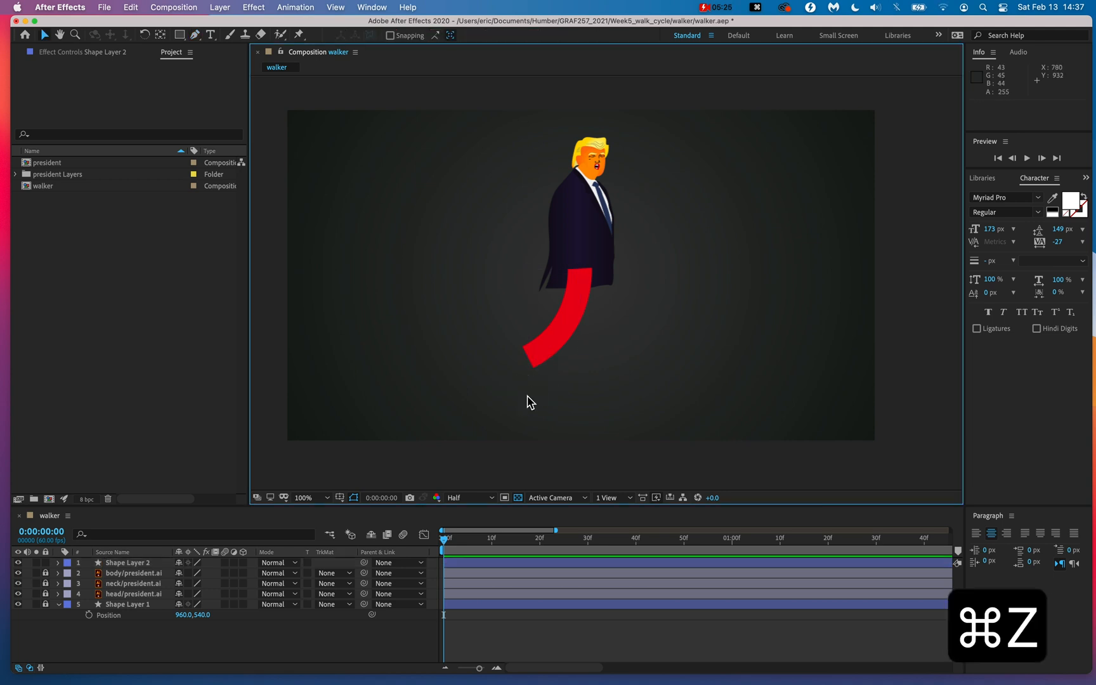
Step: Start Rotation keyframing on the red leg layer at 0:00:00:00 and move the current time to 0:00:01:00
{"action": "left_click", "coordinate": [573, 326]}
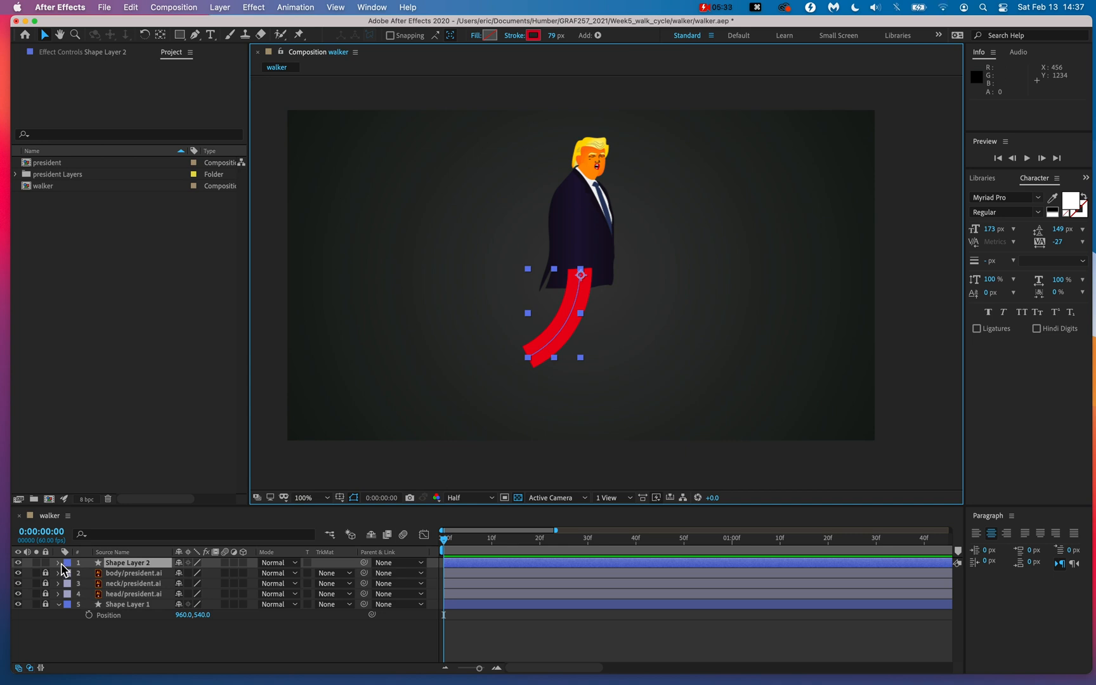
{"action": "key", "text": "alt+super+8"}
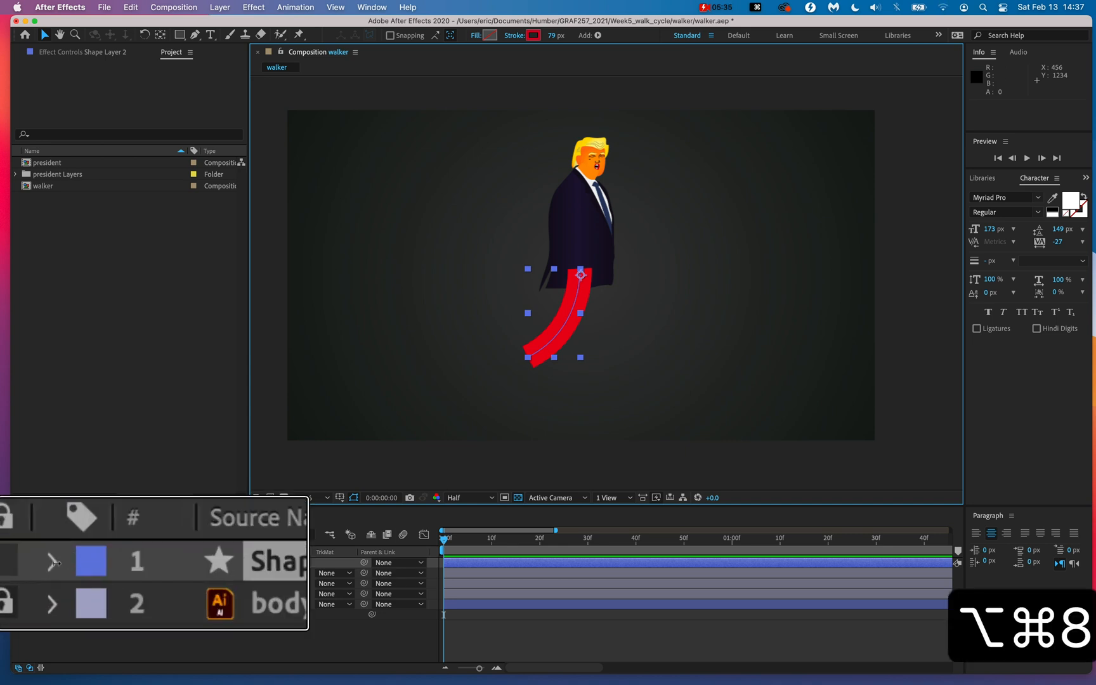
{"action": "left_click", "coordinate": [55, 562]}
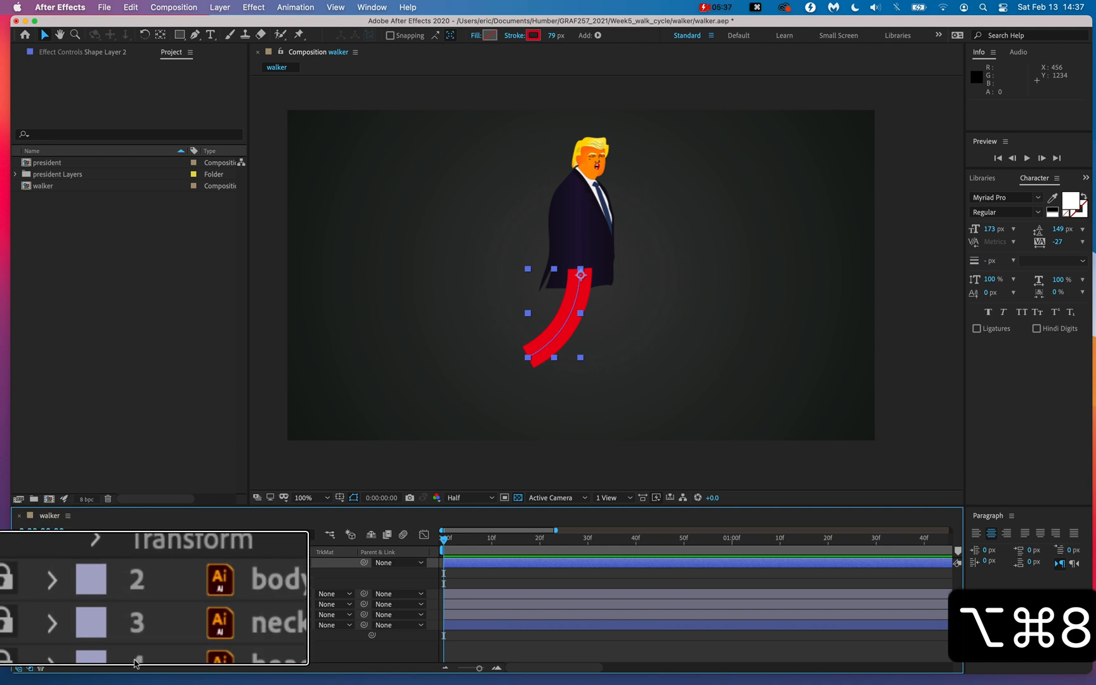
{"action": "left_click", "coordinate": [68, 584]}
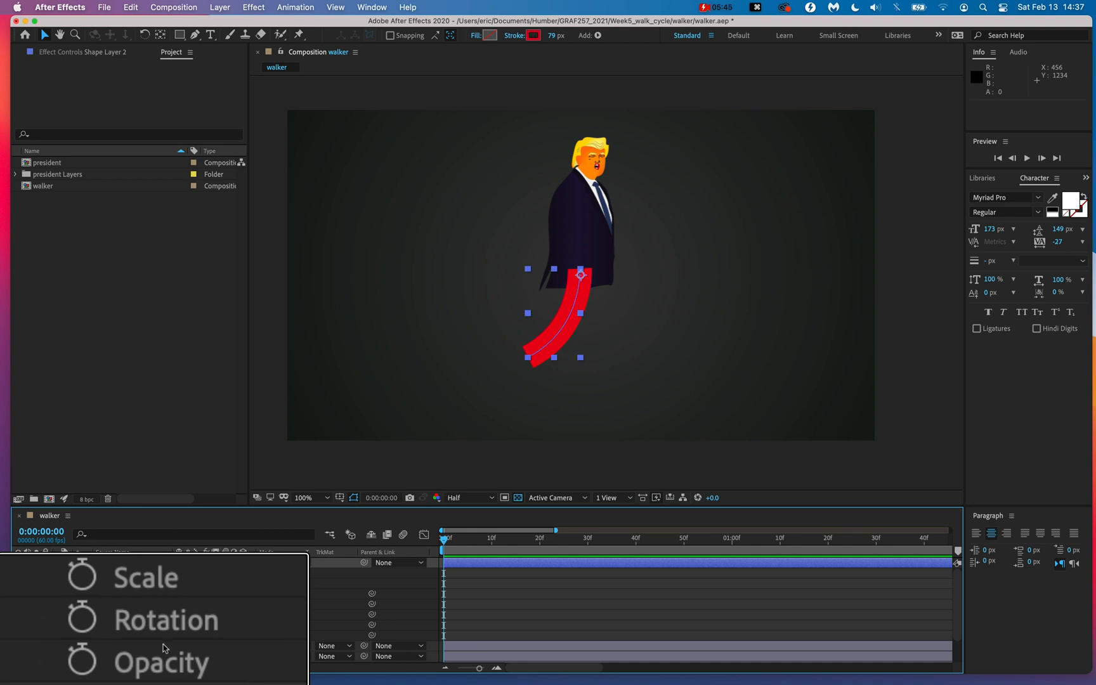
{"action": "left_click", "coordinate": [89, 626]}
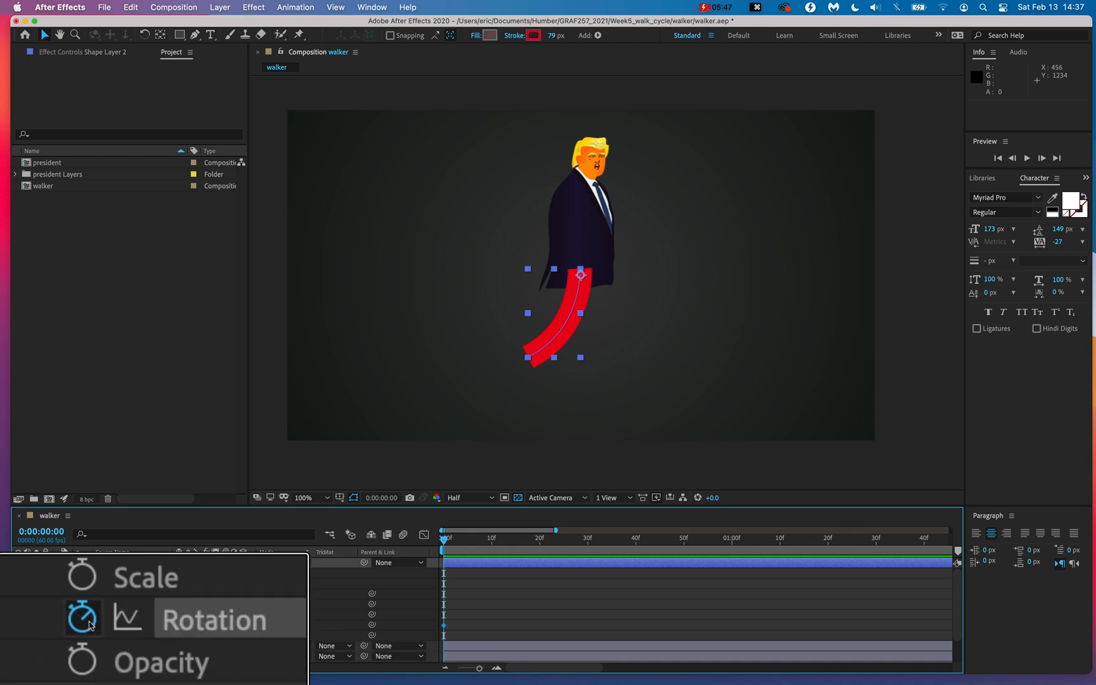
{"action": "key", "text": "alt+super+8"}
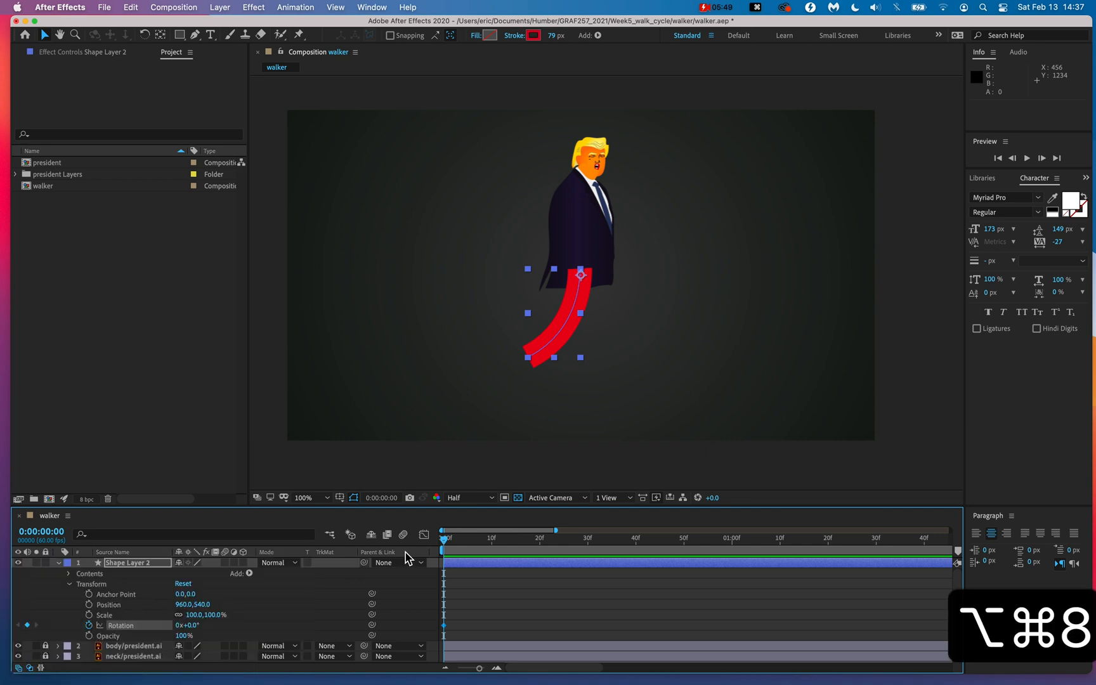
{"action": "left_click_drag", "start_coordinate": [446, 538], "coordinate": [732, 541]}
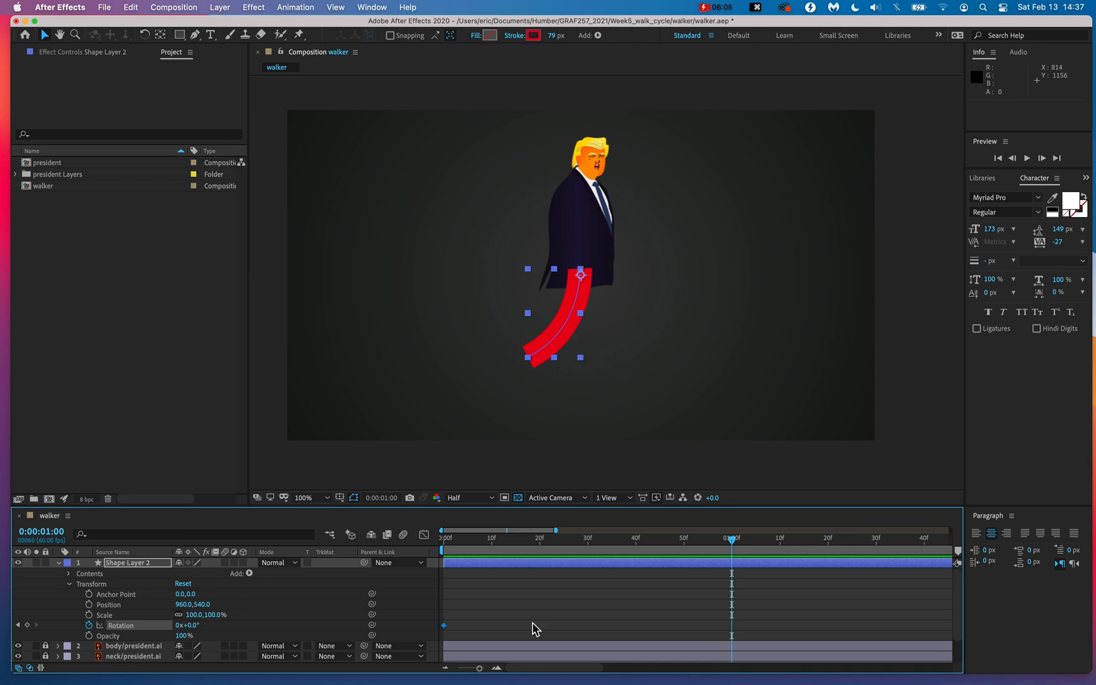
{"action": "left_click_drag", "start_coordinate": [603, 543], "coordinate": [735, 544]}
Step: Try adding a Rotation keyframe to the leg layer at 0:00:01:00, and undo it
{"action": "key", "text": "alt+super+8"}
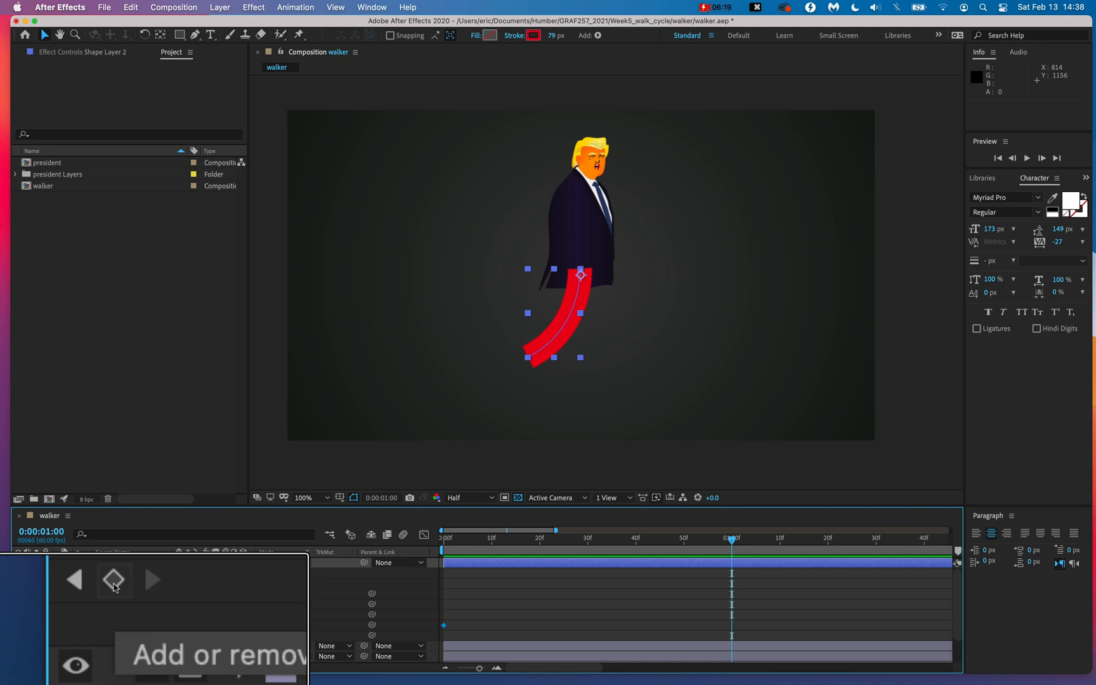
{"action": "left_click", "coordinate": [113, 587]}
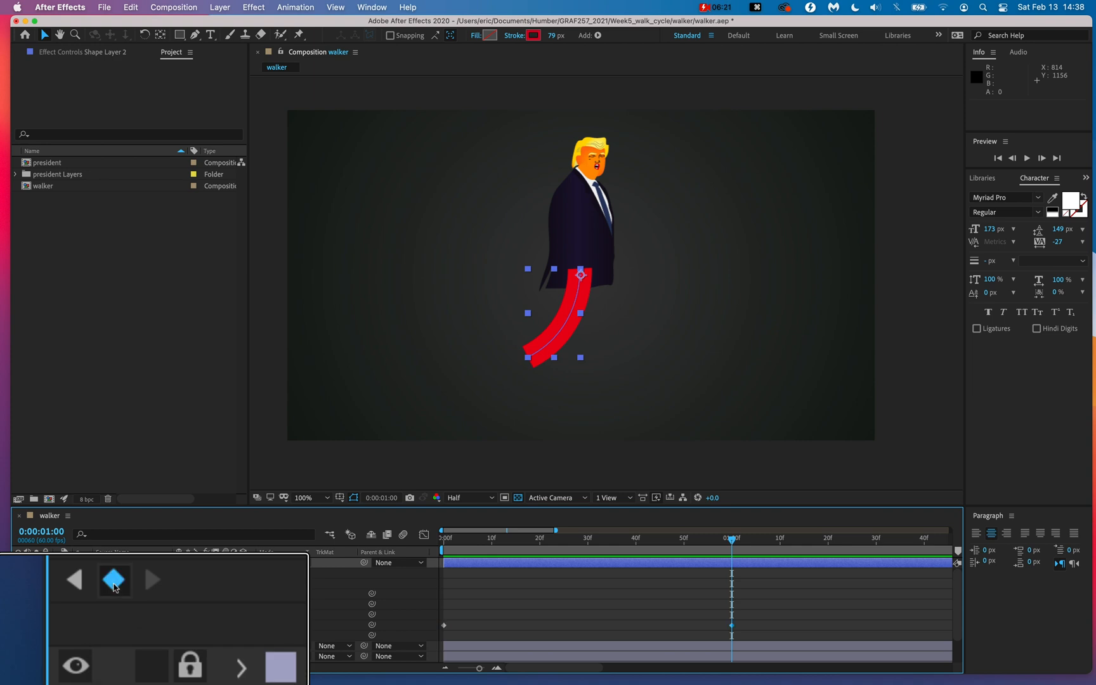
{"action": "key", "text": "alt+super+8"}
{"action": "left_click_drag", "start_coordinate": [487, 542], "coordinate": [733, 557]}
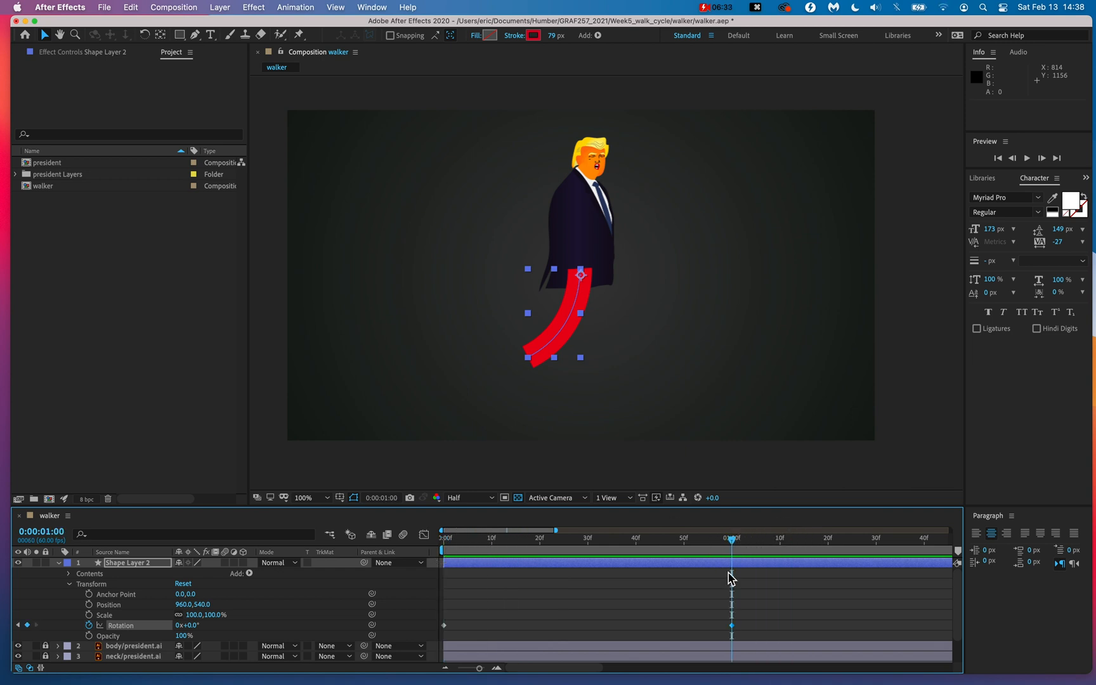
{"action": "key", "text": "super+z"}
Step: Copy the leg's Rotation keyframe from 0:00:00:00 and paste it at 0:00:01:00
{"action": "left_click", "coordinate": [462, 623]}
{"action": "left_click_drag", "start_coordinate": [467, 610], "coordinate": [443, 627]}
{"action": "left_click", "coordinate": [477, 608]}
{"action": "key", "text": "alt+super+8"}
{"action": "left_click_drag", "start_coordinate": [387, 589], "coordinate": [340, 620]}
{"action": "key", "text": "super+c"}
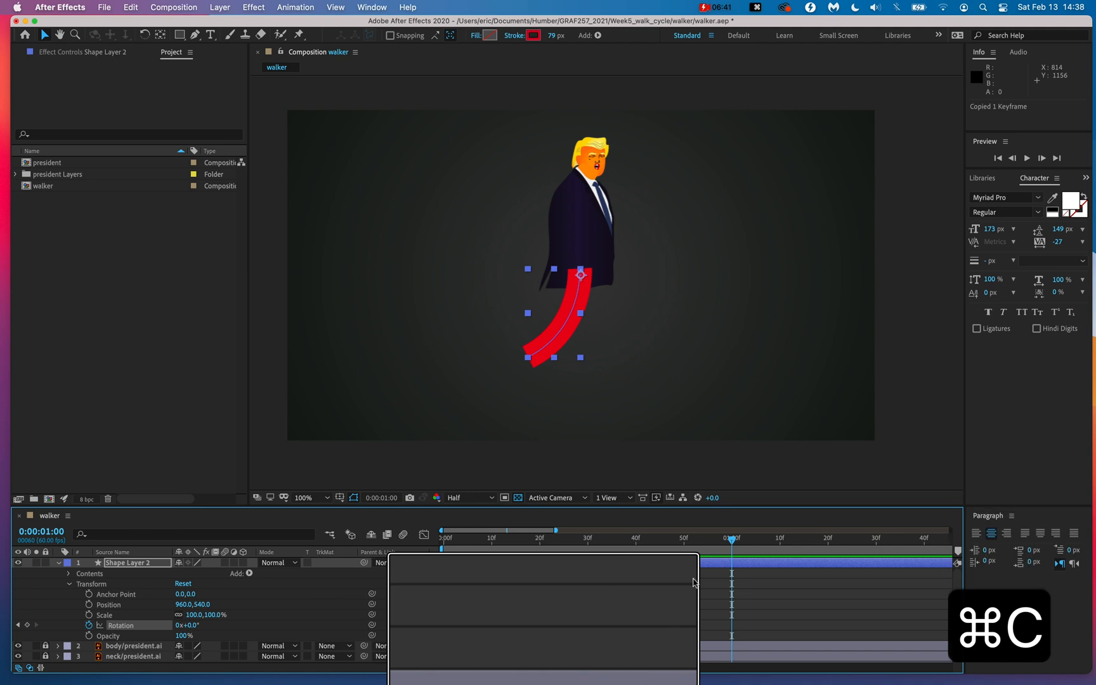
{"action": "key", "text": "alt+super+8"}
{"action": "mouse_move", "coordinate": [732, 540]}
{"action": "left_mouse_down"}
{"action": "mouse_move", "coordinate": [695, 544]}
{"action": "mouse_move", "coordinate": [734, 542]}
{"action": "left_mouse_up"}
{"action": "key", "text": "super+v"}
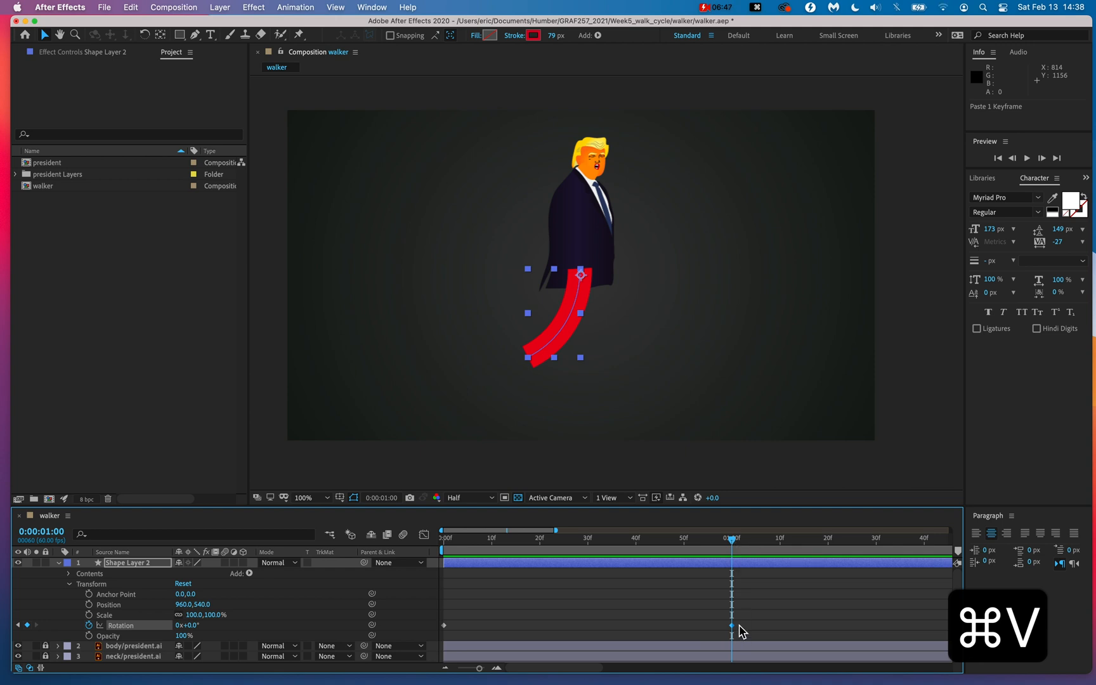
Step: Cut the leg's Rotation keyframe at 0:00:01:00 and paste it back at the same time
{"action": "key", "text": "super+x"}
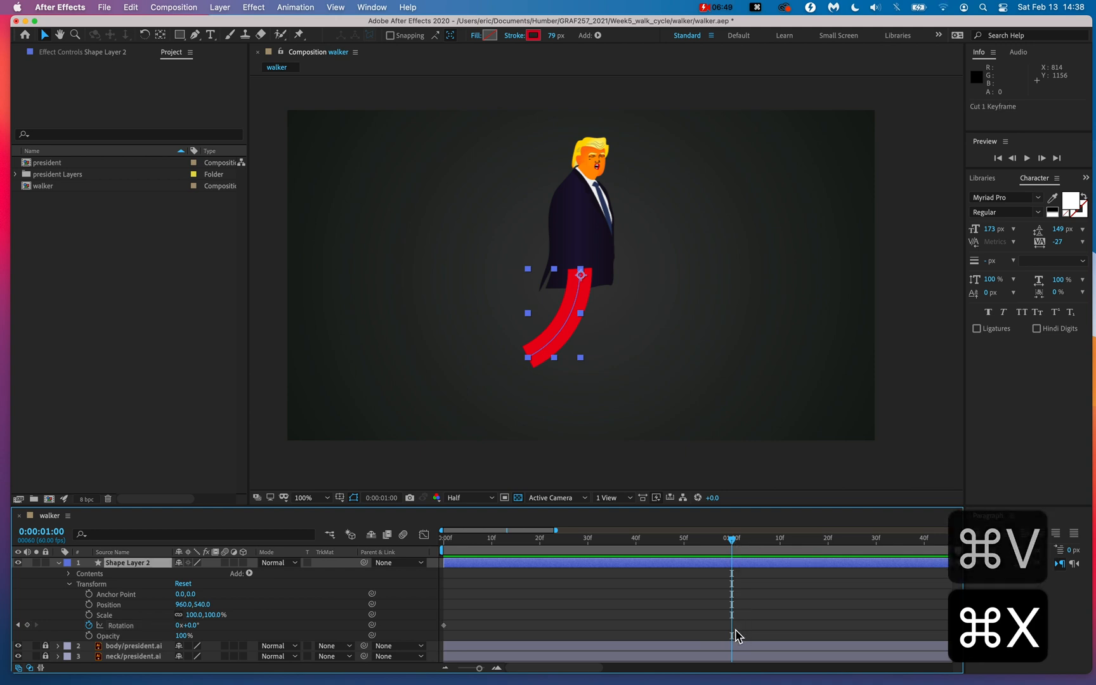
{"action": "key", "text": "alt+super+8"}
{"action": "key", "text": "super+v"}
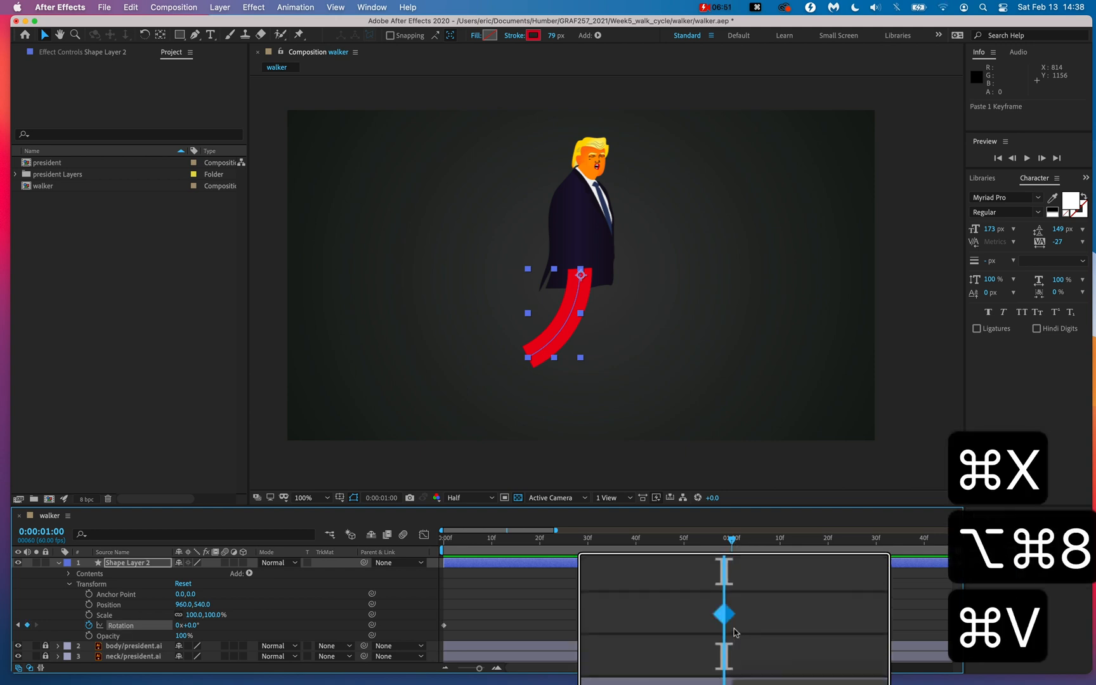
{"action": "key", "text": "alt+super+8"}
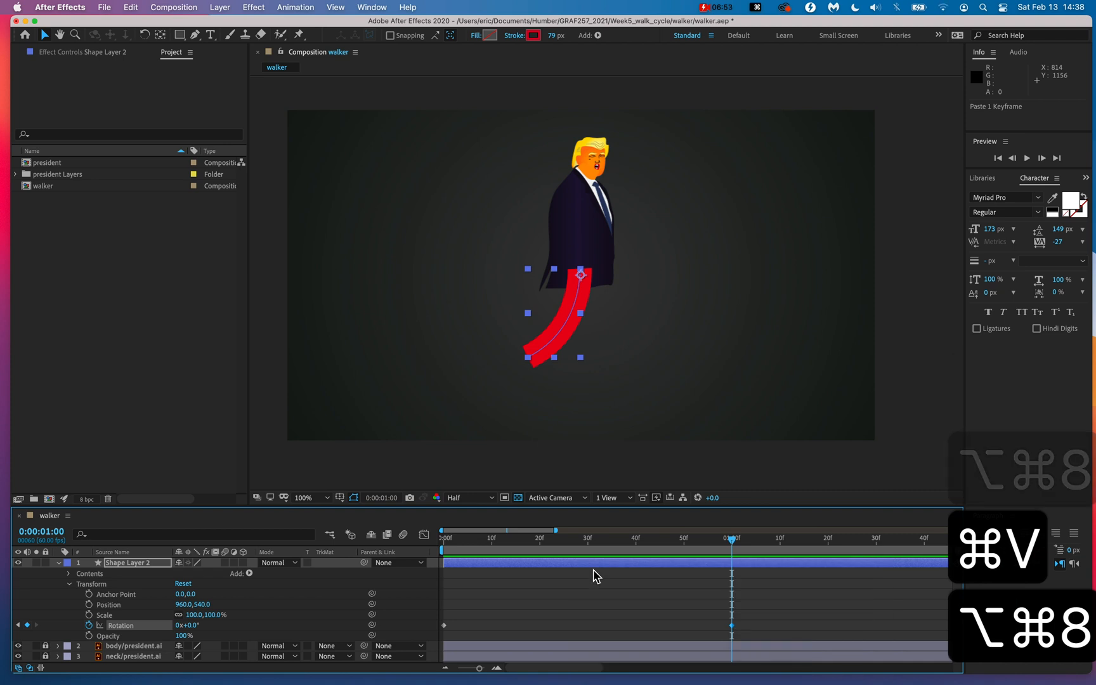
Step: Move the current time to 0:00:00:30, halfway between the leg's two Rotation keyframes
{"action": "left_click", "coordinate": [587, 539]}
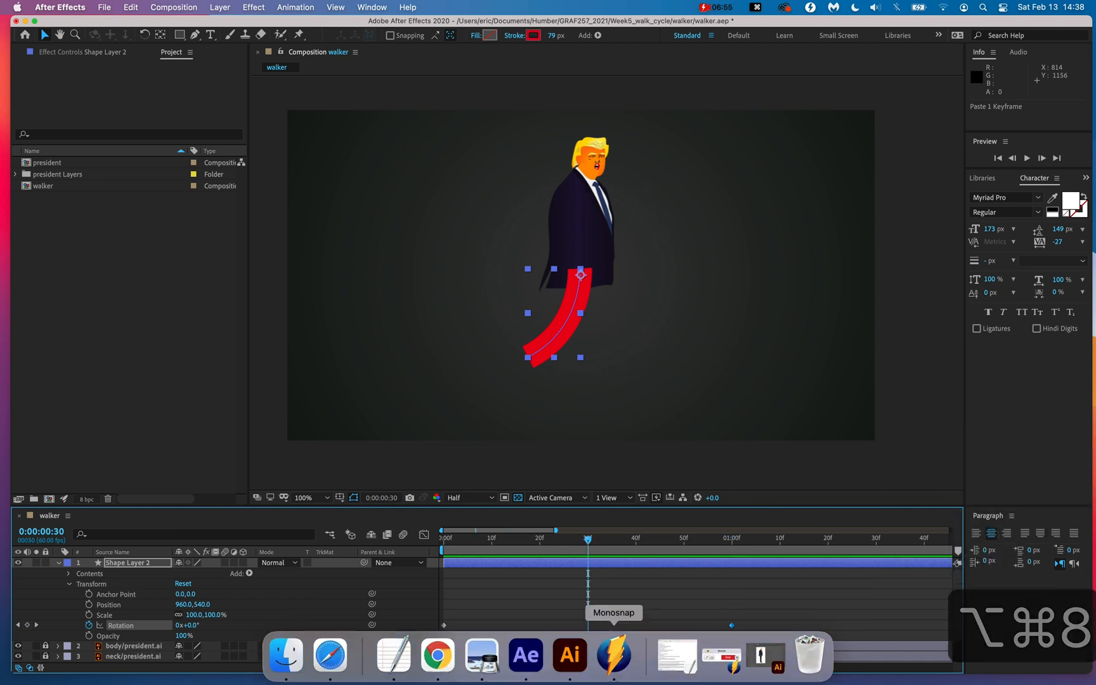
{"action": "left_click_drag", "start_coordinate": [587, 543], "coordinate": [603, 544]}
{"action": "key", "text": "alt+super+8"}
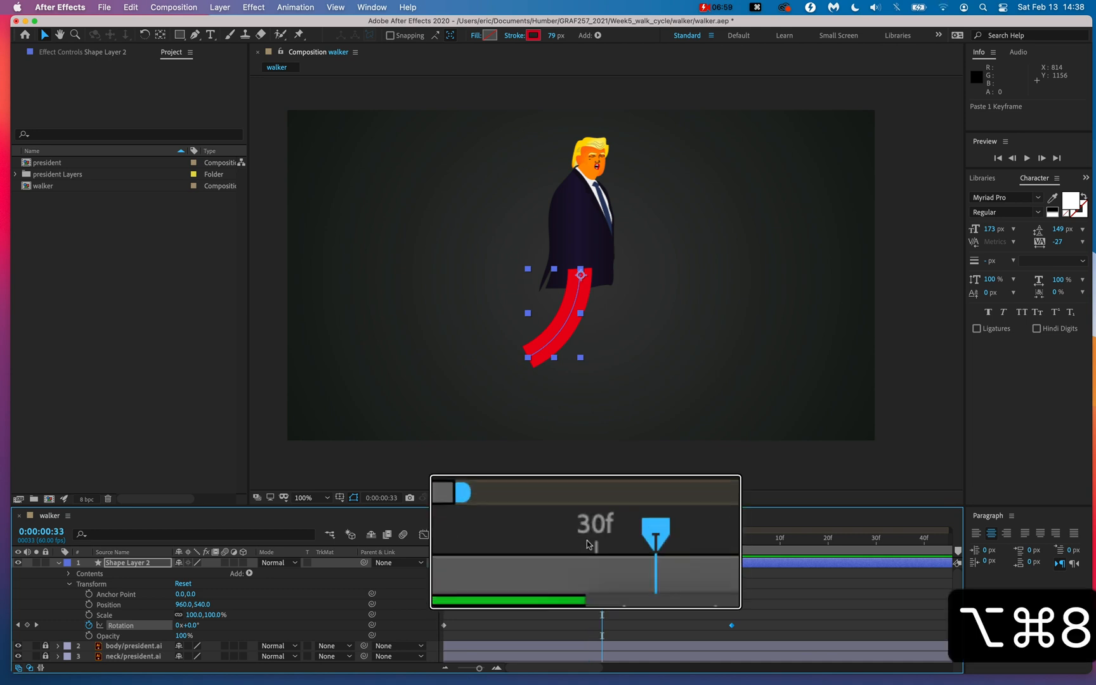
{"action": "left_click_drag", "start_coordinate": [602, 538], "coordinate": [588, 538]}
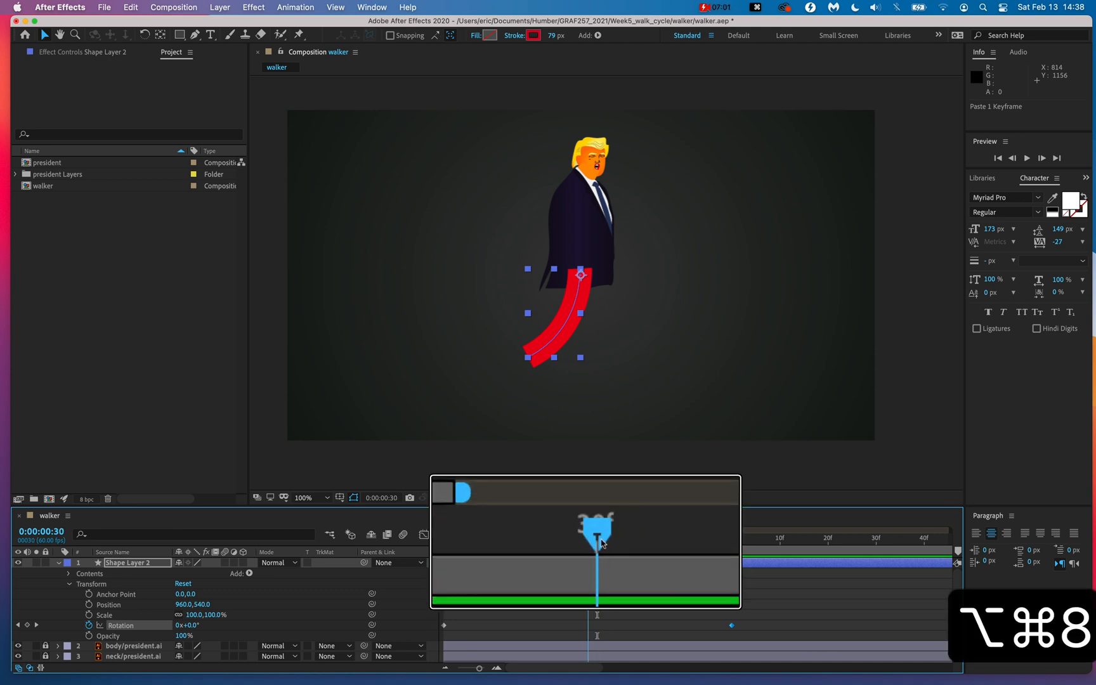
{"action": "key", "text": "alt+super+8"}
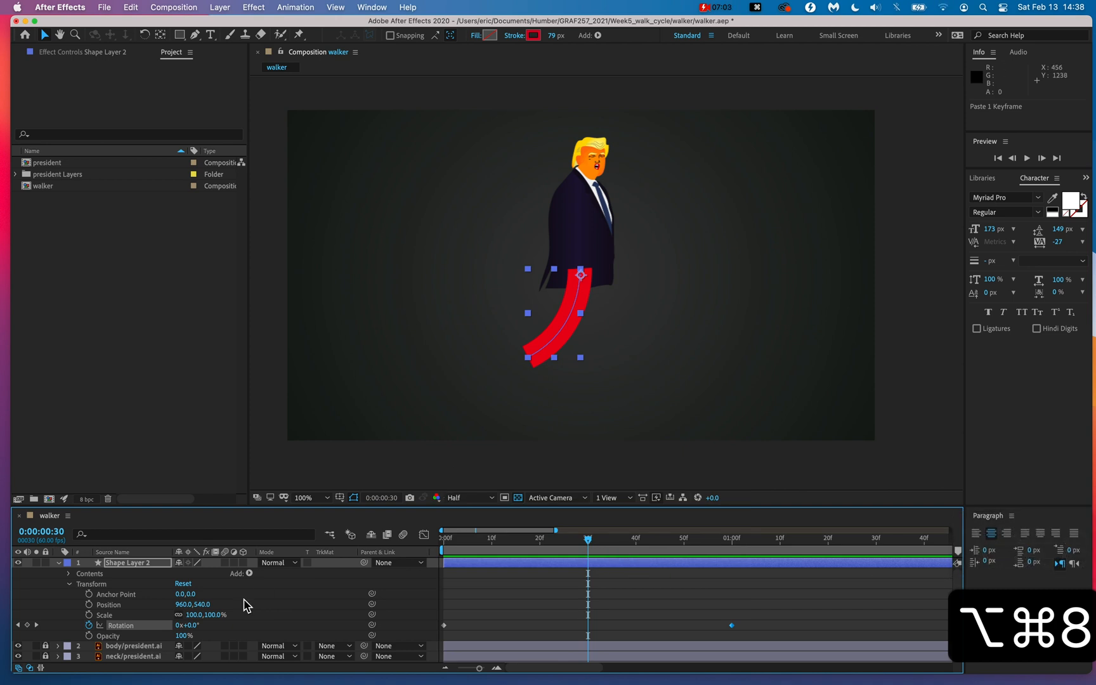
Step: Try rotating the leg forward to about -52° at 0:00:00:30, and undo the rotation
{"action": "left_click_drag", "start_coordinate": [187, 625], "coordinate": [161, 628]}
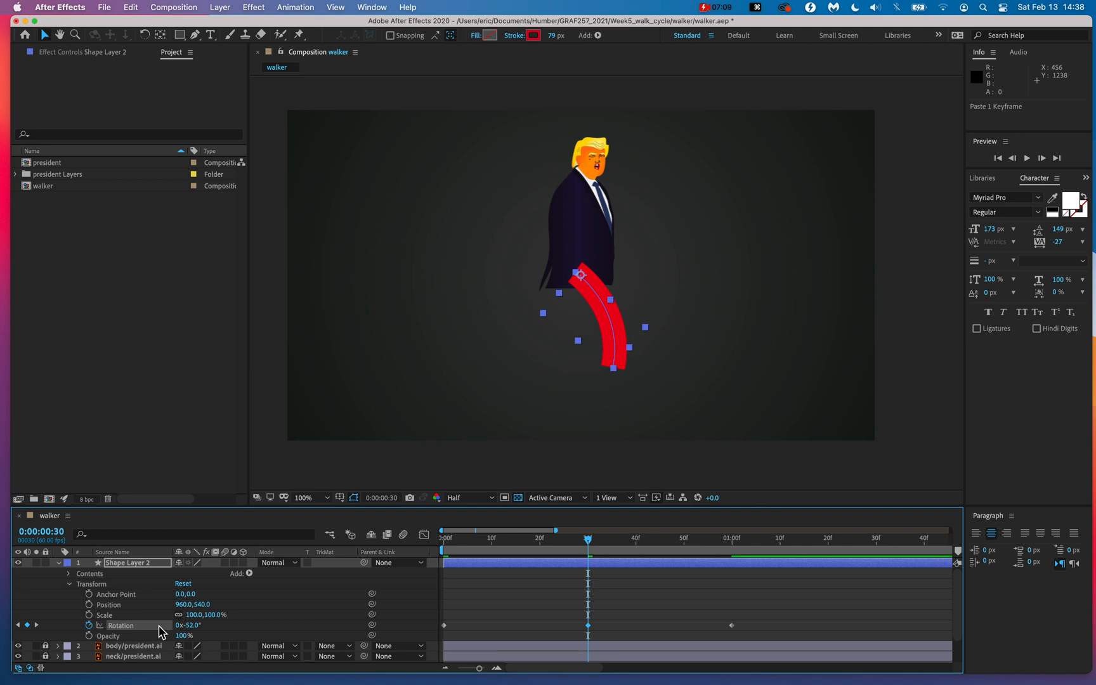
{"action": "left_click", "coordinate": [159, 625]}
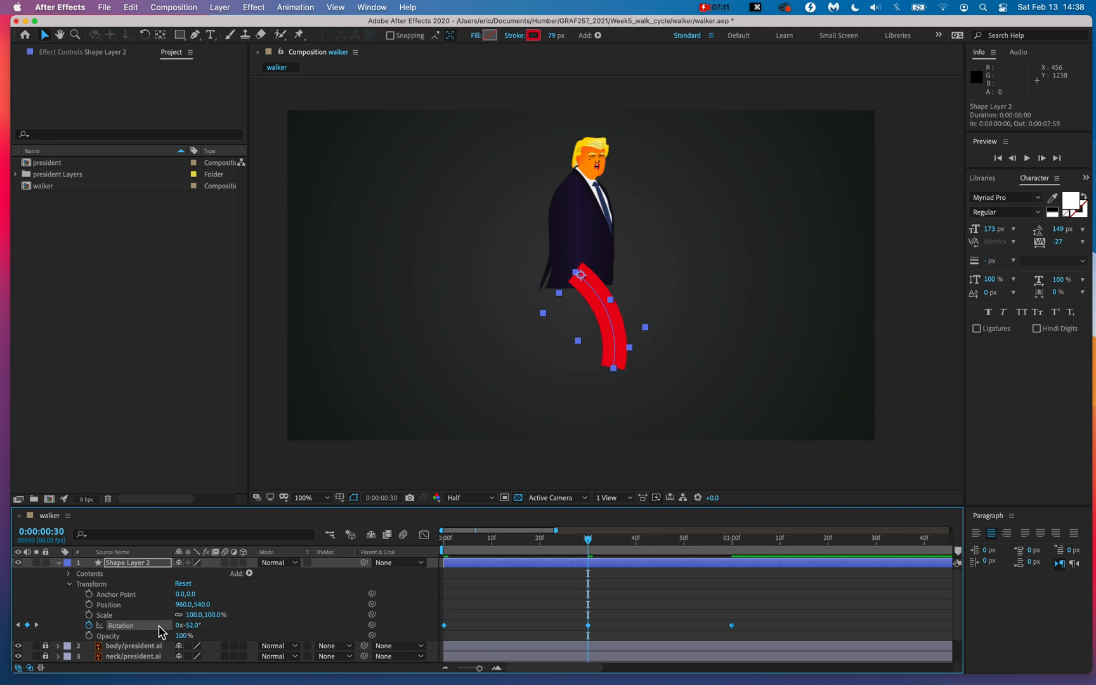
{"action": "key", "text": "cmd+z"}
{"action": "left_click_drag", "start_coordinate": [197, 630], "coordinate": [155, 633]}
{"action": "key", "text": "super+z"}
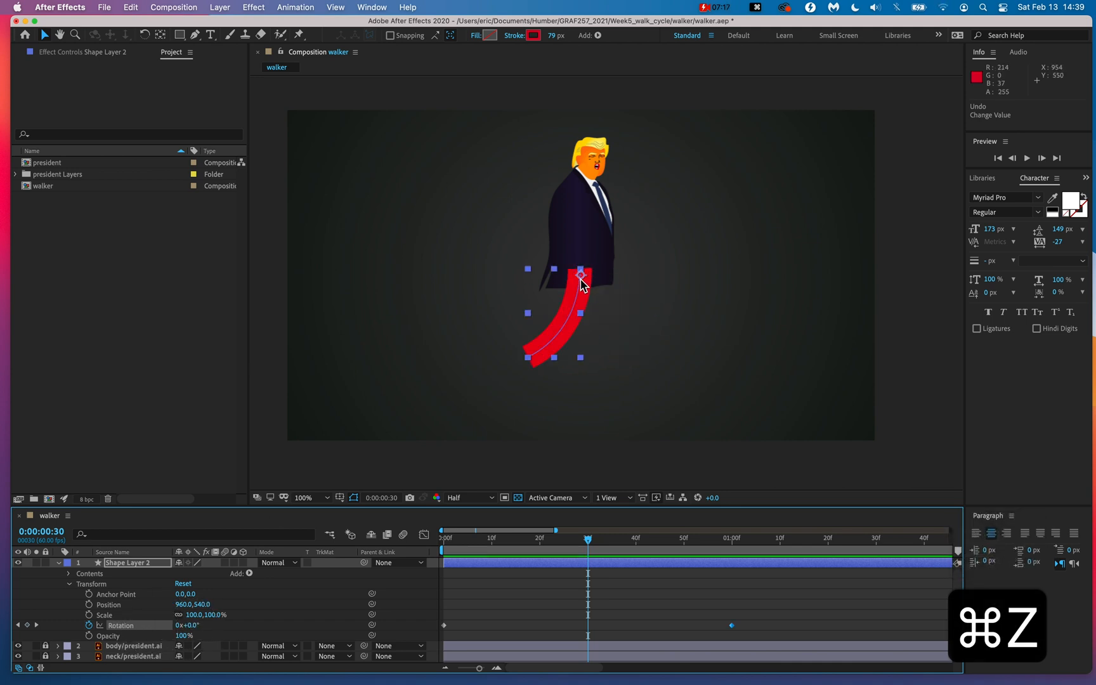
Step: Try moving the leg's anchor point down to about 14,108 with the Pan Behind tool, test the rotation around it, and undo that rotation
{"action": "left_click", "coordinate": [160, 34]}
{"action": "left_click_drag", "start_coordinate": [587, 272], "coordinate": [586, 309]}
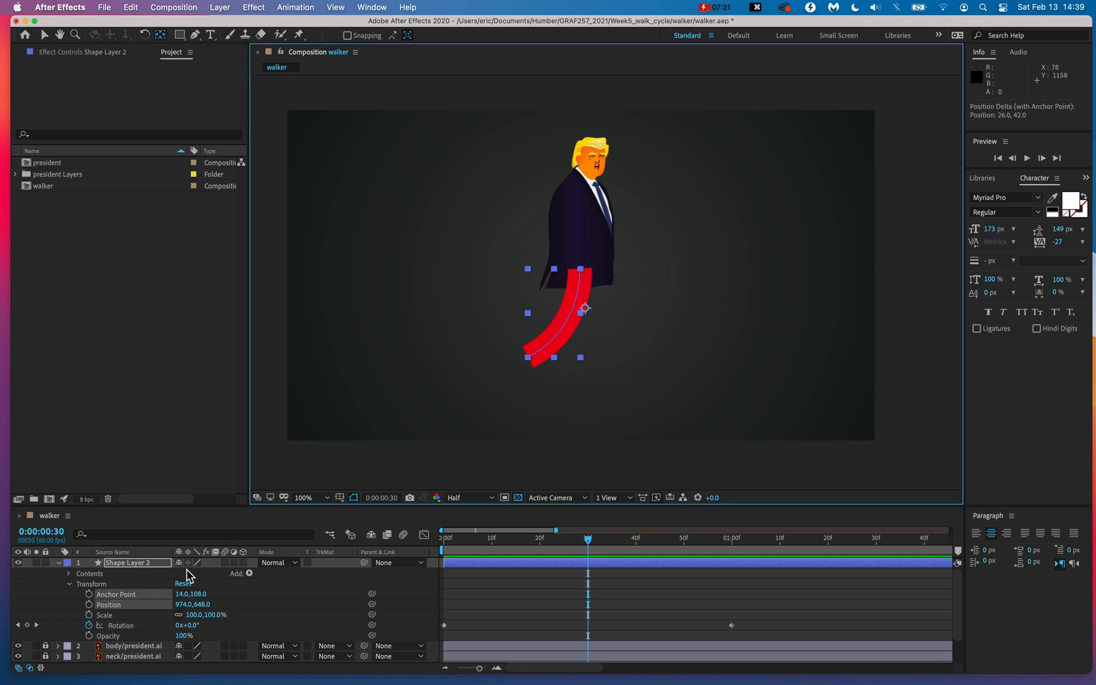
{"action": "left_click_drag", "start_coordinate": [188, 626], "coordinate": [411, 666]}
{"action": "key", "text": "super+z"}
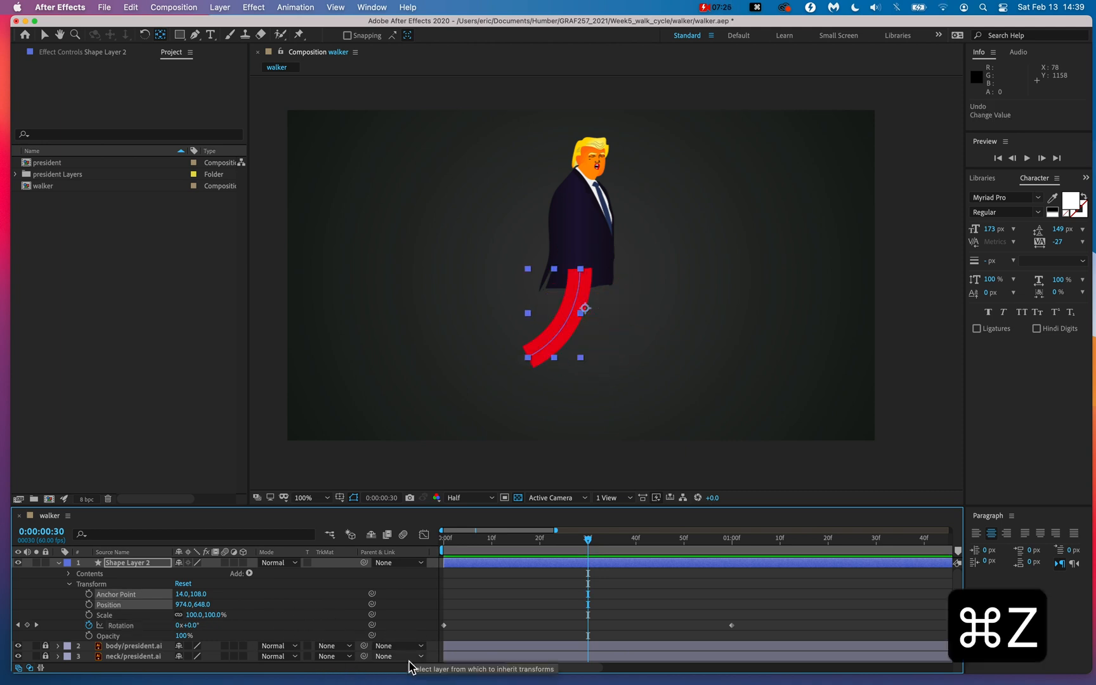
{"action": "key", "text": "alt+super+8"}
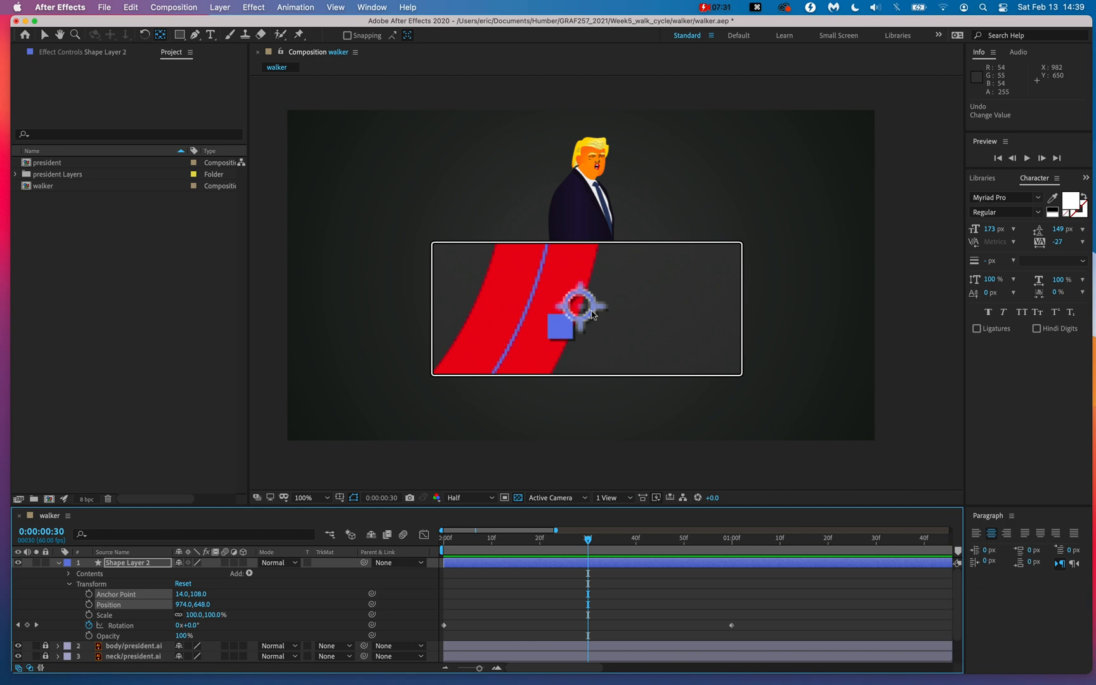
Step: Move the leg's anchor point to the leg's upper end at about -2,-16, test the rotation around it, and undo the test rotation
{"action": "left_click_drag", "start_coordinate": [593, 314], "coordinate": [589, 214]}
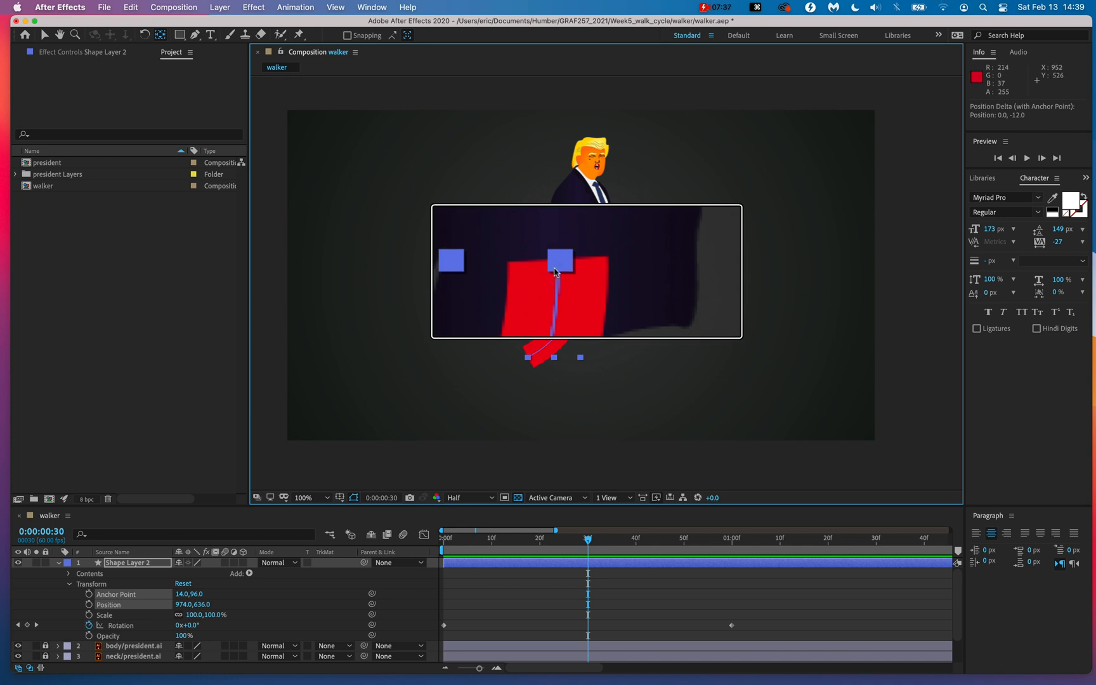
{"action": "key", "text": "alt+super+8"}
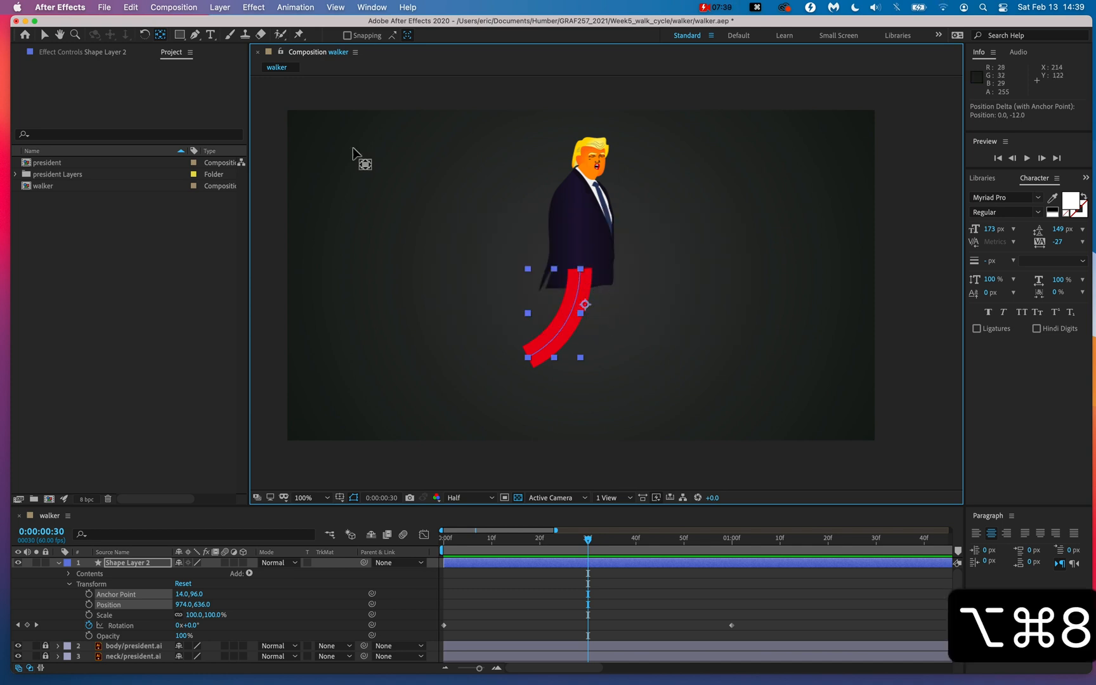
{"action": "key", "text": "alt+super+8"}
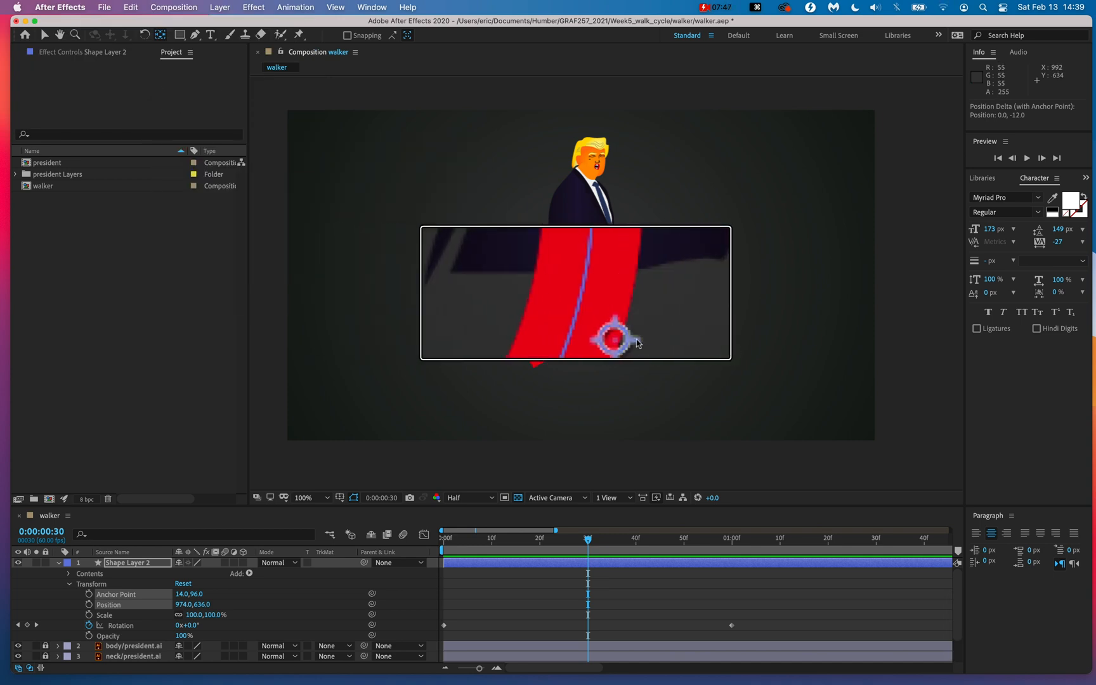
{"action": "key", "text": "alt+super+8"}
{"action": "left_click_drag", "start_coordinate": [588, 305], "coordinate": [585, 274]}
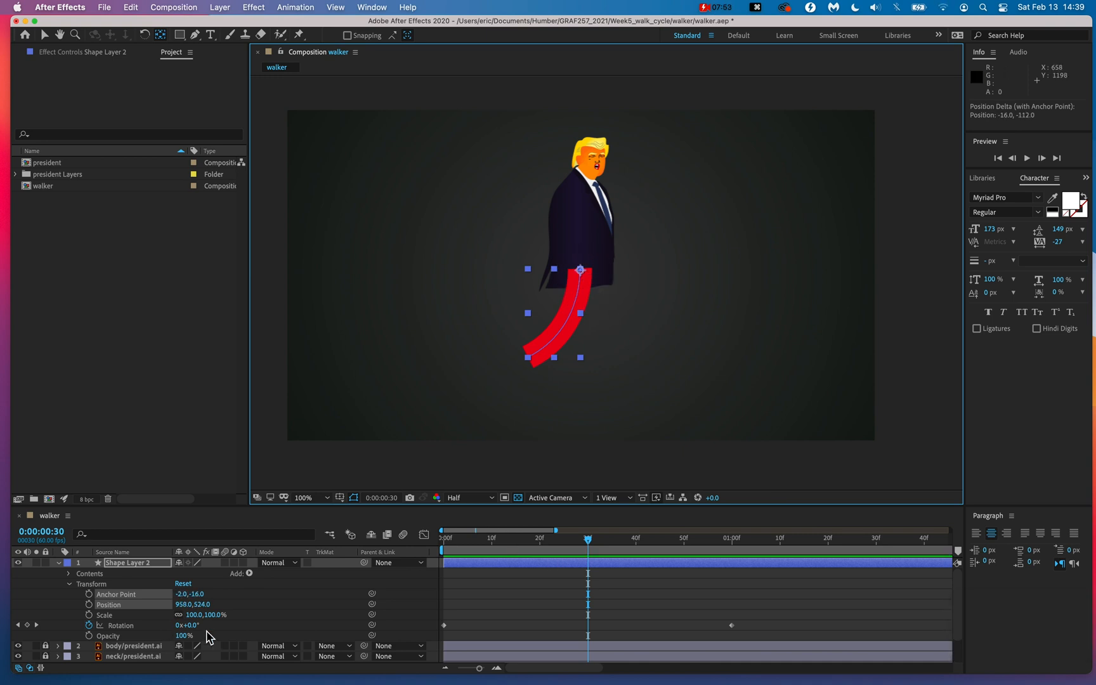
{"action": "mouse_move", "coordinate": [198, 626]}
{"action": "left_mouse_down"}
{"action": "mouse_move", "coordinate": [276, 632]}
{"action": "mouse_move", "coordinate": [190, 621]}
{"action": "mouse_move", "coordinate": [294, 648]}
{"action": "mouse_move", "coordinate": [74, 625]}
{"action": "mouse_move", "coordinate": [310, 654]}
{"action": "mouse_move", "coordinate": [203, 646]}
{"action": "left_mouse_up"}
{"action": "key", "text": "super+z"}
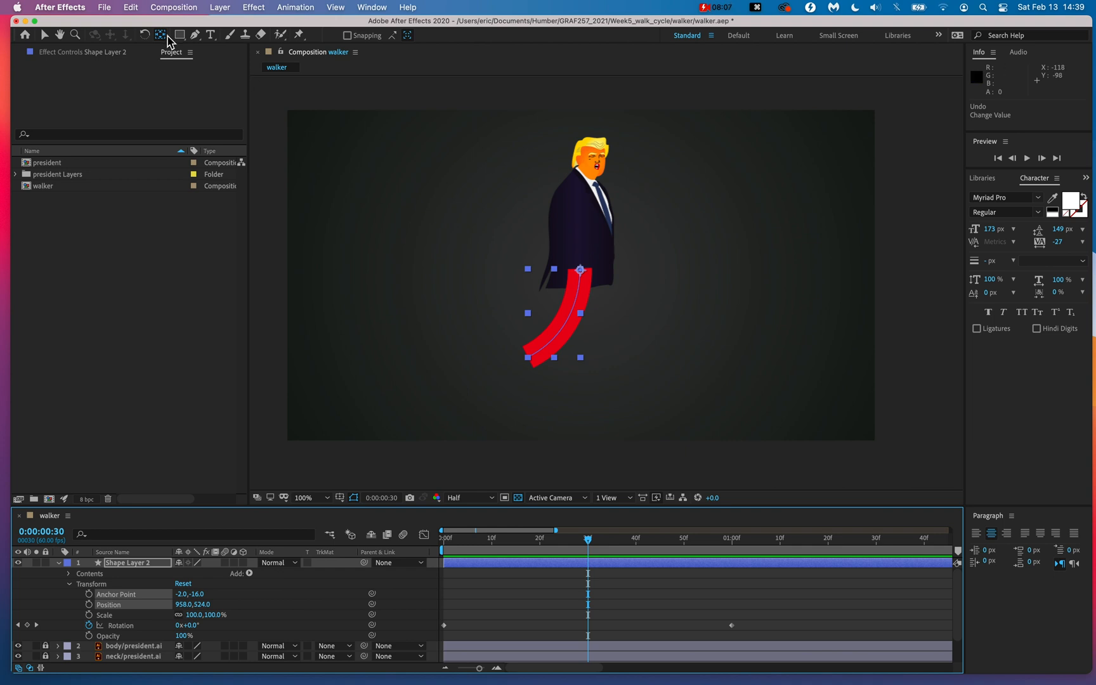
Step: Return to the Selection tool and set the leg's Rotation to -54° at 0:00:00:30
{"action": "key", "text": "alt+super+8"}
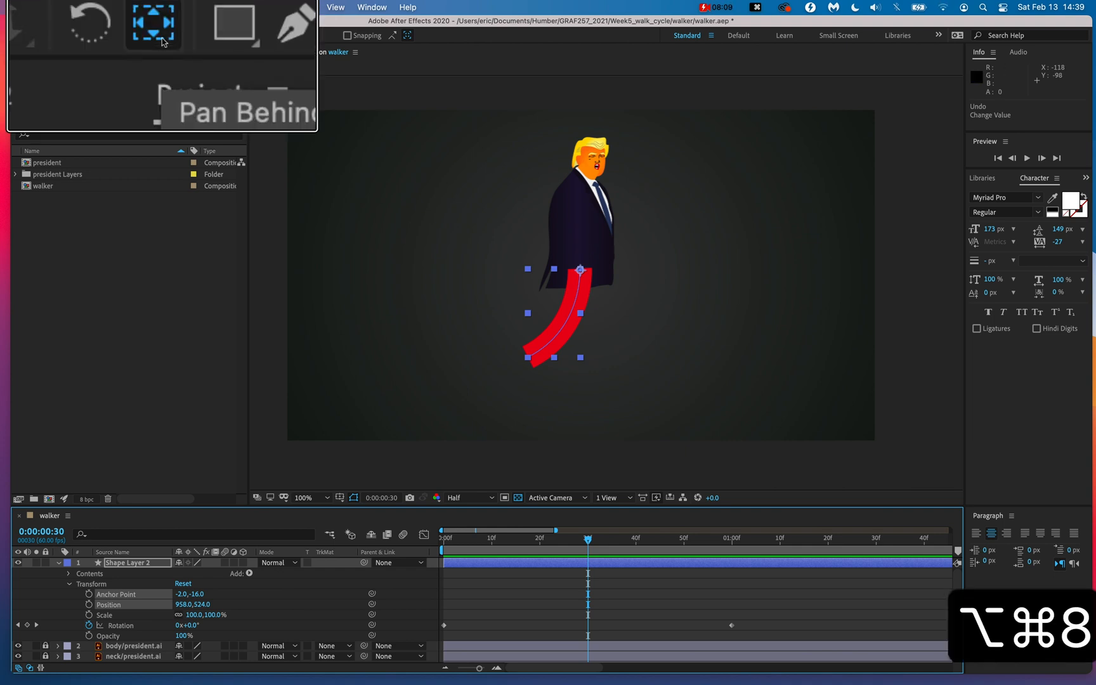
{"action": "key", "text": "alt+super+8"}
{"action": "left_click", "coordinate": [45, 38]}
{"action": "key", "text": "alt+super+8"}
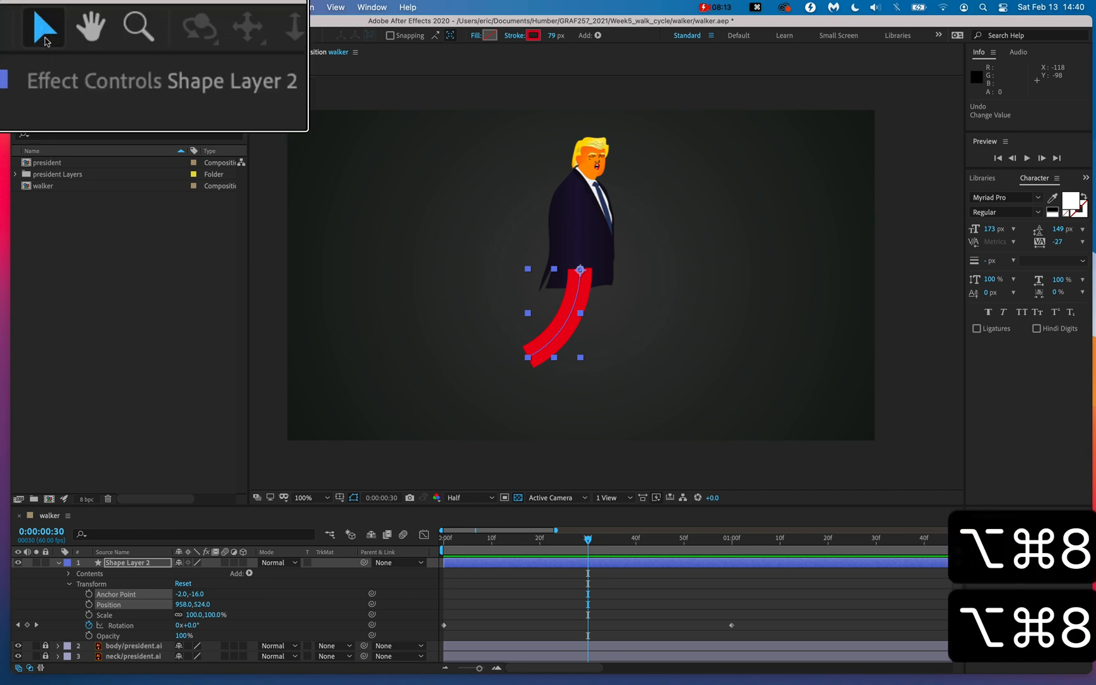
{"action": "key", "text": "alt+super+8"}
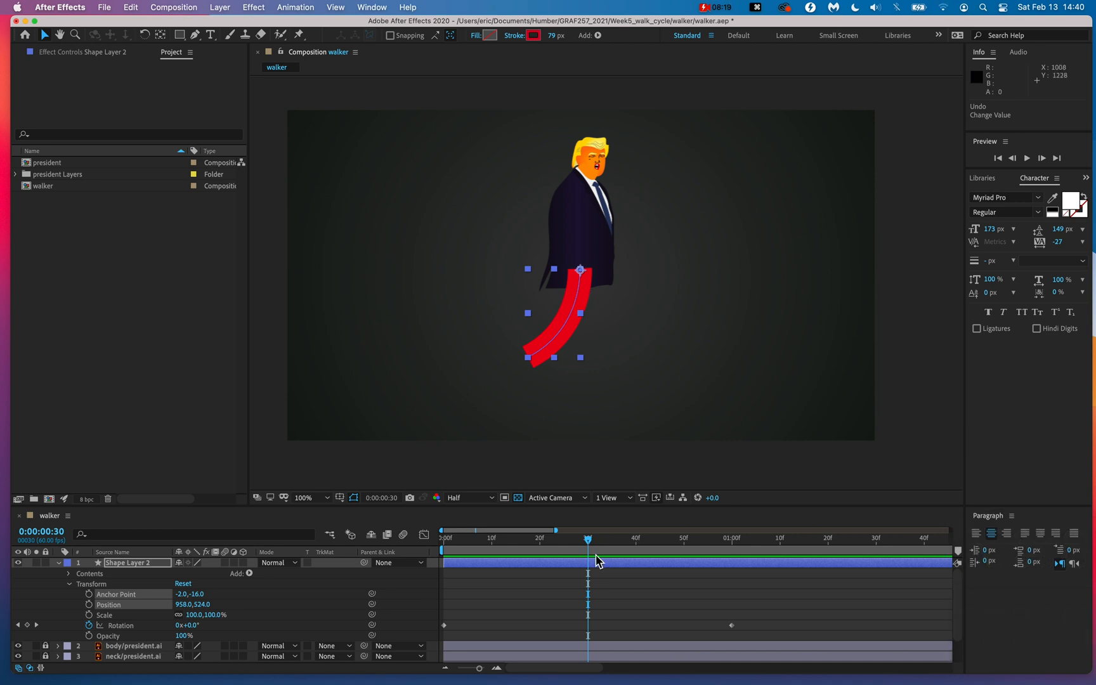
{"action": "mouse_move", "coordinate": [588, 544]}
{"action": "left_mouse_down"}
{"action": "mouse_move", "coordinate": [602, 544]}
{"action": "mouse_move", "coordinate": [588, 544]}
{"action": "left_mouse_up"}
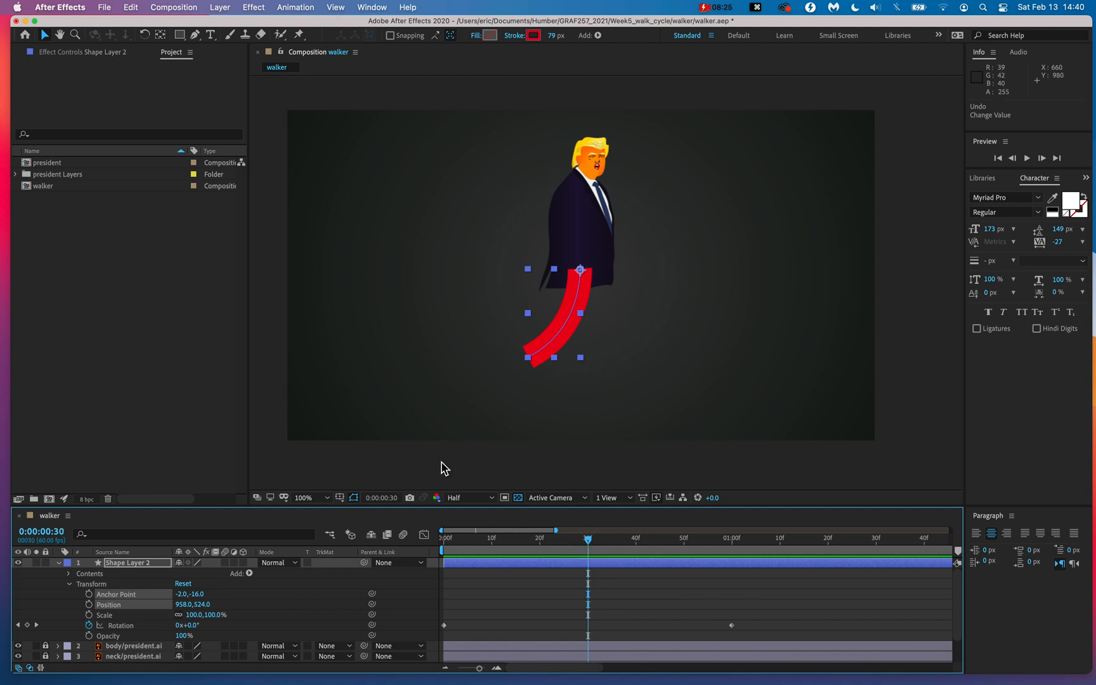
{"action": "left_click_drag", "start_coordinate": [190, 626], "coordinate": [163, 631]}
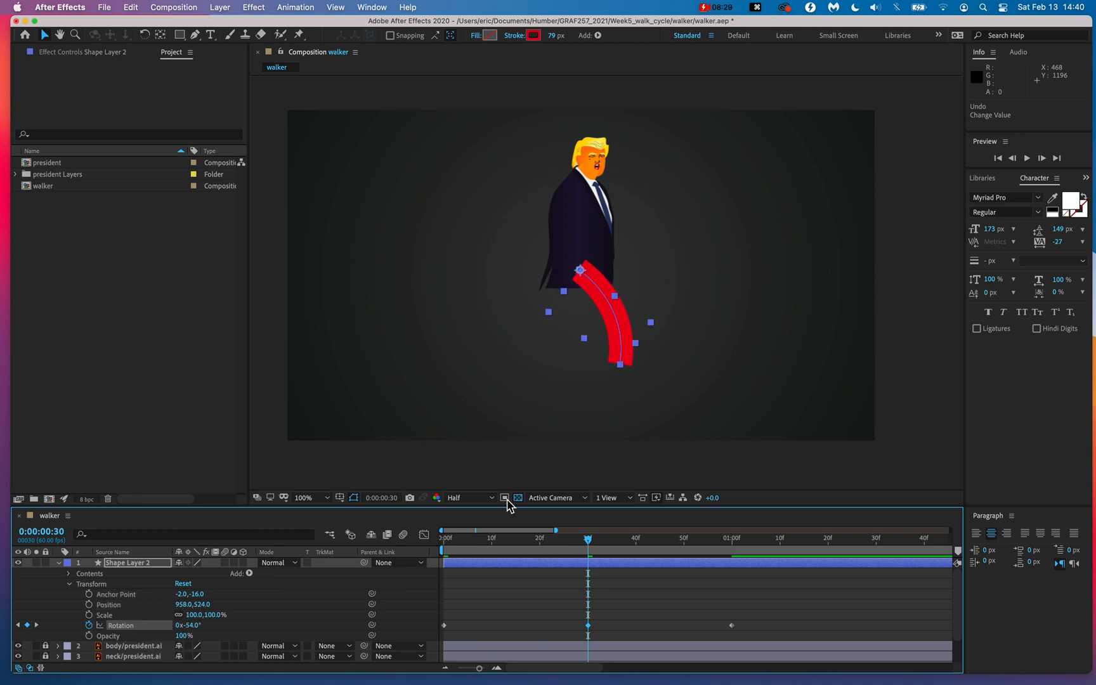
Step: Preview the leg's swing from 0:00:00:00 past the keyframe at 0:00:01:00
{"action": "left_click_drag", "start_coordinate": [490, 544], "coordinate": [443, 539]}
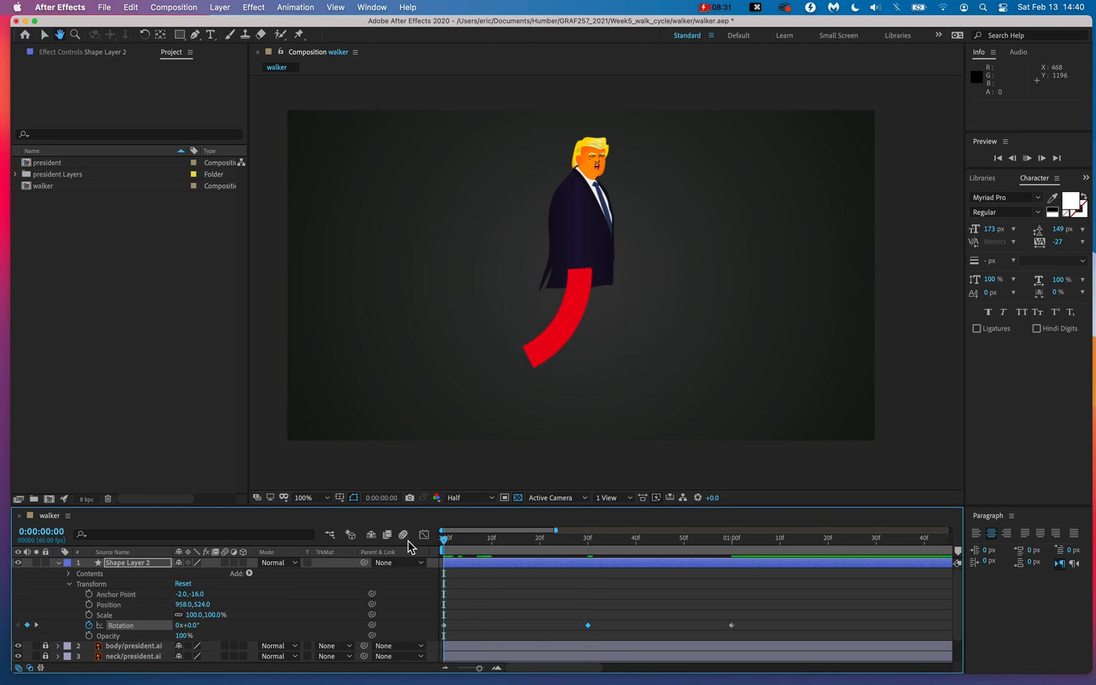
{"action": "key", "text": "space"}
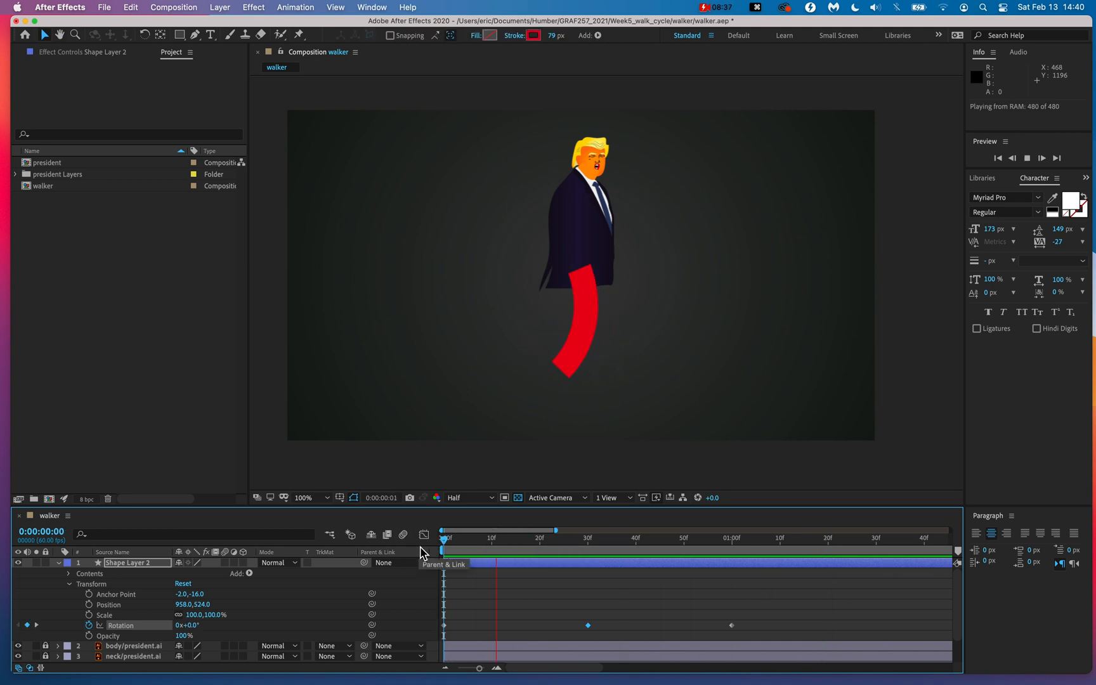
{"action": "key", "text": "space"}
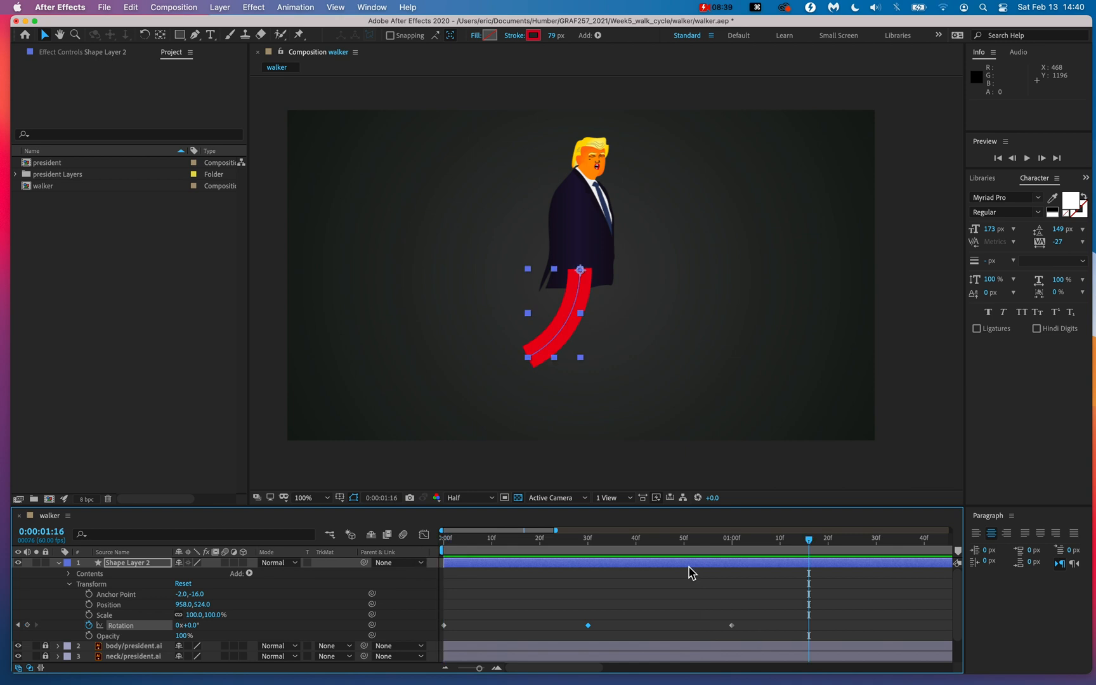
{"action": "left_click", "coordinate": [735, 549]}
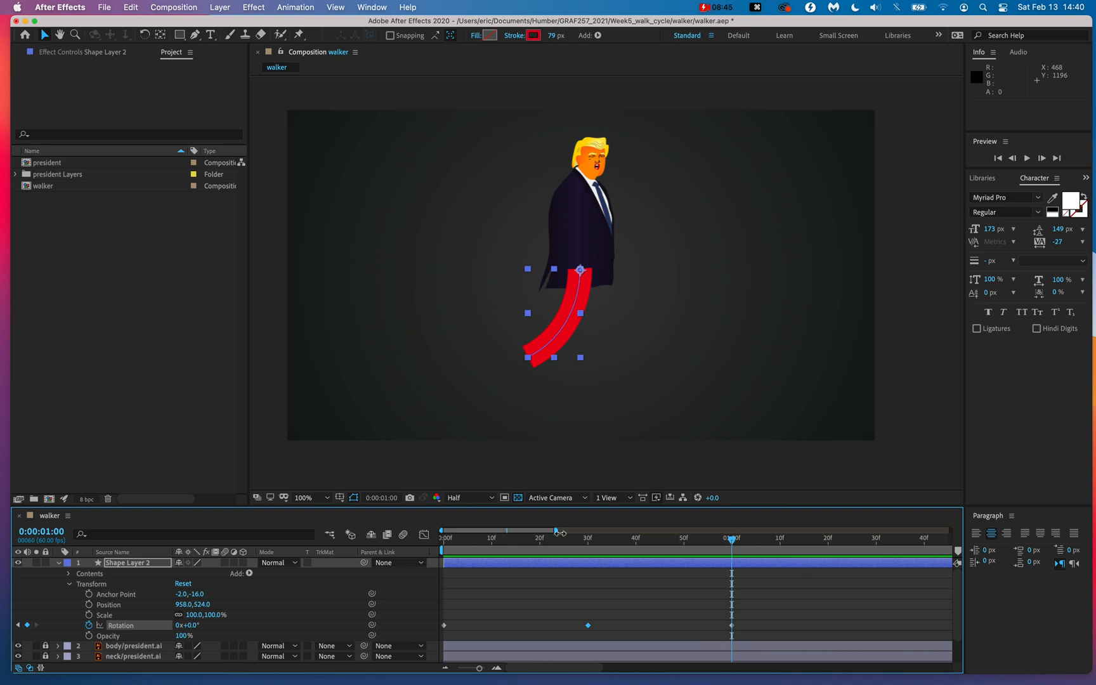
{"action": "left_click_drag", "start_coordinate": [450, 543], "coordinate": [348, 492]}
{"action": "key", "text": "space"}
{"action": "key", "text": "space"}
Step: Set the end of the work area to 0:00:01:00 and preview the looping leg swing
{"action": "left_click_drag", "start_coordinate": [501, 536], "coordinate": [736, 534]}
{"action": "left_click_drag", "start_coordinate": [859, 531], "coordinate": [826, 514]}
{"action": "key", "text": "alt+super+8"}
{"action": "key", "text": "space"}
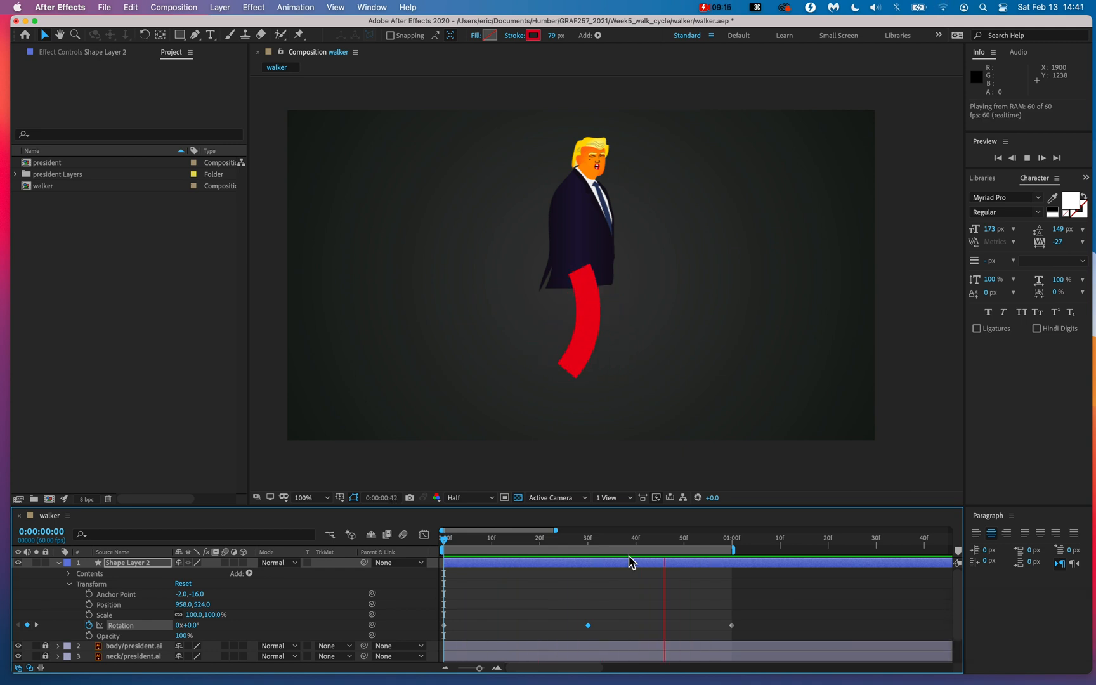
{"action": "key", "text": "space"}
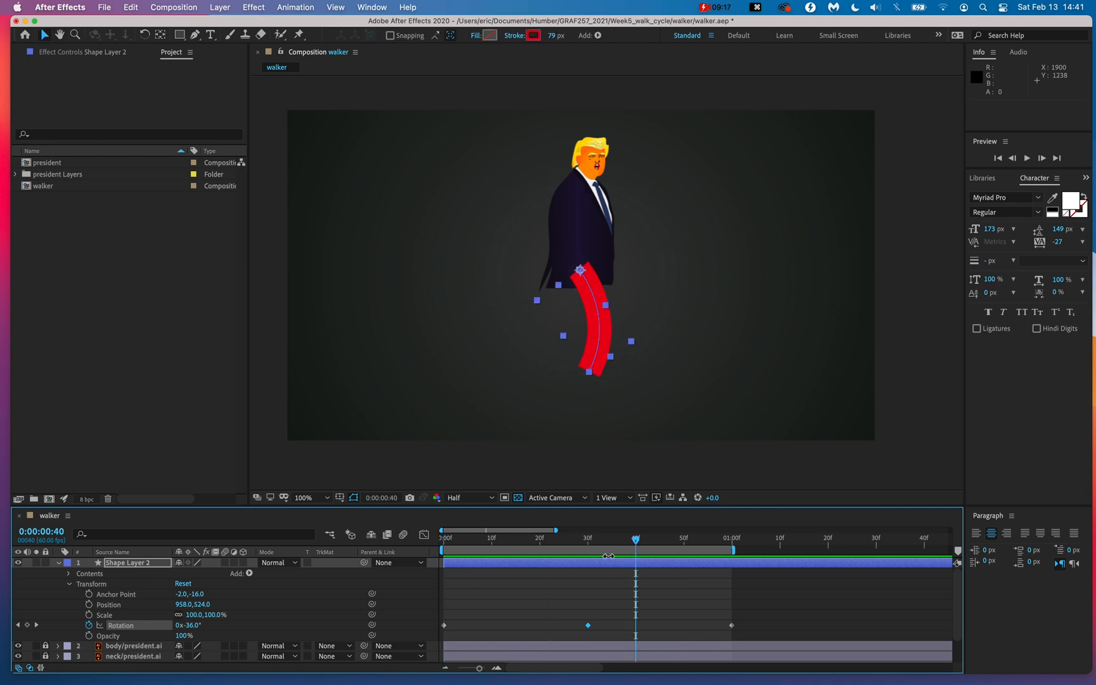
Step: Return the current time to 0:00:00:00 and rename the leg's shape layer as front leg
{"action": "left_click_drag", "start_coordinate": [611, 540], "coordinate": [452, 561]}
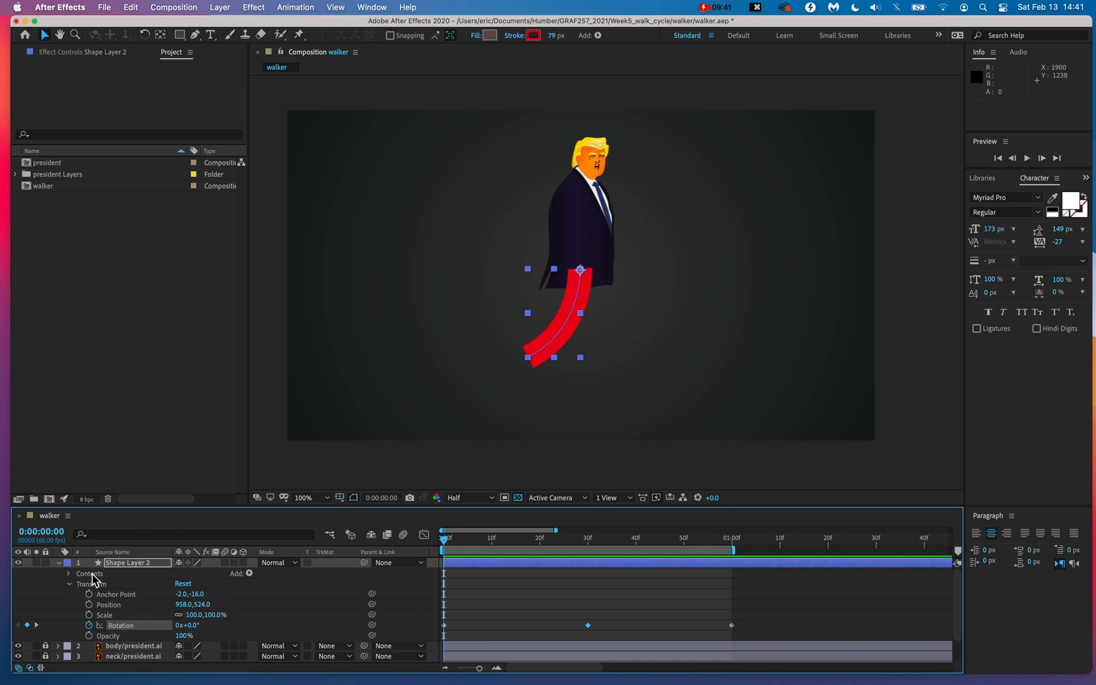
{"action": "key", "text": "alt+super+8"}
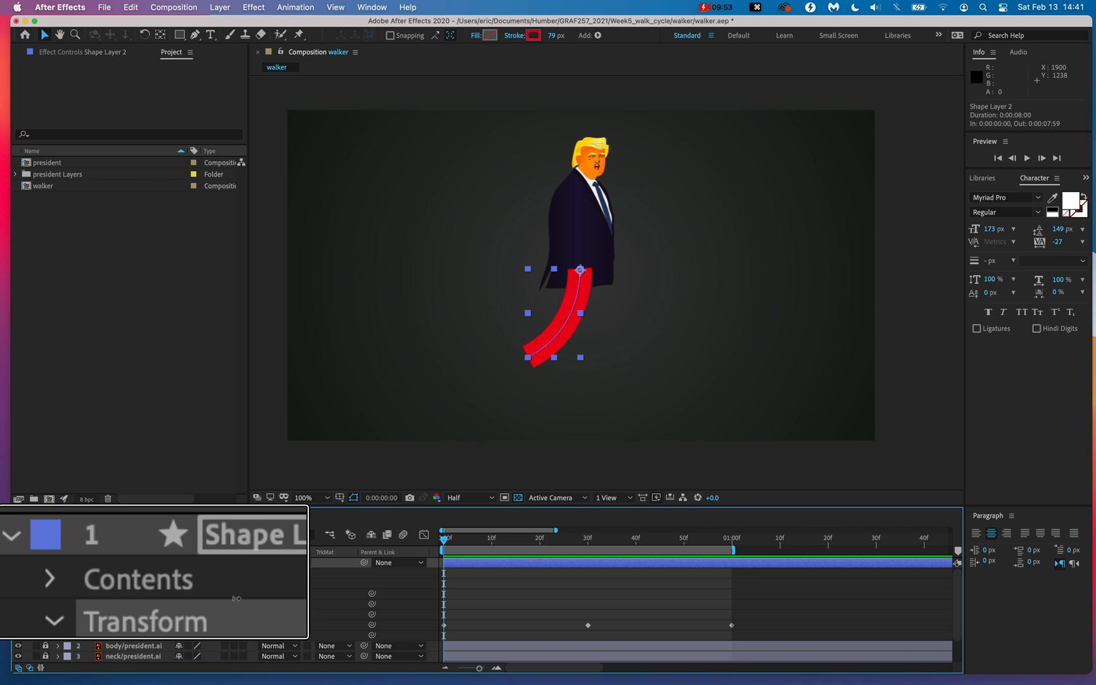
{"action": "key", "text": "alt+super+8"}
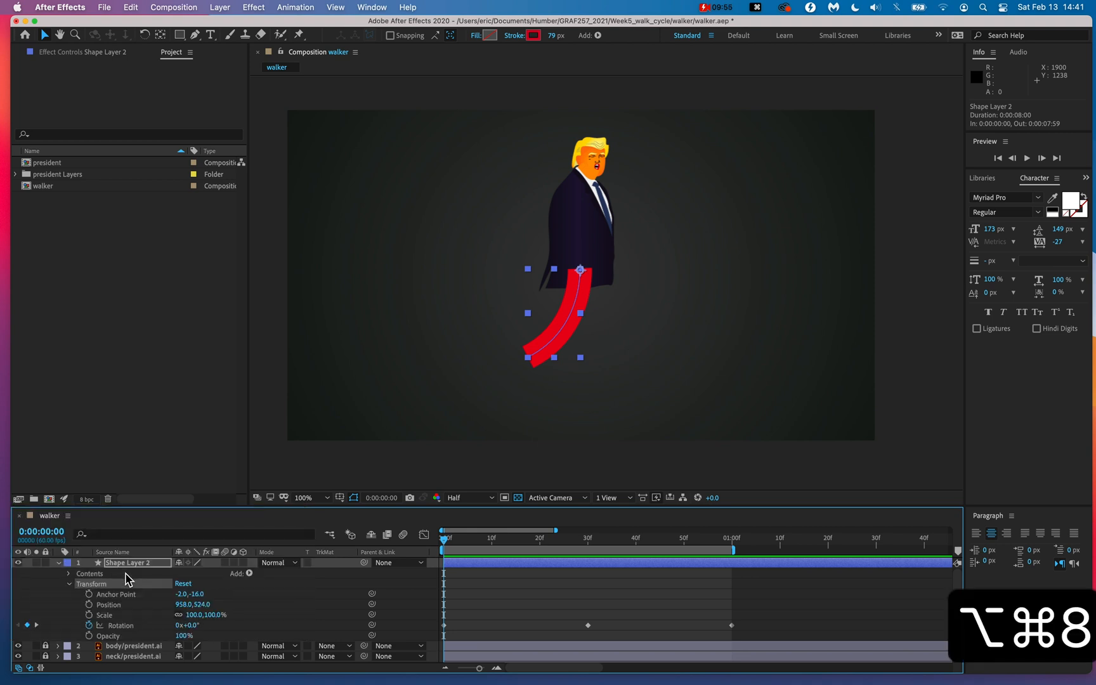
{"action": "left_click", "coordinate": [129, 562]}
{"action": "right_click", "coordinate": [128, 563]}
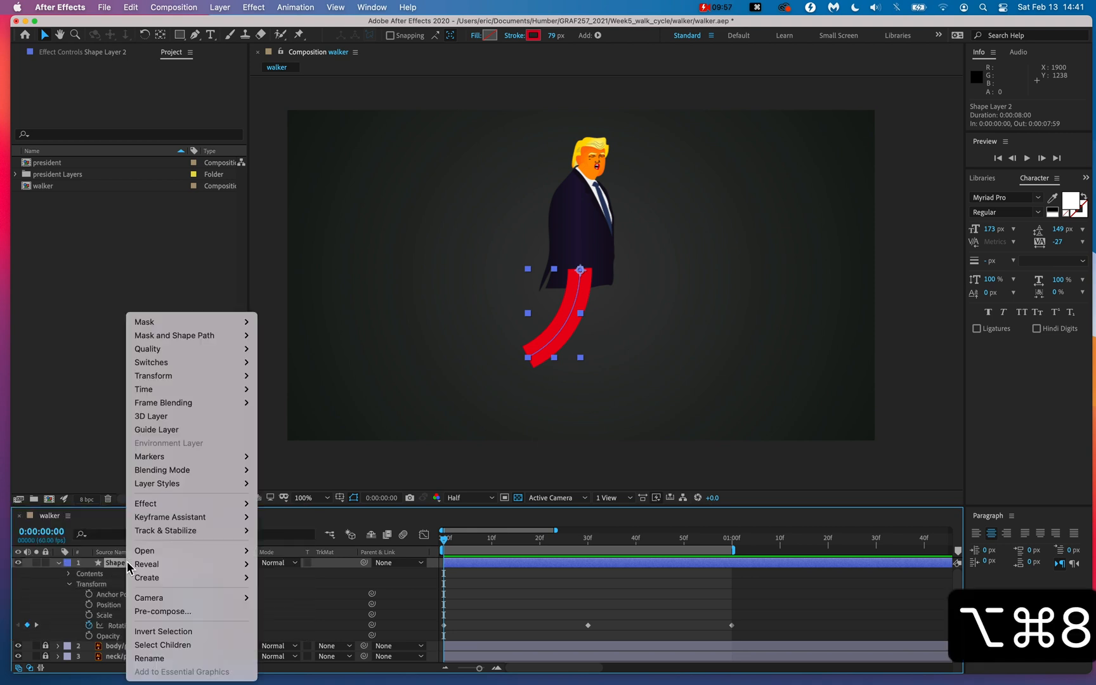
{"action": "left_click", "coordinate": [159, 660]}
{"action": "type", "text": "front leg"}
{"action": "key", "text": "Return"}
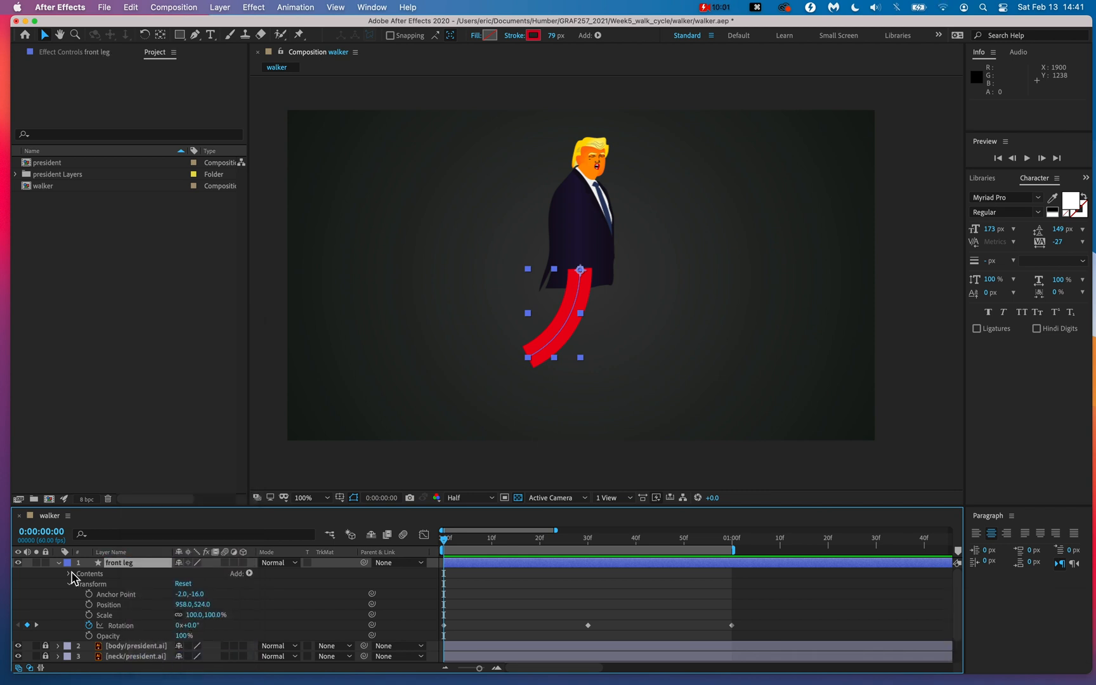
Step: Expand the front leg layer's contents down to the Path property of Shape 1 and select Path 1
{"action": "key", "text": "alt+super+8"}
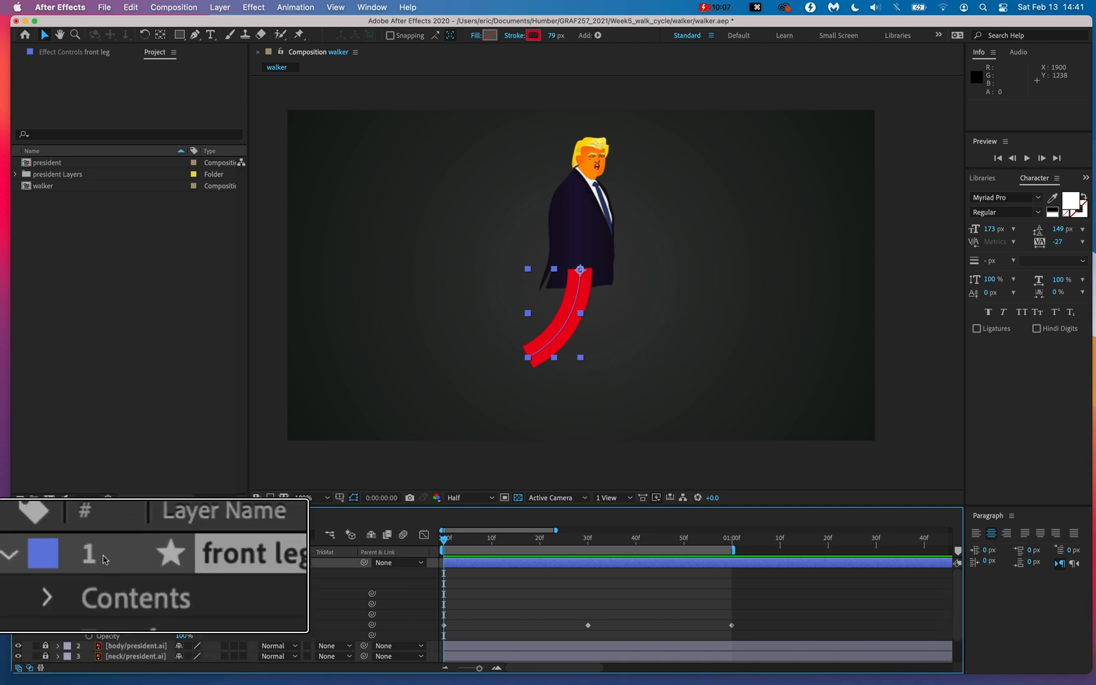
{"action": "left_click", "coordinate": [68, 572]}
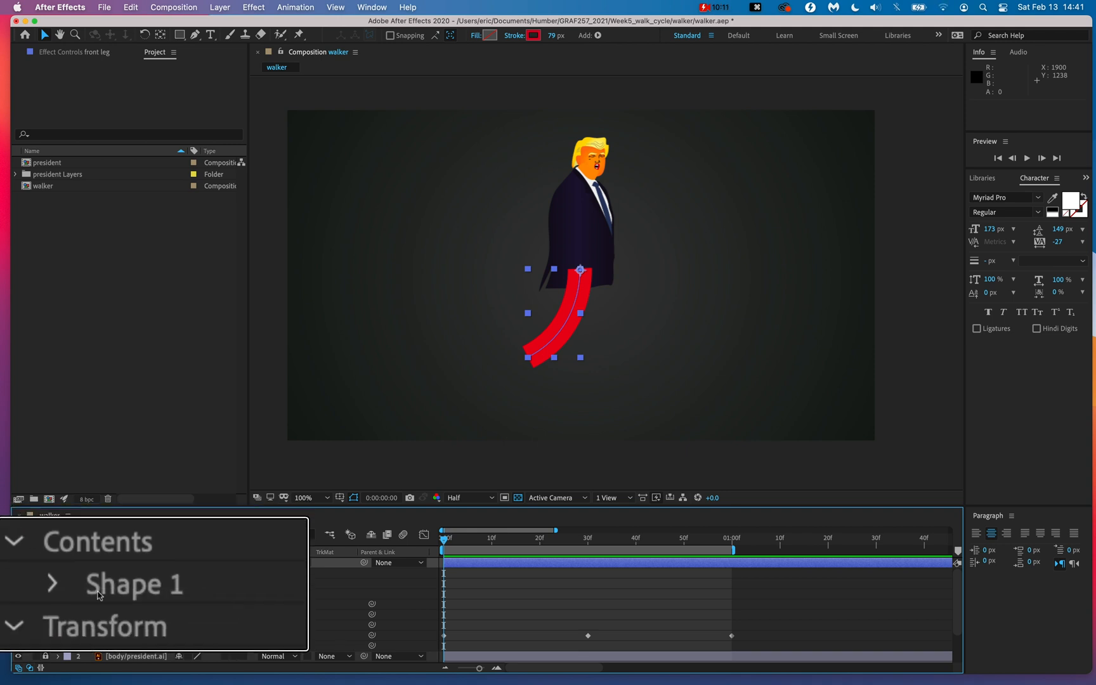
{"action": "left_click", "coordinate": [79, 584]}
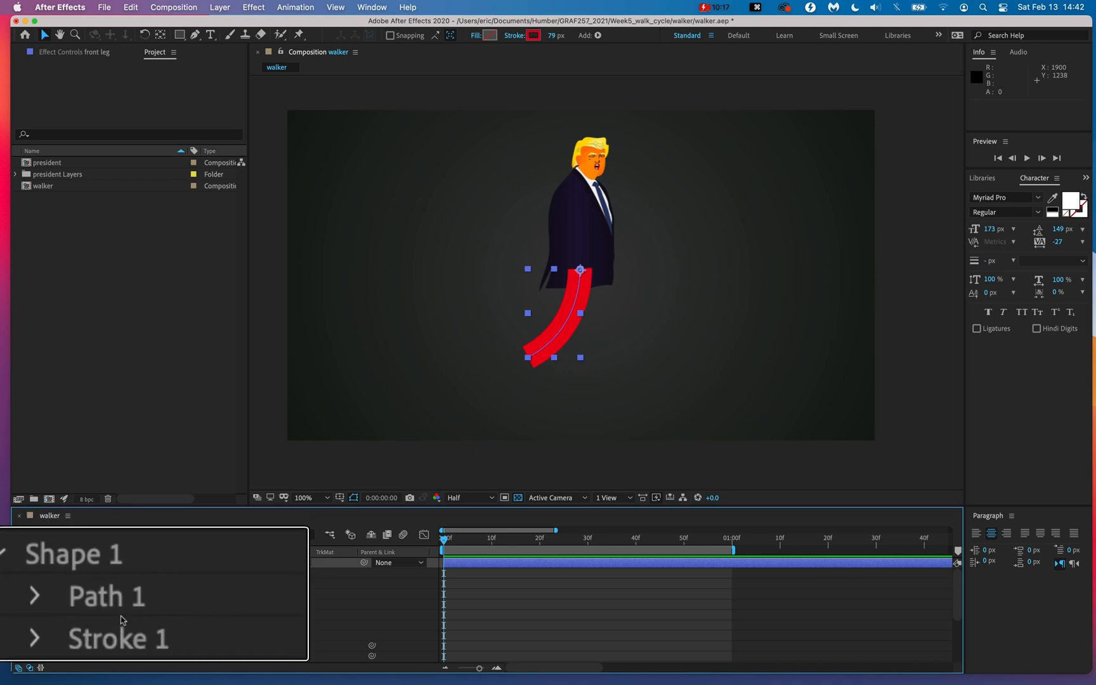
{"action": "left_click", "coordinate": [35, 596]}
{"action": "left_click", "coordinate": [152, 600]}
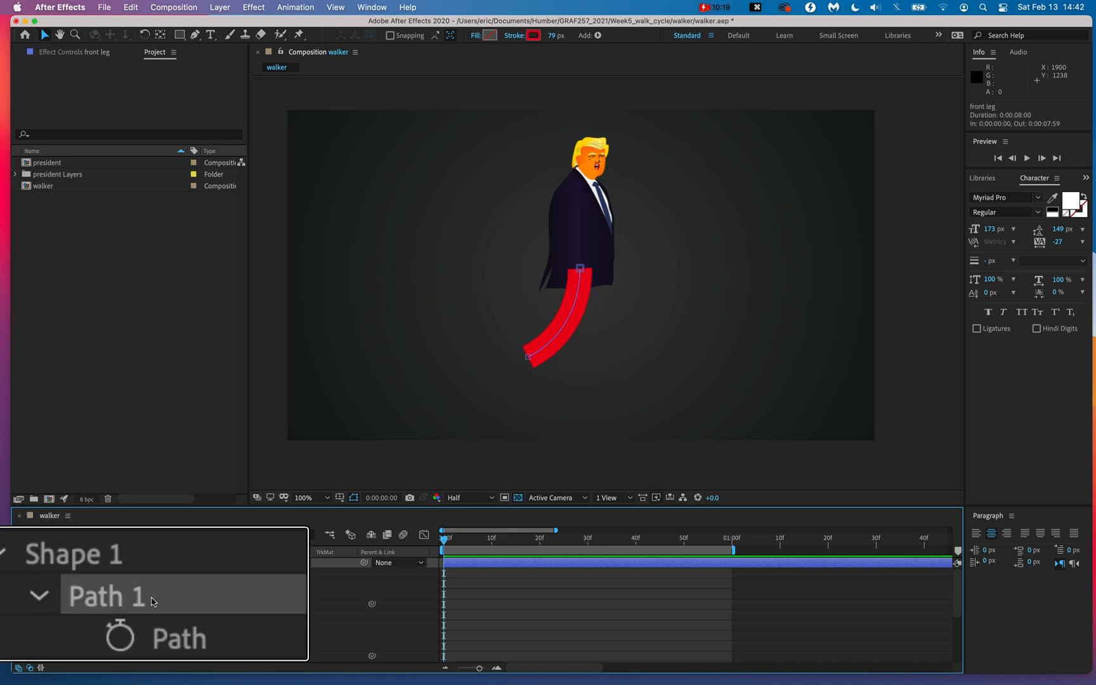
Step: Enable keyframing on the front leg's Path property, setting its first keyframe at 0:00:00:00
{"action": "key", "text": "alt+super+8"}
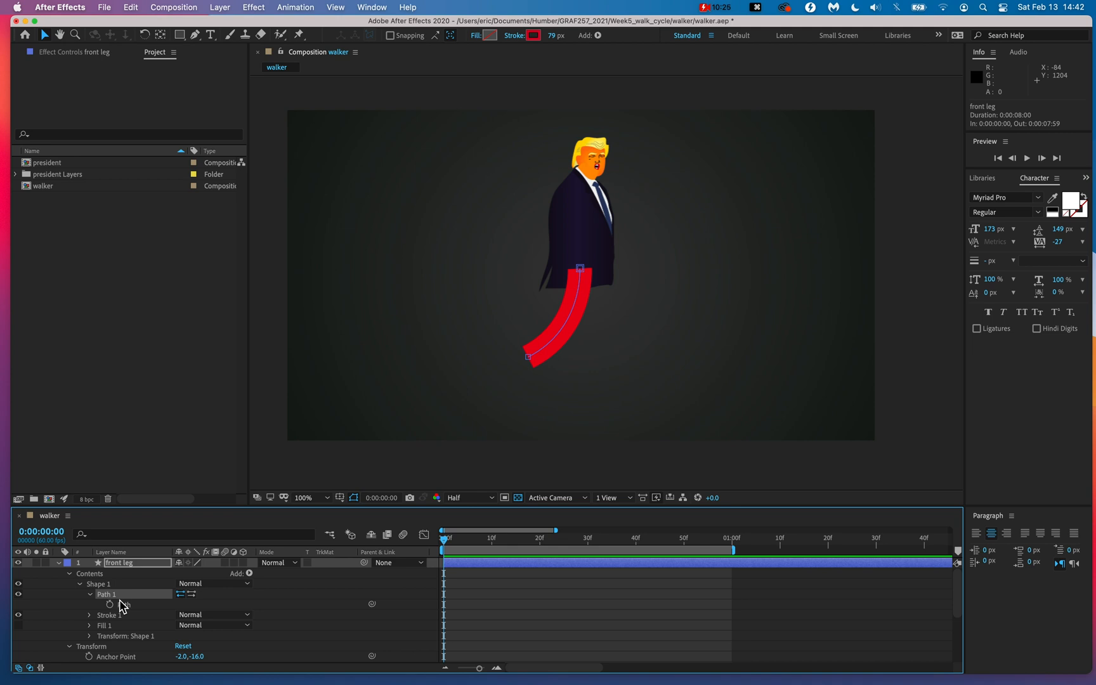
{"action": "key", "text": "alt+super+8"}
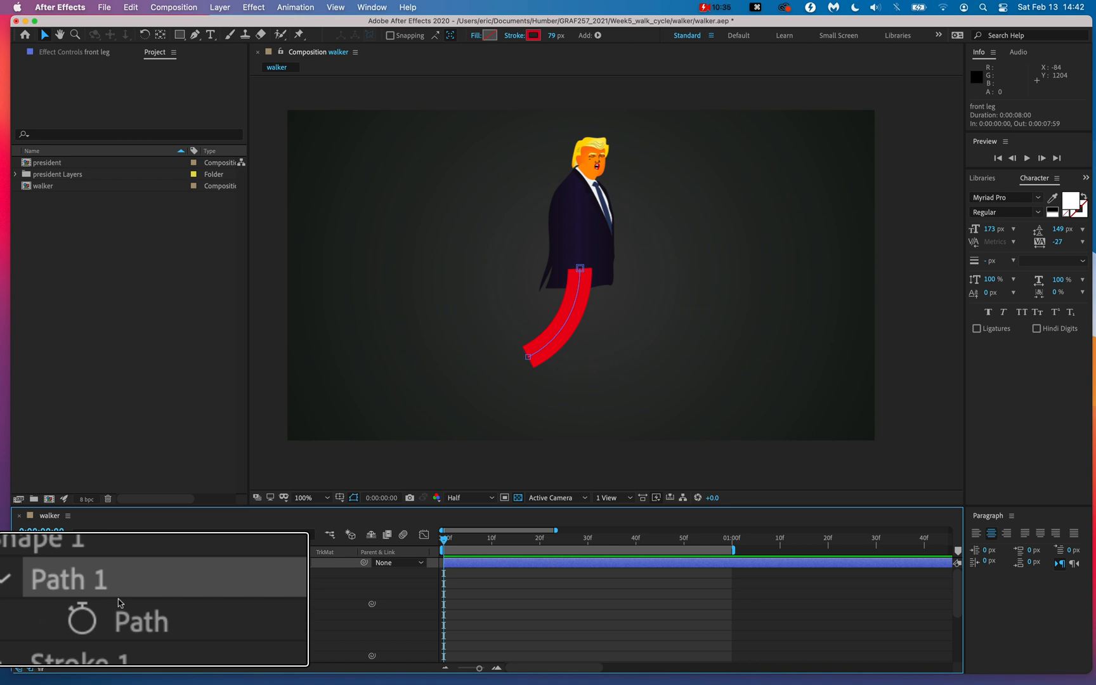
{"action": "left_click", "coordinate": [95, 623]}
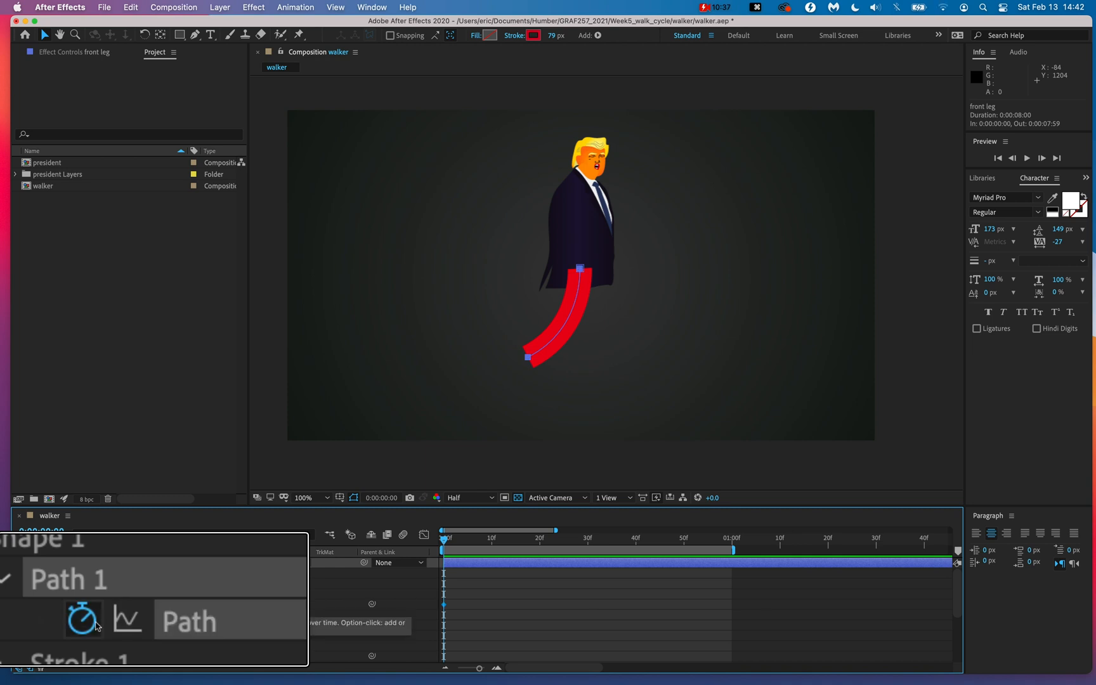
{"action": "key", "text": "alt+super+8"}
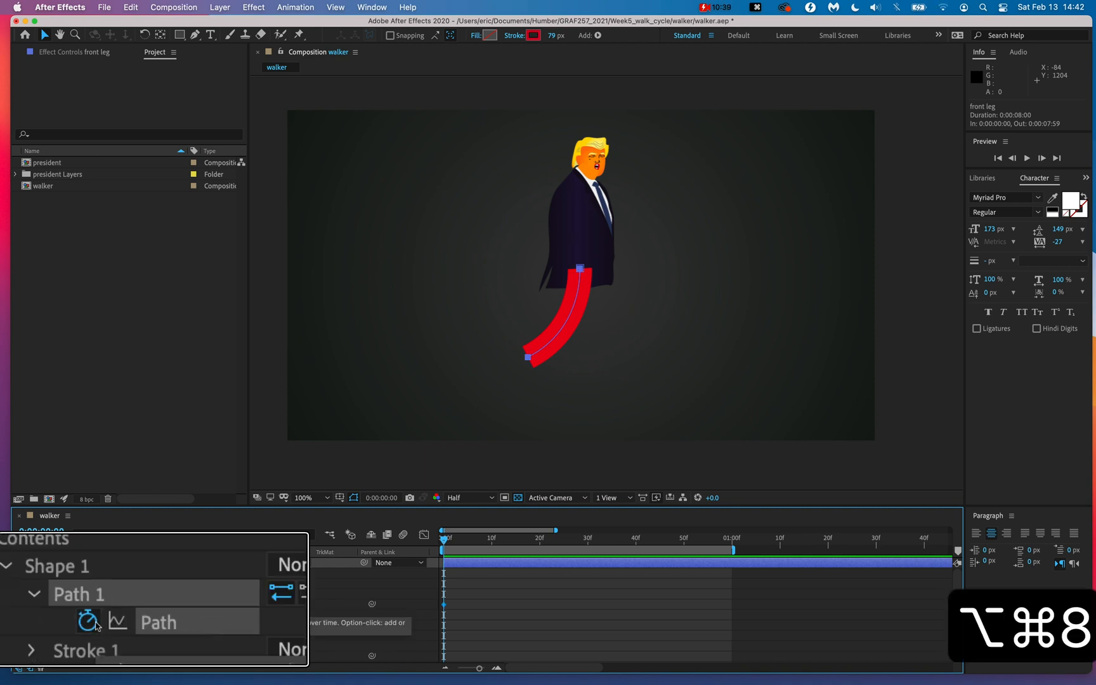
Step: Add a second Path keyframe to the front leg at 0:00:01:00, keeping the same leg shape
{"action": "left_click", "coordinate": [733, 544]}
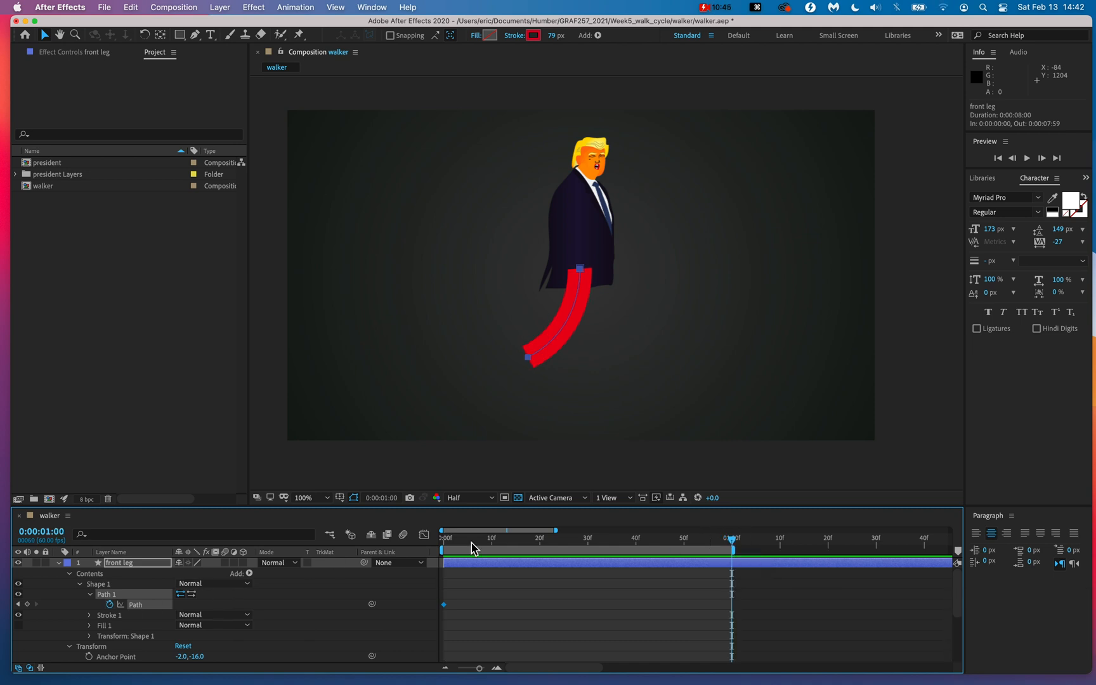
{"action": "mouse_move", "coordinate": [732, 544]}
{"action": "left_mouse_down"}
{"action": "mouse_move", "coordinate": [715, 543]}
{"action": "mouse_move", "coordinate": [732, 539]}
{"action": "left_mouse_up"}
{"action": "key", "text": "alt+super+8"}
{"action": "left_click", "coordinate": [26, 605]}
{"action": "key", "text": "alt+super+8"}
Step: Return the current time to 0:00:00:00 and preview the looping leg swing
{"action": "left_click", "coordinate": [443, 539]}
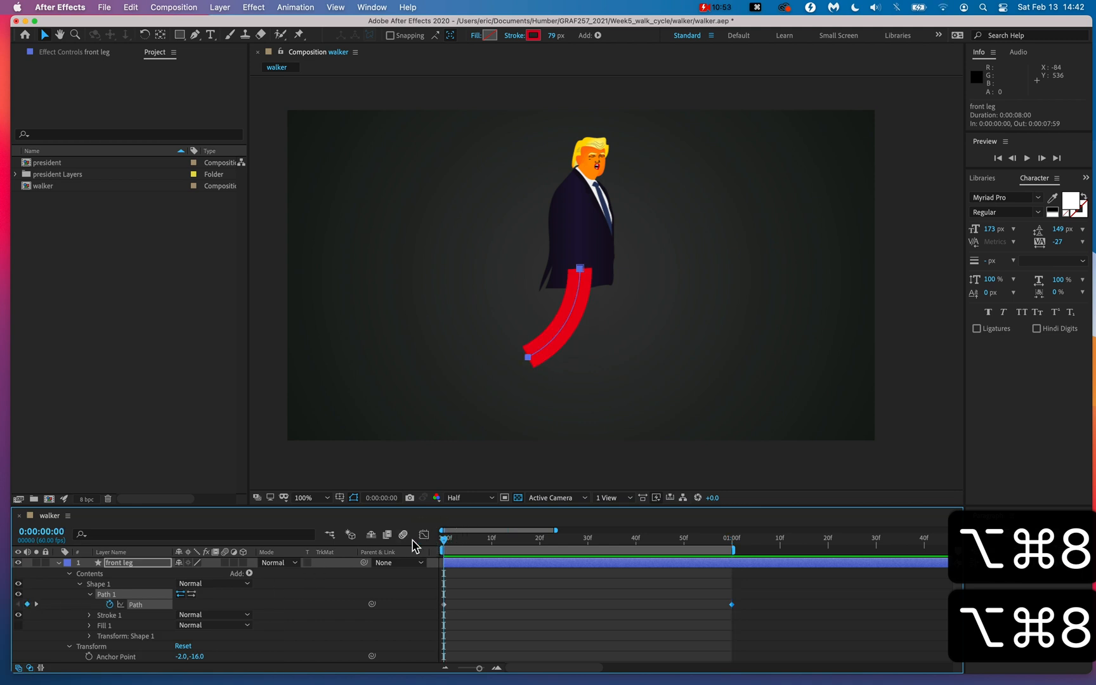
{"action": "key", "text": "space"}
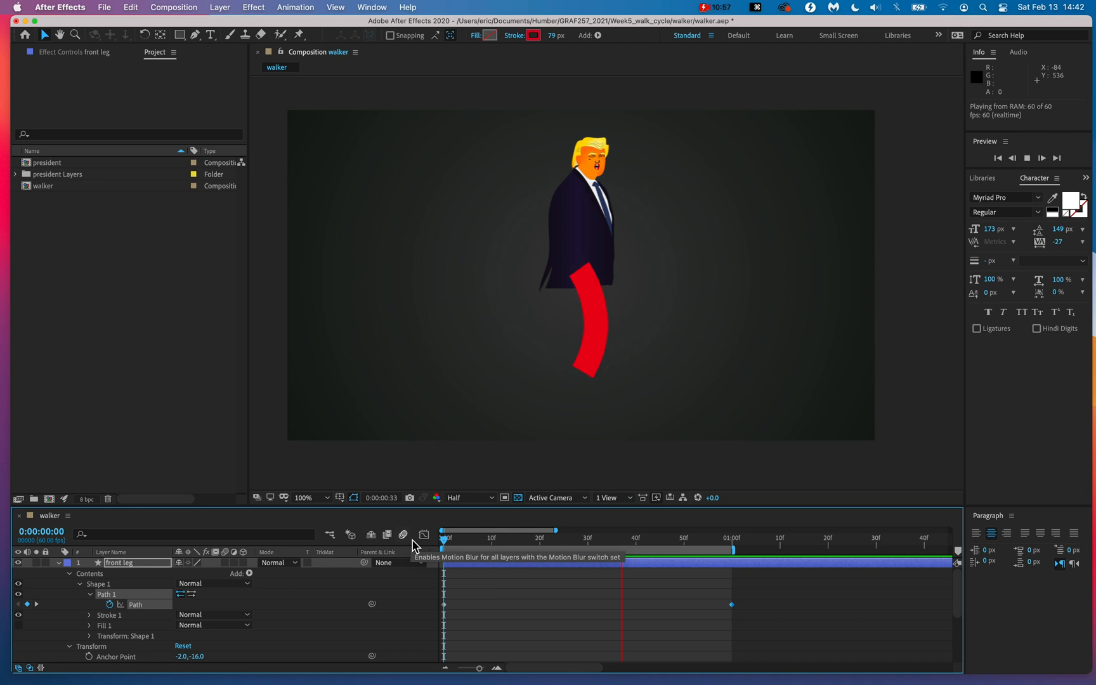
{"action": "key", "text": "space"}
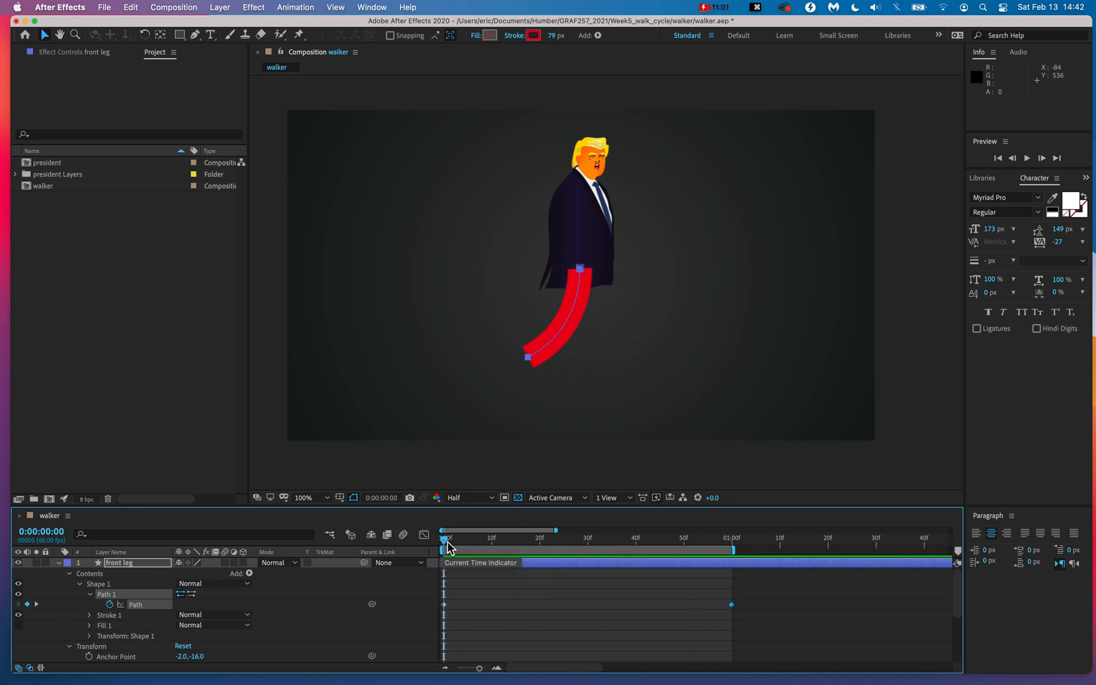
Step: Scrub through the leg swing and place the current time at the midpoint, 0:00:00:30
{"action": "left_click_drag", "start_coordinate": [448, 545], "coordinate": [631, 545]}
{"action": "left_click_drag", "start_coordinate": [672, 578], "coordinate": [586, 564]}
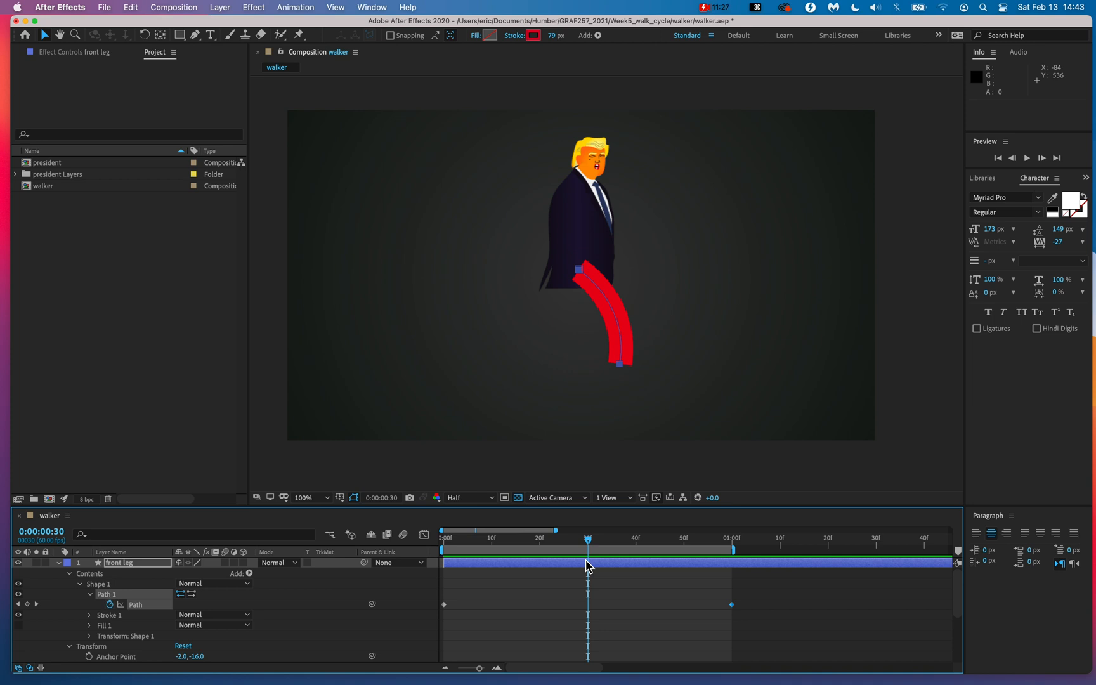
{"action": "mouse_move", "coordinate": [588, 541]}
{"action": "left_mouse_down"}
{"action": "mouse_move", "coordinate": [522, 544]}
{"action": "mouse_move", "coordinate": [610, 554]}
{"action": "mouse_move", "coordinate": [589, 554]}
{"action": "left_mouse_up"}
{"action": "key", "text": "alt+super+8"}
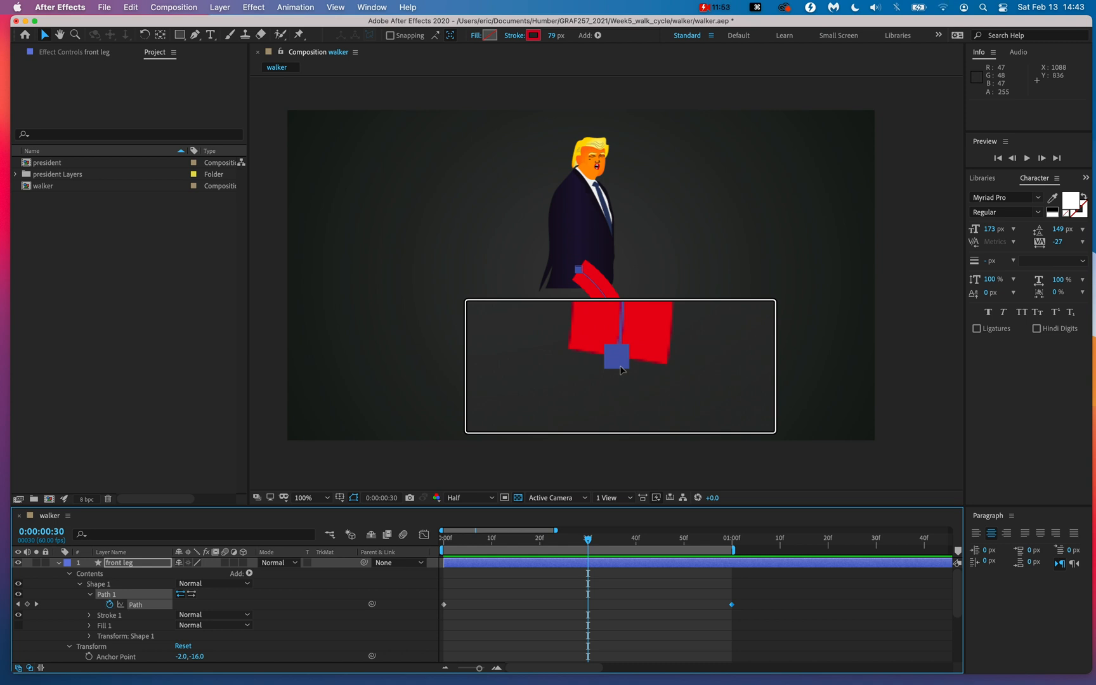
{"action": "key", "text": "alt+super+8"}
Step: Examine closely how the front leg's anchor point sits relative to the top vertex of its path
{"action": "left_click", "coordinate": [161, 34]}
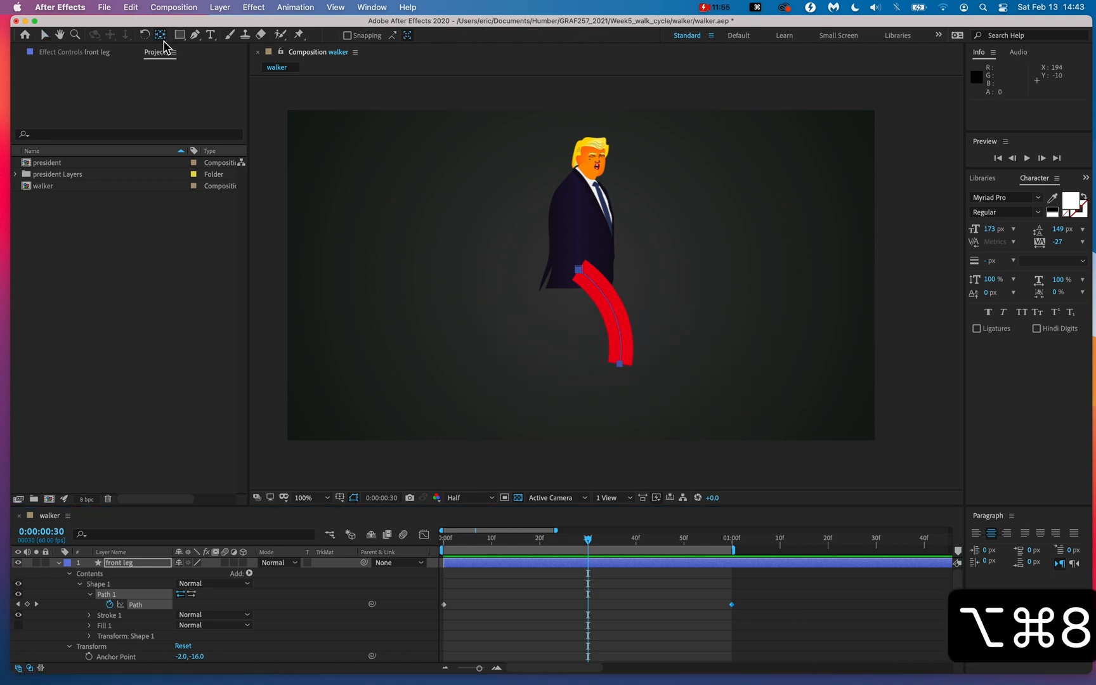
{"action": "left_click", "coordinate": [570, 305]}
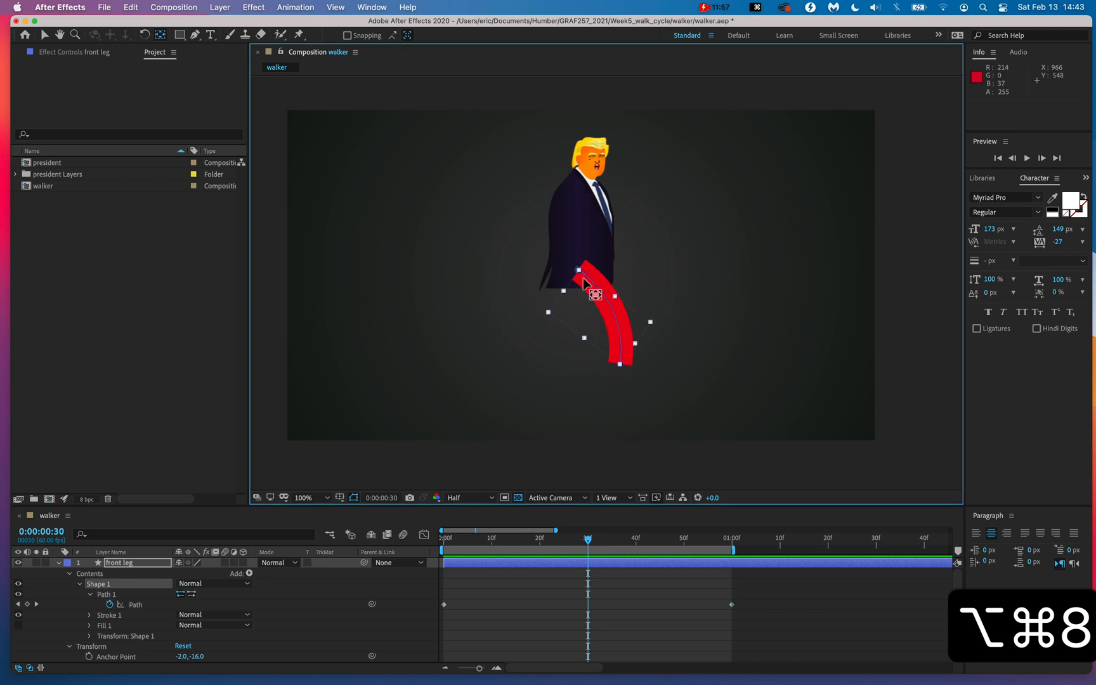
{"action": "scroll", "coordinate": [583, 277], "scroll_direction": "up", "scroll_amount": 6}
{"action": "left_click", "coordinate": [448, 175]}
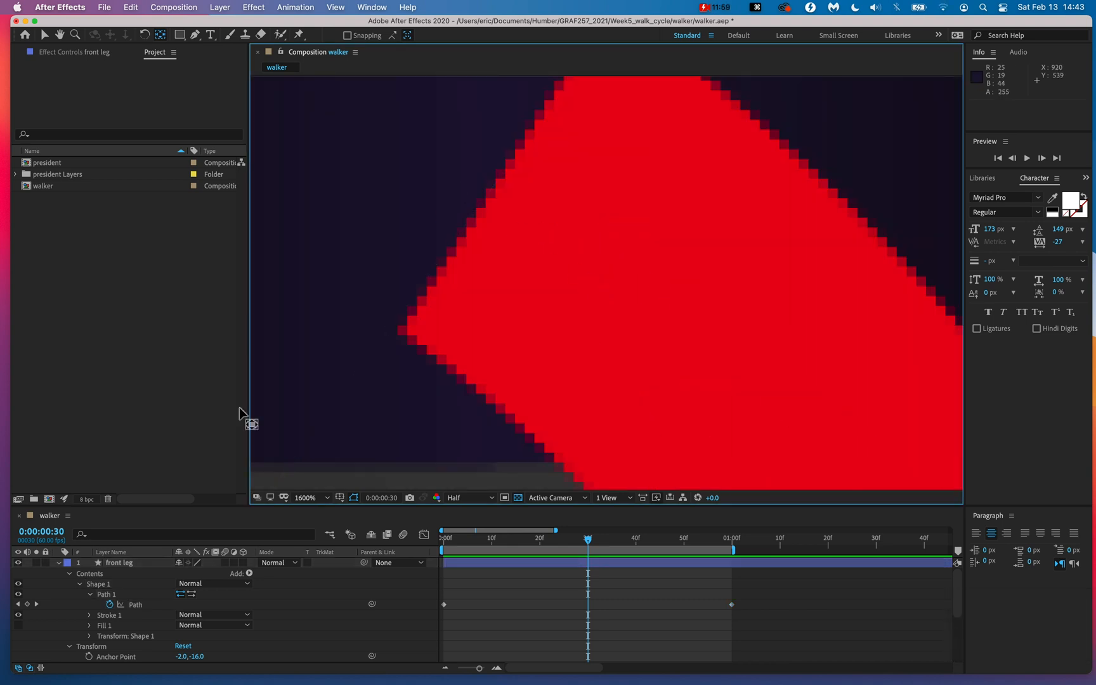
{"action": "left_click", "coordinate": [153, 574]}
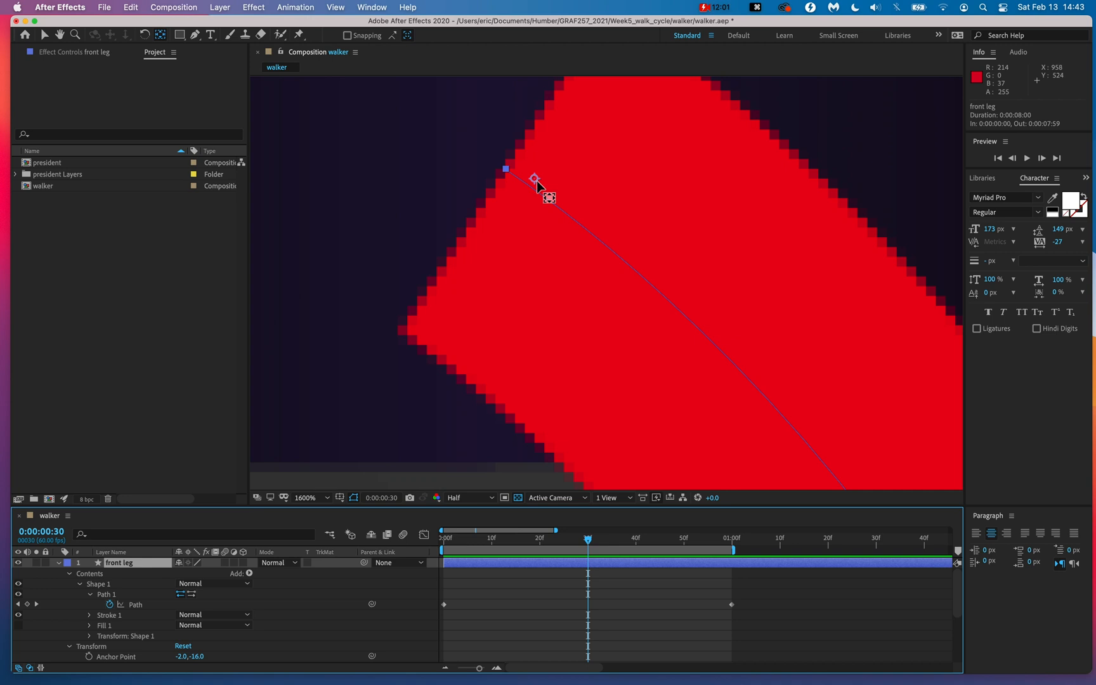
{"action": "key", "text": "alt+super+8"}
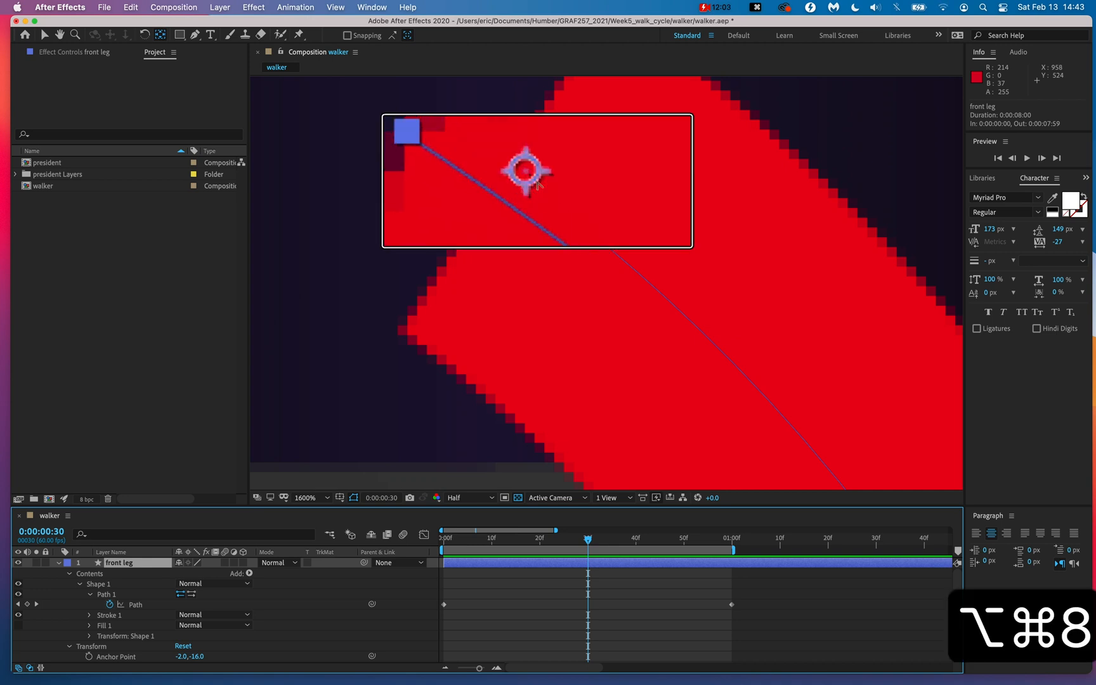
{"action": "key", "text": "alt+super+8"}
{"action": "scroll", "coordinate": [538, 184], "scroll_direction": "down", "scroll_amount": 2}
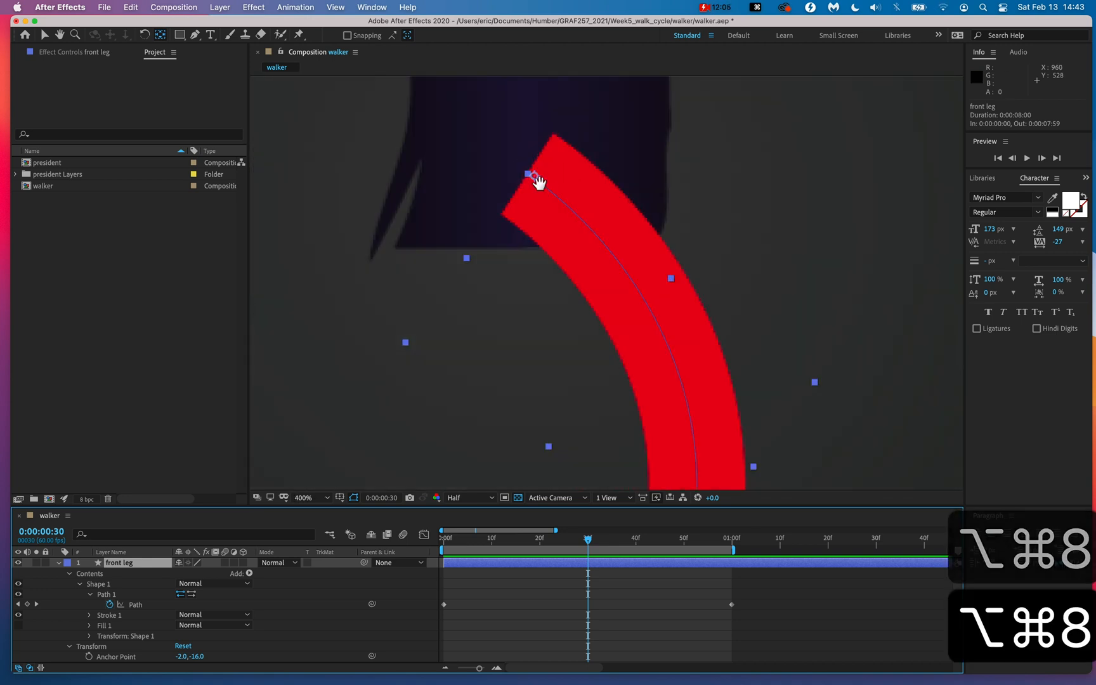
{"action": "scroll", "coordinate": [540, 183], "scroll_direction": "down", "scroll_amount": 2}
{"action": "scroll", "coordinate": [565, 207], "scroll_direction": "down", "scroll_amount": 2}
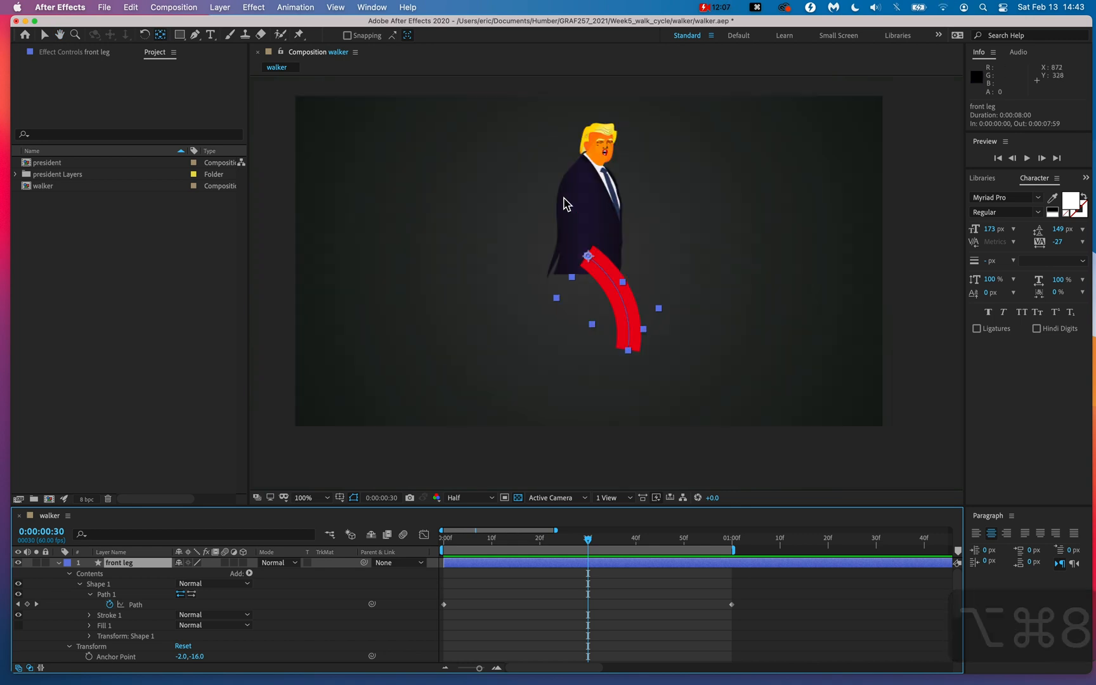
Step: Examine the front leg path's hip and foot vertices and curve handles with the Selection tool at 0:00:00:30
{"action": "left_click", "coordinate": [44, 34]}
{"action": "scroll", "coordinate": [591, 282], "scroll_direction": "up", "scroll_amount": 1}
{"action": "left_click", "coordinate": [544, 433]}
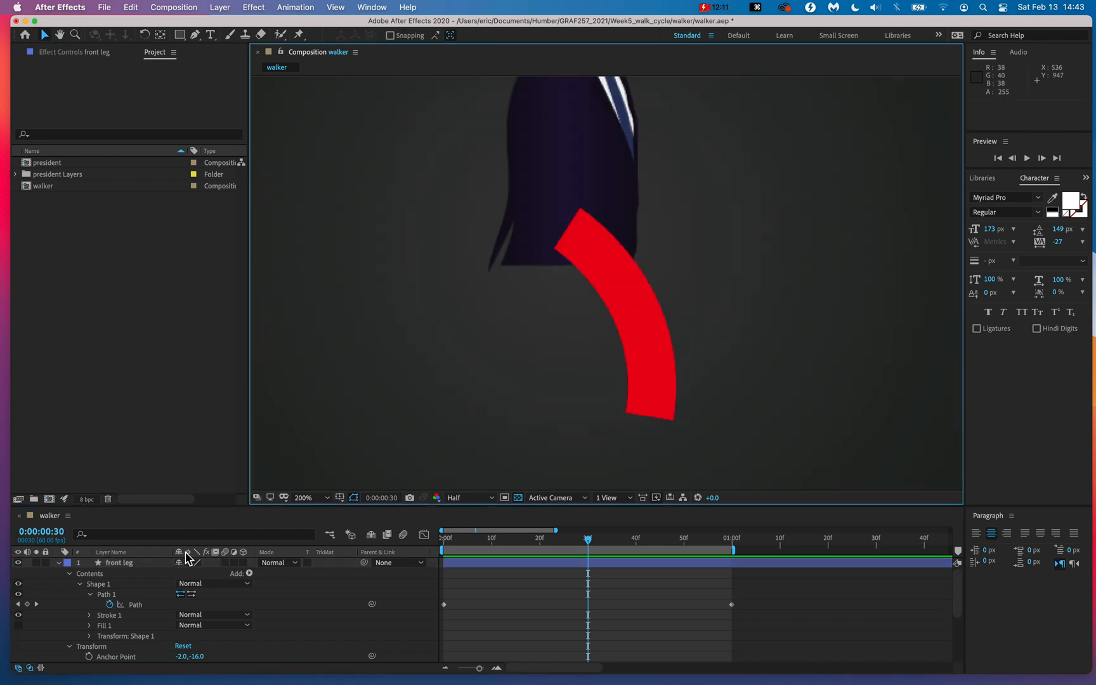
{"action": "left_click", "coordinate": [129, 604]}
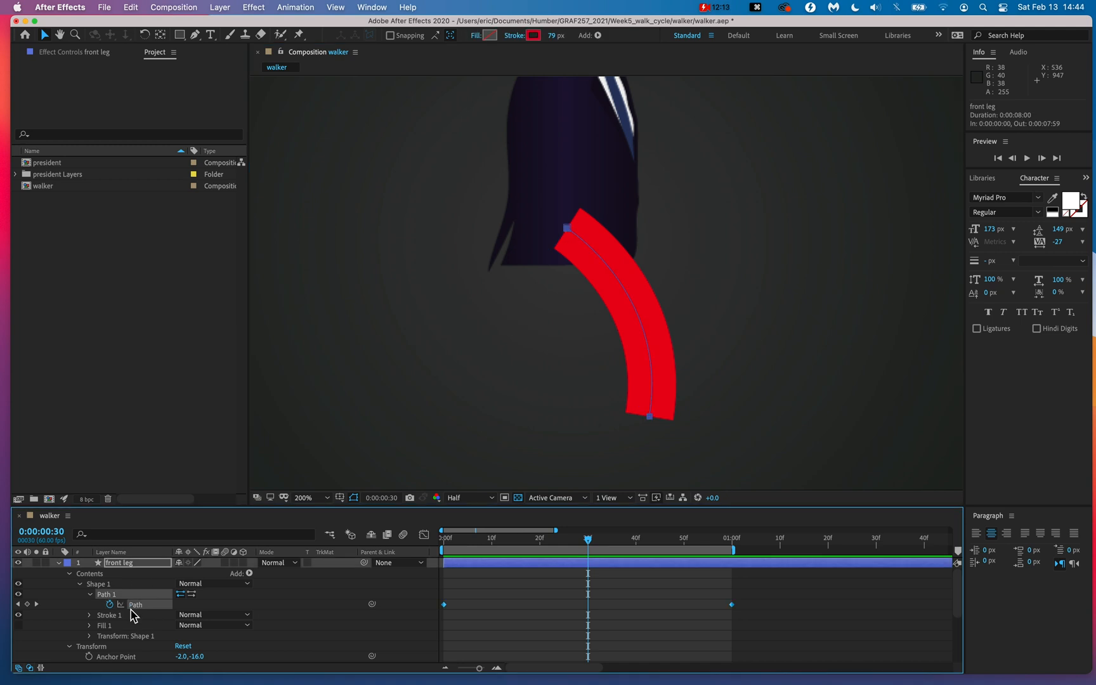
{"action": "key", "text": "alt+super+8"}
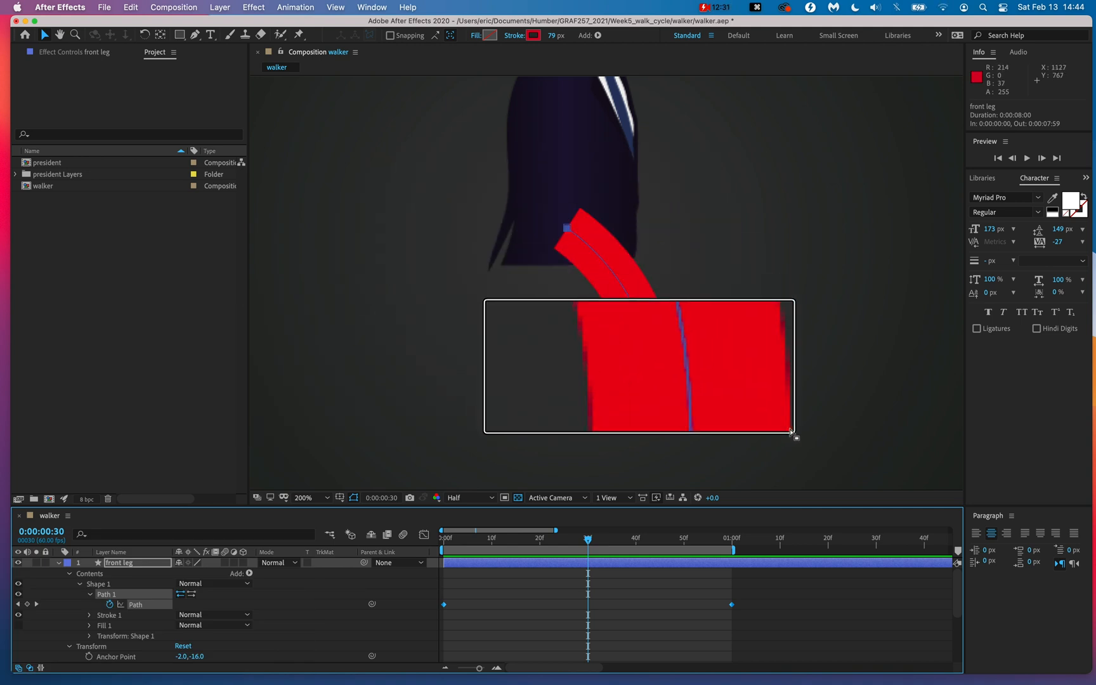
{"action": "key", "text": "comma"}
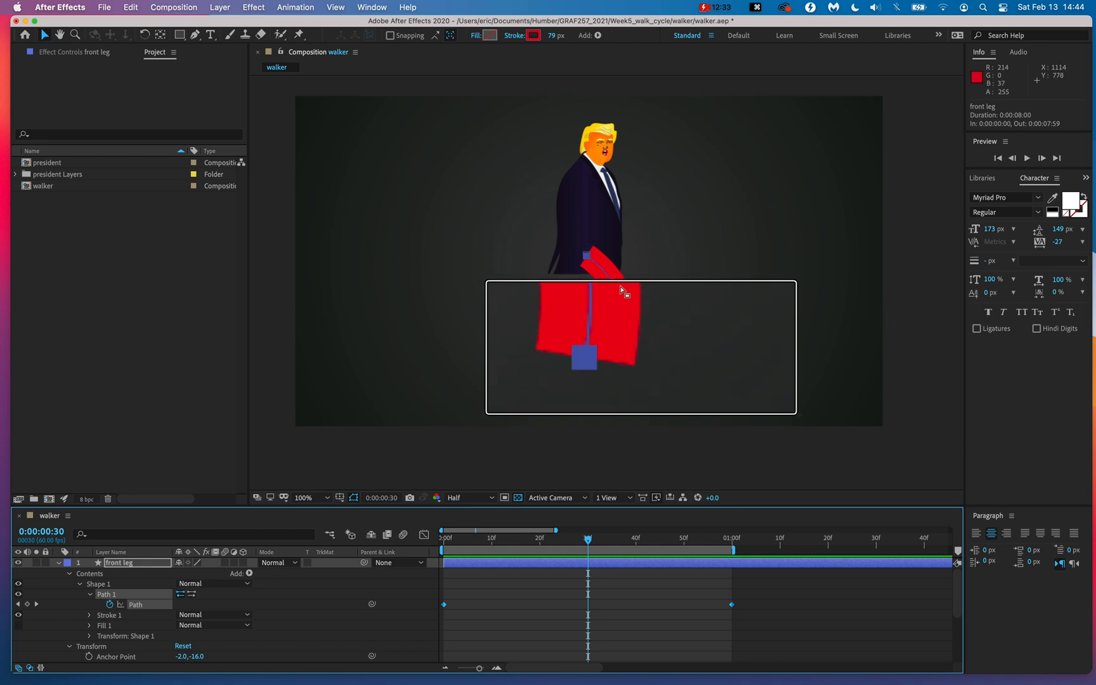
{"action": "key", "text": "alt+super+8"}
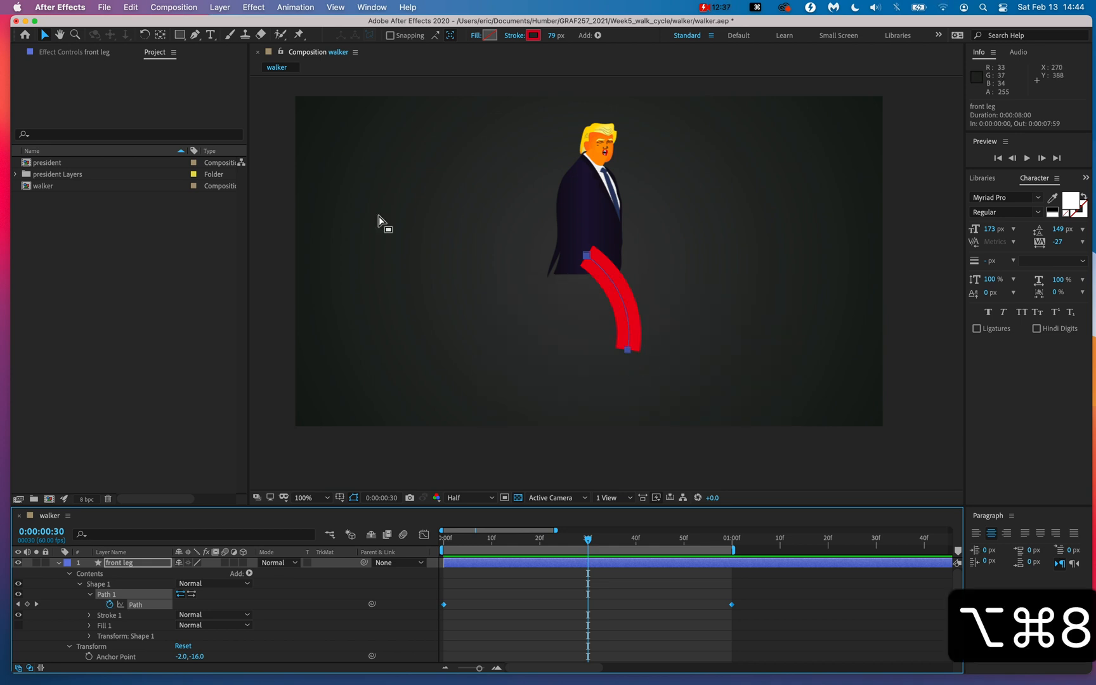
{"action": "key", "text": "alt+shift+super+2"}
{"action": "key", "text": "alt+super+8"}
{"action": "left_click", "coordinate": [588, 259]}
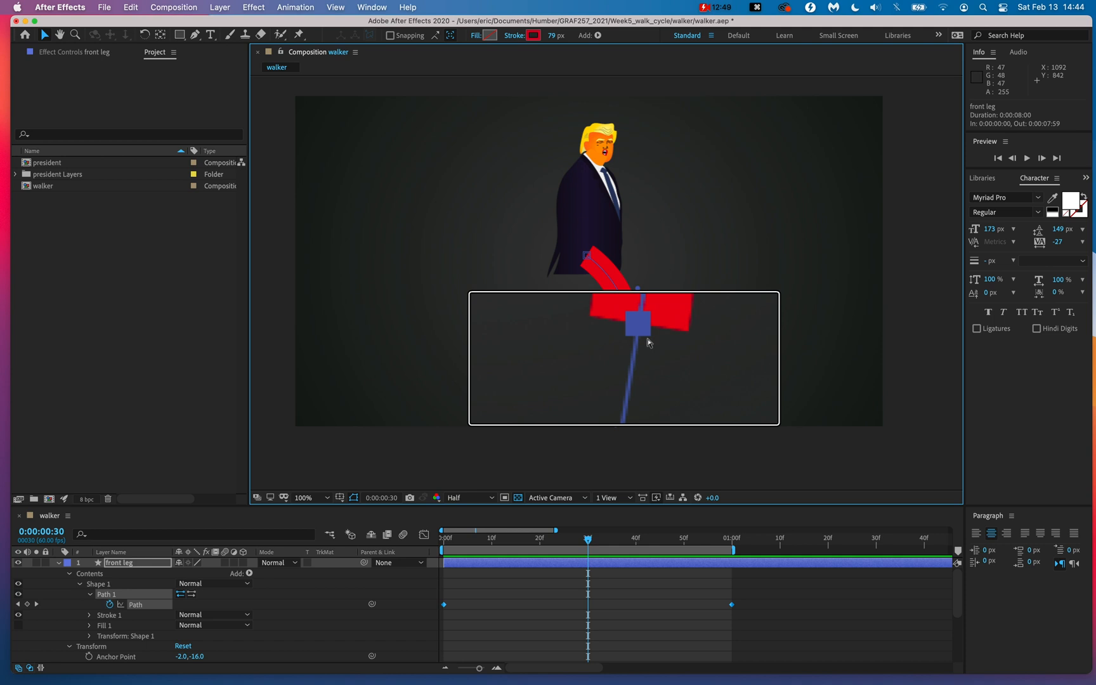
{"action": "key", "text": "alt+super+8"}
{"action": "left_click", "coordinate": [665, 405]}
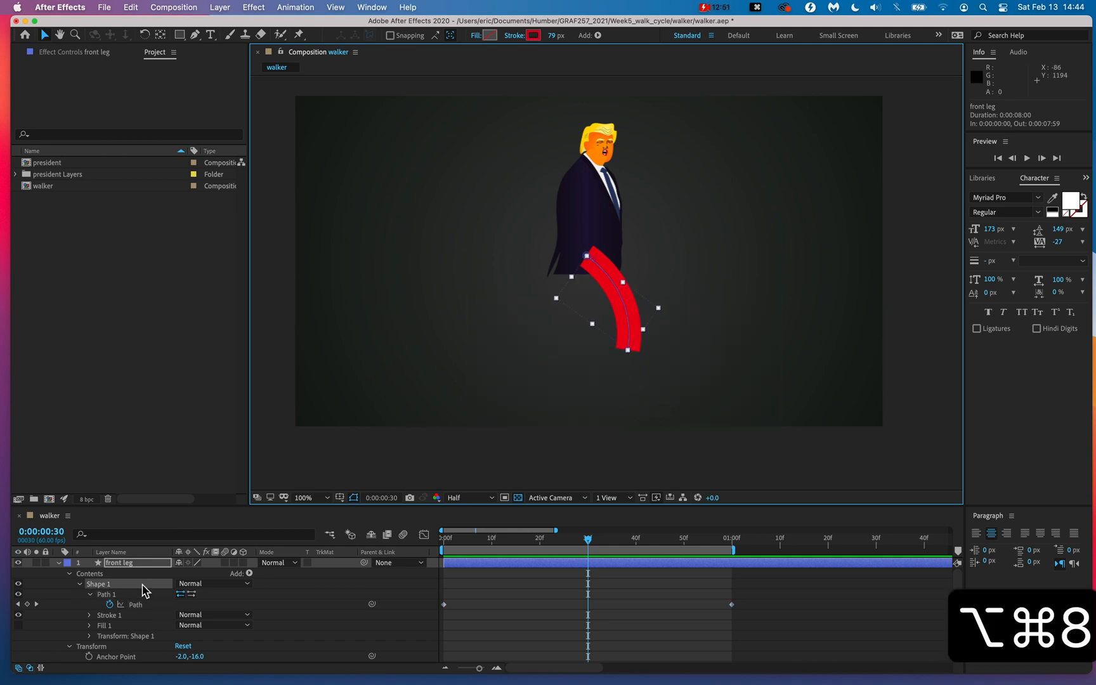
Step: Try to reshape the front leg at 0:00:00:30 by moving its foot end forward and up, and undo the path edit
{"action": "left_click", "coordinate": [144, 605]}
{"action": "left_click_drag", "start_coordinate": [581, 383], "coordinate": [672, 314]}
{"action": "left_click_drag", "start_coordinate": [628, 353], "coordinate": [661, 309]}
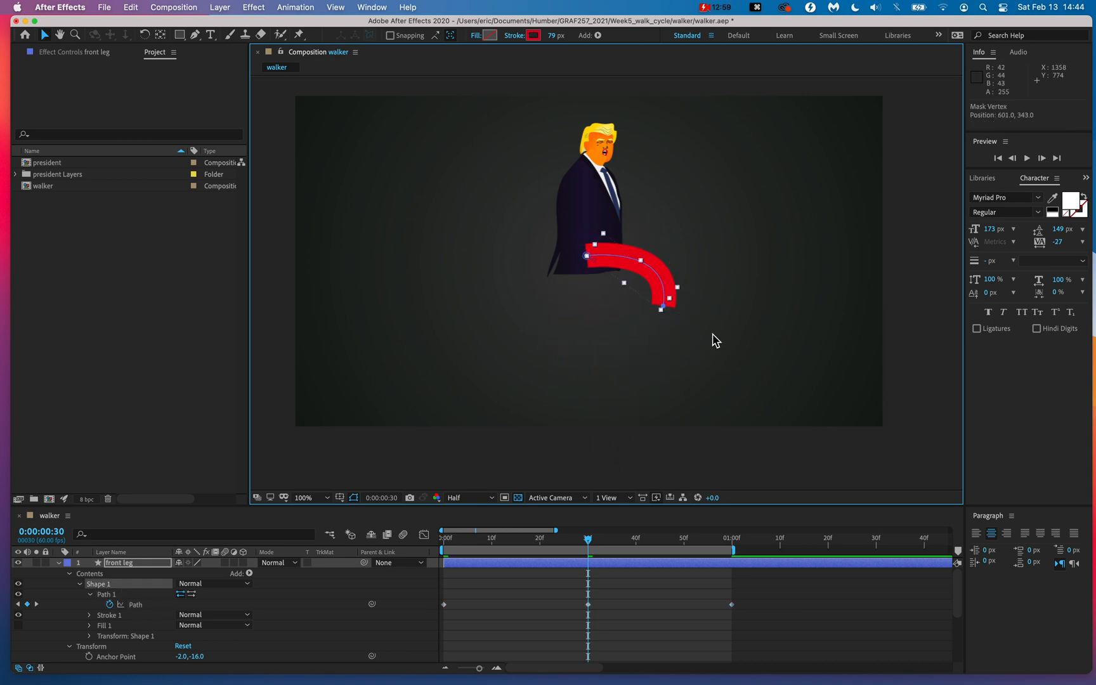
{"action": "key", "text": "super+z"}
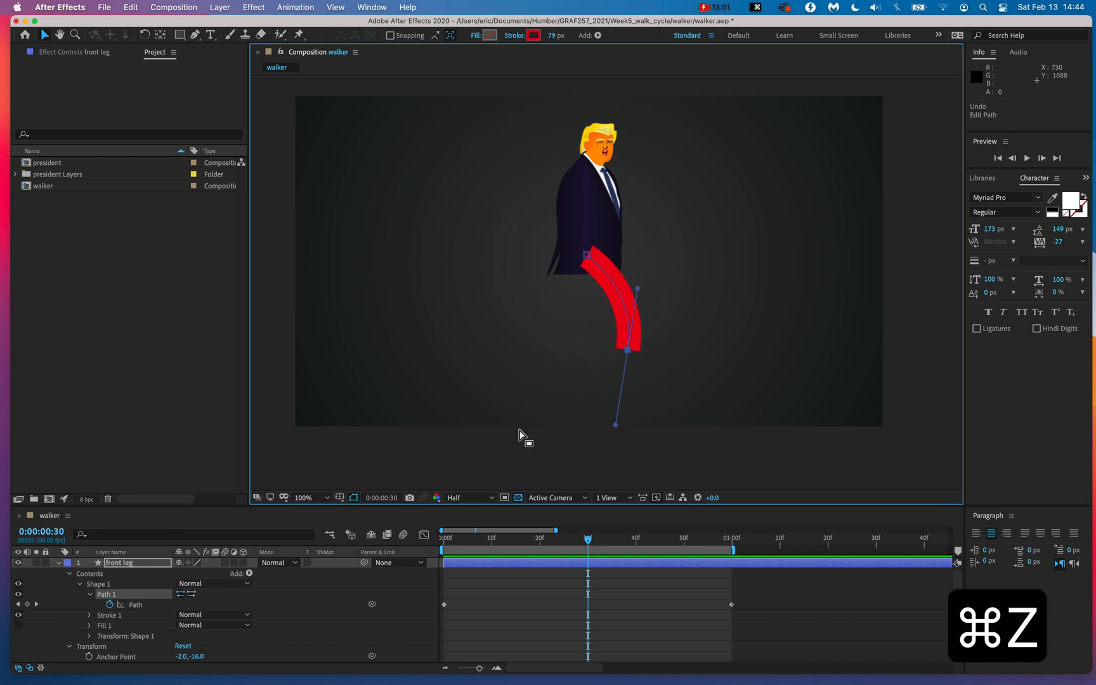
Step: Select Path 1 of the front leg, instead of Shape 1, for editing its individual vertices
{"action": "left_click", "coordinate": [137, 604]}
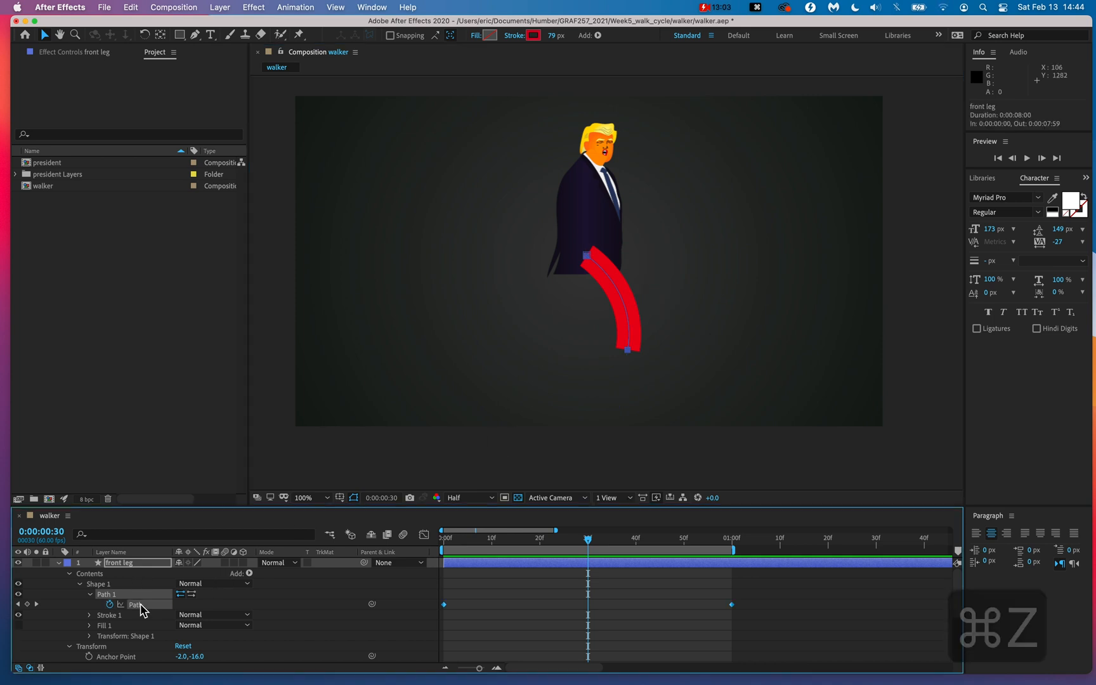
{"action": "key", "text": "alt+super+8"}
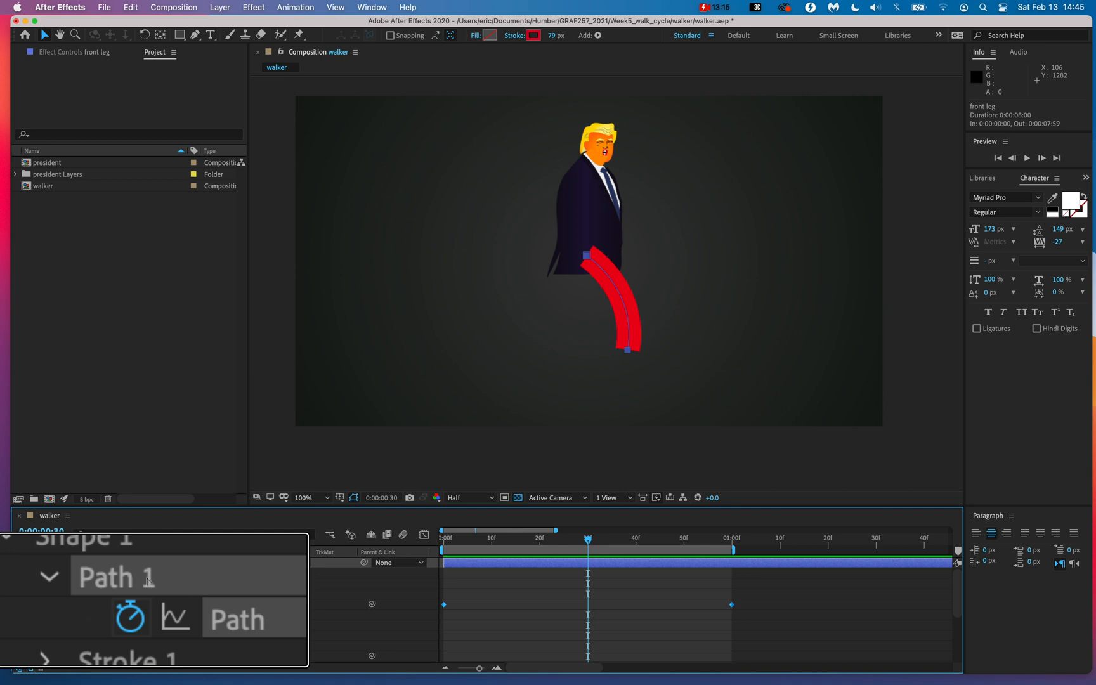
{"action": "left_click", "coordinate": [155, 551]}
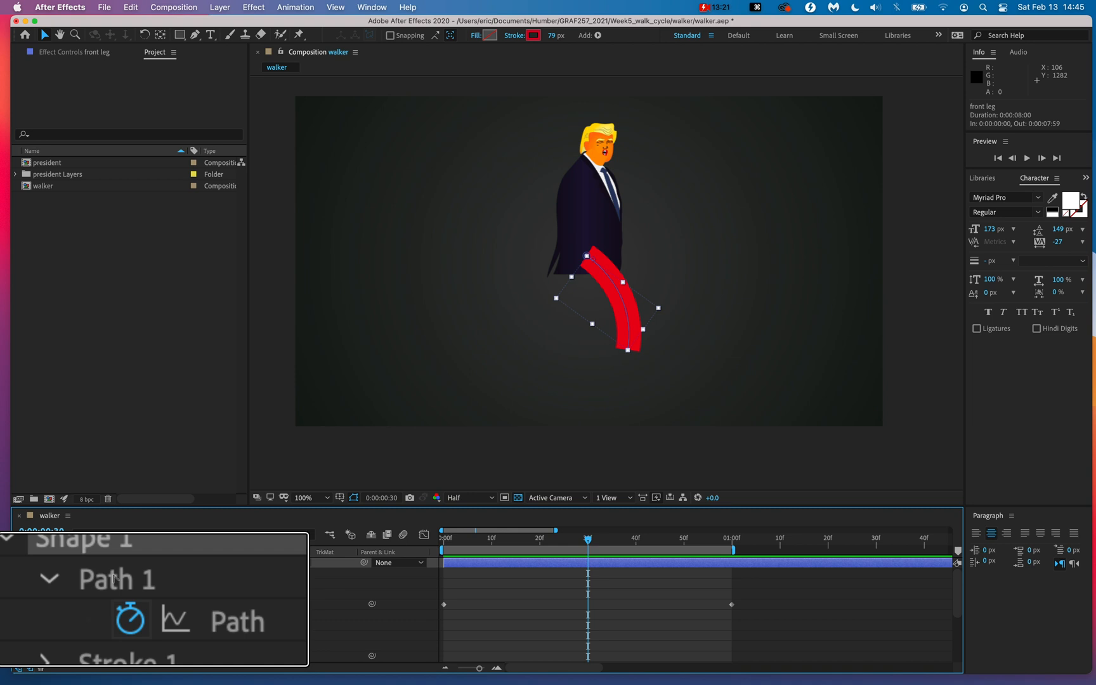
{"action": "left_click", "coordinate": [113, 579]}
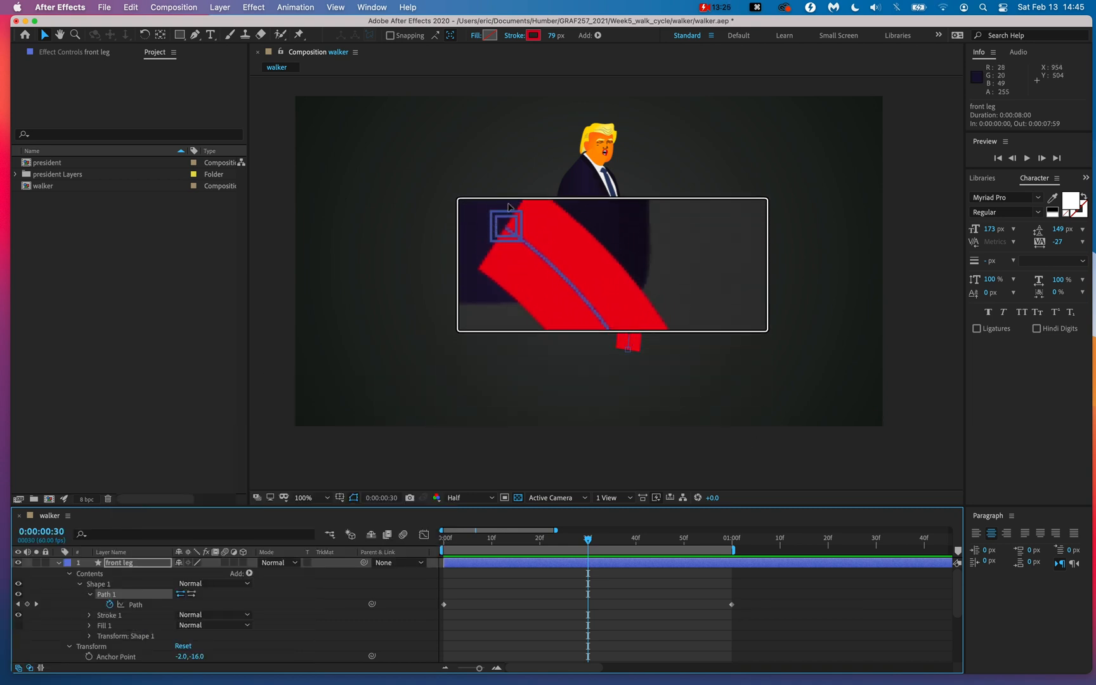
{"action": "key", "text": "alt+super+8"}
Step: Try moving the front leg's foot vertex up to the hip, and undo the path edit
{"action": "left_click_drag", "start_coordinate": [631, 359], "coordinate": [583, 266]}
{"action": "key", "text": "alt+super+z"}
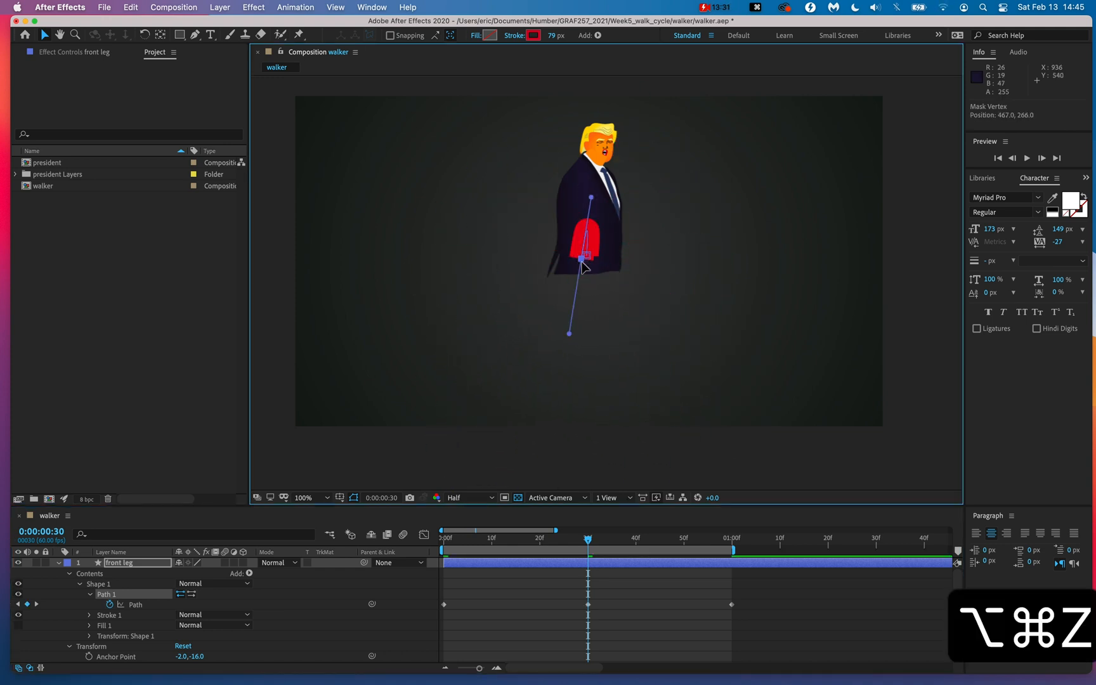
{"action": "key", "text": "super+z"}
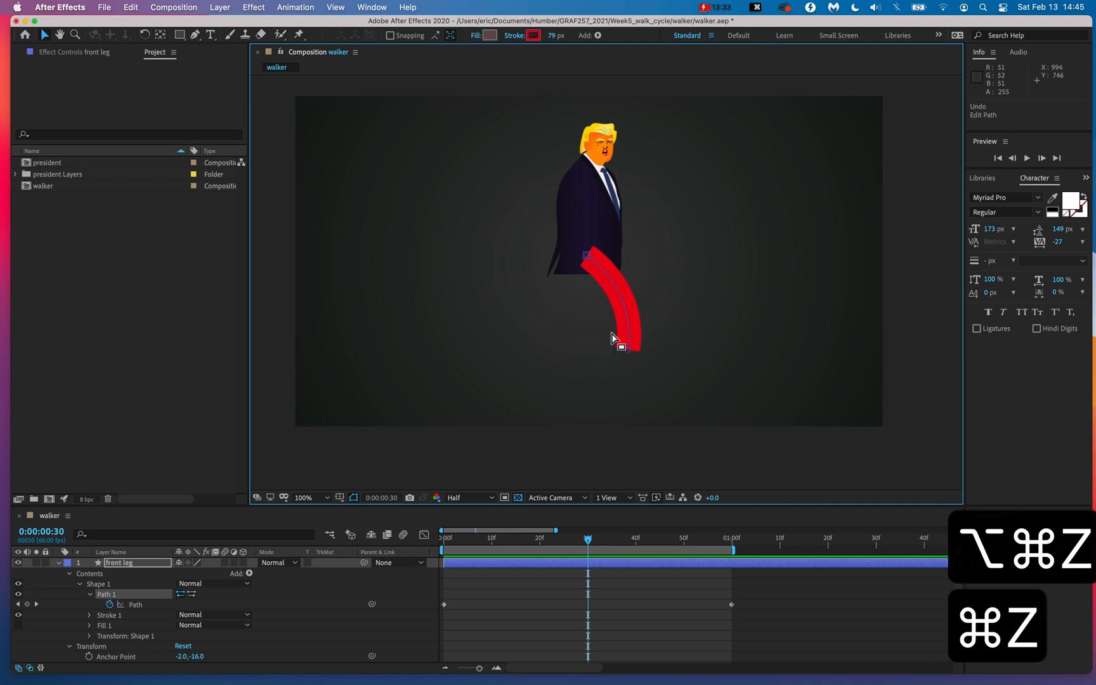
Step: Straighten the front leg at 0:00:00:30 by moving its foot vertex slightly forward and its upper curve handle inward
{"action": "left_click", "coordinate": [629, 351]}
{"action": "left_click_drag", "start_coordinate": [637, 289], "coordinate": [604, 290]}
{"action": "mouse_move", "coordinate": [628, 350]}
{"action": "left_mouse_down"}
{"action": "mouse_move", "coordinate": [635, 380]}
{"action": "mouse_move", "coordinate": [641, 349]}
{"action": "left_mouse_up"}
{"action": "left_click_drag", "start_coordinate": [615, 290], "coordinate": [621, 288]}
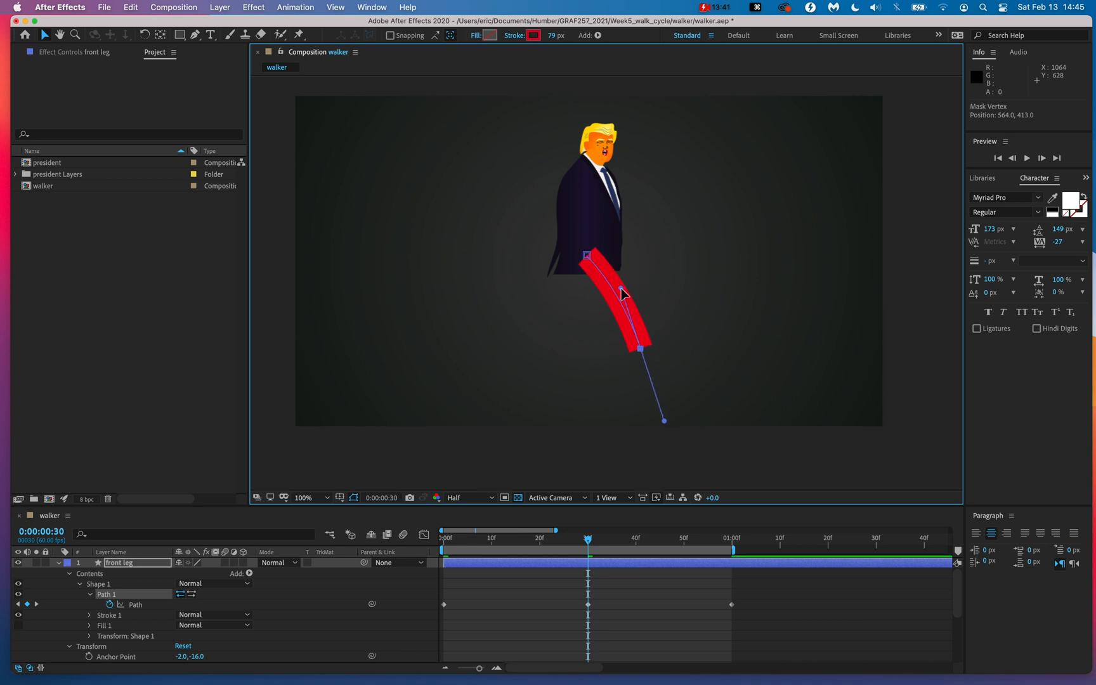
{"action": "left_click", "coordinate": [592, 366]}
{"action": "left_click", "coordinate": [629, 313]}
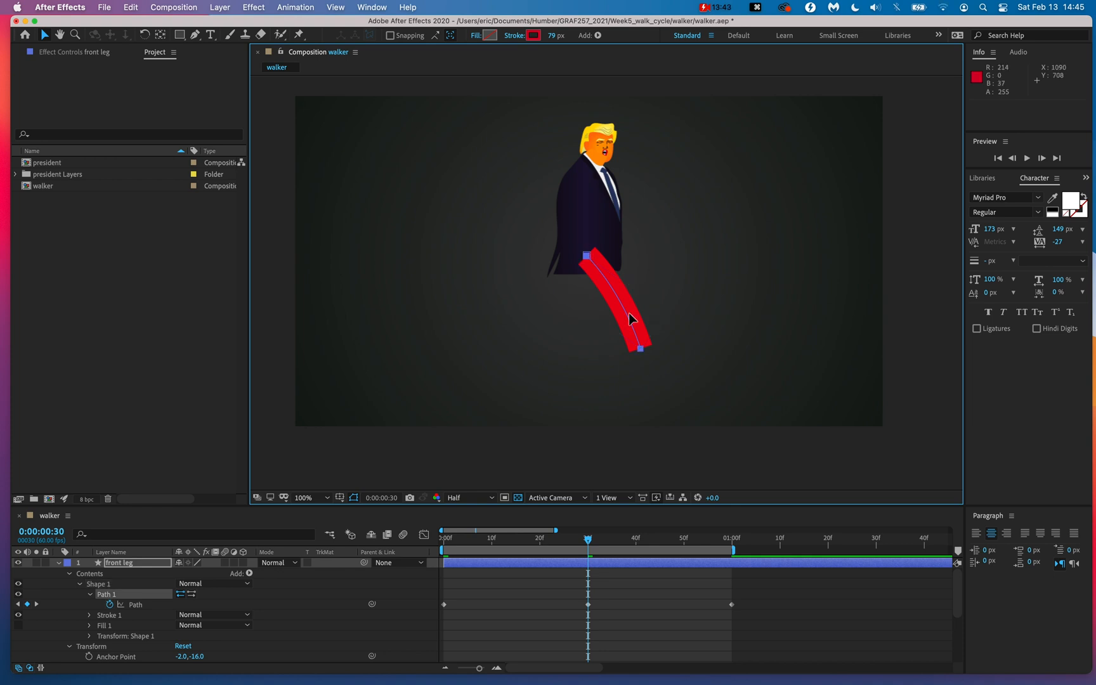
Step: Preview the leg swing with its straightened middle pose from 0:00:00:00
{"action": "left_click_drag", "start_coordinate": [527, 542], "coordinate": [423, 540]}
{"action": "key", "text": "space"}
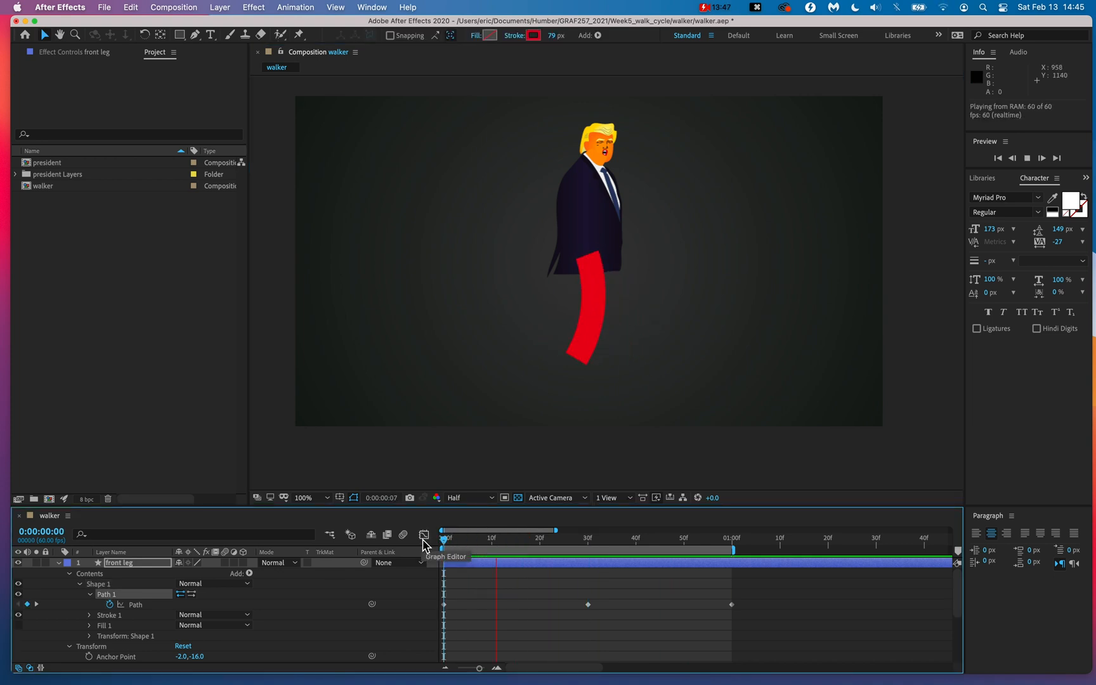
Step: Lengthen the front leg at 0:00:00:30 by lowering its foot vertex slightly and adjusting its upper curve handle
{"action": "left_click", "coordinate": [589, 544]}
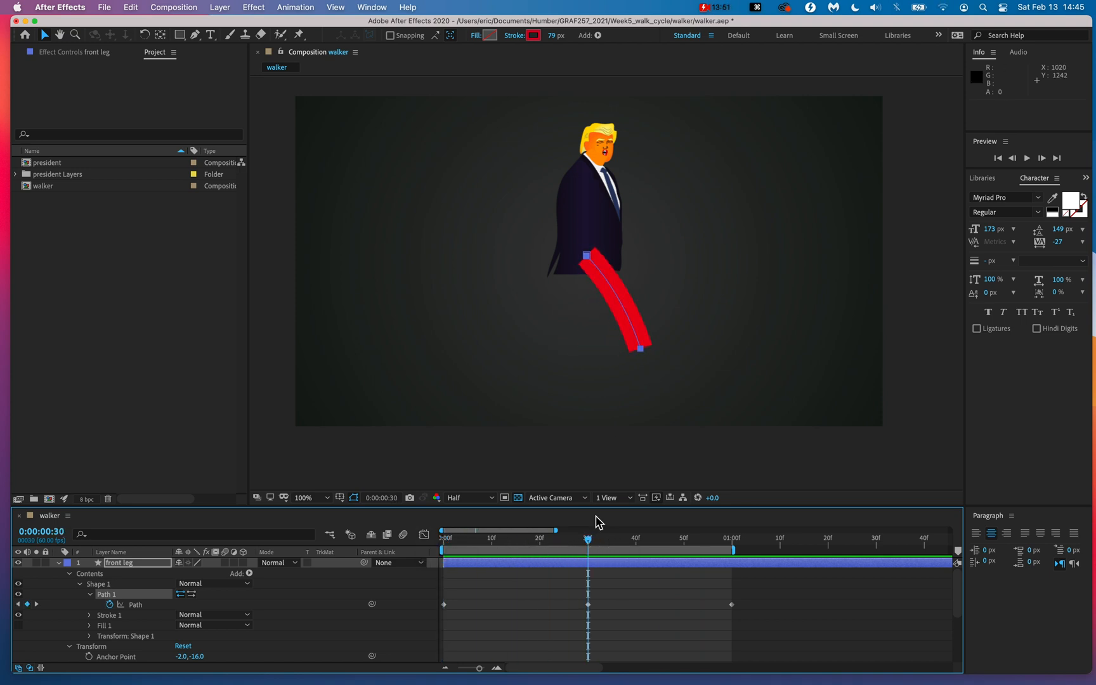
{"action": "left_click_drag", "start_coordinate": [629, 373], "coordinate": [658, 335]}
{"action": "left_click_drag", "start_coordinate": [622, 287], "coordinate": [622, 286]}
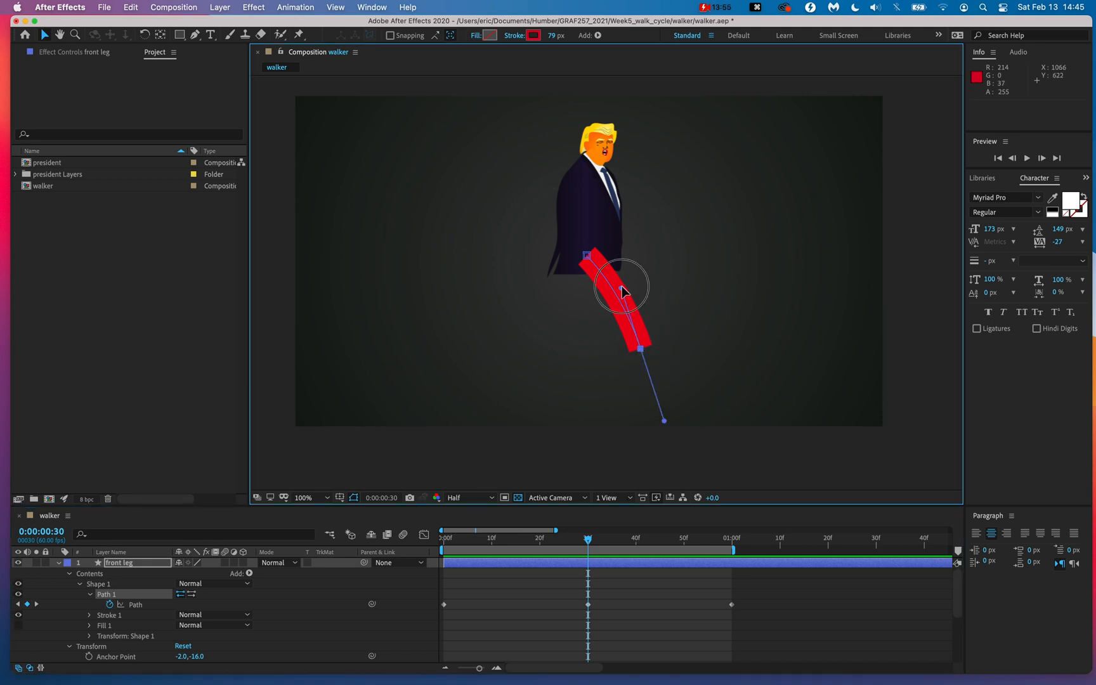
{"action": "left_click_drag", "start_coordinate": [640, 349], "coordinate": [644, 357]}
{"action": "left_click_drag", "start_coordinate": [625, 295], "coordinate": [619, 298]}
{"action": "left_click_drag", "start_coordinate": [645, 362], "coordinate": [644, 366]}
{"action": "left_click_drag", "start_coordinate": [618, 303], "coordinate": [620, 298]}
{"action": "left_click", "coordinate": [607, 368]}
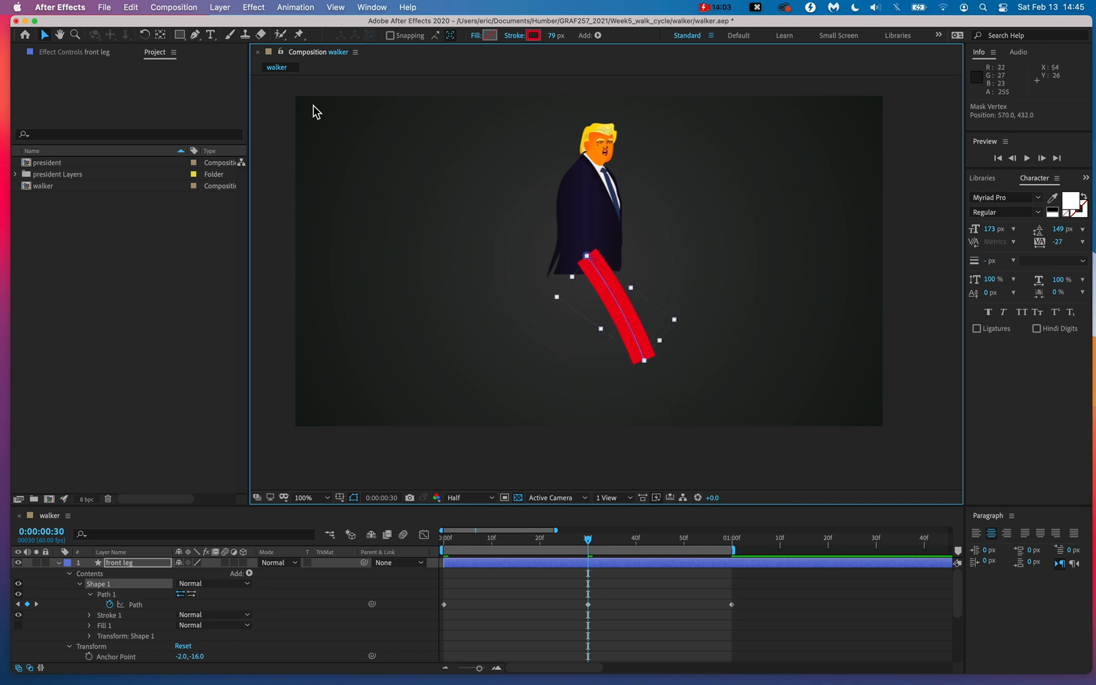
Step: With the Pen tool, pull new vertical curve handles out of Path 1's foot vertex at 0:00:00:30
{"action": "left_click", "coordinate": [196, 37]}
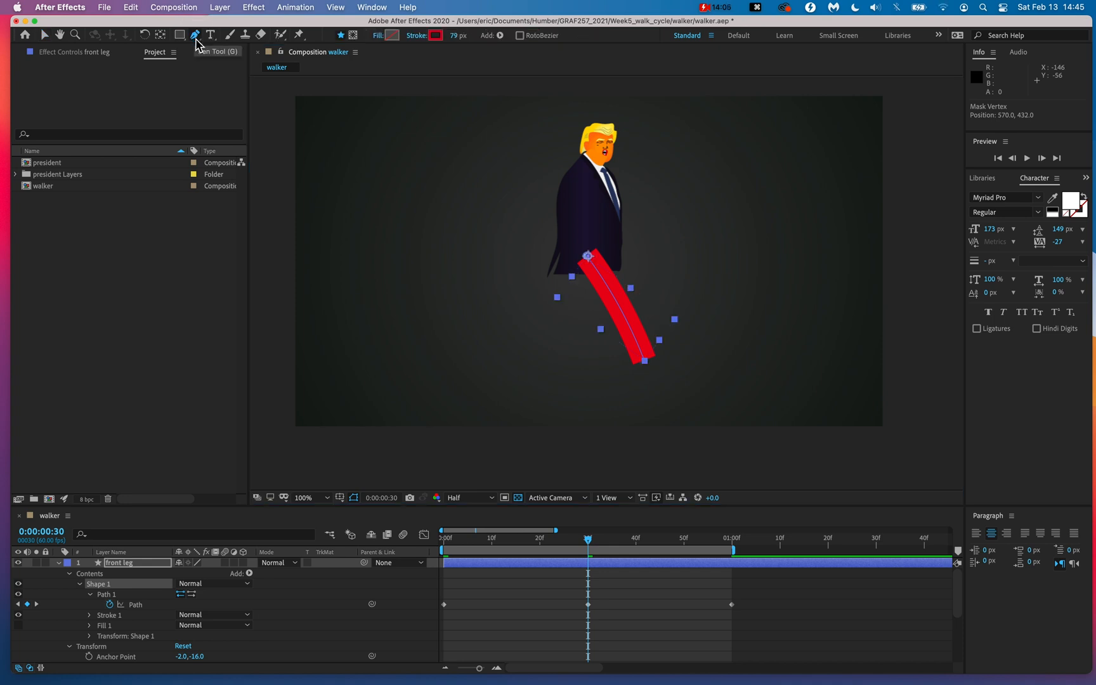
{"action": "key", "text": "super+alt+8"}
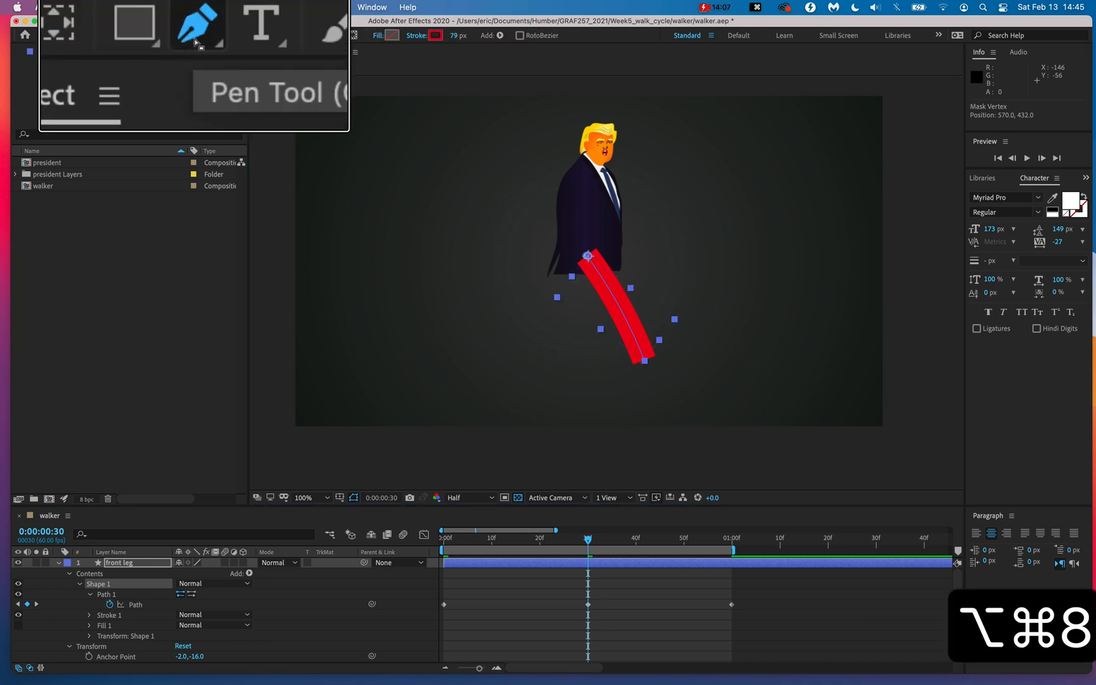
{"action": "key", "text": "super+alt+8"}
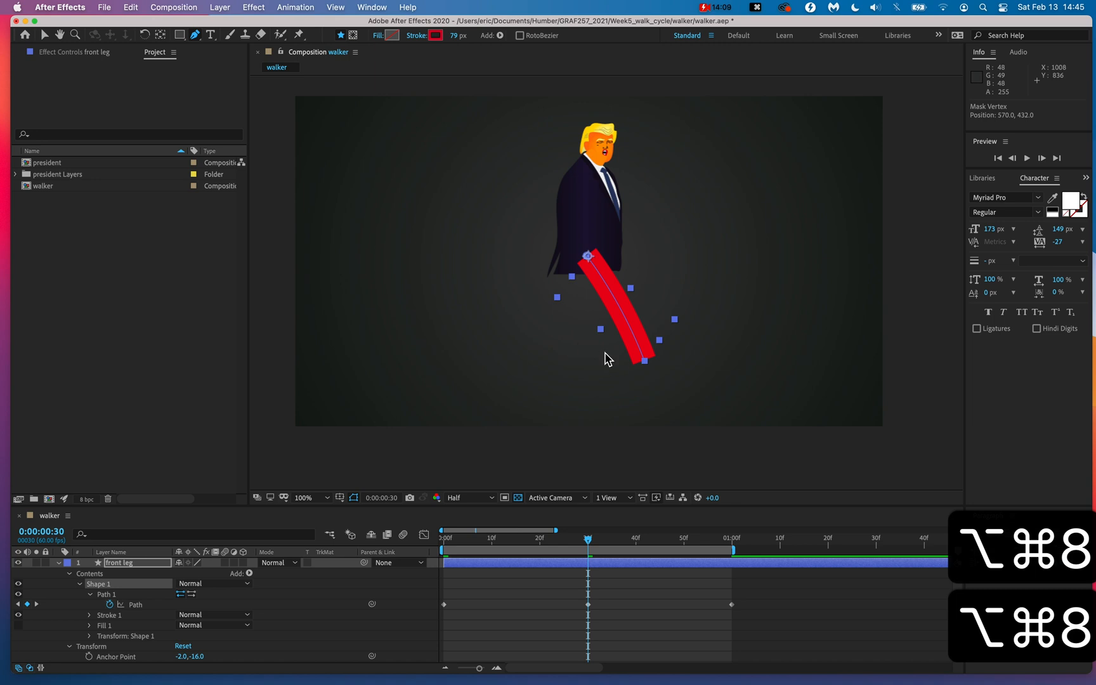
{"action": "left_click", "coordinate": [626, 380]}
{"action": "key", "text": "super+z"}
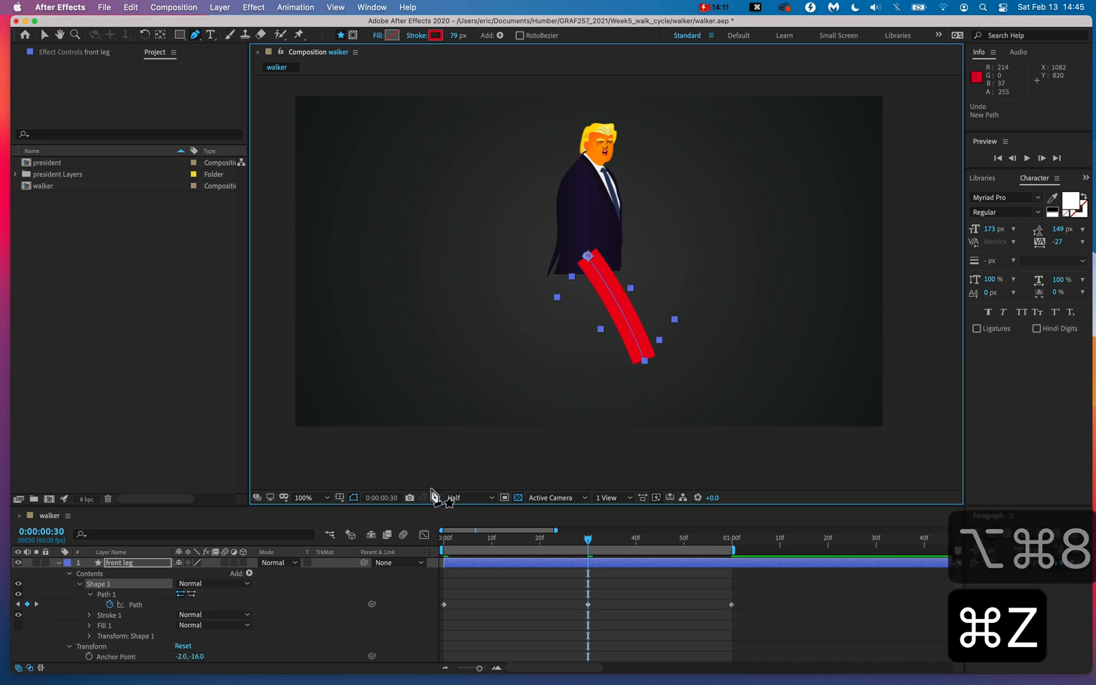
{"action": "left_click", "coordinate": [138, 596]}
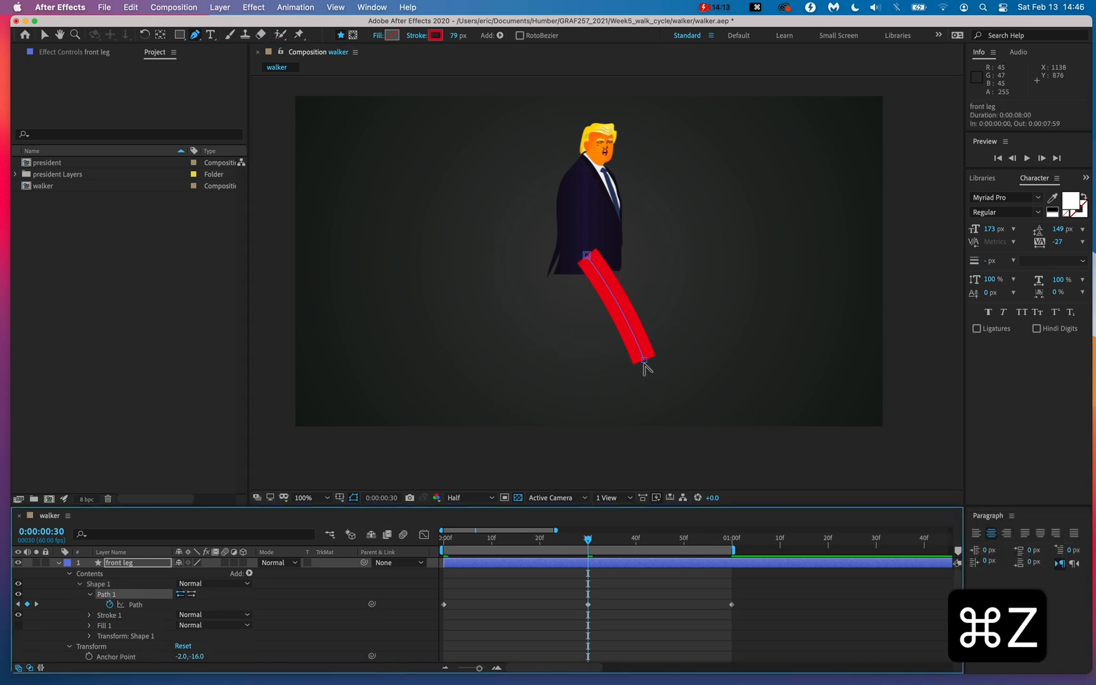
{"action": "left_click_drag", "start_coordinate": [645, 363], "coordinate": [644, 406]}
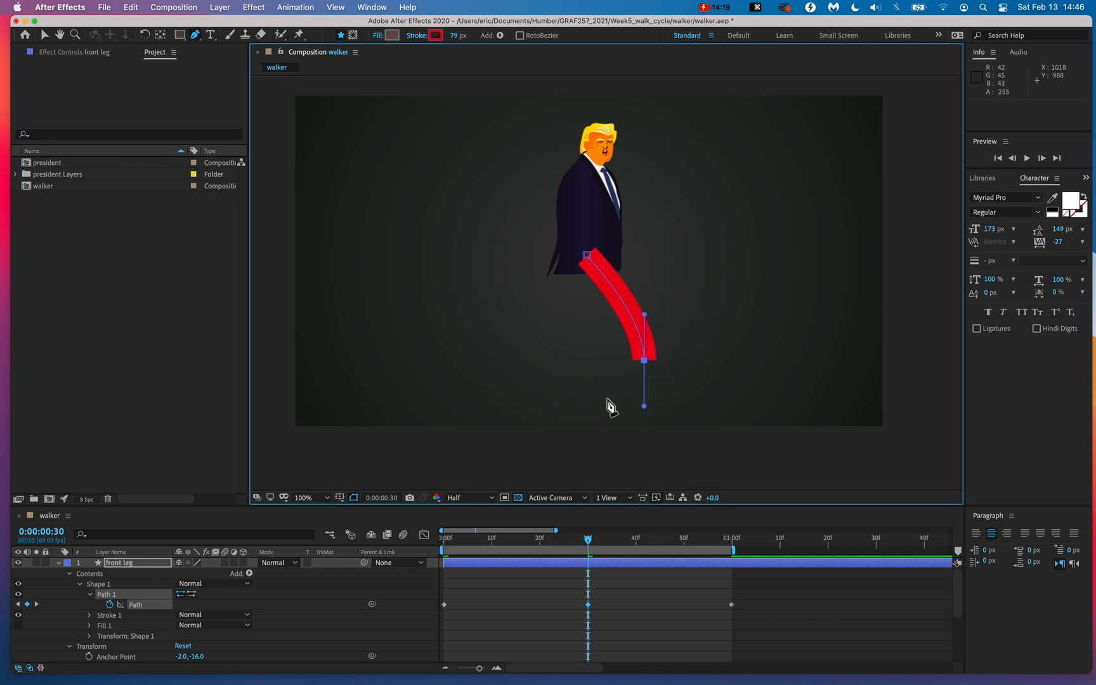
Step: Compare the Path 1, Shape 1 and front leg selections, ending with Path 1 selected for vertex editing
{"action": "left_click", "coordinate": [137, 595]}
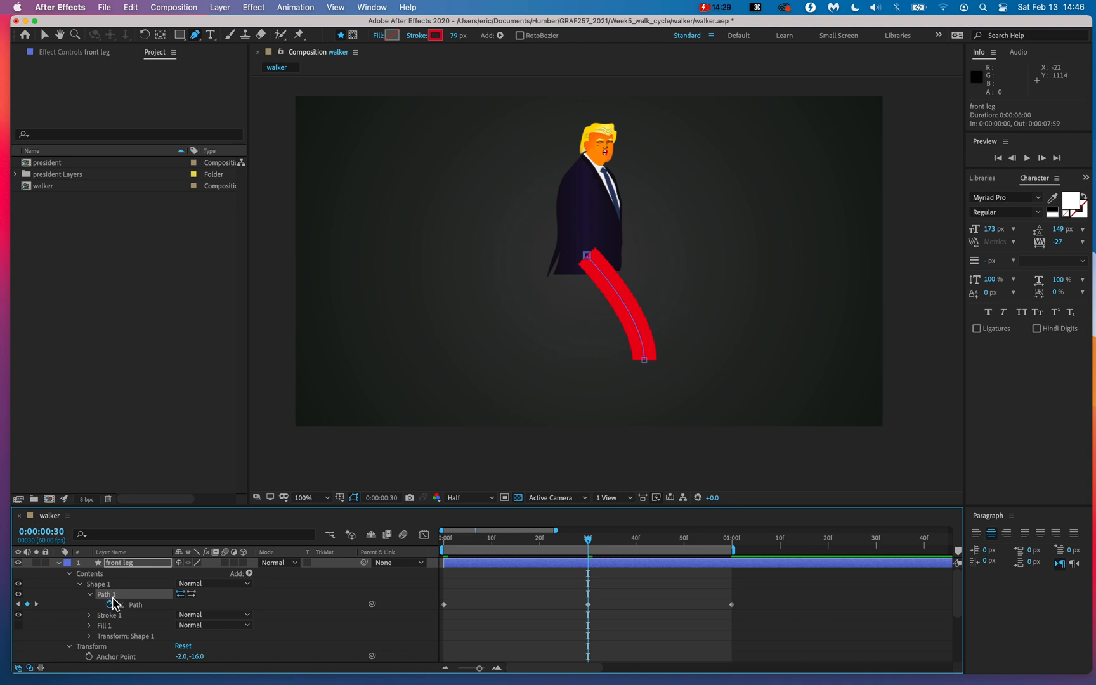
{"action": "key", "text": "alt+super+8"}
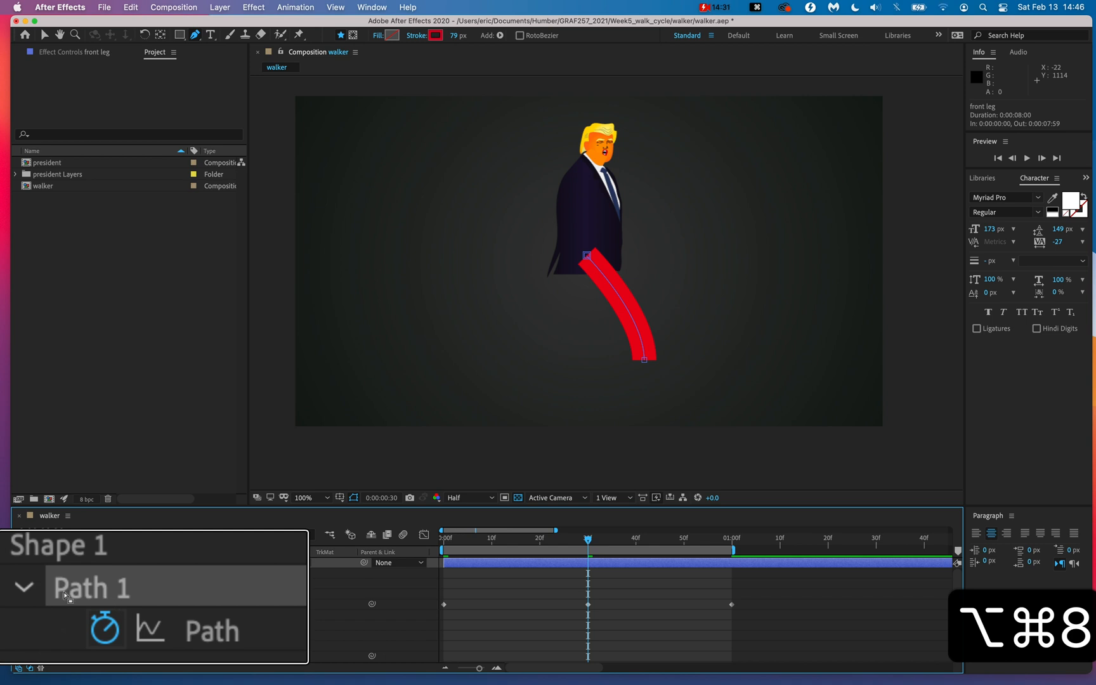
{"action": "left_click", "coordinate": [189, 628]}
{"action": "left_click", "coordinate": [161, 530]}
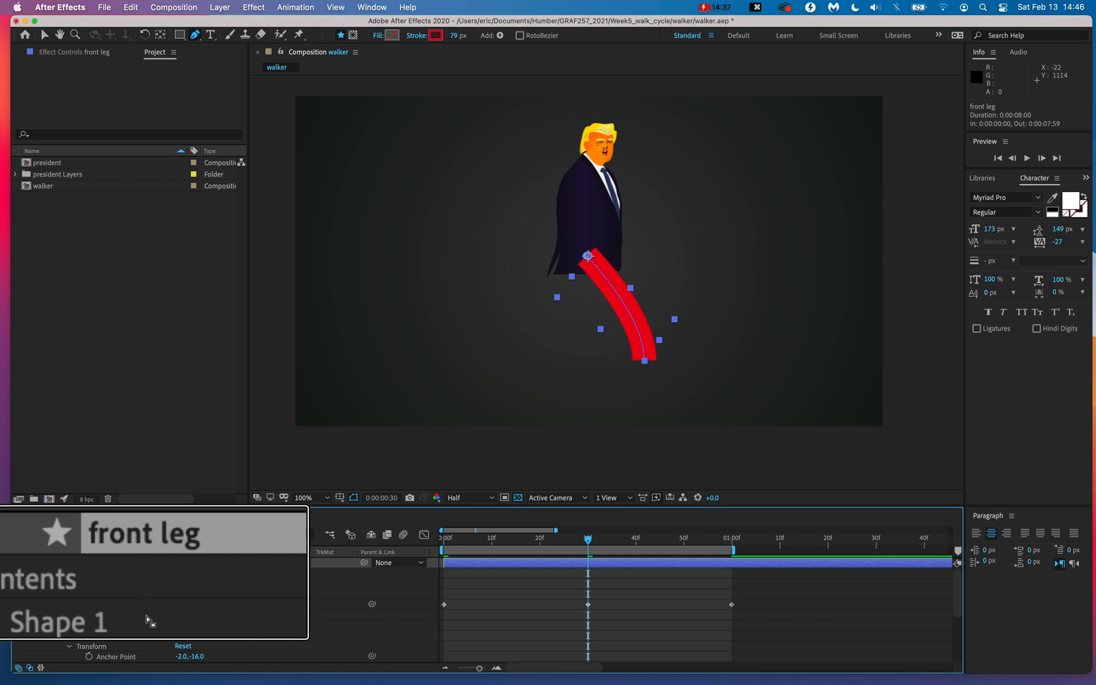
{"action": "left_click", "coordinate": [132, 567]}
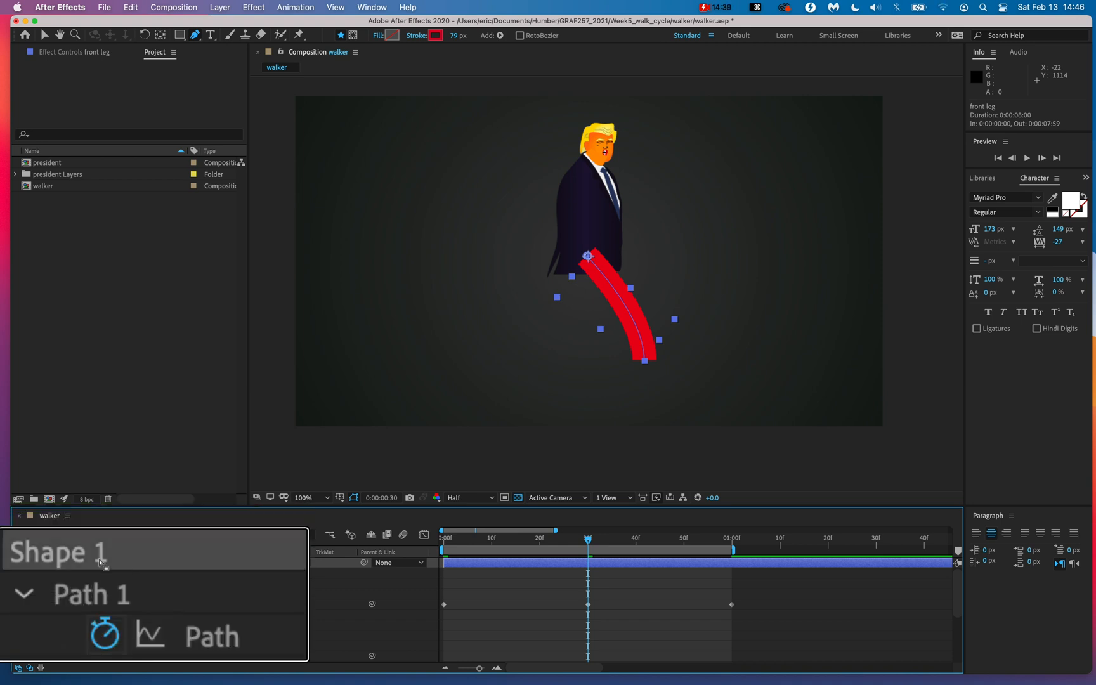
{"action": "left_click", "coordinate": [200, 634]}
{"action": "left_click", "coordinate": [202, 540]}
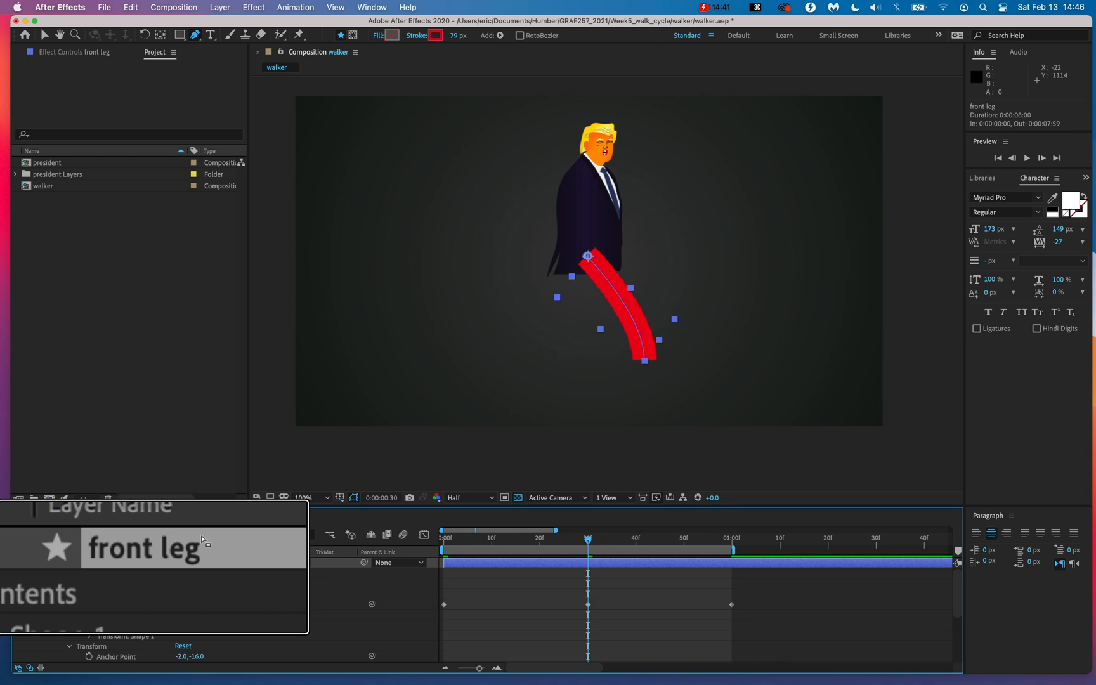
{"action": "left_click", "coordinate": [148, 591]}
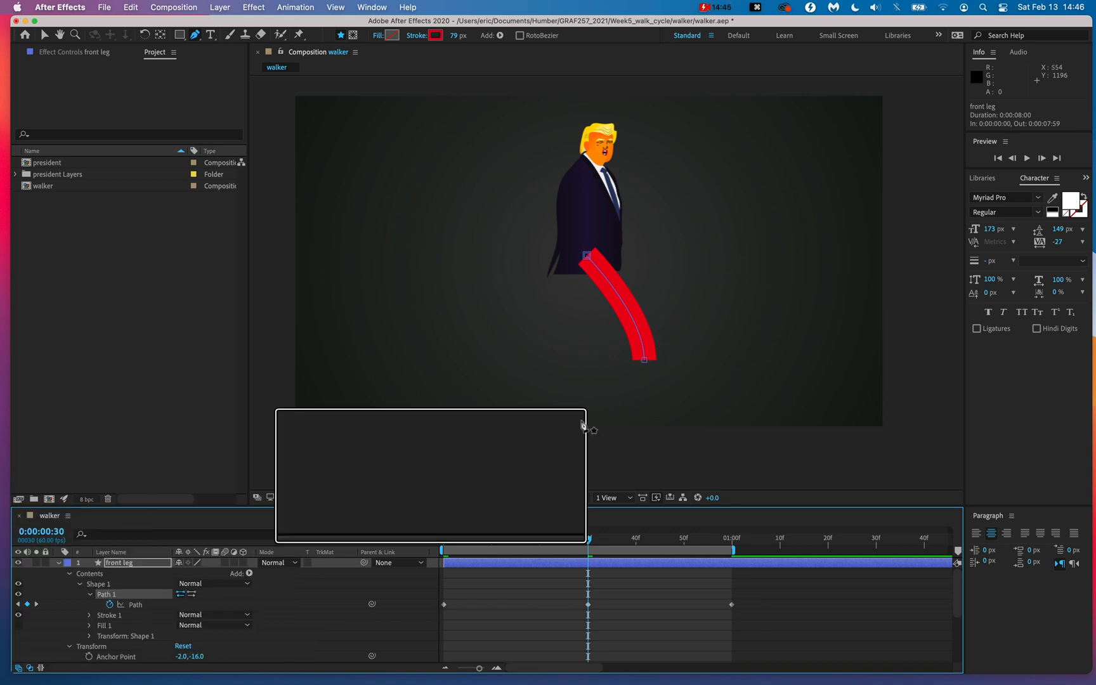
Step: Preview the leg swing from 0:00:00:00 with the foot vertex's new curve handles
{"action": "key", "text": "alt+super+8"}
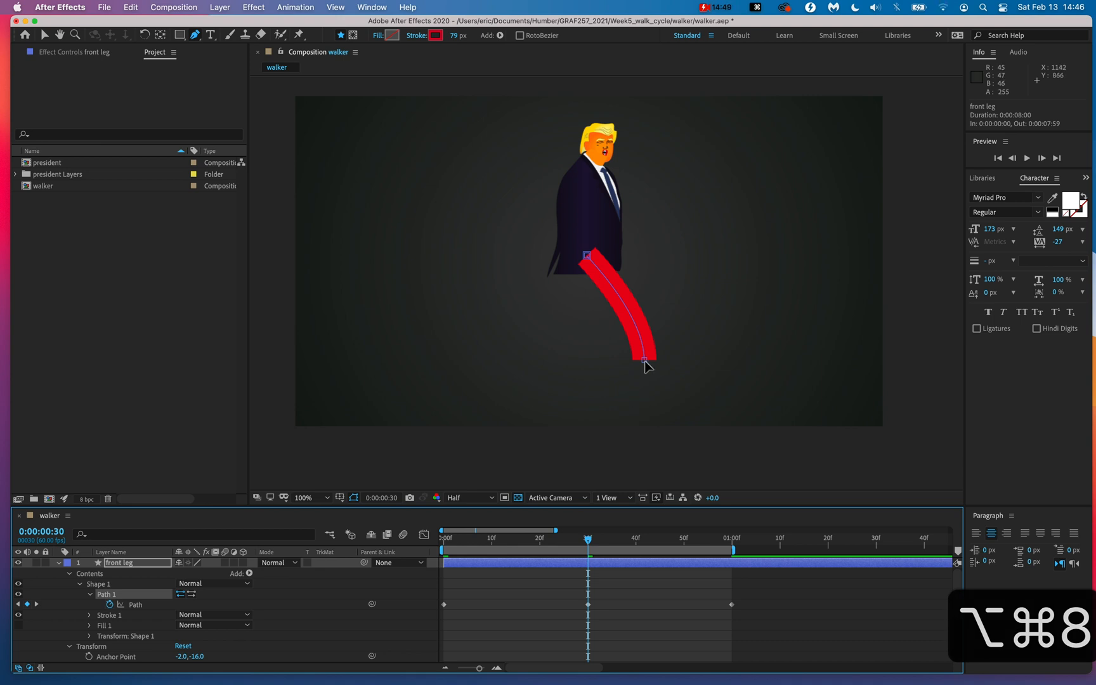
{"action": "left_click_drag", "start_coordinate": [508, 544], "coordinate": [419, 552]}
{"action": "key", "text": "space"}
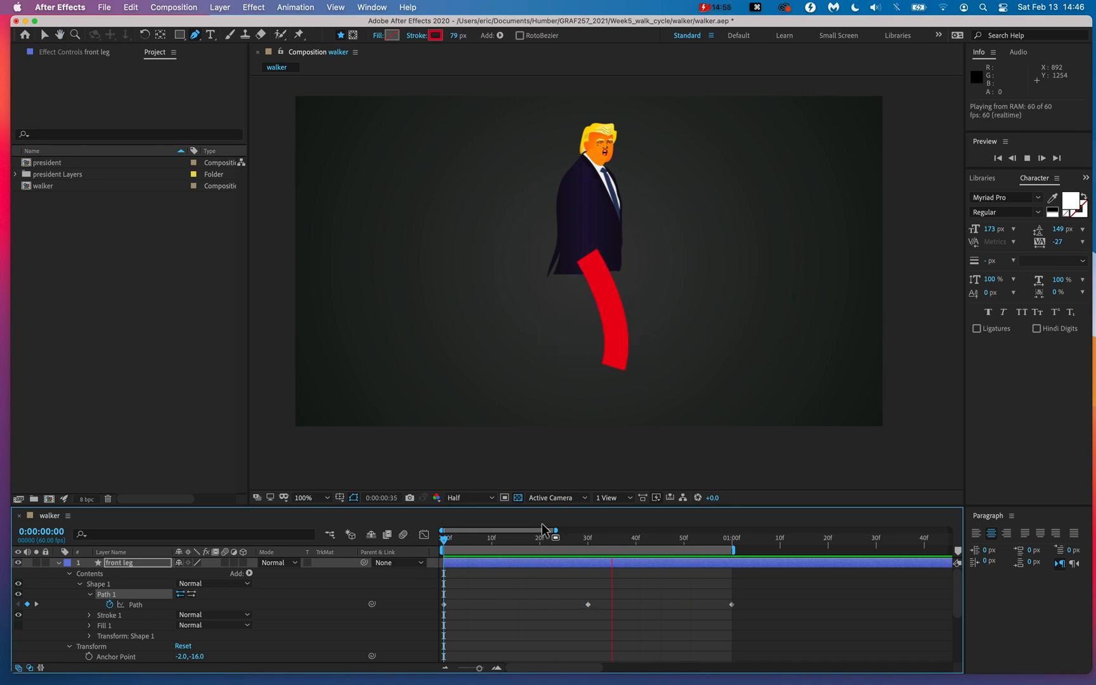
Step: Bend the front leg at 0:00:00:15 by raising its foot vertex and moving its upper curve handle forward
{"action": "mouse_move", "coordinate": [538, 539]}
{"action": "left_mouse_down"}
{"action": "mouse_move", "coordinate": [570, 537]}
{"action": "mouse_move", "coordinate": [443, 544]}
{"action": "mouse_move", "coordinate": [491, 559]}
{"action": "mouse_move", "coordinate": [588, 542]}
{"action": "mouse_move", "coordinate": [433, 551]}
{"action": "mouse_move", "coordinate": [519, 545]}
{"action": "left_mouse_up"}
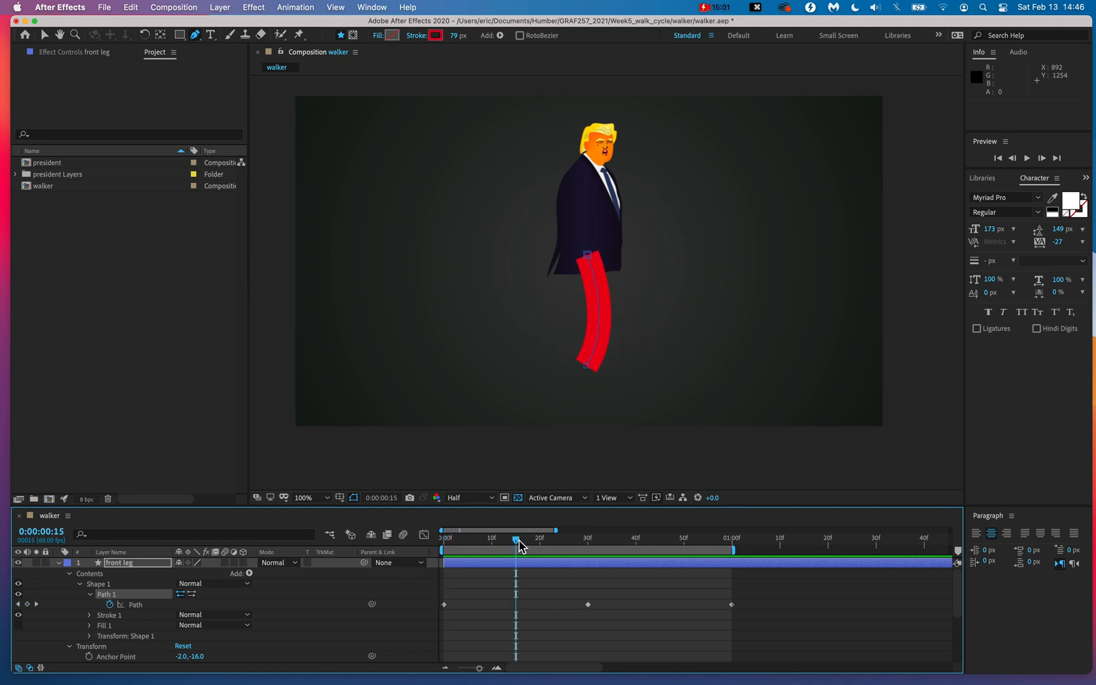
{"action": "left_click_drag", "start_coordinate": [586, 368], "coordinate": [587, 344]}
{"action": "key", "text": "super+z"}
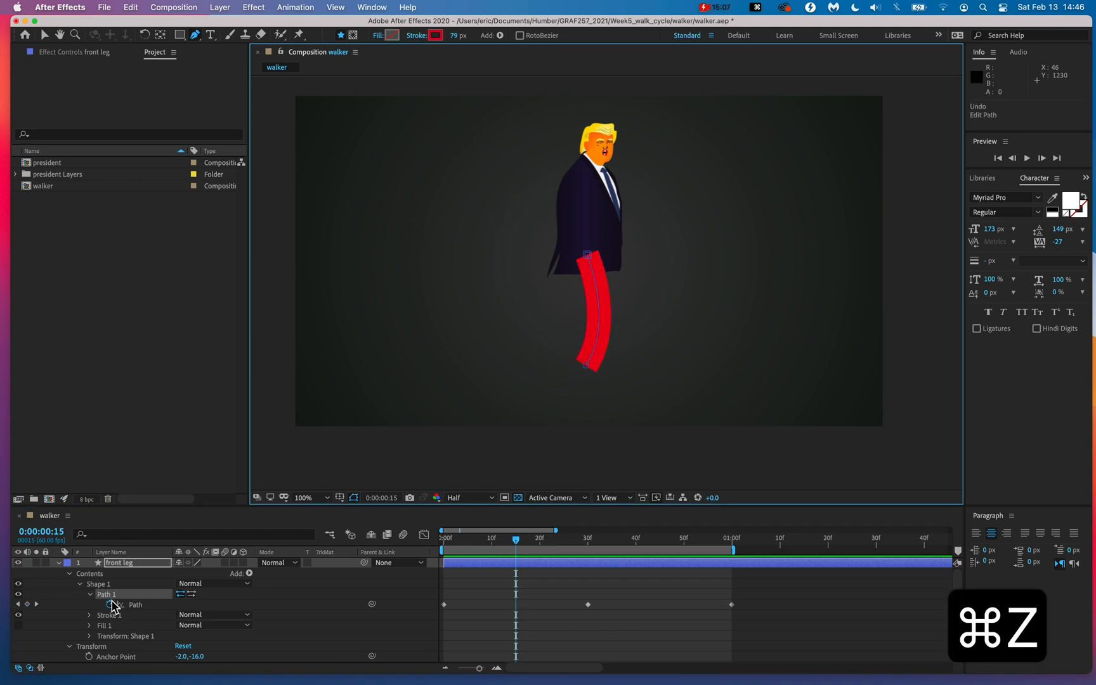
{"action": "key", "text": "alt+super+8"}
{"action": "key", "text": "alt+super+8"}
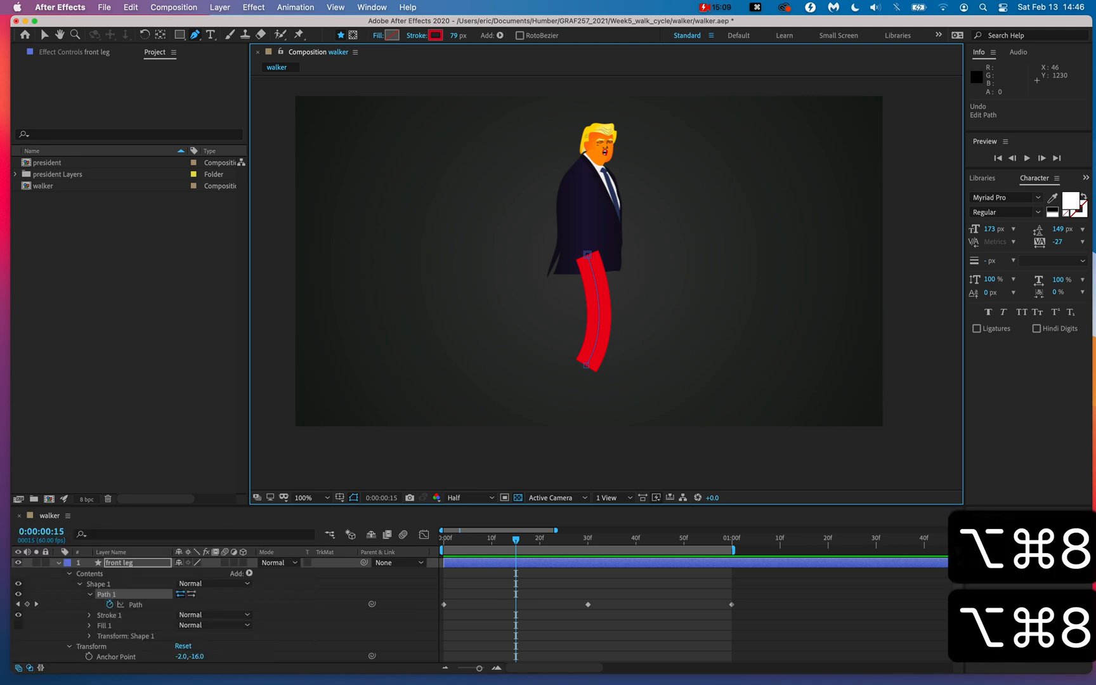
{"action": "left_click_drag", "start_coordinate": [587, 365], "coordinate": [588, 344]}
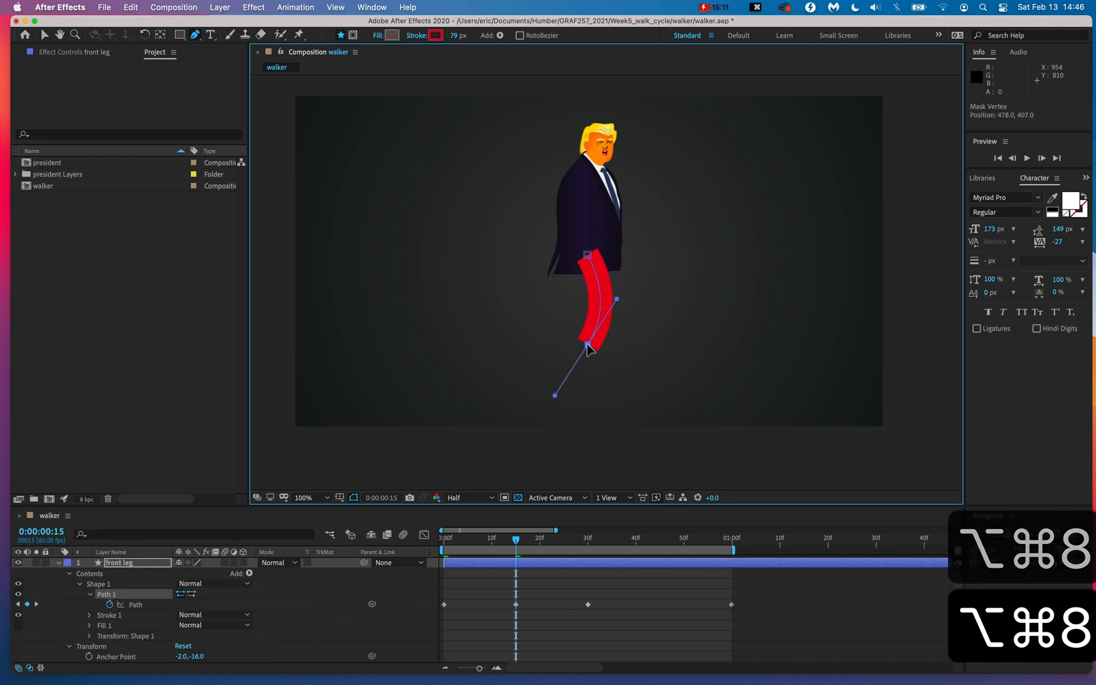
{"action": "left_click_drag", "start_coordinate": [616, 298], "coordinate": [642, 296]}
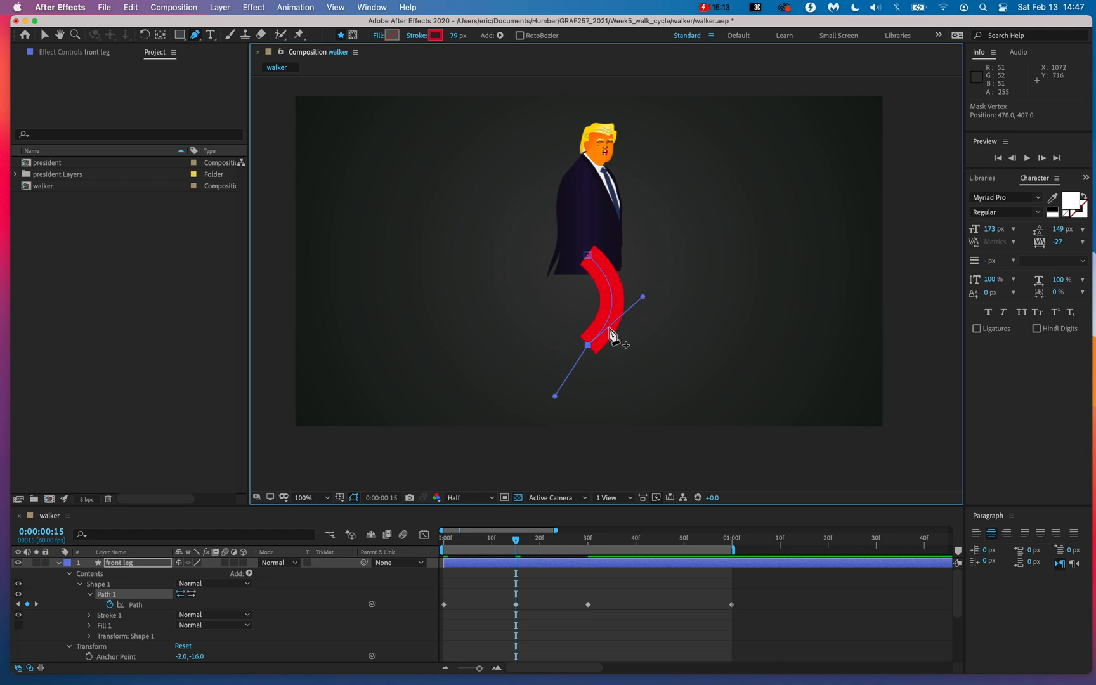
Step: Preview the leg swing from 0:00:00:00 with the bent pose at 0:00:00:15
{"action": "left_click_drag", "start_coordinate": [465, 539], "coordinate": [401, 545]}
{"action": "key", "text": "space"}
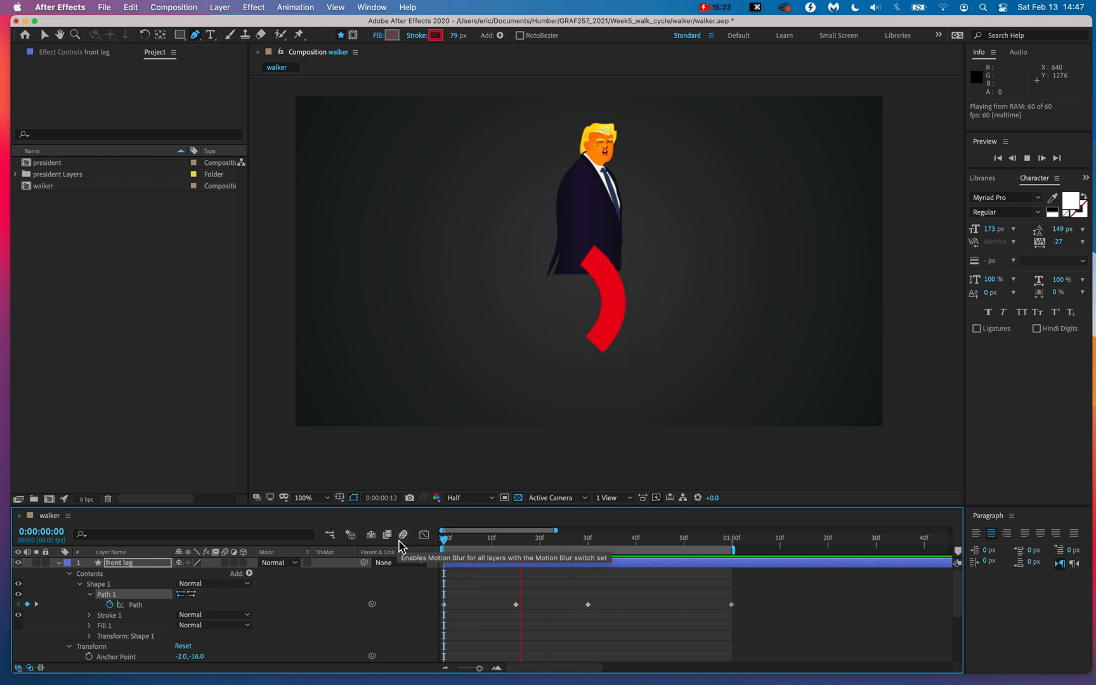
{"action": "key", "text": "space"}
Step: Straighten the front leg at 0:00:00:30 by moving the foot vertex's upper curve handle inward
{"action": "left_click_drag", "start_coordinate": [612, 544], "coordinate": [589, 550]}
{"action": "left_click_drag", "start_coordinate": [646, 315], "coordinate": [625, 318]}
{"action": "left_click", "coordinate": [643, 355]}
{"action": "left_click_drag", "start_coordinate": [589, 539], "coordinate": [670, 547]}
{"action": "double_click", "coordinate": [580, 365]}
{"action": "left_click", "coordinate": [647, 363]}
{"action": "left_click", "coordinate": [660, 426]}
Step: Reshape the front leg's path at 0:00:00:47 by adjusting the foot vertex's curve handles
{"action": "left_click_drag", "start_coordinate": [641, 543], "coordinate": [670, 547]}
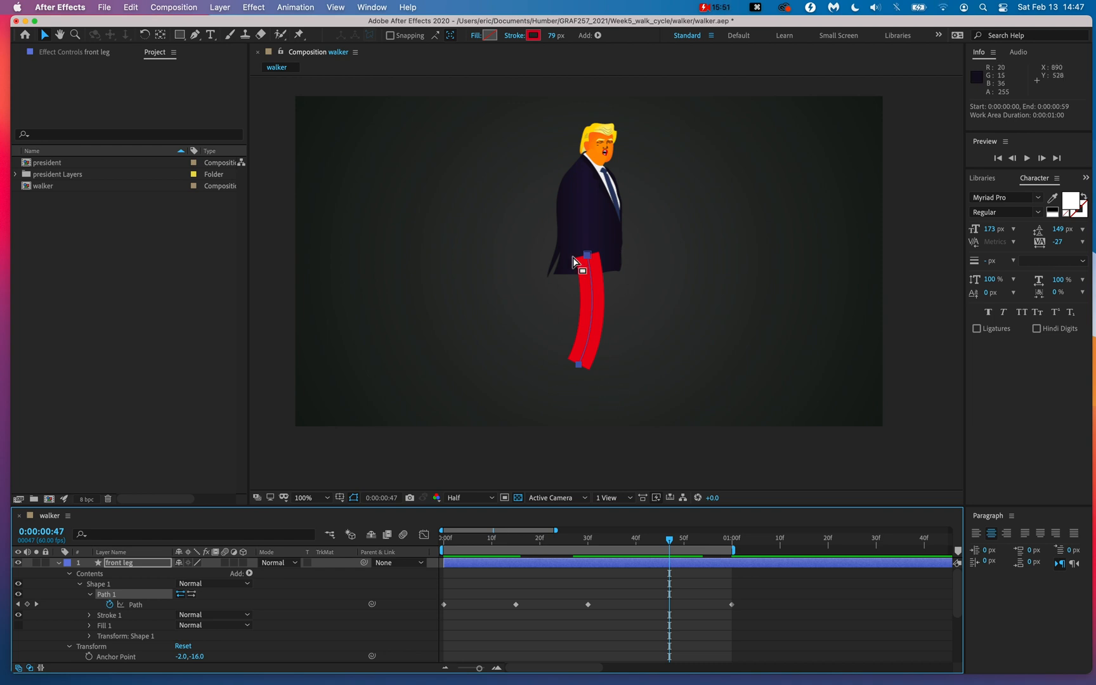
{"action": "key", "text": "alt+super+8"}
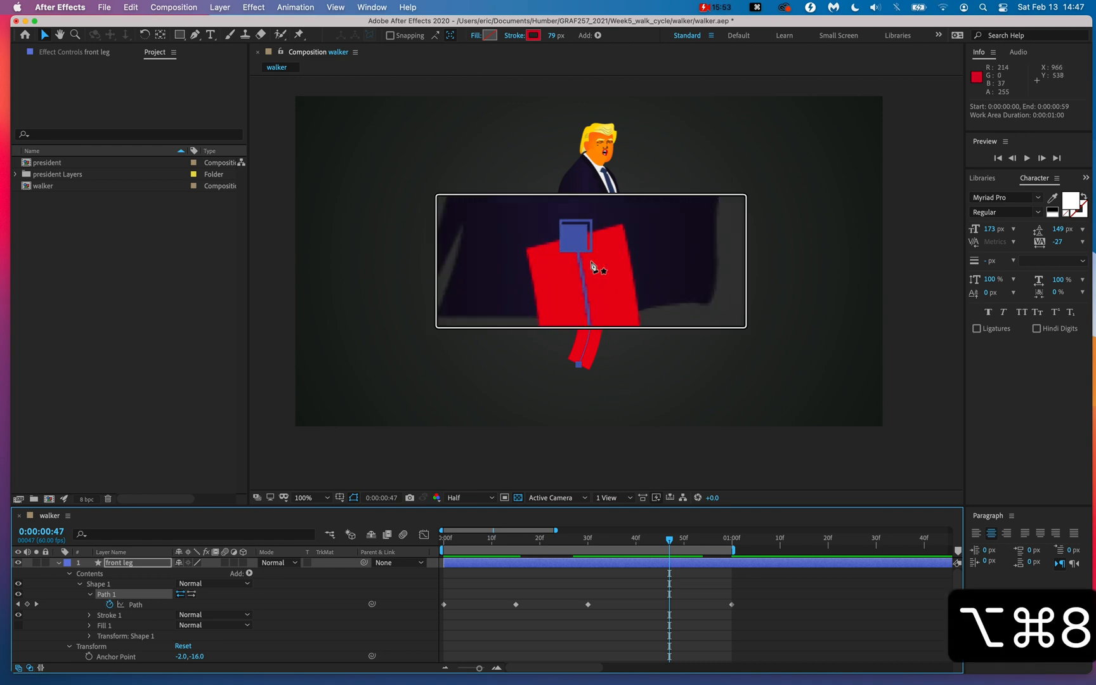
{"action": "key", "text": "alt+super+8"}
{"action": "key", "text": "alt+super+8"}
{"action": "key", "text": "alt+super+8"}
{"action": "left_click_drag", "start_coordinate": [582, 371], "coordinate": [506, 257]}
{"action": "key", "text": "super+z"}
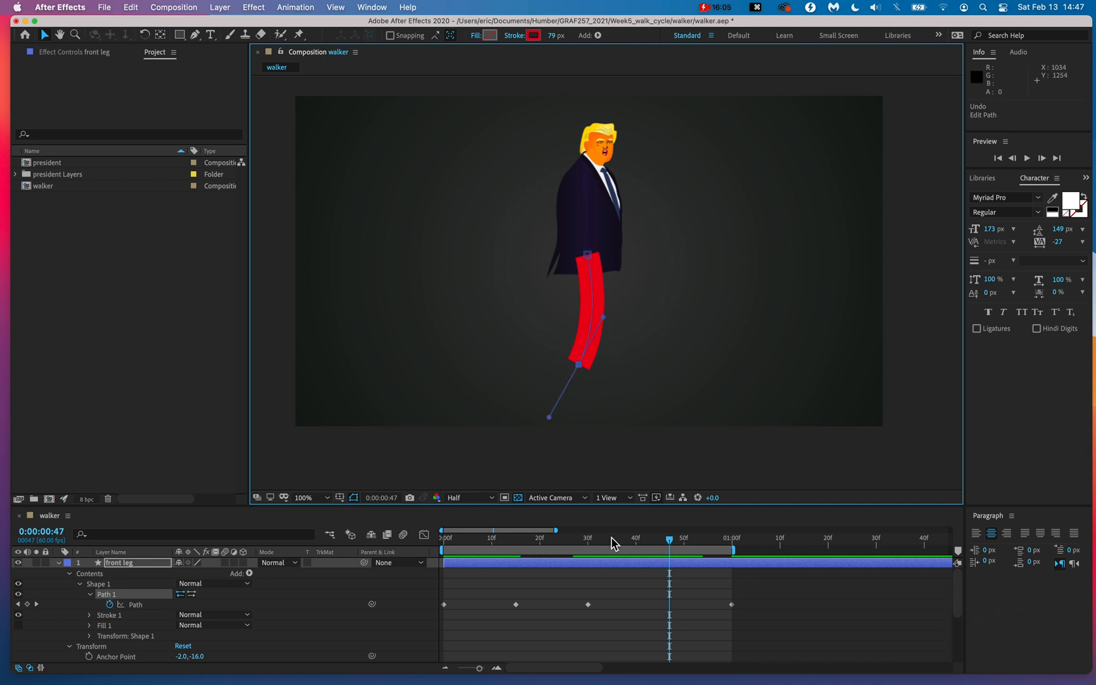
{"action": "key", "text": "cmd+z"}
{"action": "left_click_drag", "start_coordinate": [544, 411], "coordinate": [566, 366]}
{"action": "left_click_drag", "start_coordinate": [590, 318], "coordinate": [588, 315]}
Step: Preview the full leg cycle including the reshaped pose at 0:00:00:47
{"action": "key", "text": "space"}
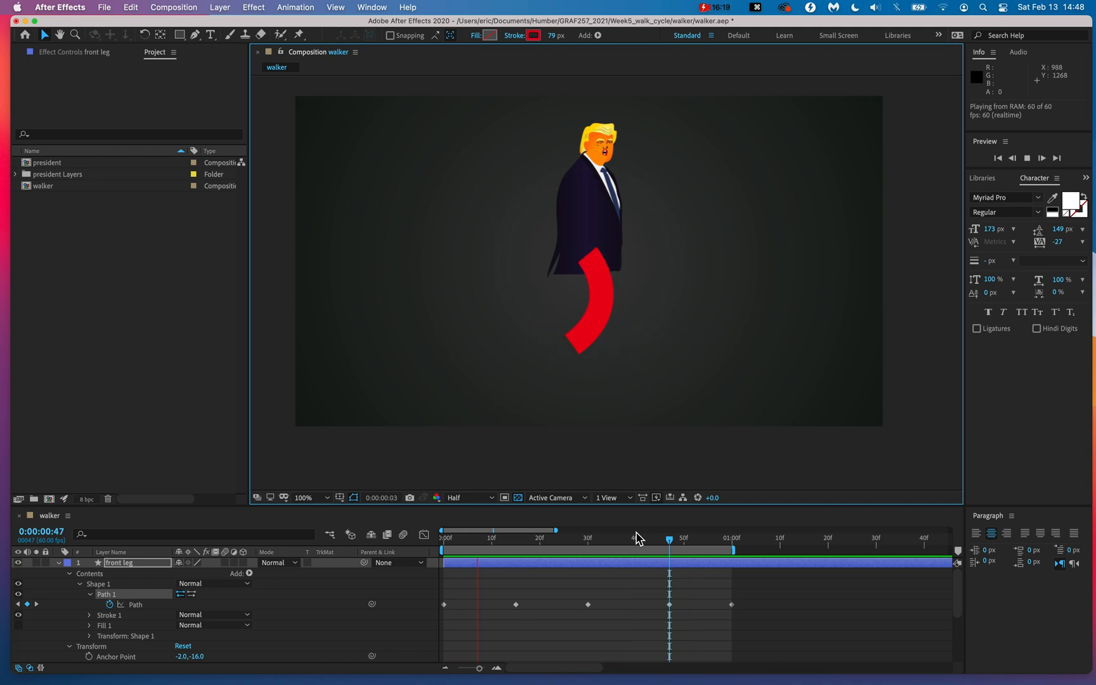
{"action": "key", "text": "space"}
{"action": "key", "text": "space"}
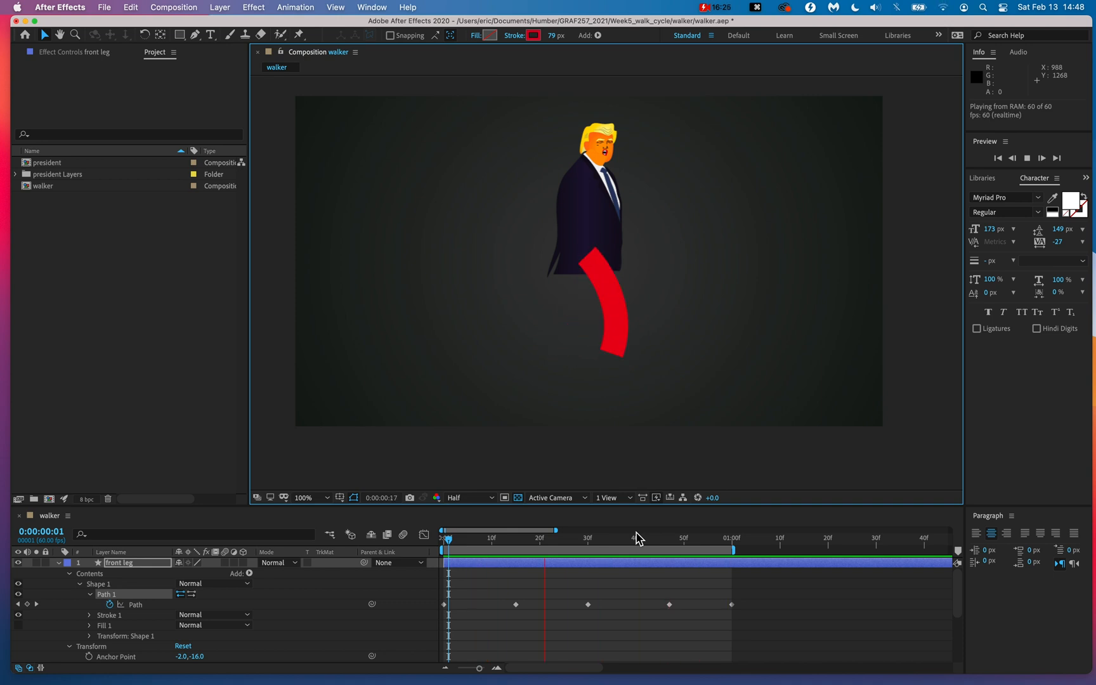
{"action": "key", "text": "space"}
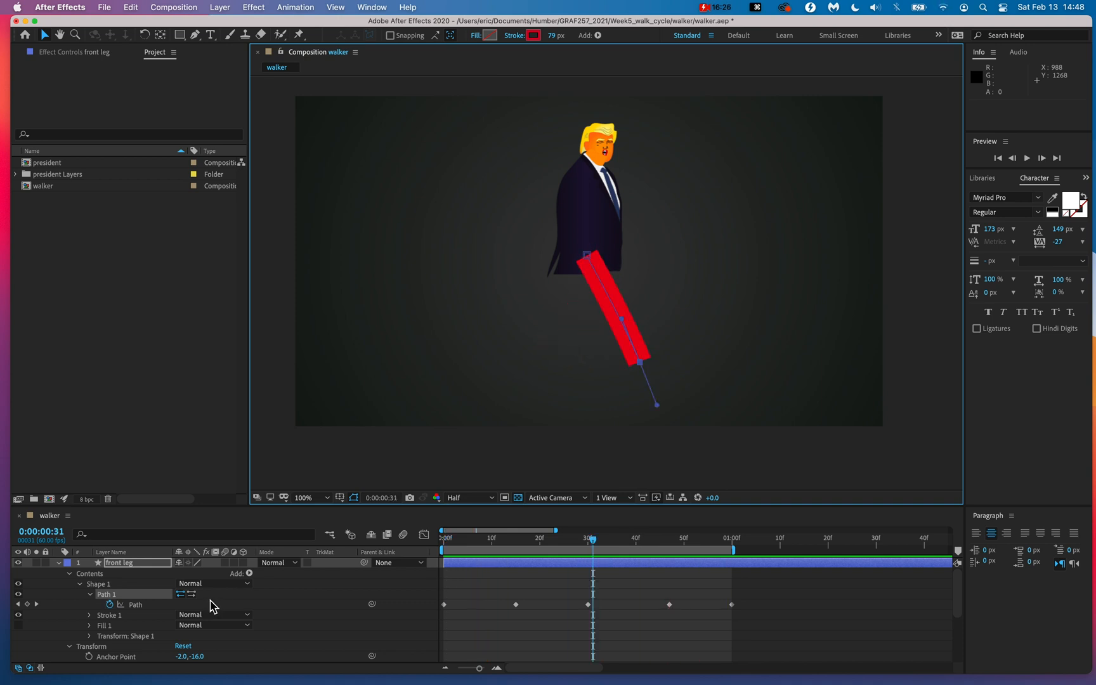
Step: Duplicate the front leg layer and rename the copy "front shoe"
{"action": "left_click", "coordinate": [58, 563]}
{"action": "left_click", "coordinate": [116, 565]}
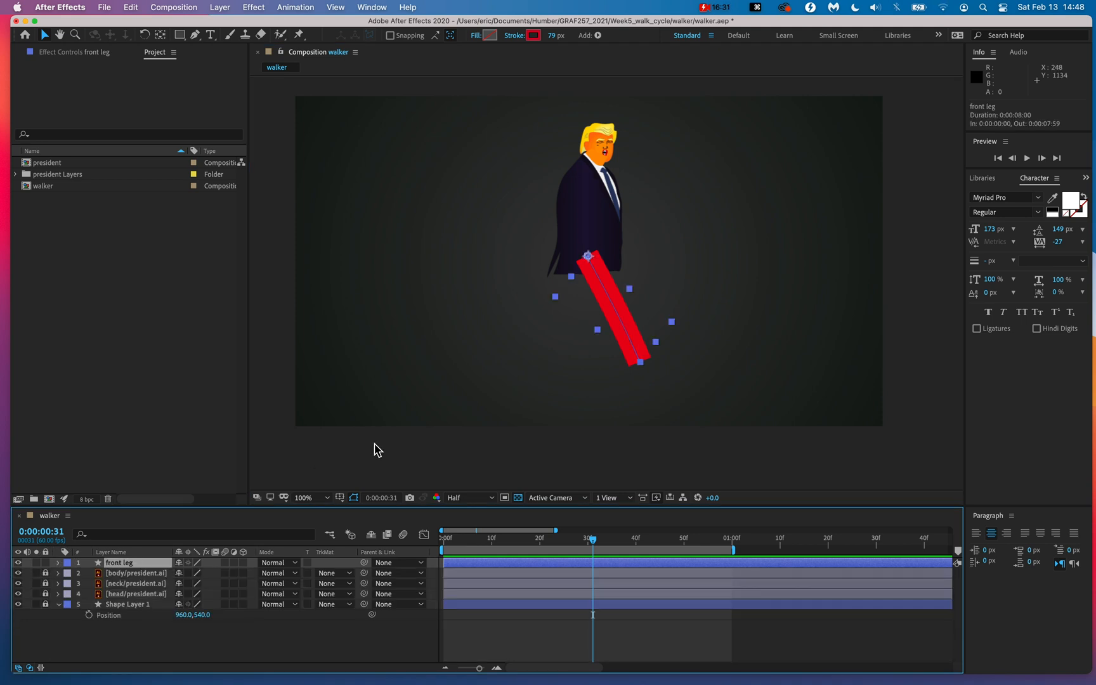
{"action": "right_click", "coordinate": [126, 564]}
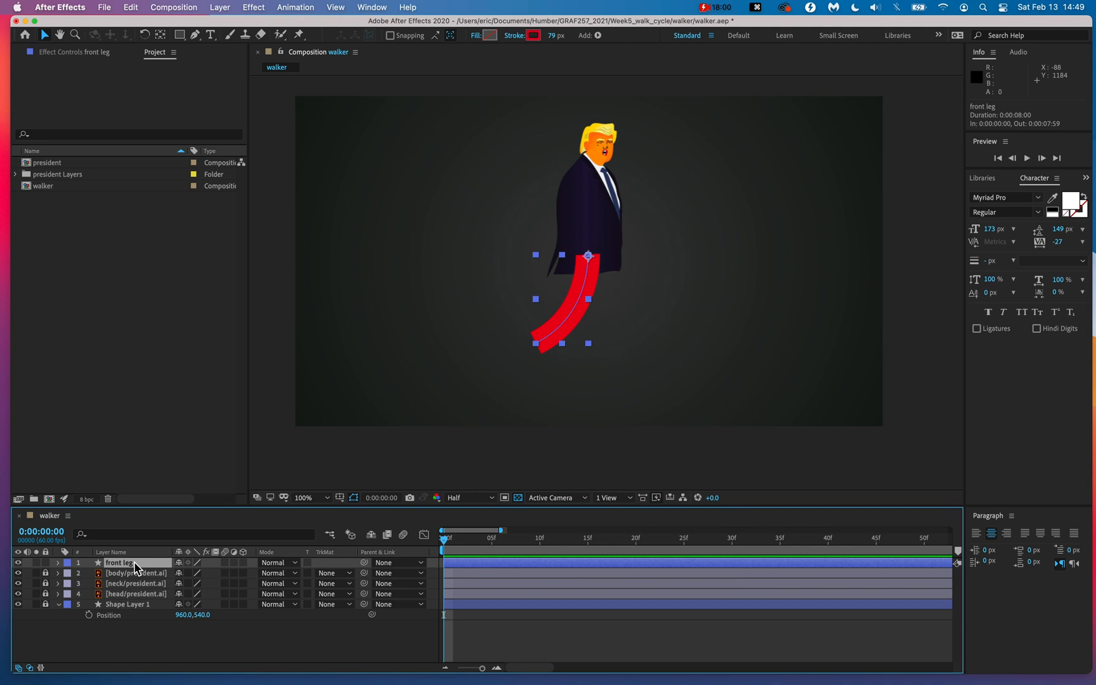
{"action": "key", "text": "super+d"}
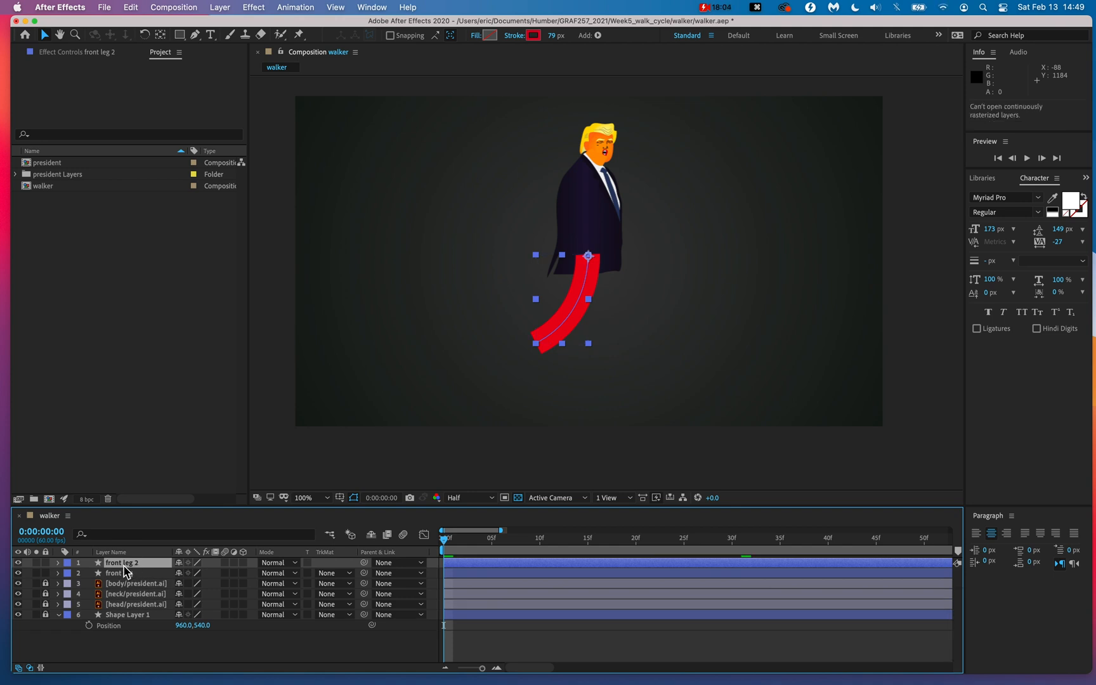
{"action": "right_click", "coordinate": [124, 564]}
{"action": "left_click", "coordinate": [164, 660]}
{"action": "type", "text": "fron"}
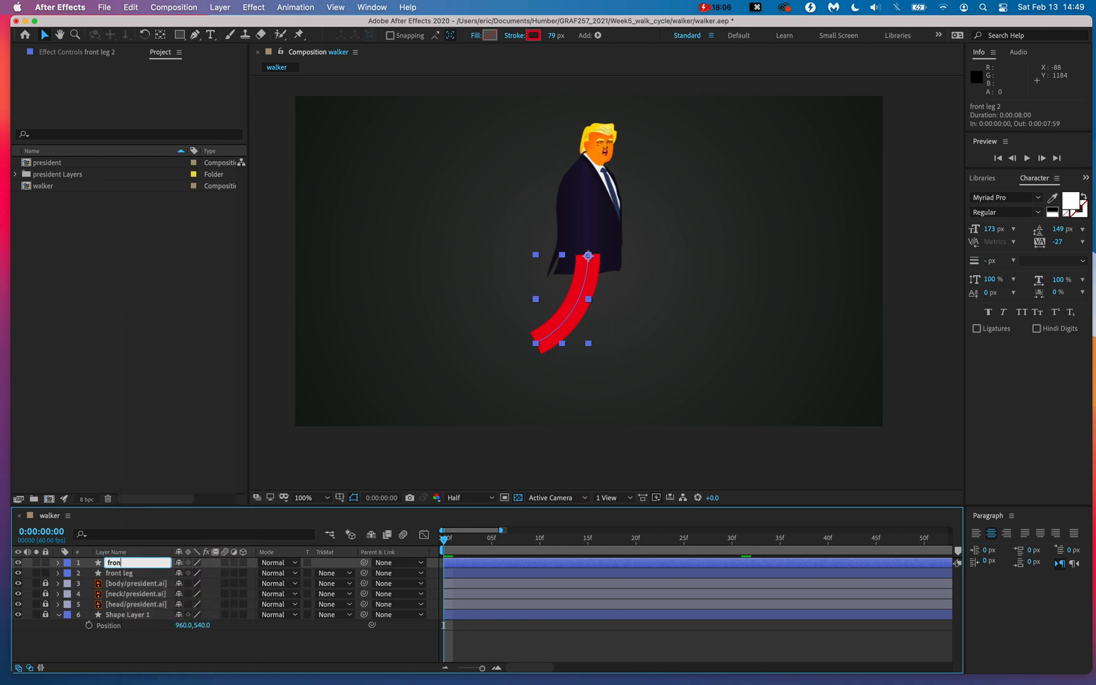
{"action": "key", "text": "Return"}
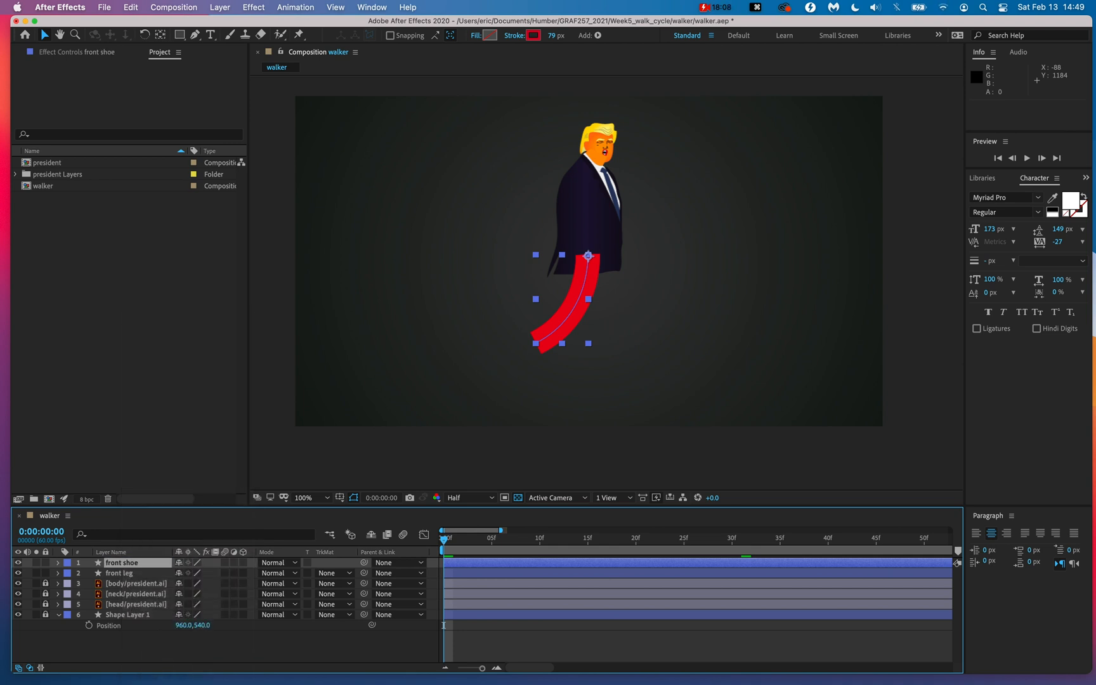
Step: Expand the front shoe layer's contents down to Shape 1 and show its Stroke 1 properties
{"action": "left_click", "coordinate": [58, 563]}
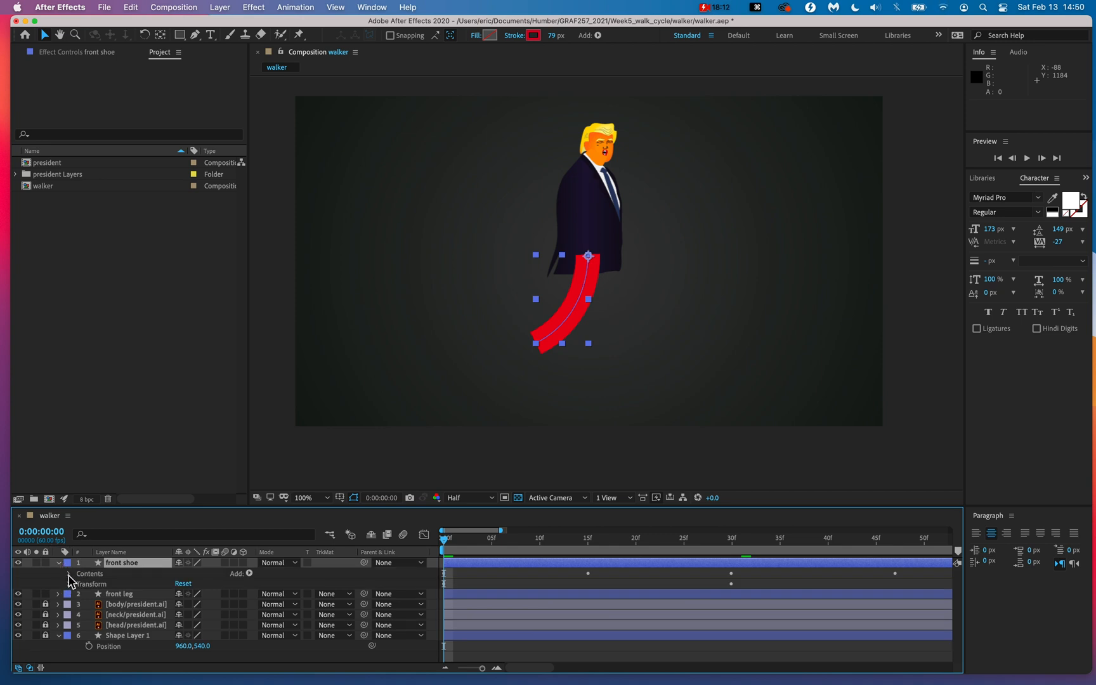
{"action": "left_click", "coordinate": [68, 573]}
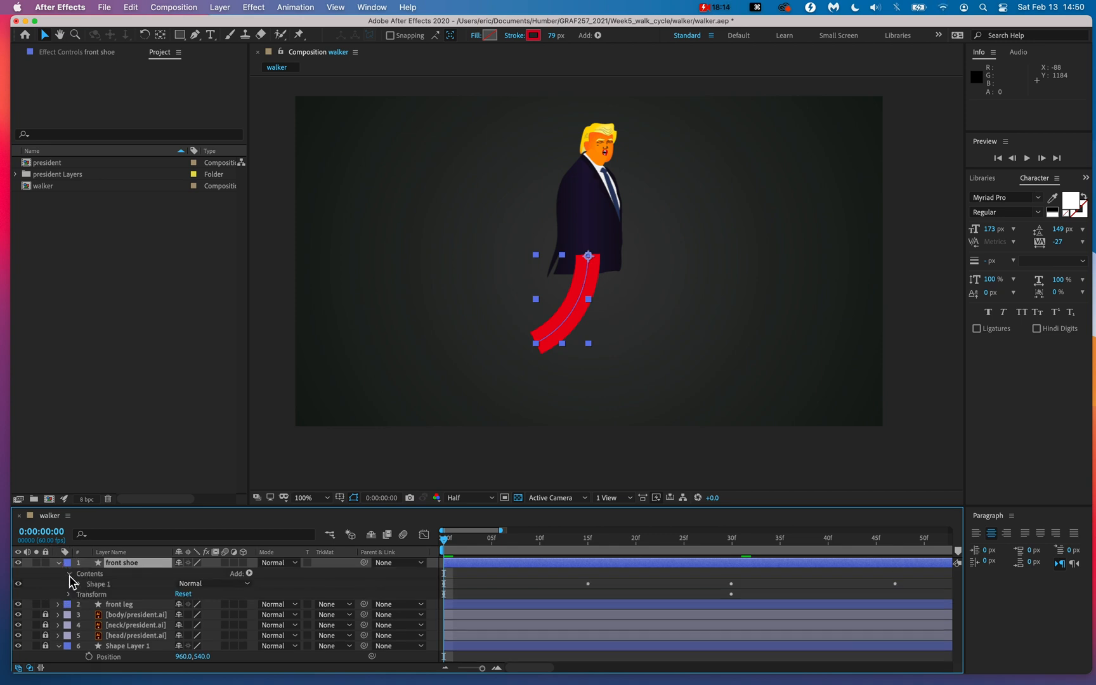
{"action": "key", "text": "alt+super+8"}
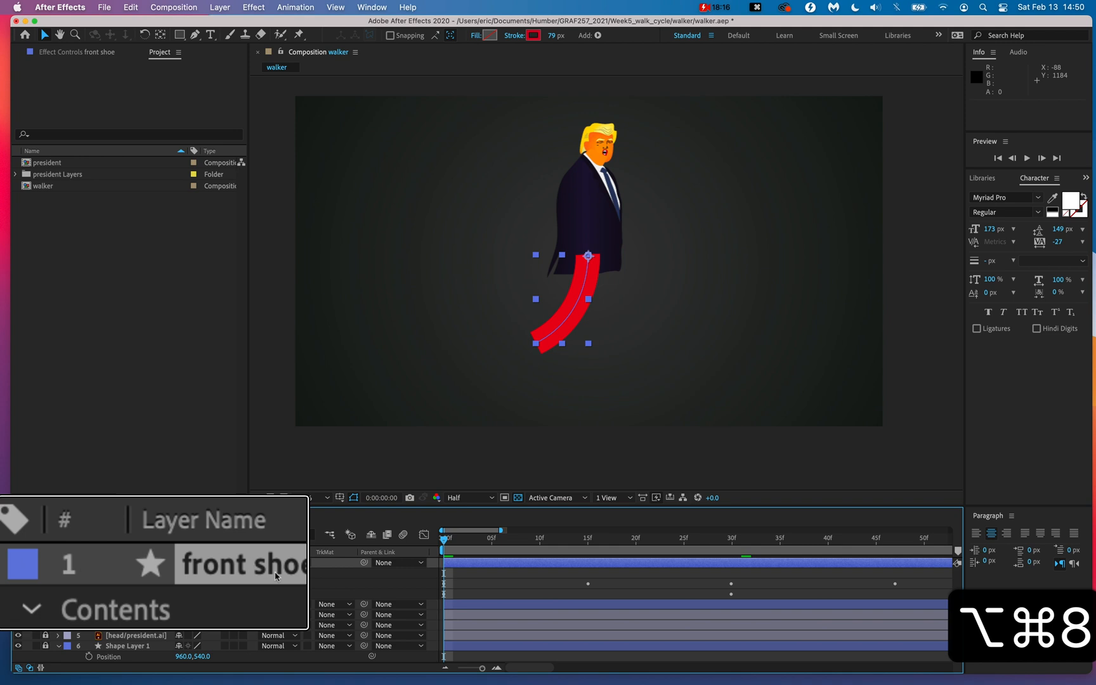
{"action": "left_click", "coordinate": [105, 582]}
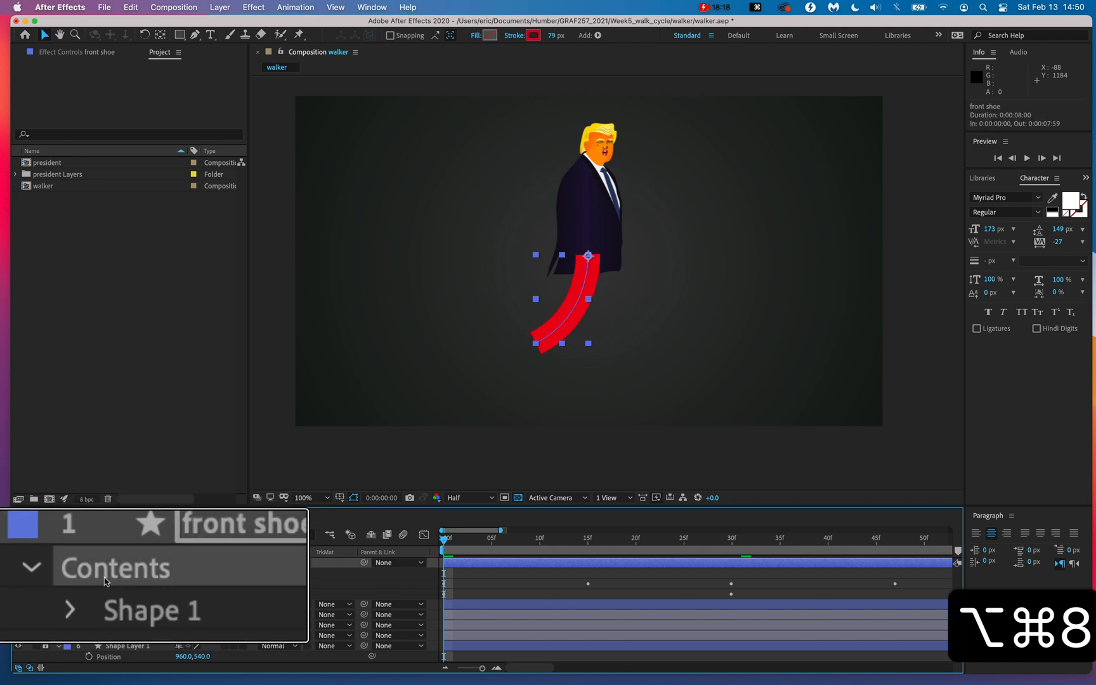
{"action": "left_click", "coordinate": [78, 584]}
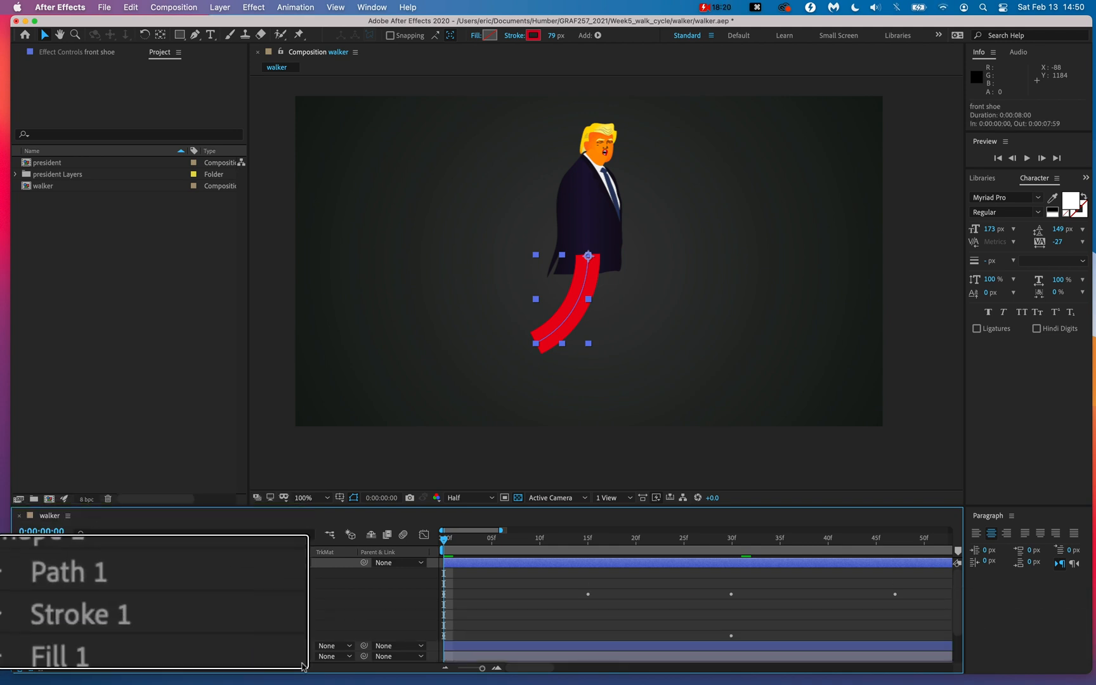
{"action": "left_click", "coordinate": [105, 625]}
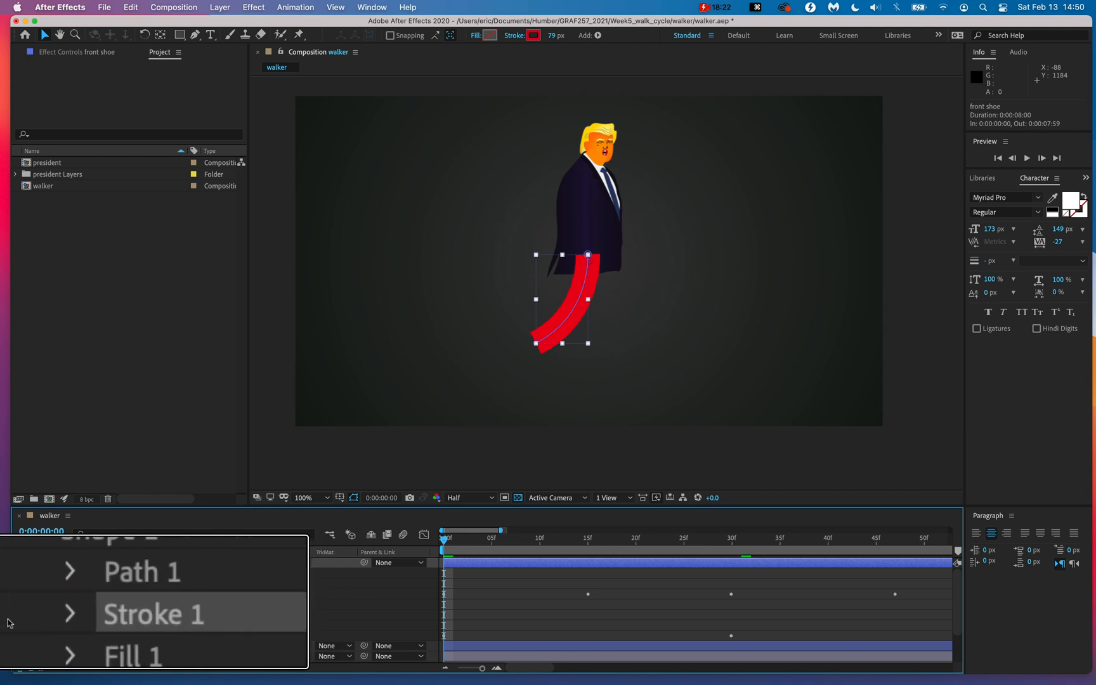
{"action": "left_click", "coordinate": [70, 613]}
{"action": "key", "text": "alt+super+8"}
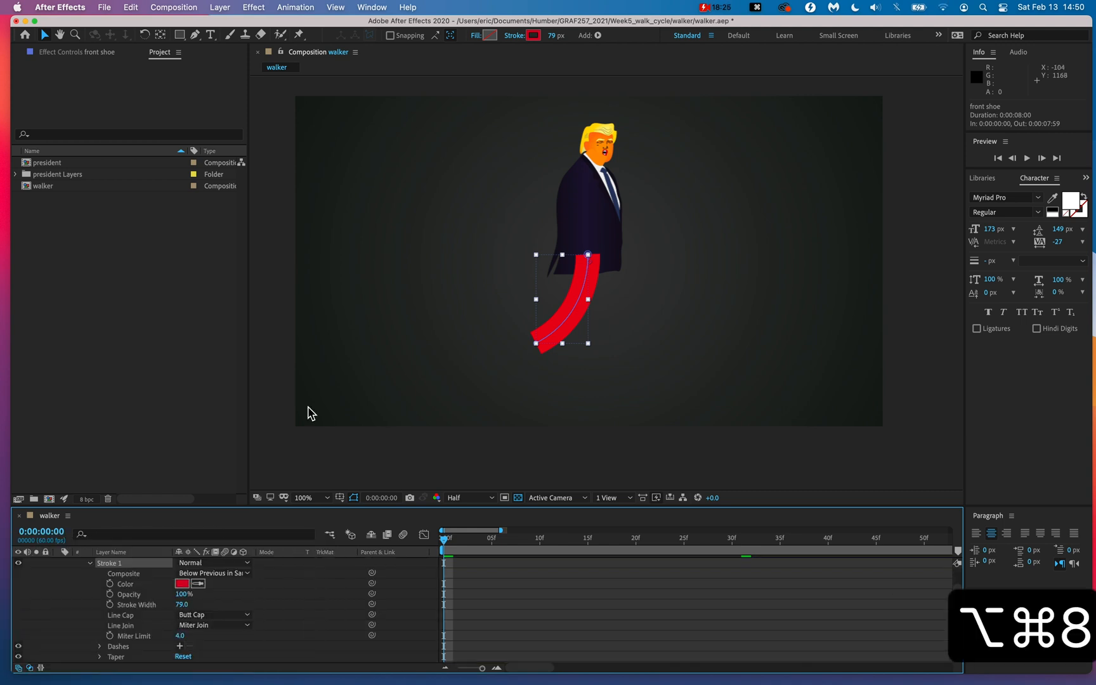
Step: Recolour the front shoe's Stroke 1 to magenta FF00E2 and collapse the stroke's properties
{"action": "left_click", "coordinate": [182, 584]}
{"action": "mouse_move", "coordinate": [768, 246]}
{"action": "left_mouse_down"}
{"action": "mouse_move", "coordinate": [791, 232]}
{"action": "mouse_move", "coordinate": [698, 377]}
{"action": "left_mouse_up"}
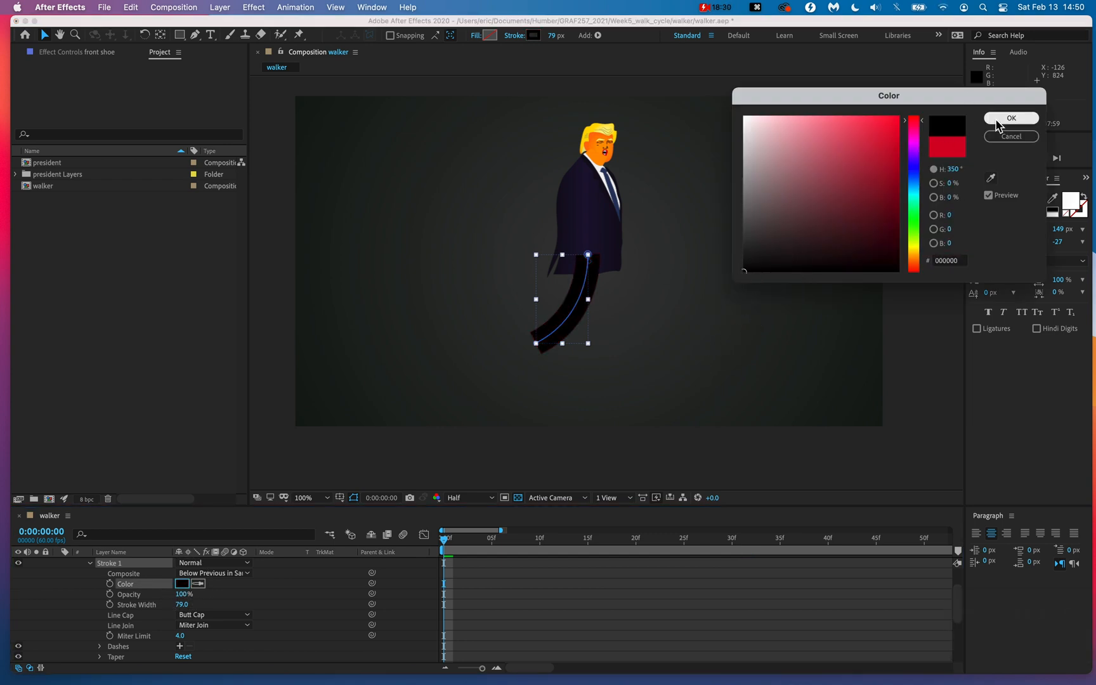
{"action": "left_click", "coordinate": [914, 138]}
{"action": "left_click_drag", "start_coordinate": [886, 187], "coordinate": [910, 93]}
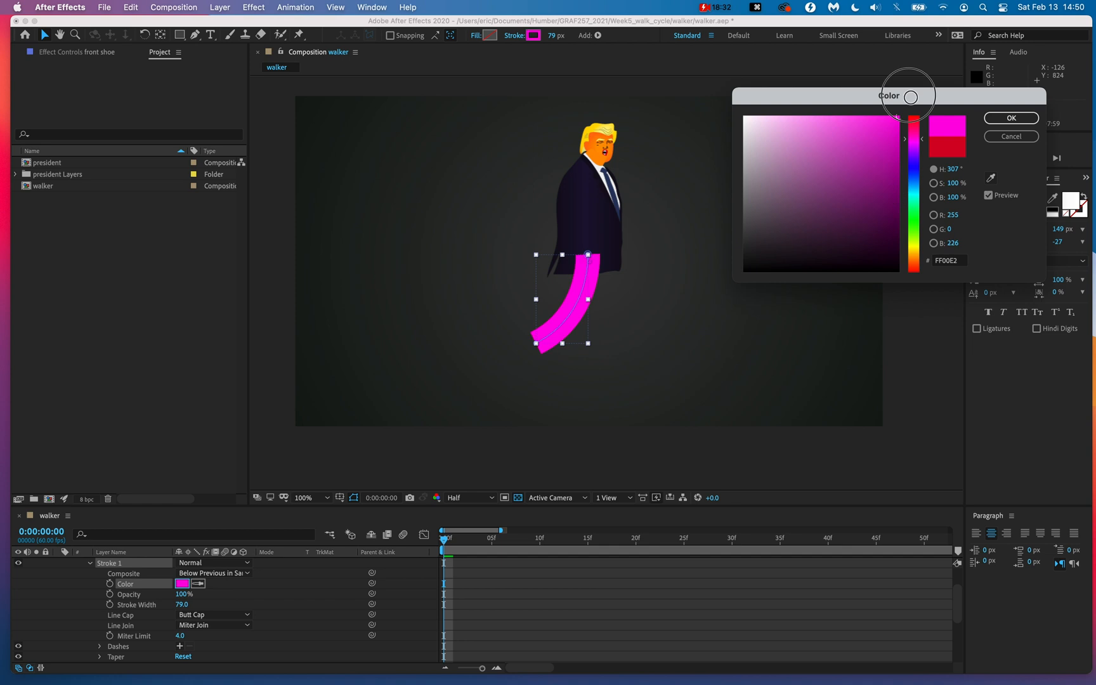
{"action": "left_click", "coordinate": [1011, 119]}
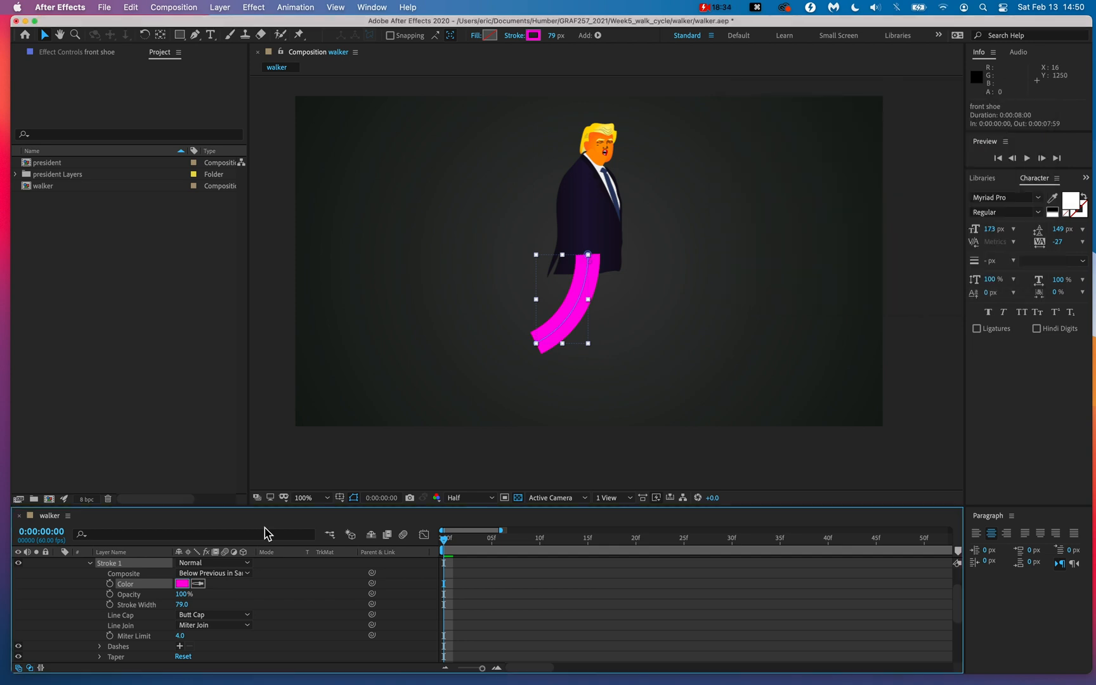
{"action": "scroll", "coordinate": [121, 609], "scroll_direction": "up", "scroll_amount": 1}
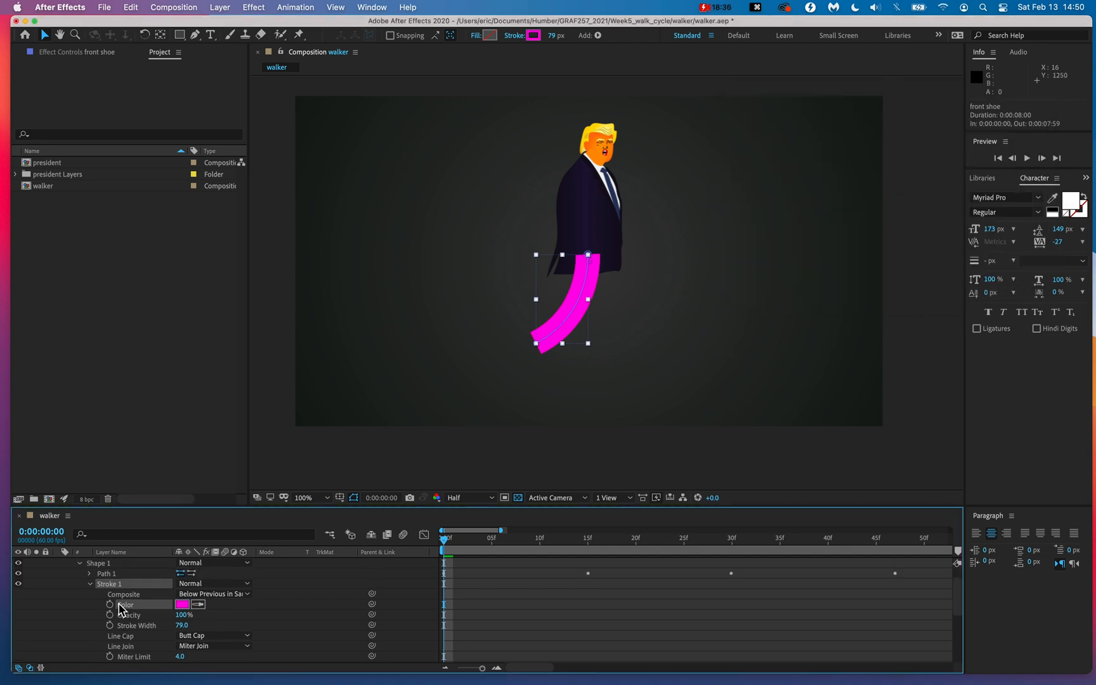
{"action": "left_click", "coordinate": [90, 583]}
{"action": "scroll", "coordinate": [198, 631], "scroll_direction": "up", "scroll_amount": 2}
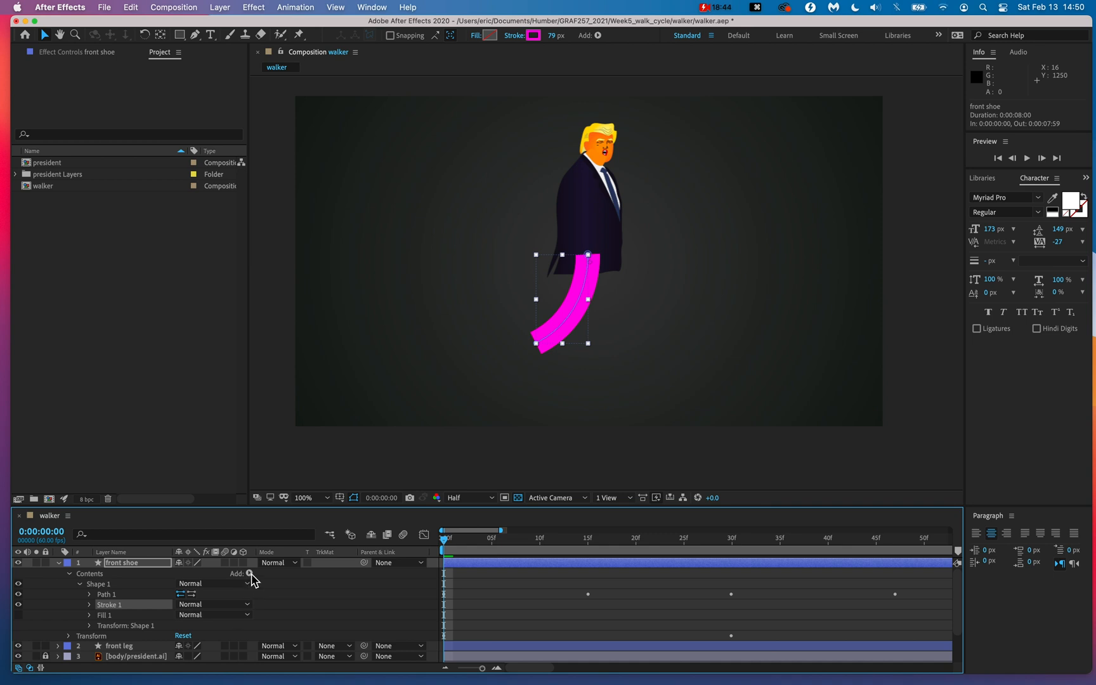
Step: Add a Trim Paths operator to Shape 1 of the front shoe layer
{"action": "key", "text": "alt+super+8"}
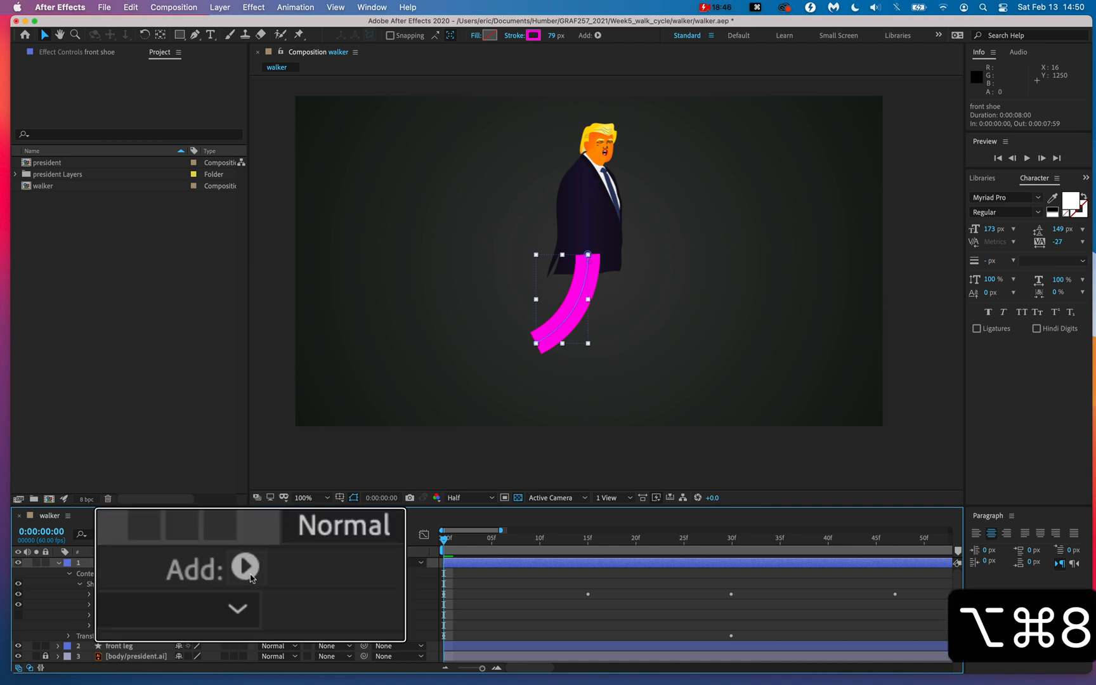
{"action": "key", "text": "alt+super+8"}
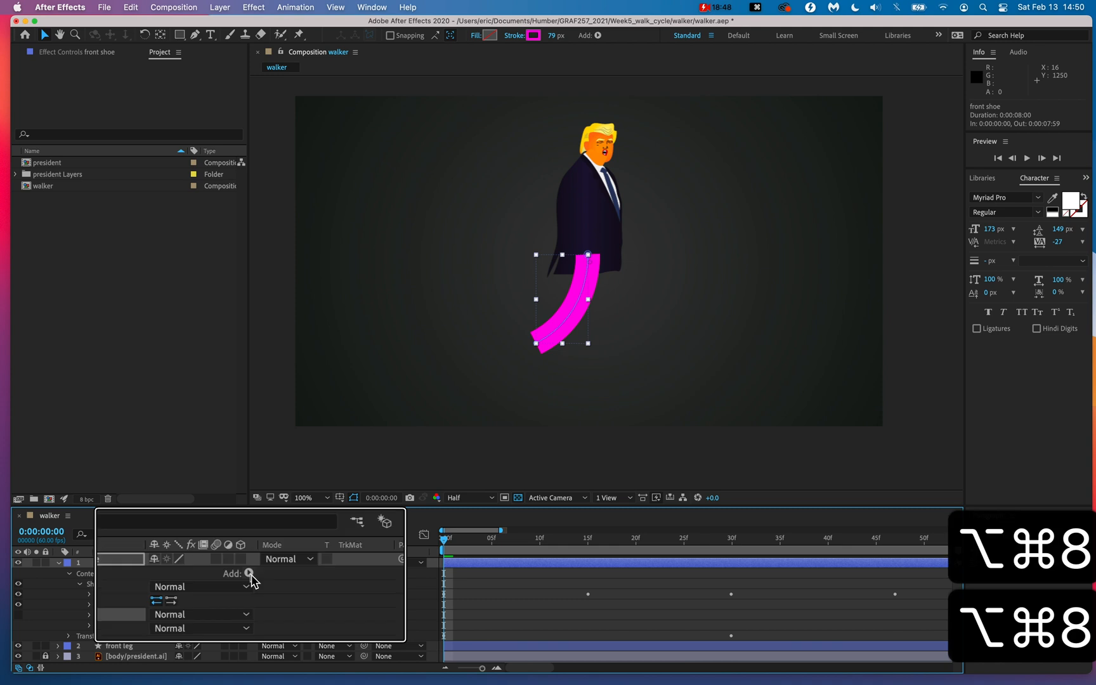
{"action": "left_click", "coordinate": [249, 574]}
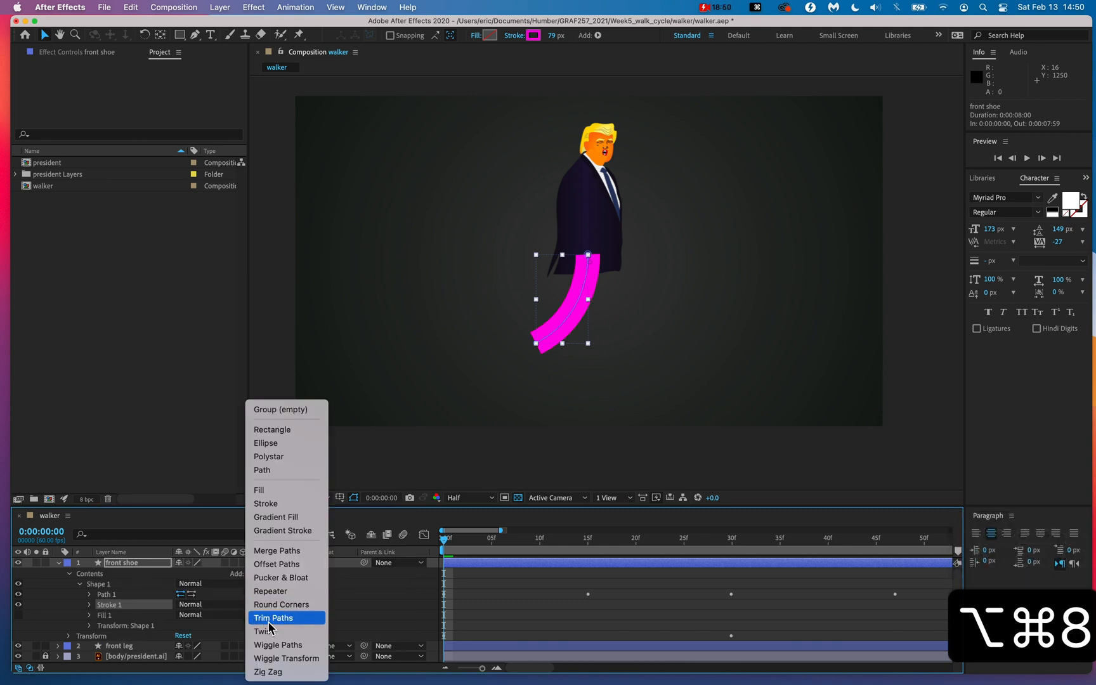
{"action": "key", "text": "alt+super+8"}
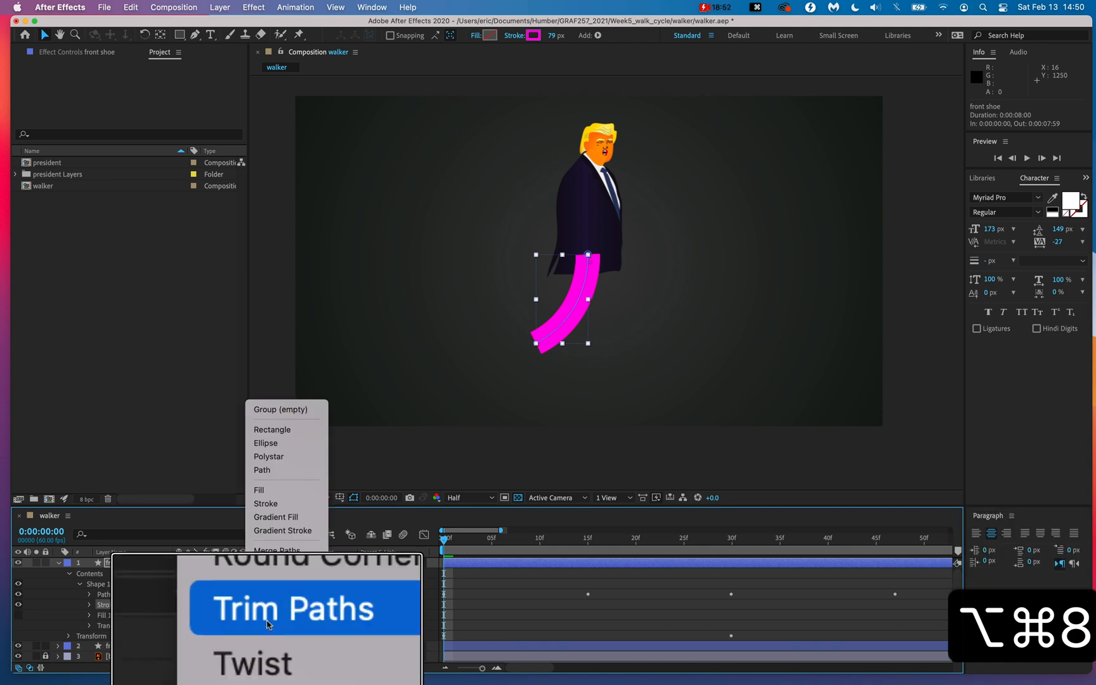
{"action": "key", "text": "alt+super+8"}
{"action": "left_click", "coordinate": [269, 620]}
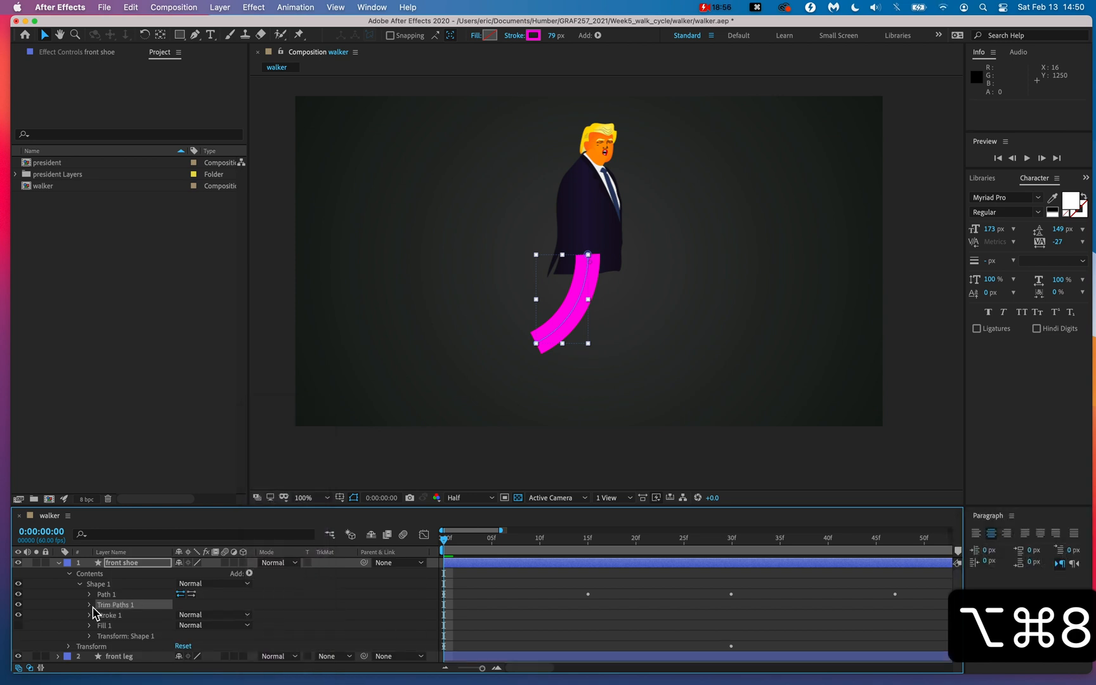
Step: Set the front shoe's Trim Paths Start to 81% so only the end of the leg is covered
{"action": "key", "text": "alt+super+8"}
{"action": "left_click", "coordinate": [90, 605]}
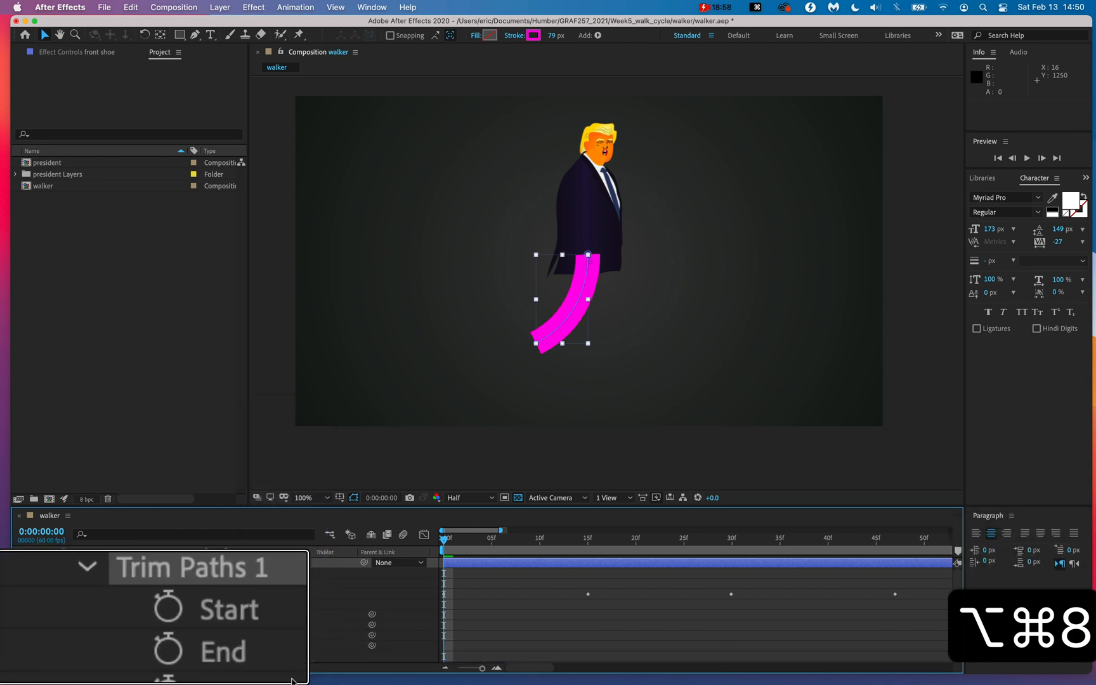
{"action": "left_click_drag", "start_coordinate": [251, 648], "coordinate": [219, 648]}
{"action": "key", "text": "super+z"}
{"action": "left_click_drag", "start_coordinate": [198, 604], "coordinate": [296, 610]}
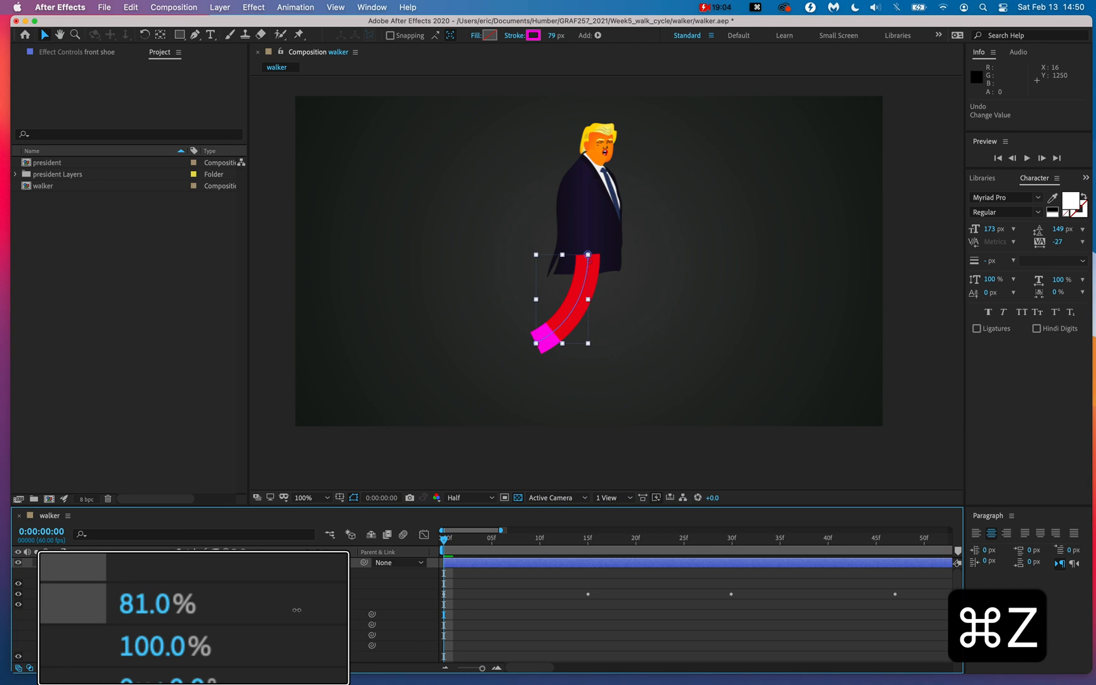
{"action": "key", "text": "alt+super+8"}
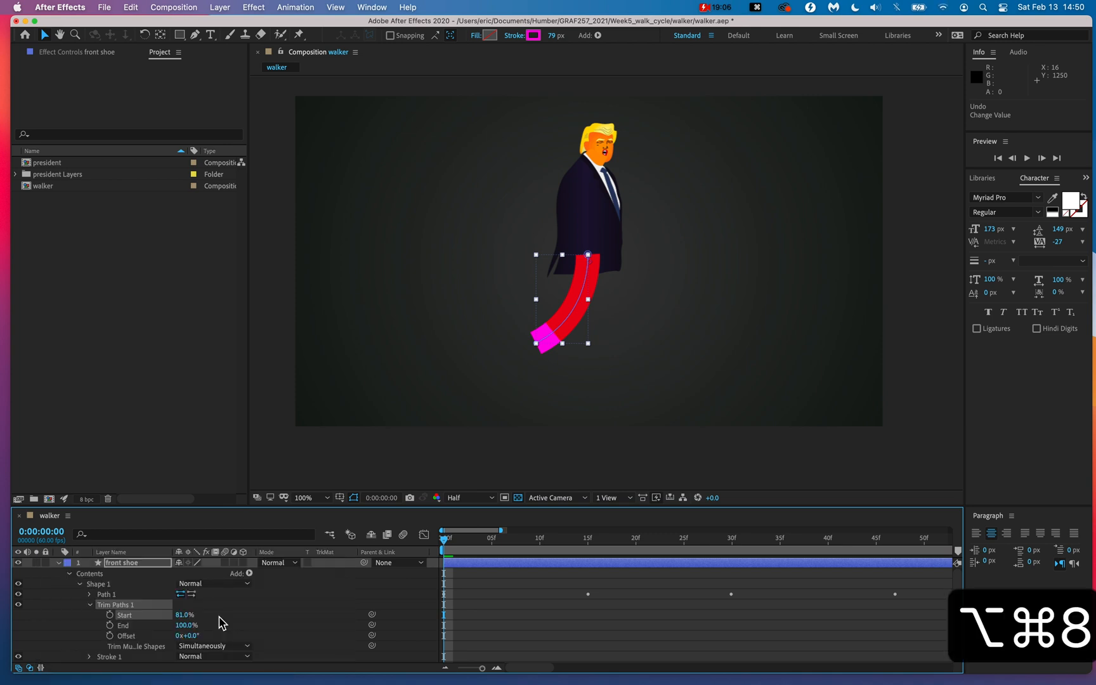
Step: Change the front shoe's stroke colour to bright green and deselect the layer
{"action": "scroll", "coordinate": [124, 622], "scroll_direction": "down", "scroll_amount": 3}
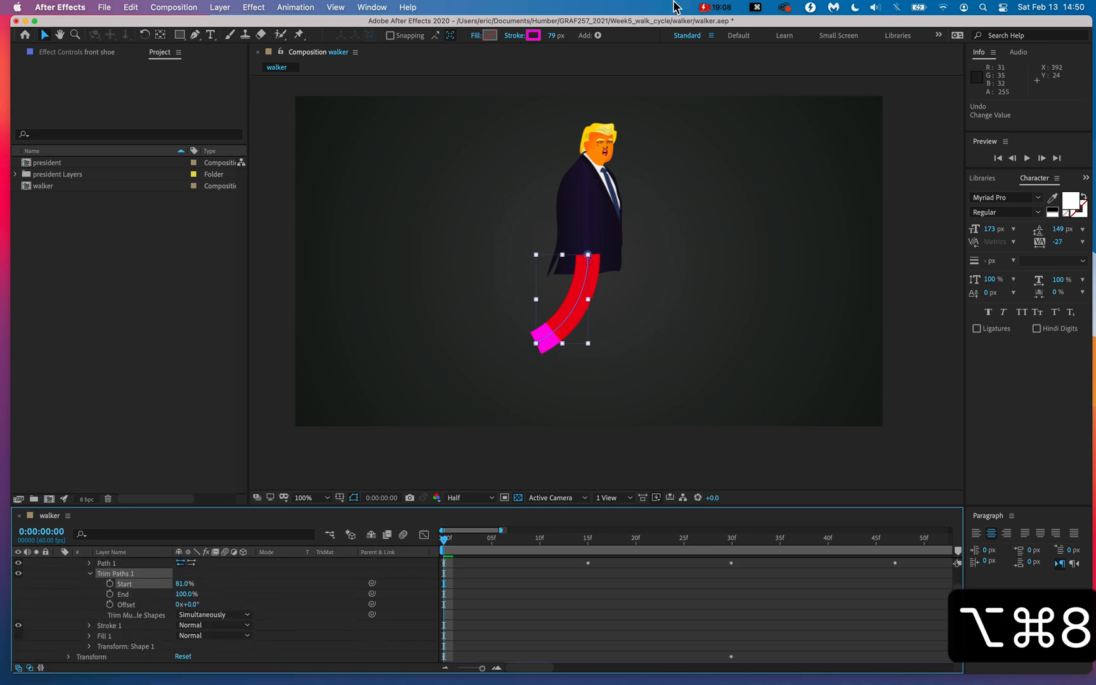
{"action": "left_click", "coordinate": [534, 36]}
{"action": "mouse_move", "coordinate": [864, 228]}
{"action": "left_mouse_down"}
{"action": "mouse_move", "coordinate": [876, 212]}
{"action": "mouse_move", "coordinate": [886, 283]}
{"action": "mouse_move", "coordinate": [923, 245]}
{"action": "mouse_move", "coordinate": [923, 222]}
{"action": "left_mouse_up"}
{"action": "left_click_drag", "start_coordinate": [889, 125], "coordinate": [896, 124]}
{"action": "left_click", "coordinate": [1012, 118]}
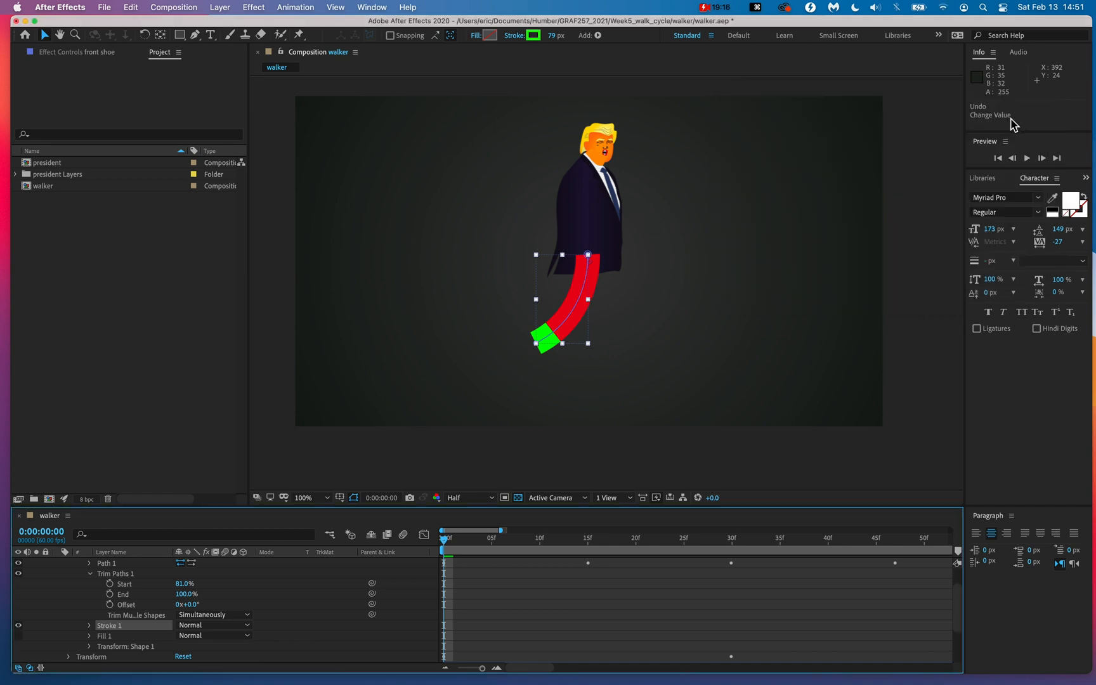
{"action": "left_click", "coordinate": [333, 458]}
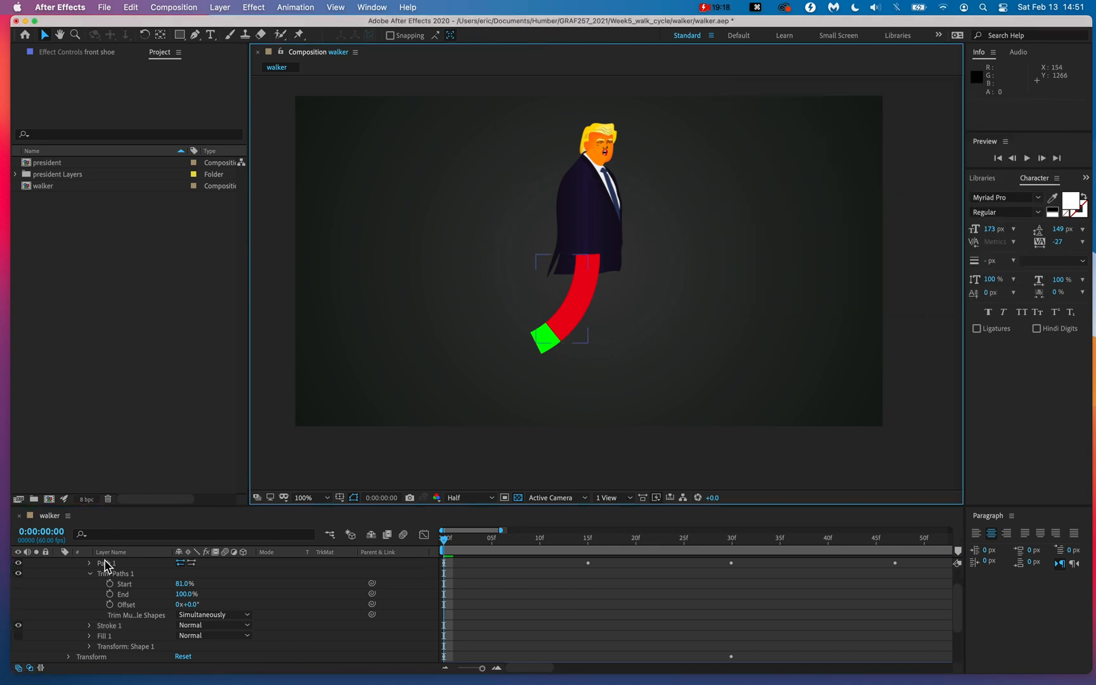
Step: Collapse the front shoe layer's properties and preview the leg cycle with the shoe attached
{"action": "scroll", "coordinate": [134, 589], "scroll_direction": "up", "scroll_amount": 2}
{"action": "left_click", "coordinate": [66, 565]}
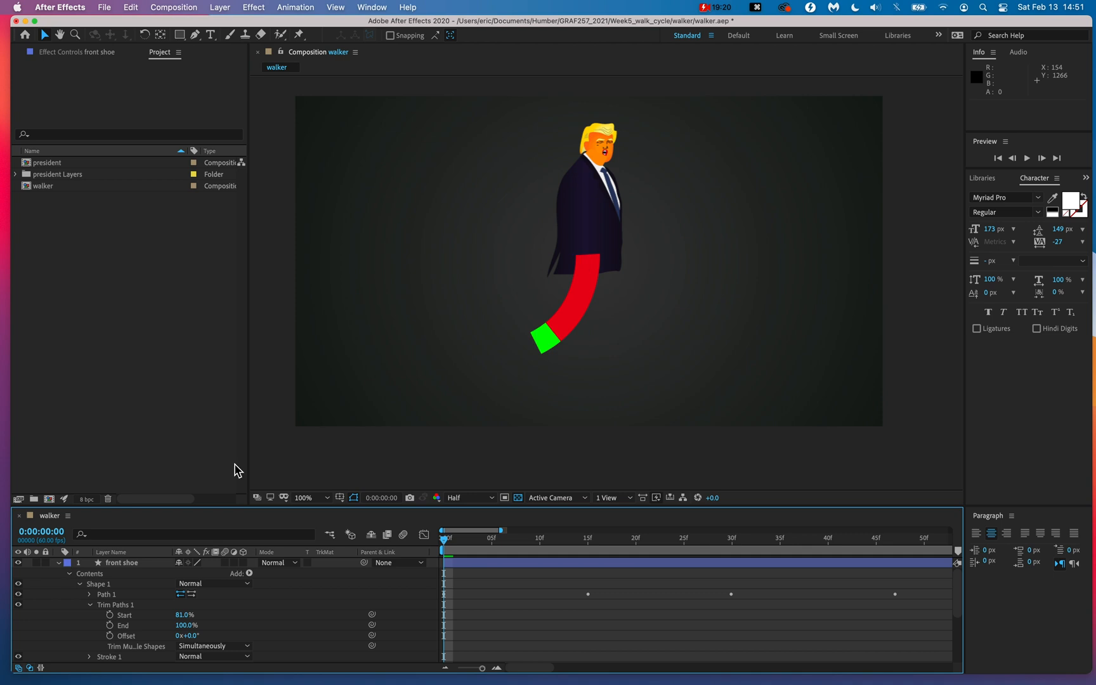
{"action": "left_click", "coordinate": [134, 616]}
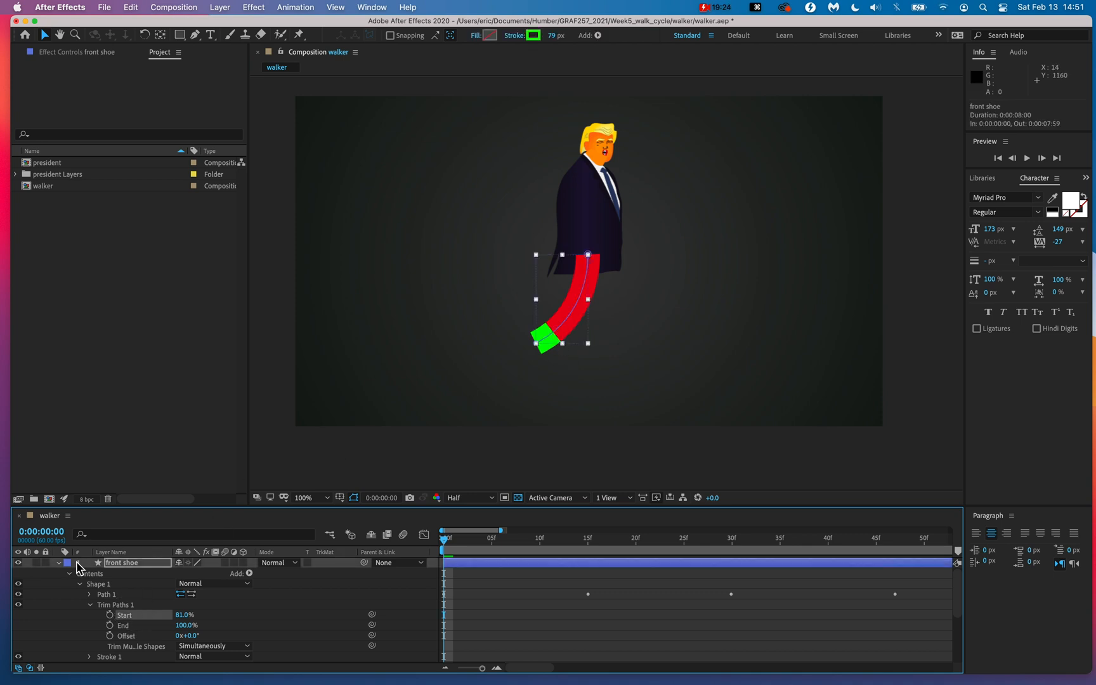
{"action": "left_click", "coordinate": [249, 610]}
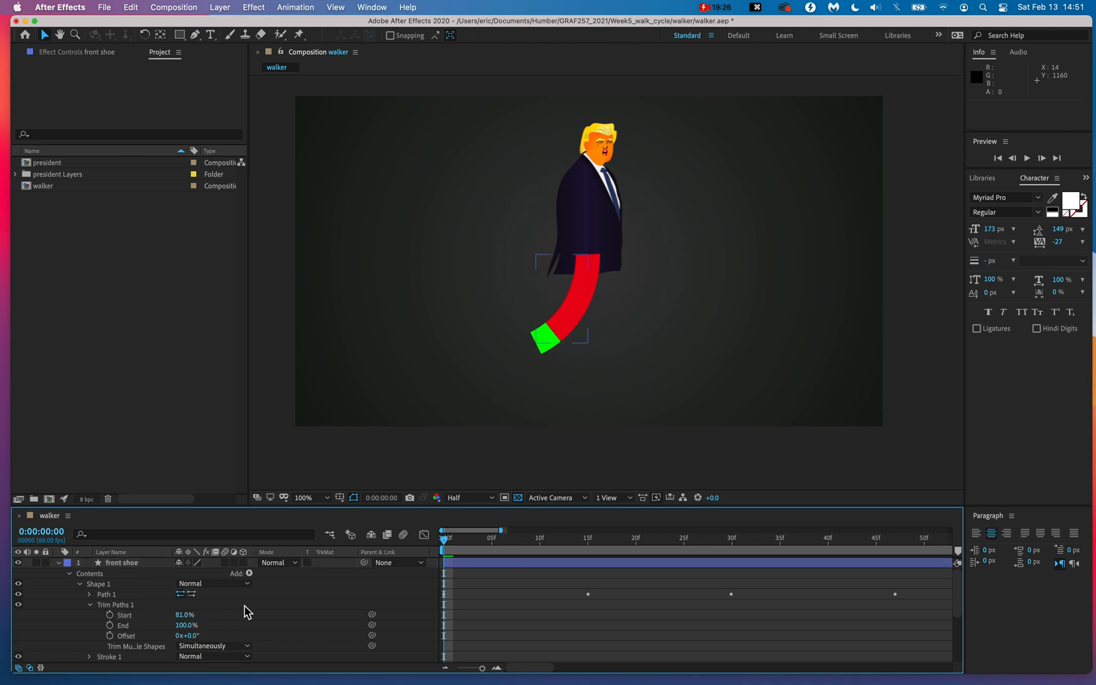
{"action": "left_click", "coordinate": [60, 563]}
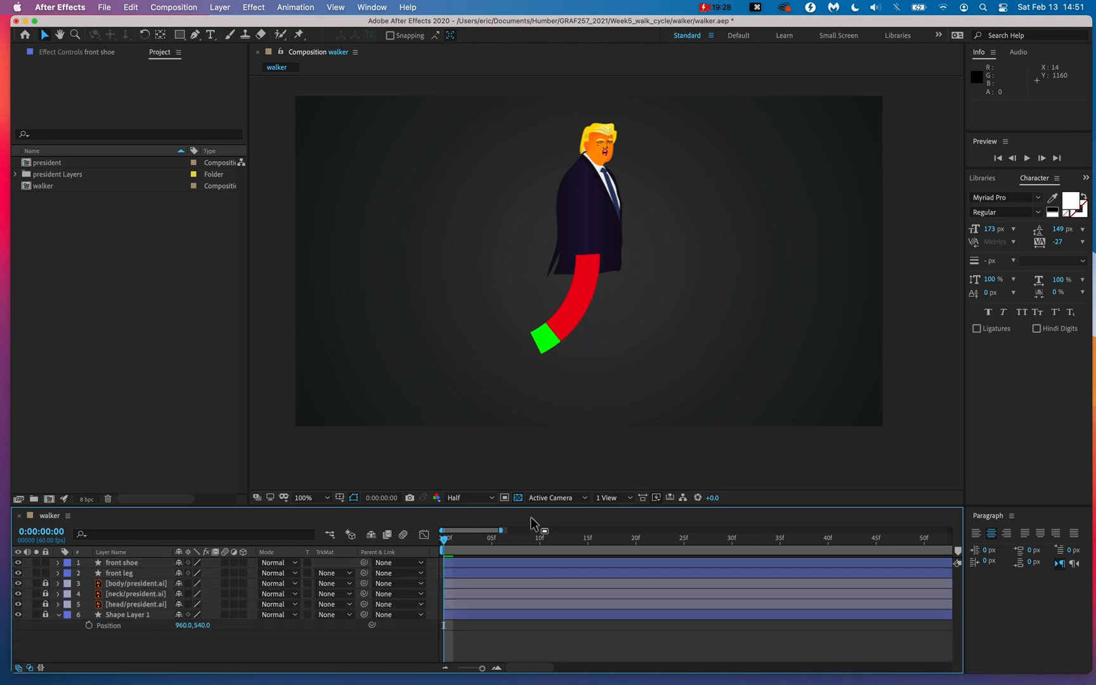
{"action": "key", "text": "space"}
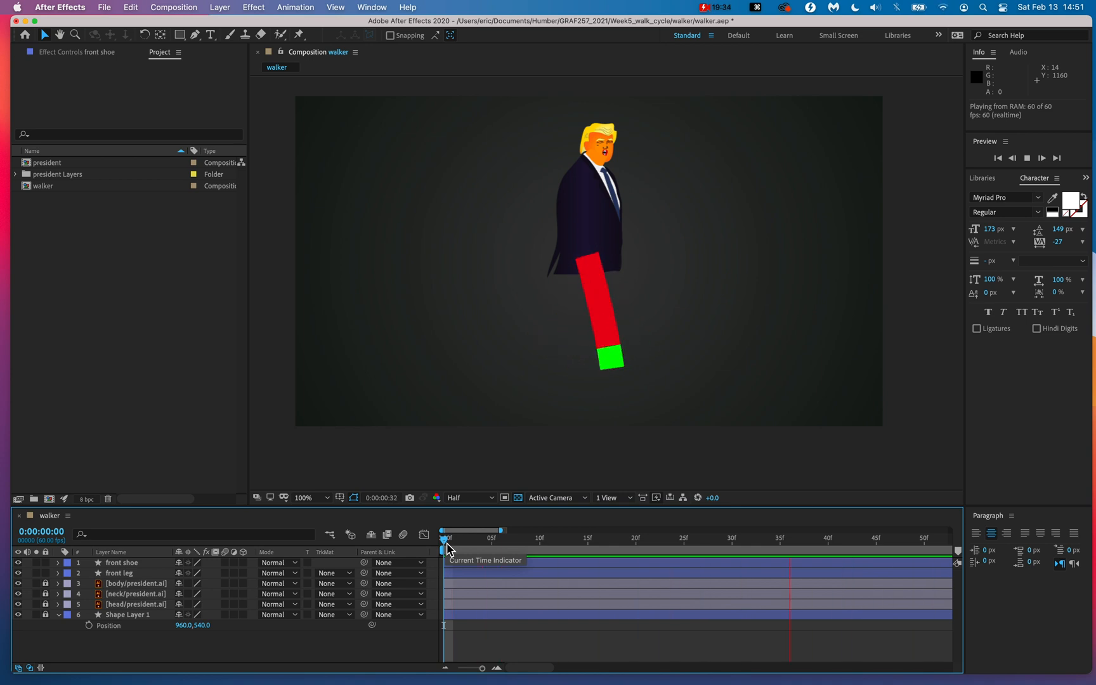
{"action": "key", "text": "space"}
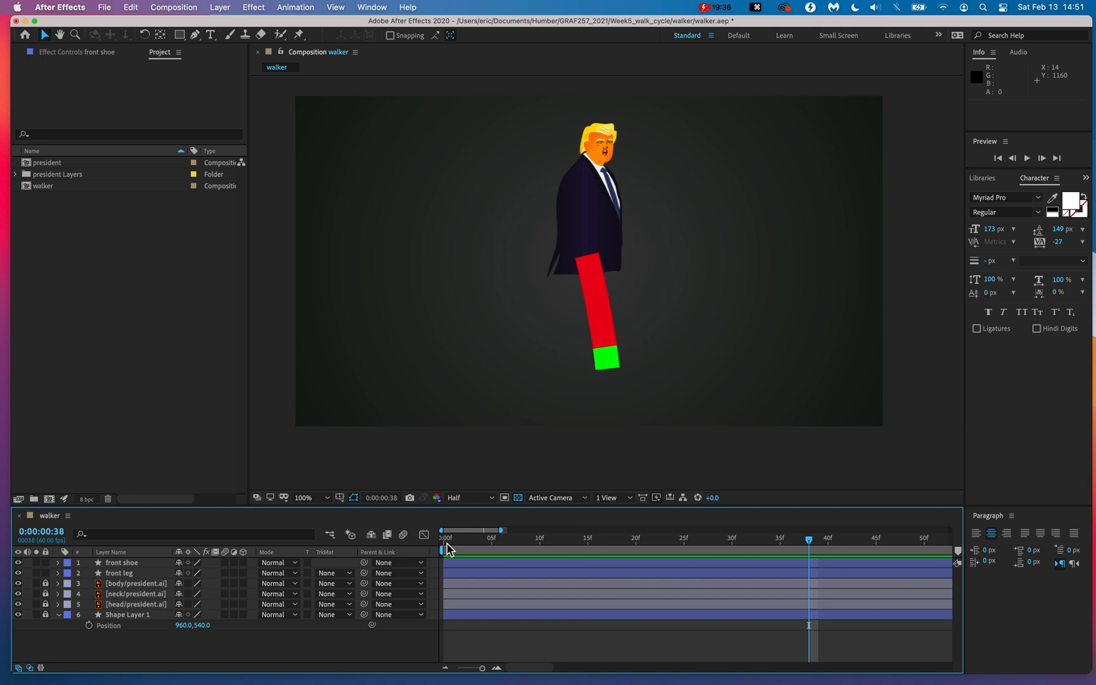
Step: Duplicate the front shoe and front leg layers together
{"action": "left_click", "coordinate": [144, 567]}
{"action": "left_click", "coordinate": [143, 573], "text": "shift"}
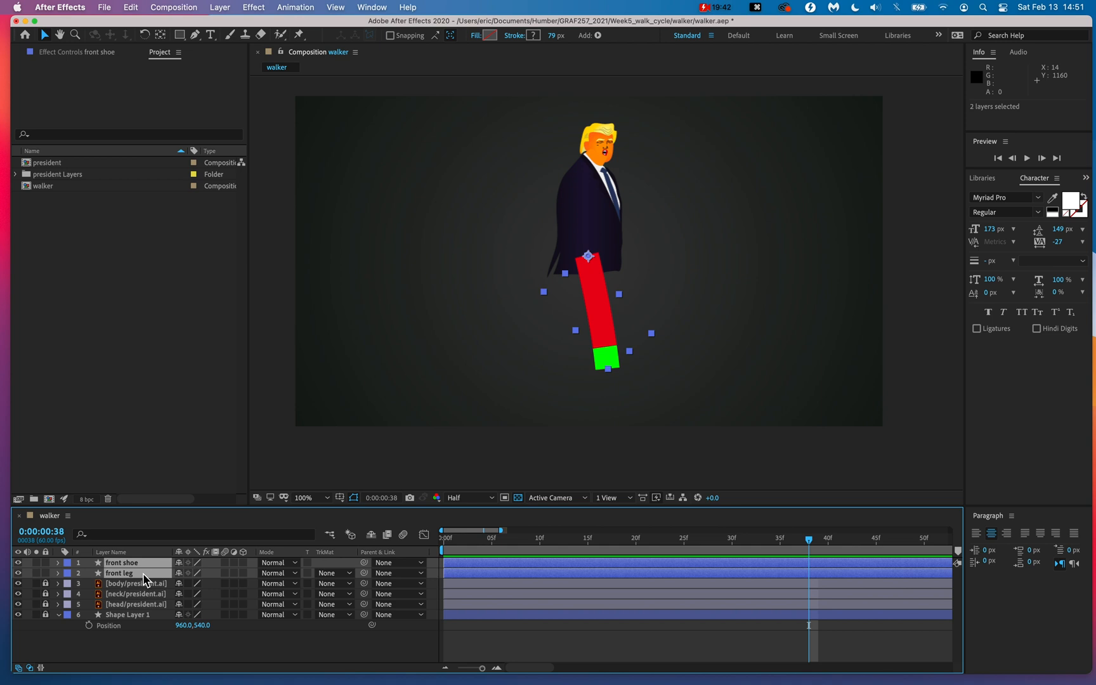
{"action": "right_click", "coordinate": [138, 540]}
{"action": "mouse_move", "coordinate": [159, 378]}
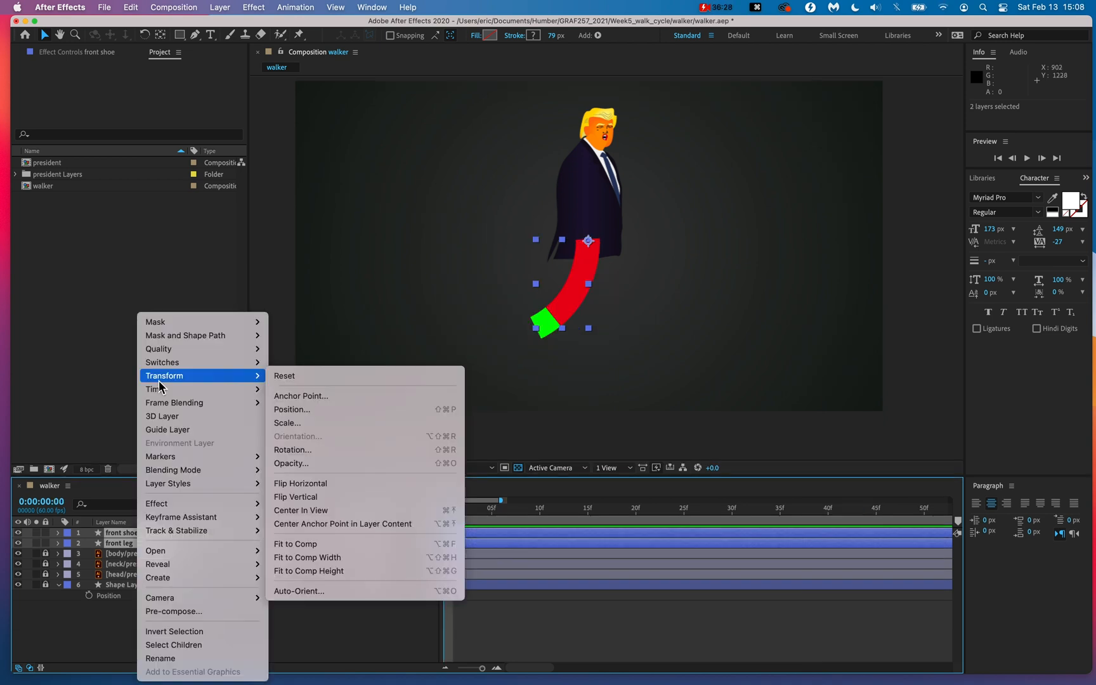
{"action": "left_click", "coordinate": [168, 7]}
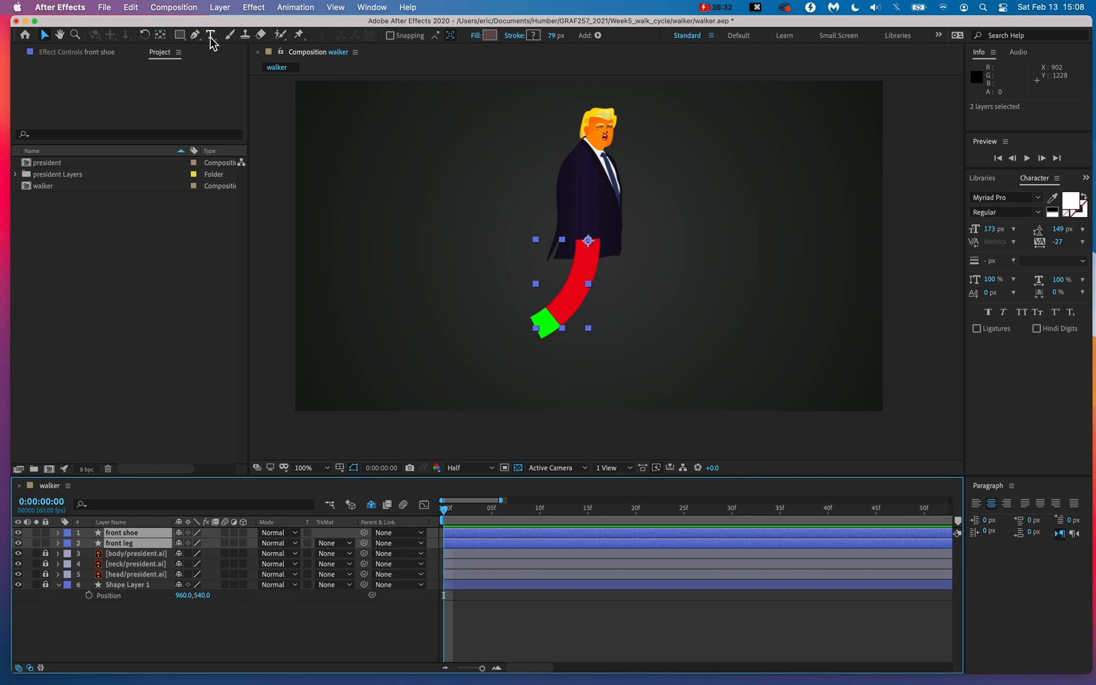
{"action": "left_click", "coordinate": [185, 7]}
{"action": "left_click", "coordinate": [157, 177]}
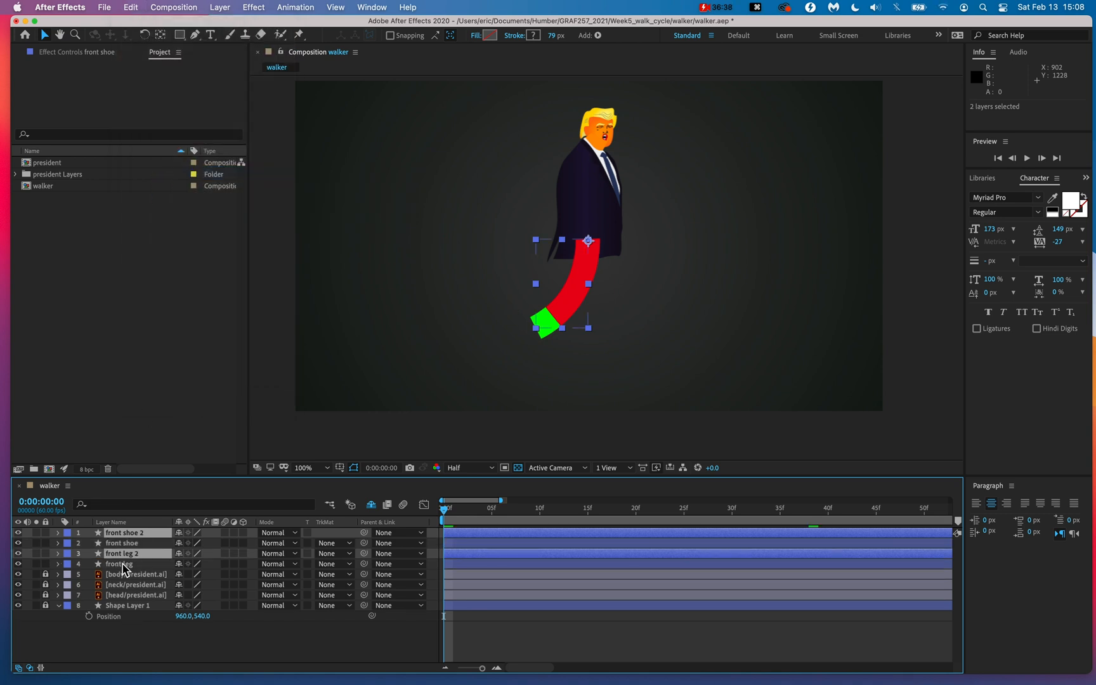
{"action": "key", "text": "alt+super+8"}
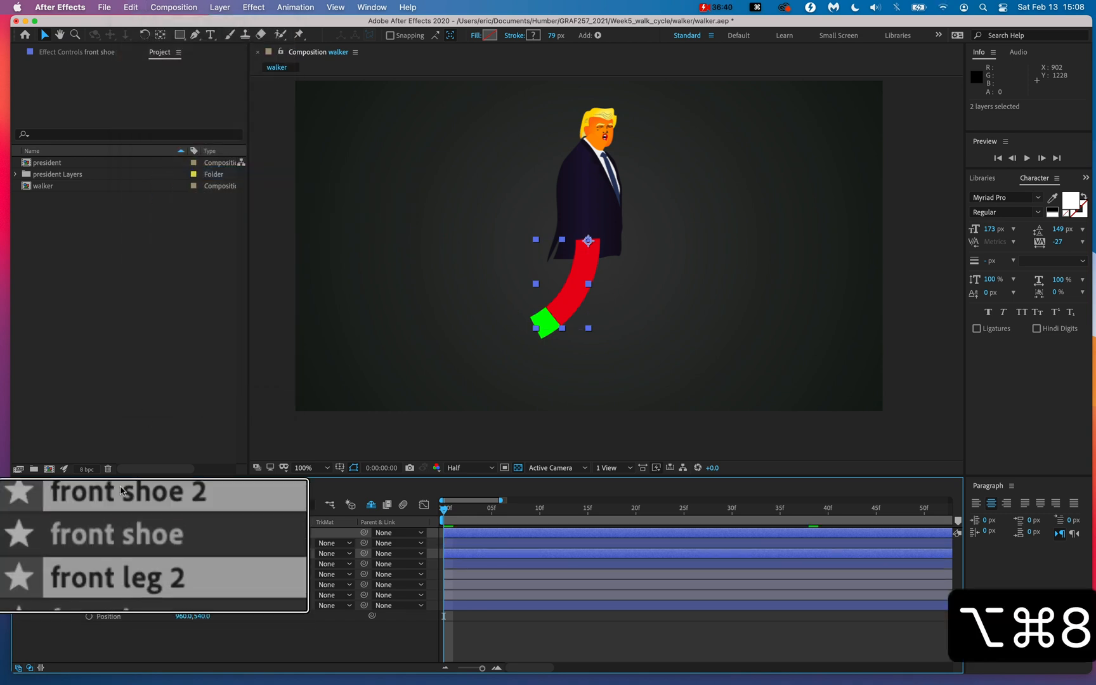
{"action": "key", "text": "alt+super+8"}
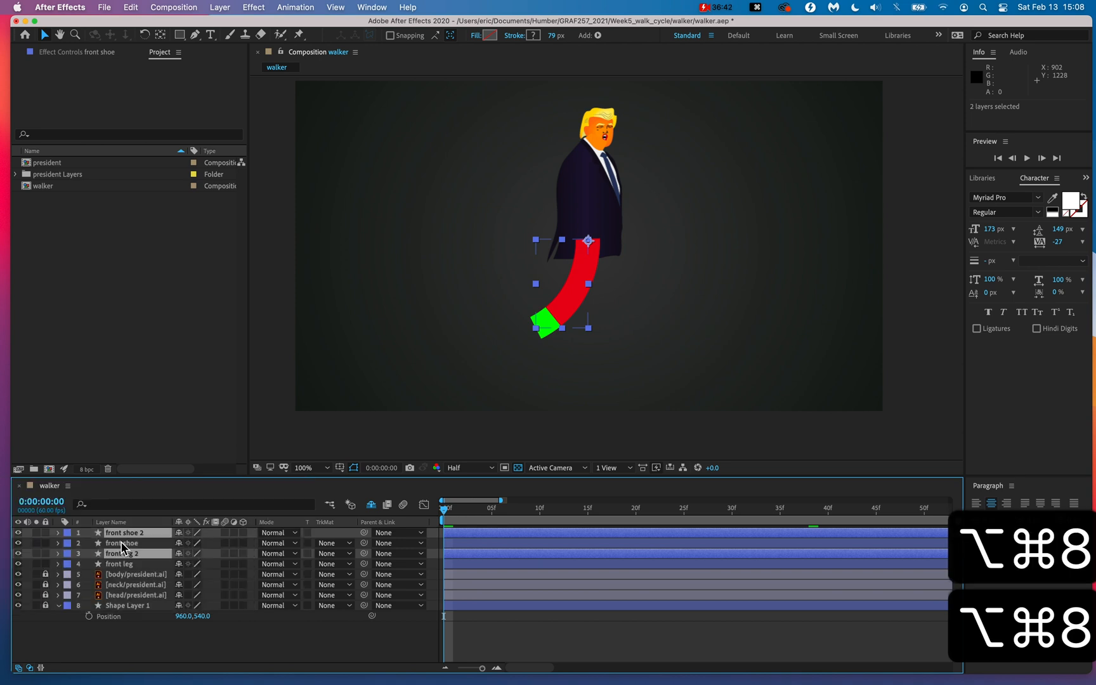
Step: Move the front shoe copy directly above the front leg copy and rename it "back show"
{"action": "left_click", "coordinate": [134, 594]}
{"action": "left_click_drag", "start_coordinate": [127, 533], "coordinate": [134, 558]}
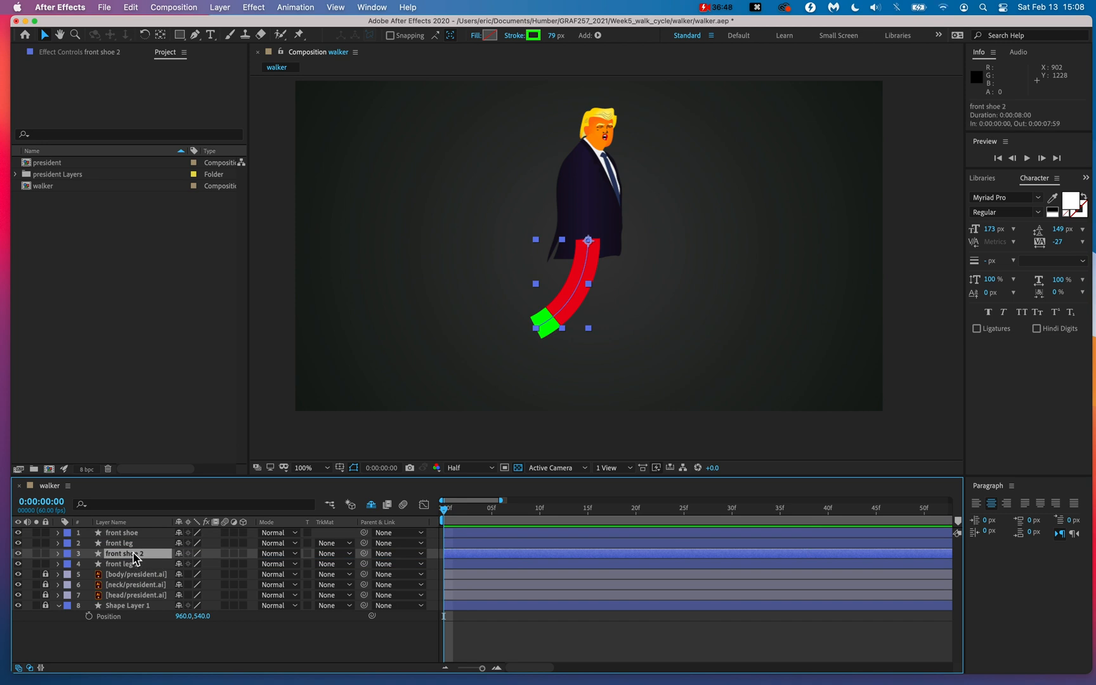
{"action": "right_click", "coordinate": [134, 558]}
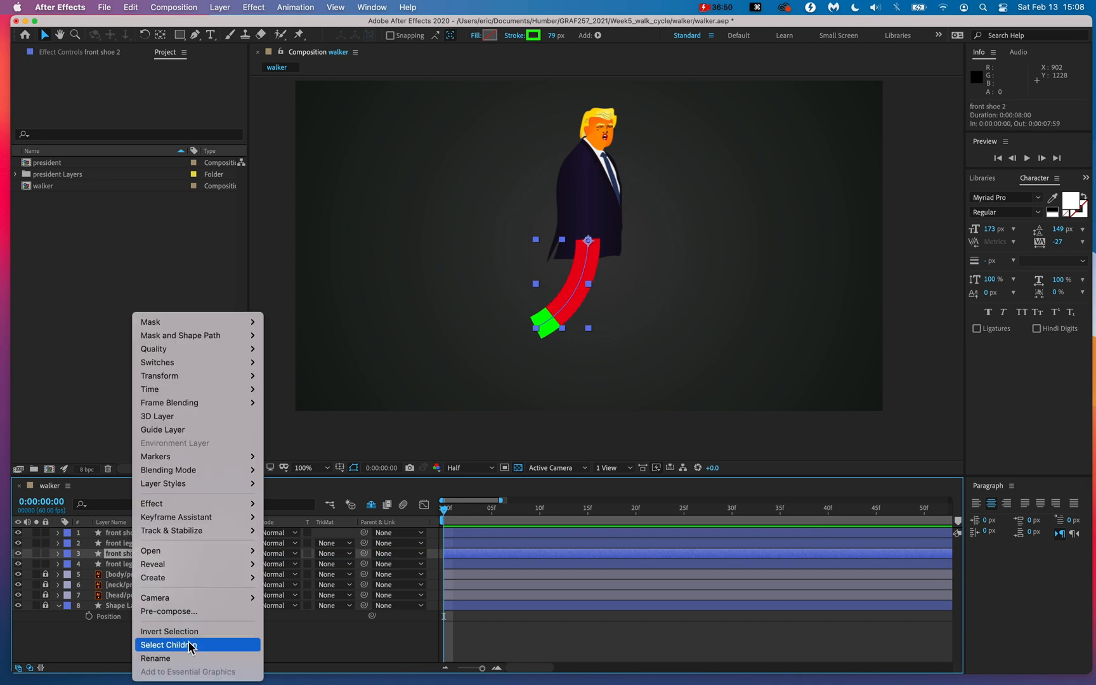
{"action": "left_click", "coordinate": [155, 658]}
{"action": "type", "text": "back show"}
{"action": "key", "text": "Return"}
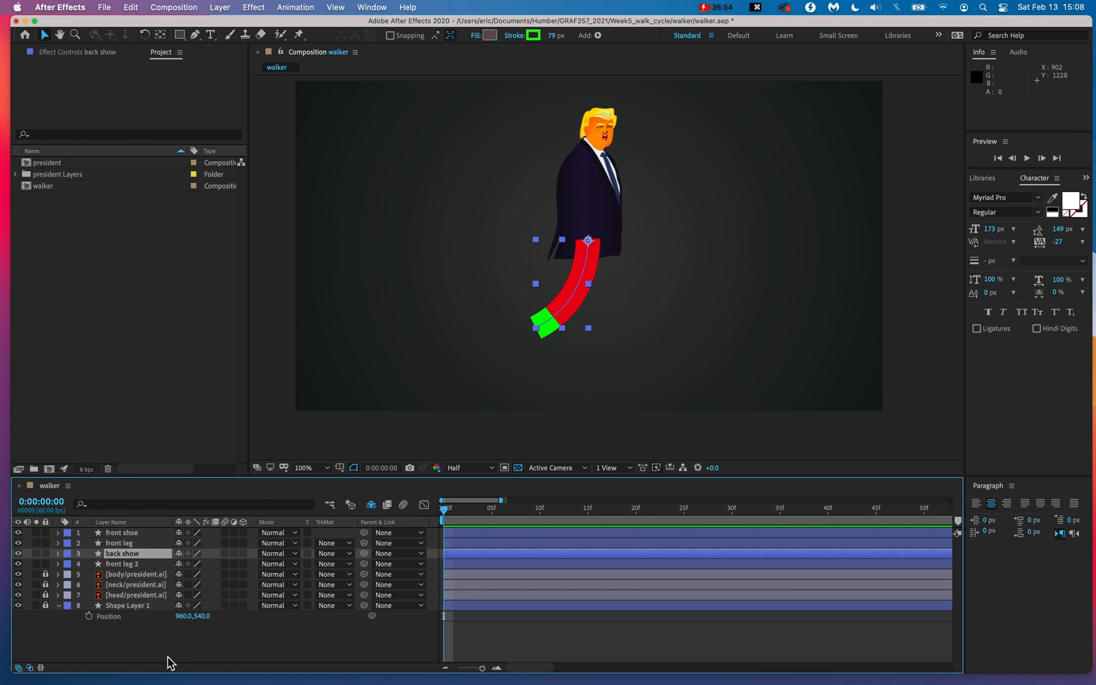
Step: Rename the front leg copy as "back leg"
{"action": "left_click", "coordinate": [136, 566]}
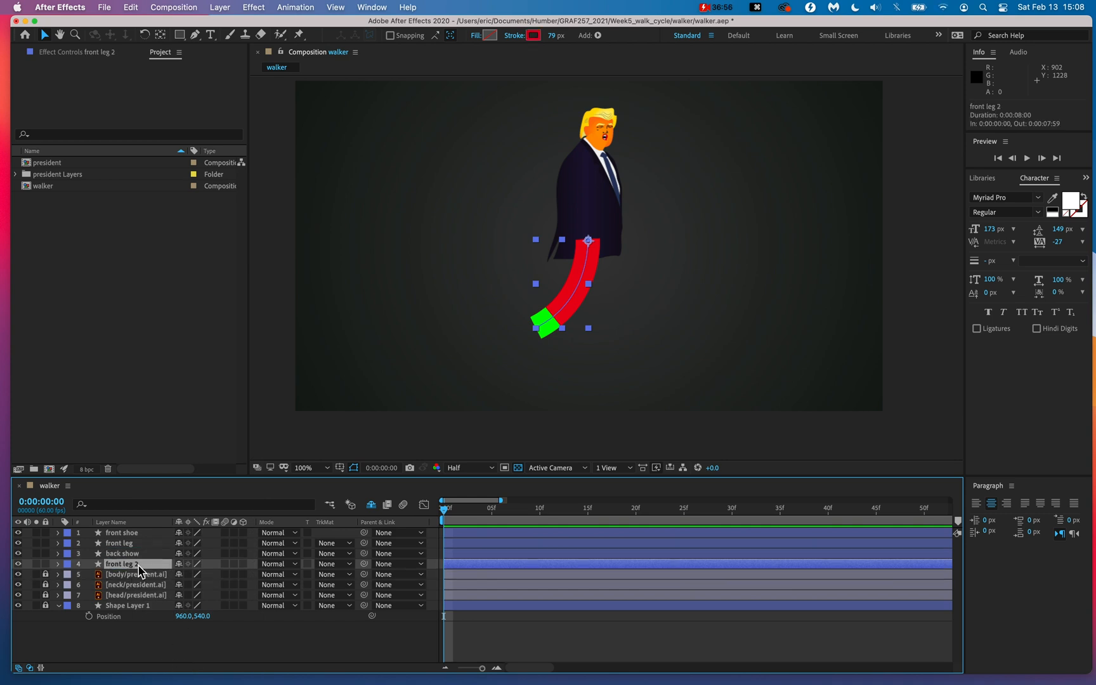
{"action": "right_click", "coordinate": [139, 570]}
{"action": "left_click", "coordinate": [155, 658]}
{"action": "type", "text": "back"}
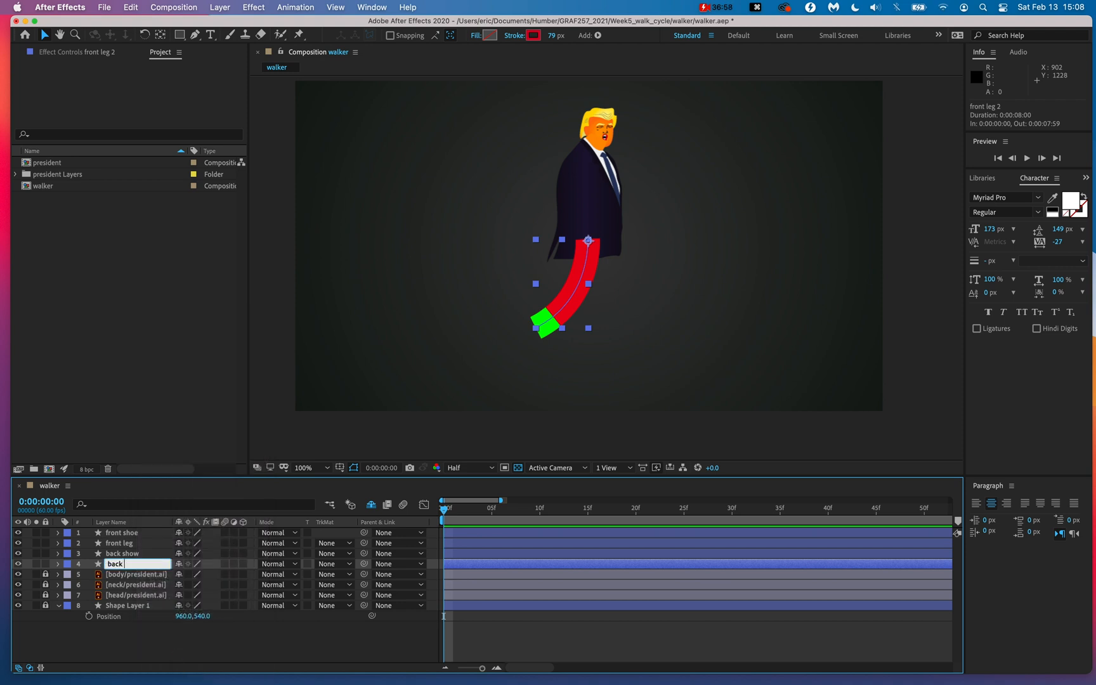
{"action": "type", "text": " leg"}
{"action": "key", "text": "Return"}
Step: Correct the misspelled "back show" layer name to "back shoe"
{"action": "left_click", "coordinate": [149, 555]}
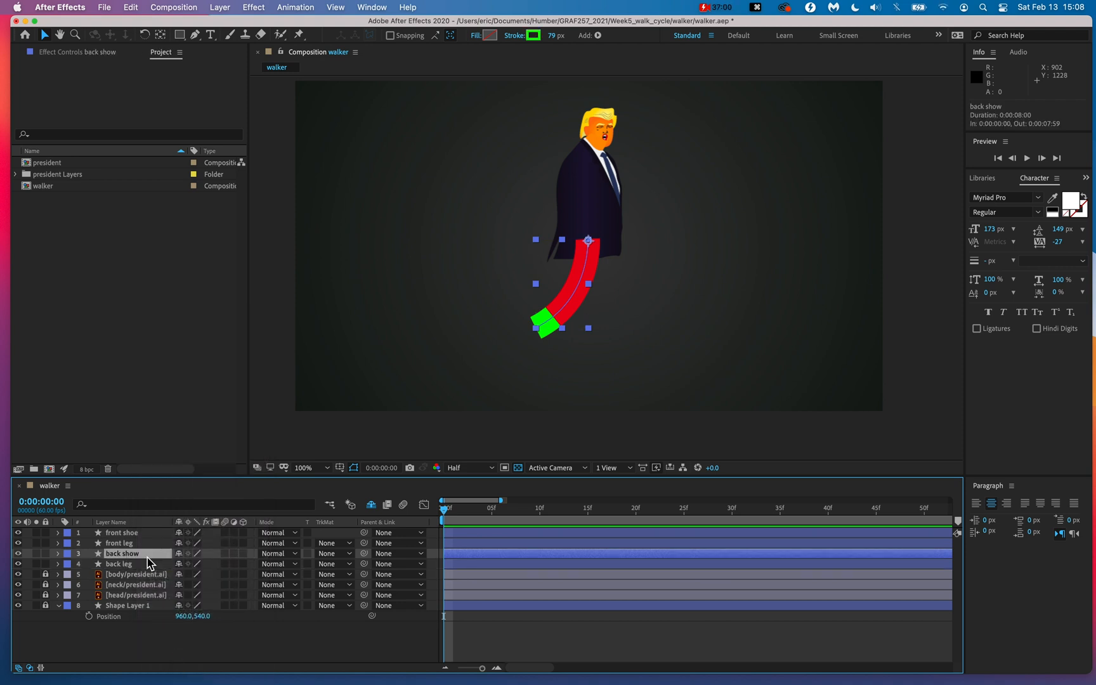
{"action": "right_click", "coordinate": [151, 561]}
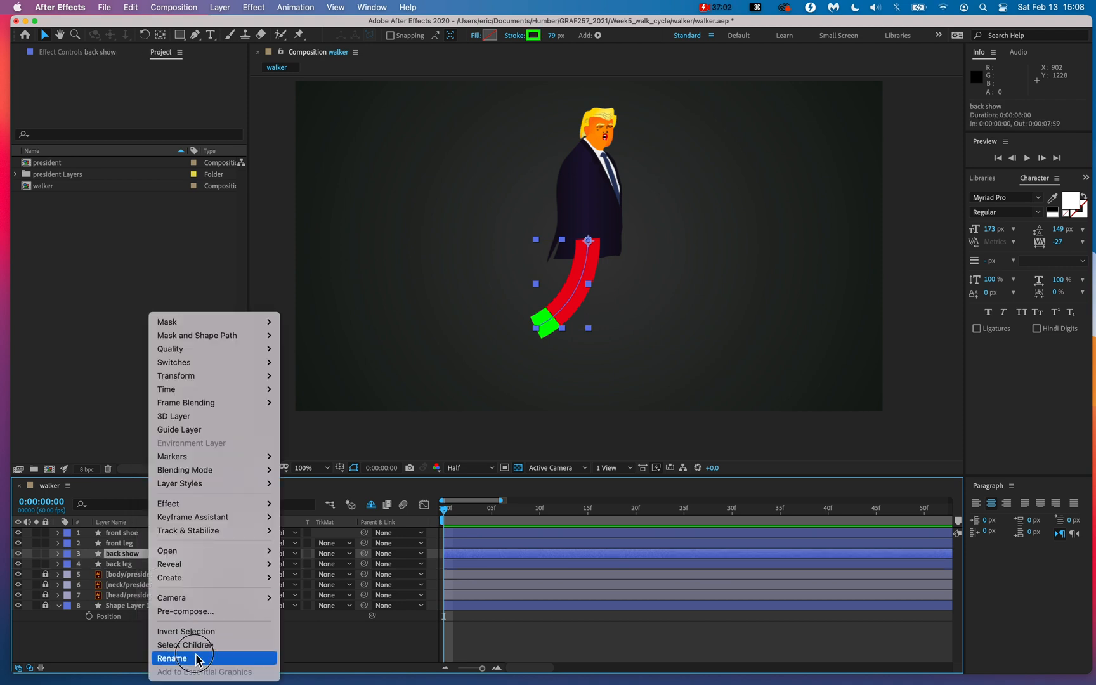
{"action": "left_click", "coordinate": [194, 657]}
{"action": "key", "text": "BackSpace"}
{"action": "type", "text": "e"}
{"action": "key", "text": "Return"}
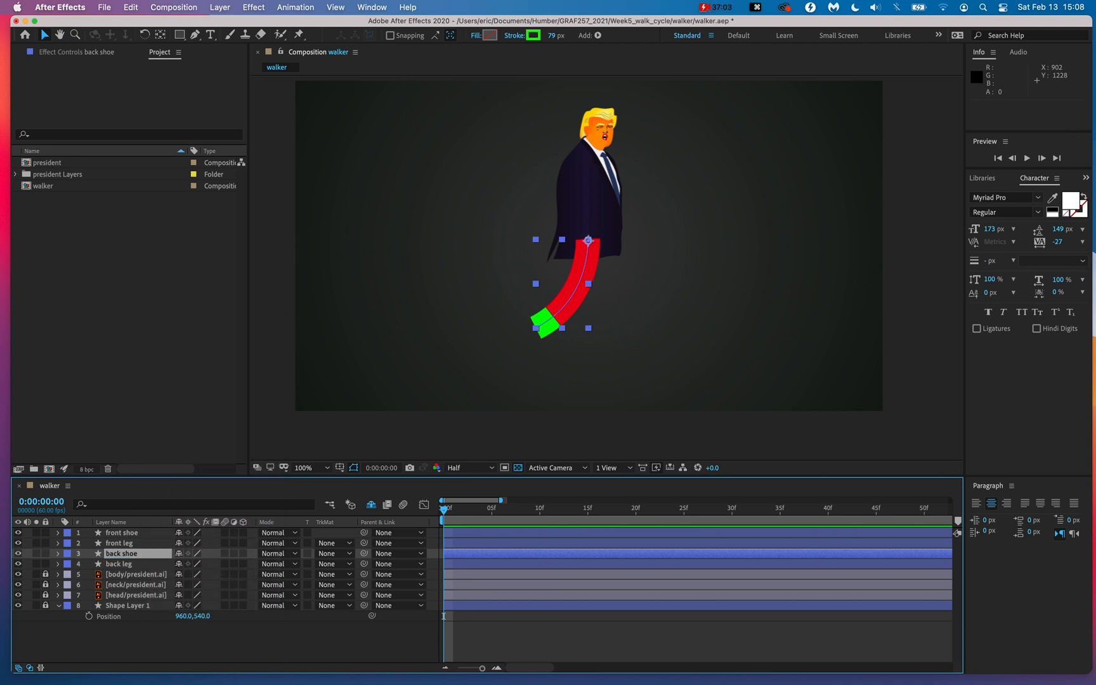
{"action": "left_click", "coordinate": [166, 663]}
Step: Try to slide the back shoe and back leg layers together earlier in time, and undo the shift
{"action": "left_click", "coordinate": [136, 564]}
{"action": "left_click", "coordinate": [136, 554], "text": "shift"}
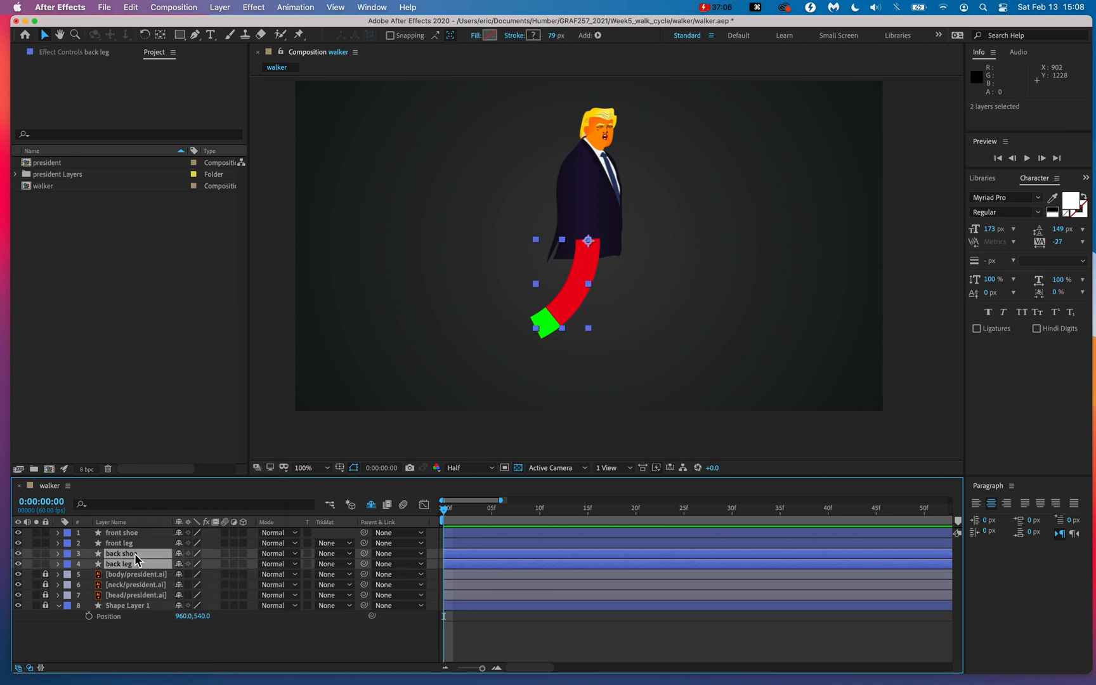
{"action": "left_click_drag", "start_coordinate": [451, 515], "coordinate": [318, 465]}
{"action": "left_click", "coordinate": [508, 647]}
{"action": "left_click", "coordinate": [477, 554]}
{"action": "left_click", "coordinate": [480, 562], "text": "shift"}
{"action": "left_click_drag", "start_coordinate": [922, 555], "coordinate": [691, 566]}
{"action": "key", "text": "super+z"}
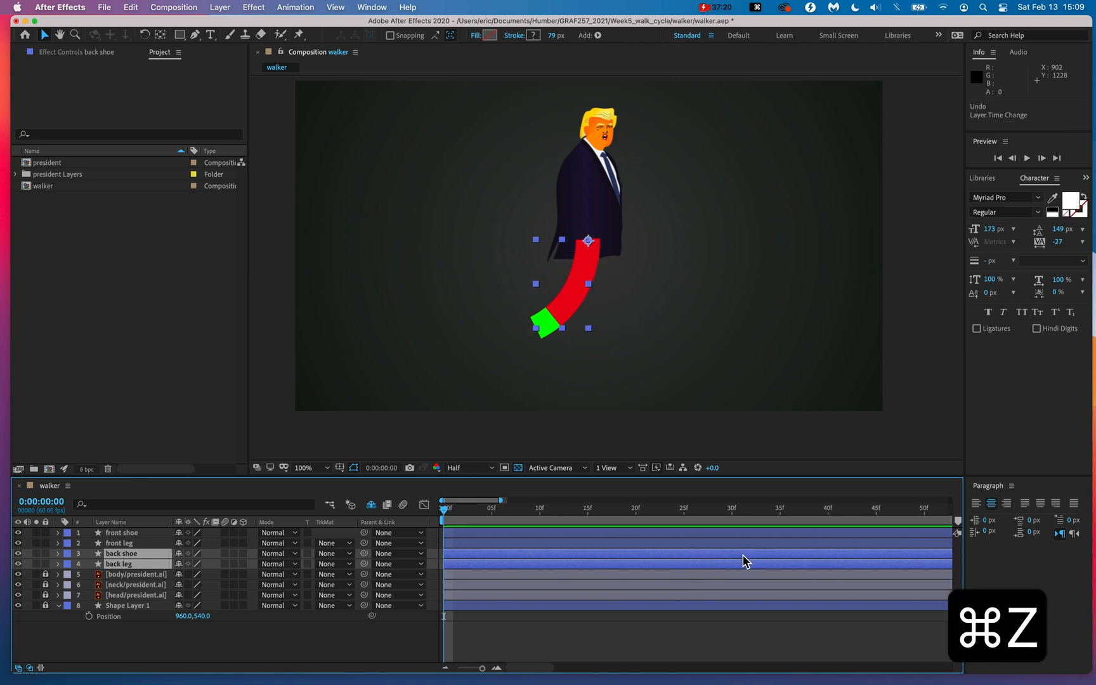
Step: Shift the back shoe and back leg layers together 30 frames earlier to offset them by half a cycle
{"action": "key", "text": "alt+super+8"}
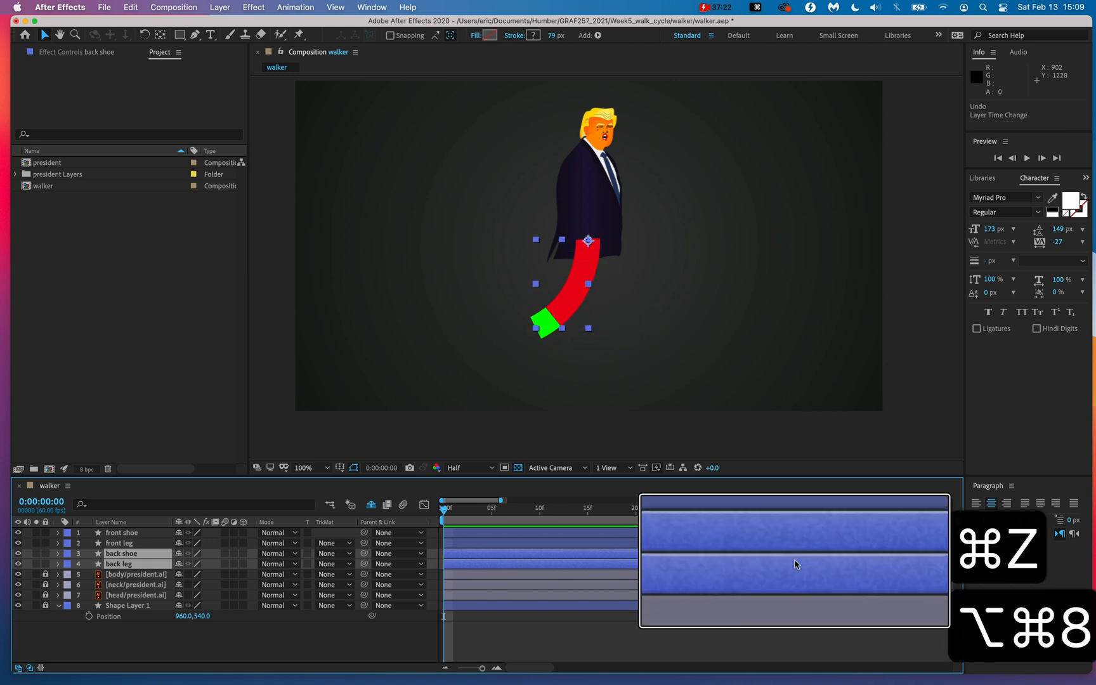
{"action": "left_click_drag", "start_coordinate": [876, 543], "coordinate": [610, 562]}
{"action": "left_click_drag", "start_coordinate": [745, 545], "coordinate": [480, 542]}
{"action": "key", "text": "alt+super+8"}
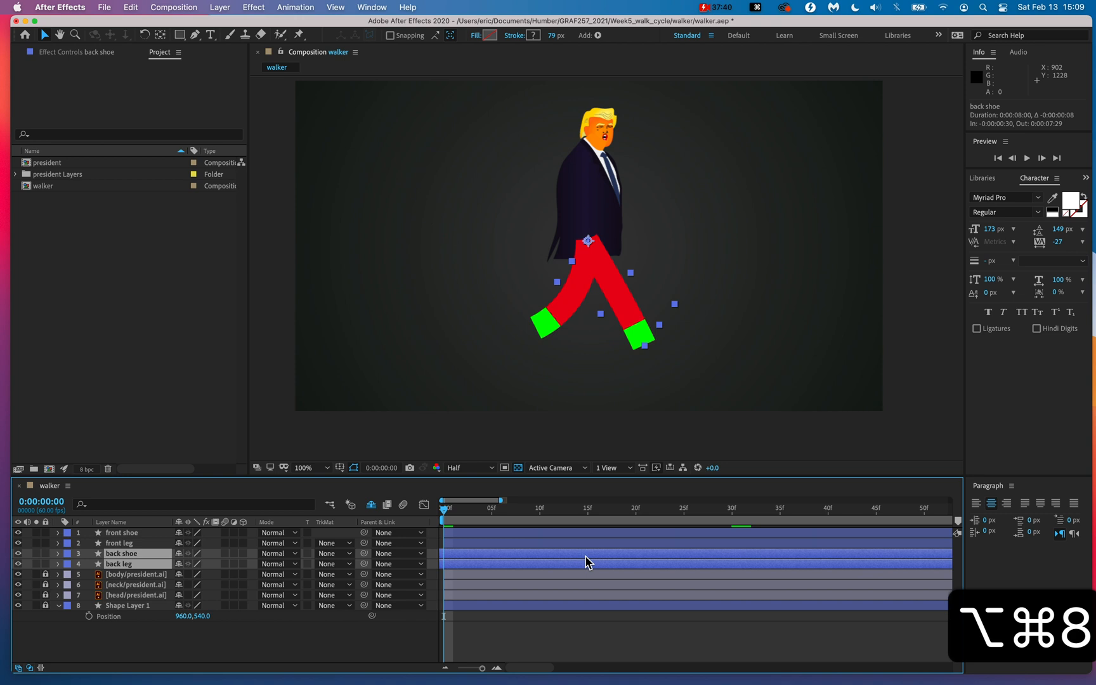
Step: Preview the walk with both legs and return the current time to frame 0
{"action": "key", "text": "space"}
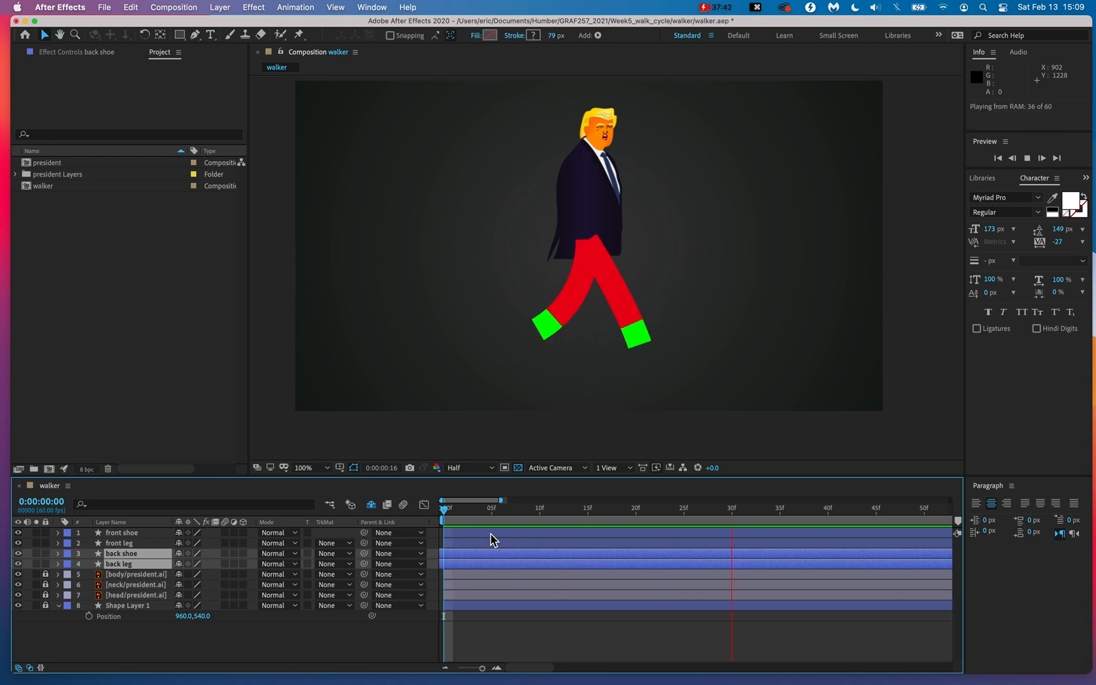
{"action": "key", "text": "space"}
{"action": "left_click_drag", "start_coordinate": [492, 511], "coordinate": [409, 514]}
{"action": "key", "text": "space"}
{"action": "key", "text": "space"}
{"action": "left_click_drag", "start_coordinate": [475, 510], "coordinate": [436, 513]}
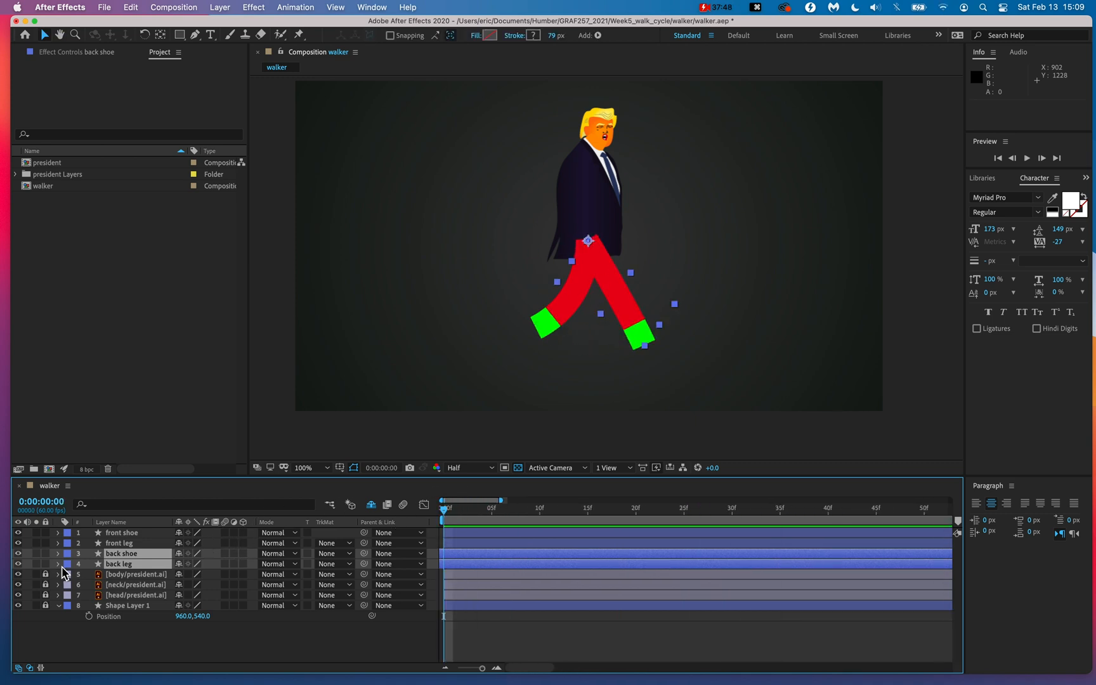
Step: Reveal the modified properties of the back shoe and back leg layers and deselect both layers
{"action": "key", "text": "u"}
{"action": "key", "text": "u"}
{"action": "key", "text": "u"}
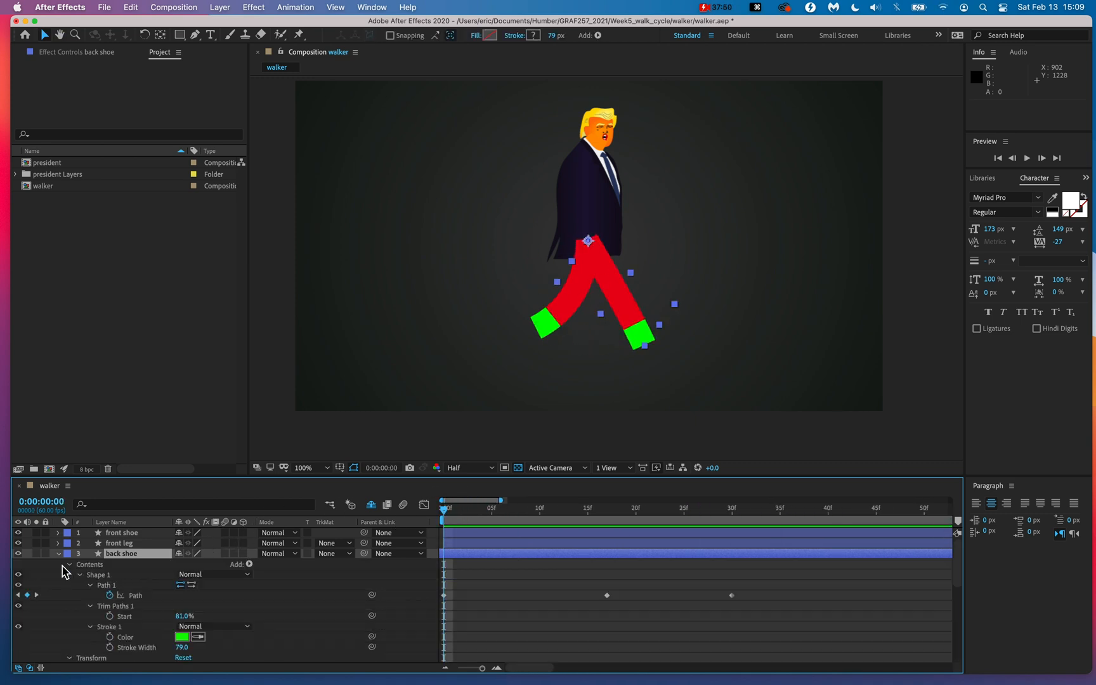
{"action": "scroll", "coordinate": [536, 546], "scroll_direction": "down", "scroll_amount": 3}
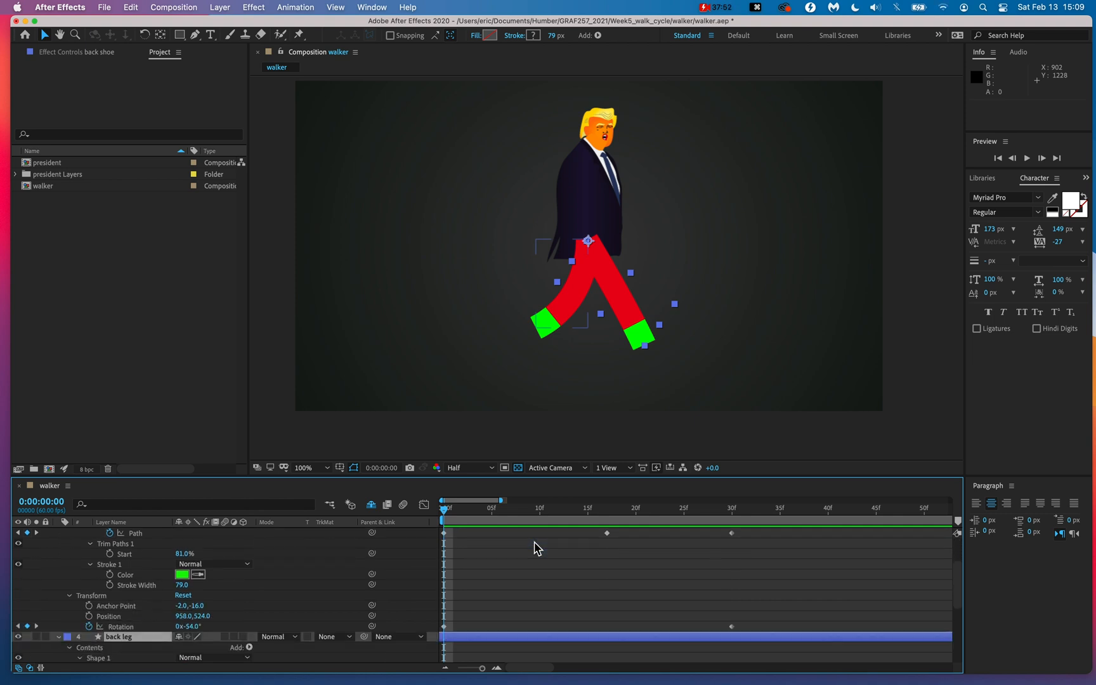
{"action": "scroll", "coordinate": [536, 547], "scroll_direction": "up", "scroll_amount": 3}
{"action": "left_click", "coordinate": [526, 592]}
Step: Slide the back shoe layer 30 frames later to inspect its starting Path keyframe, and restore its earlier offset
{"action": "left_click", "coordinate": [457, 555]}
{"action": "left_click_drag", "start_coordinate": [450, 559], "coordinate": [737, 556]}
{"action": "left_click", "coordinate": [449, 511]}
{"action": "left_click_drag", "start_coordinate": [449, 511], "coordinate": [412, 539]}
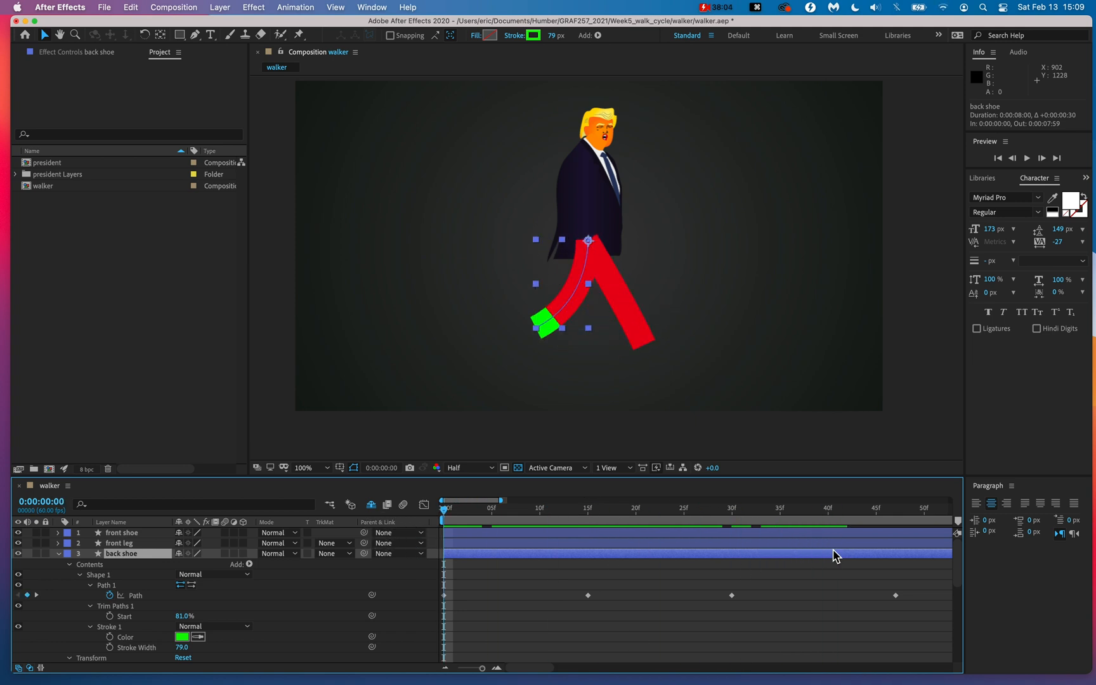
{"action": "left_click", "coordinate": [444, 595]}
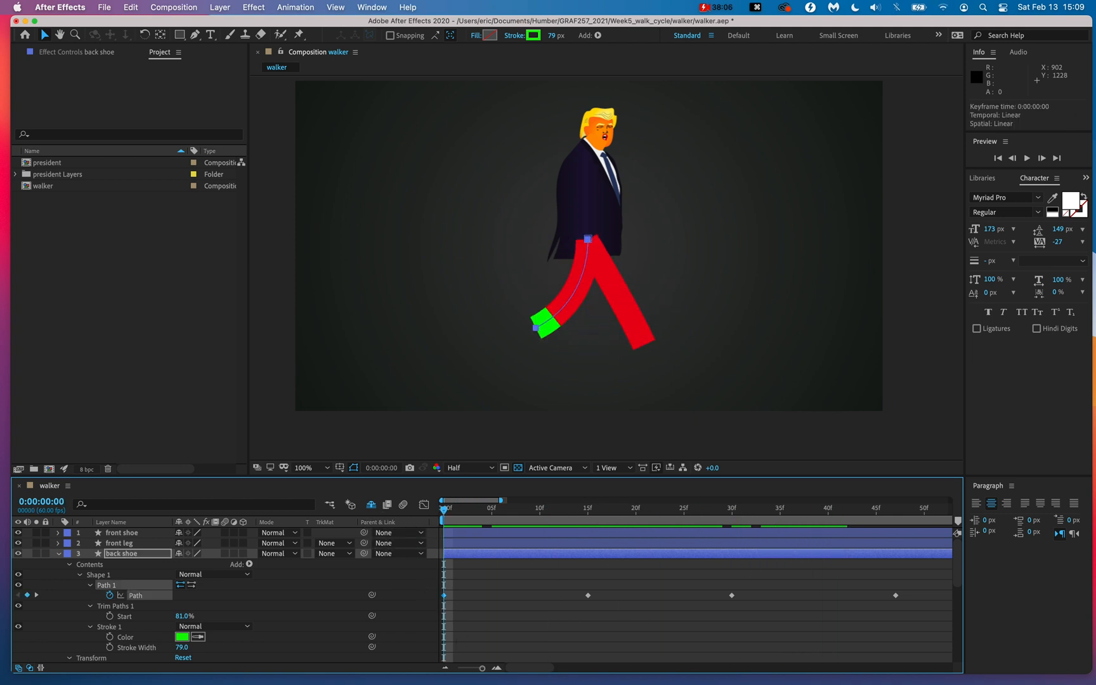
{"action": "key", "text": "alt+super+8"}
{"action": "key", "text": "alt+super+8"}
{"action": "left_click_drag", "start_coordinate": [924, 565], "coordinate": [895, 594]}
{"action": "left_click_drag", "start_coordinate": [821, 590], "coordinate": [630, 578]}
{"action": "left_click", "coordinate": [575, 607]}
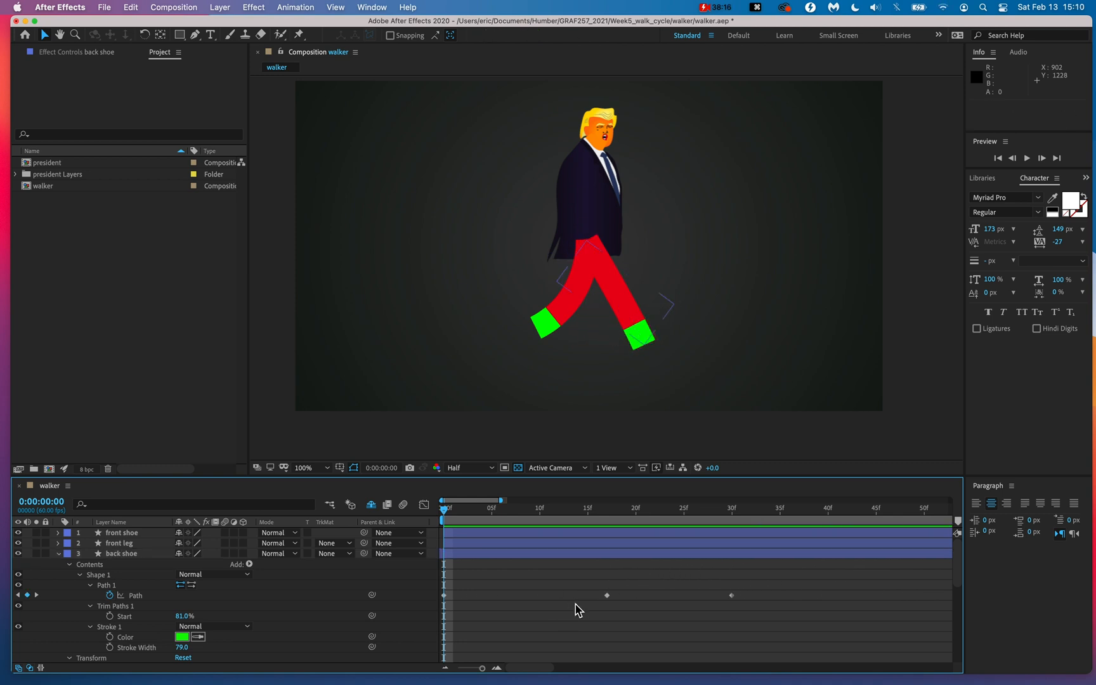
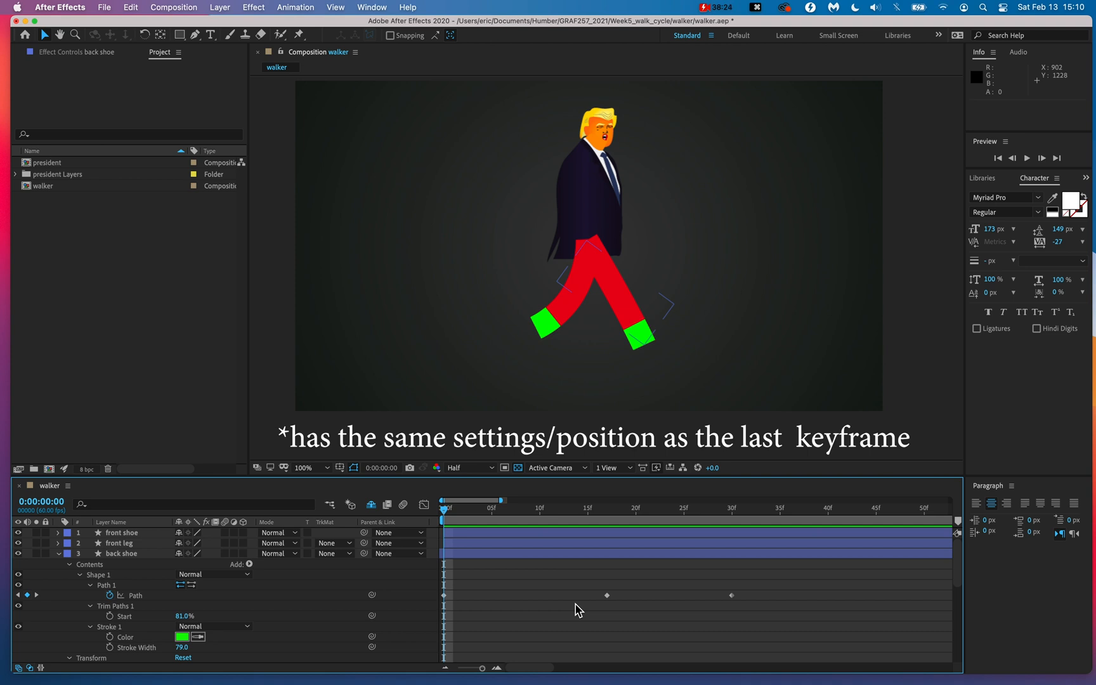
Step: Copy the back shoe's Path keyframe at frame 0 and paste it at 0:00:01:00
{"action": "left_click", "coordinate": [444, 595]}
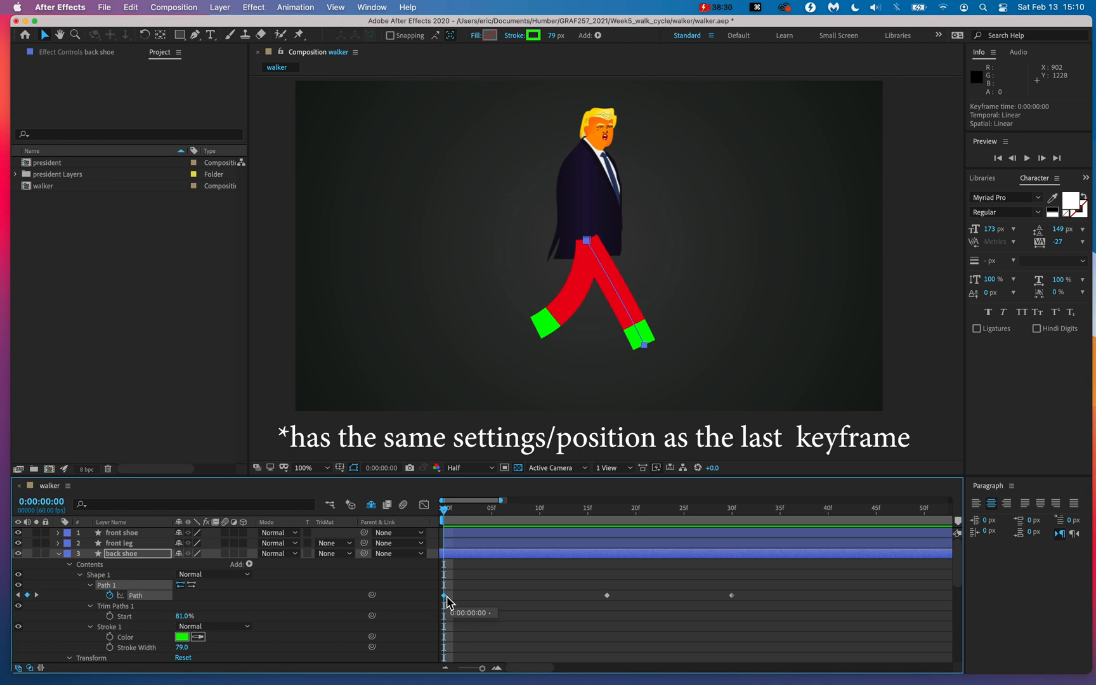
{"action": "key", "text": "super+c"}
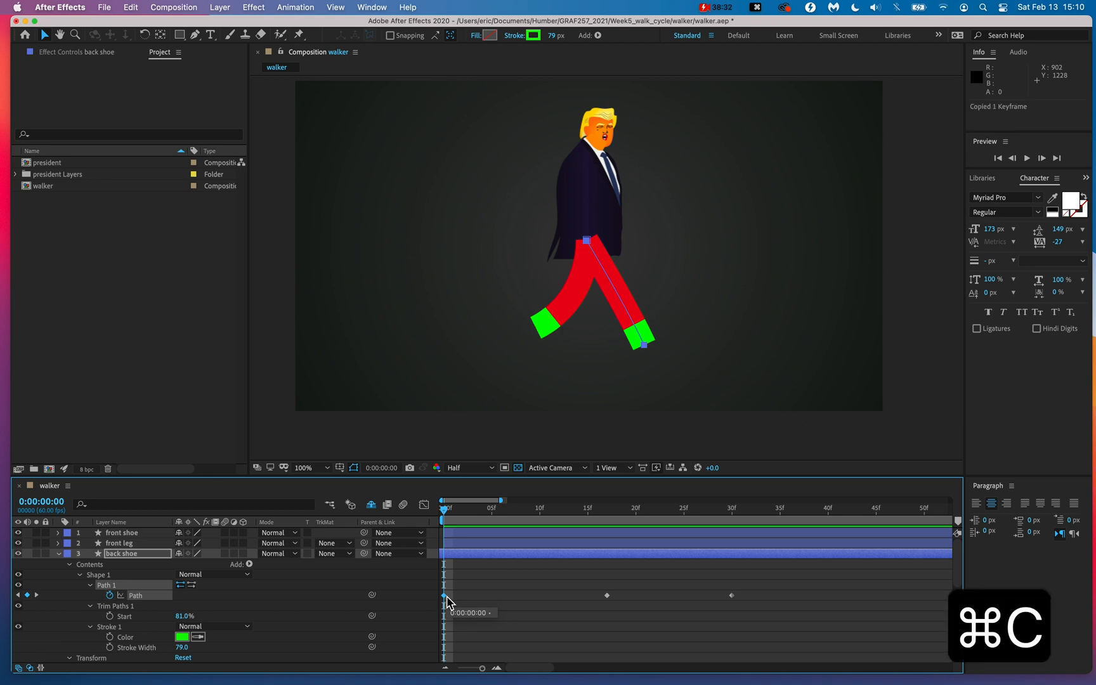
{"action": "left_click_drag", "start_coordinate": [747, 475], "coordinate": [745, 360]}
{"action": "scroll", "coordinate": [844, 403], "scroll_direction": "right", "scroll_amount": 5}
{"action": "left_click", "coordinate": [874, 387]}
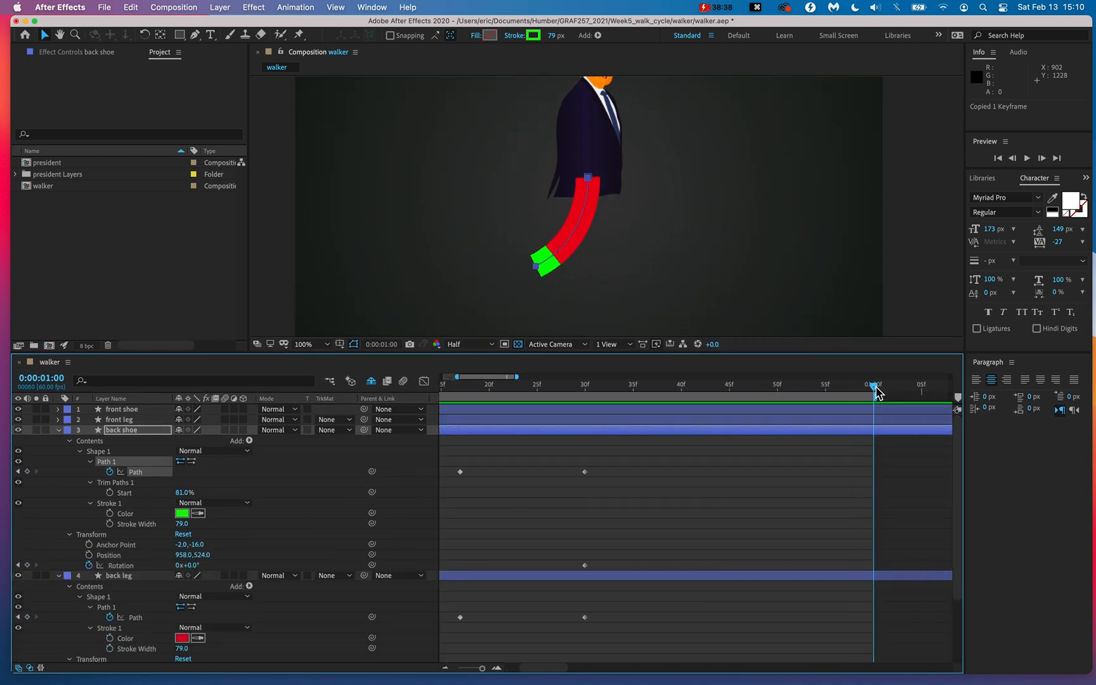
{"action": "key", "text": "super+v"}
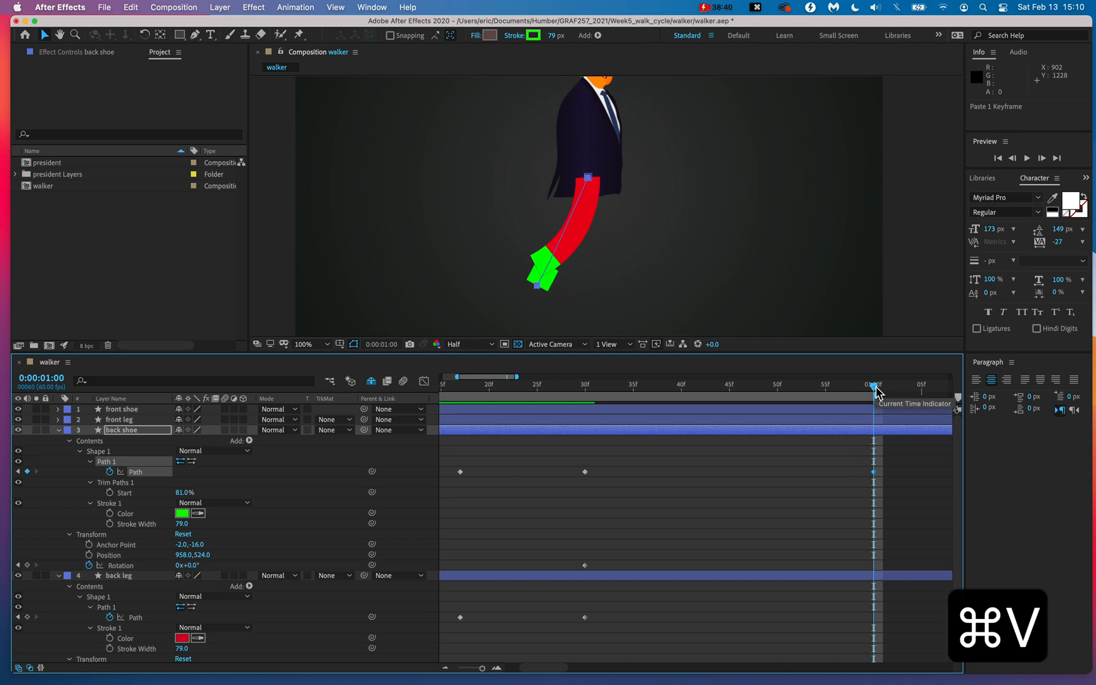
Step: Copy the back shoe's Rotation keyframe at frame 0 and paste it at 0:00:01:00
{"action": "scroll", "coordinate": [733, 503], "scroll_direction": "left", "scroll_amount": 5}
{"action": "scroll", "coordinate": [732, 503], "scroll_direction": "down", "scroll_amount": 1}
{"action": "scroll", "coordinate": [732, 503], "scroll_direction": "up", "scroll_amount": 1}
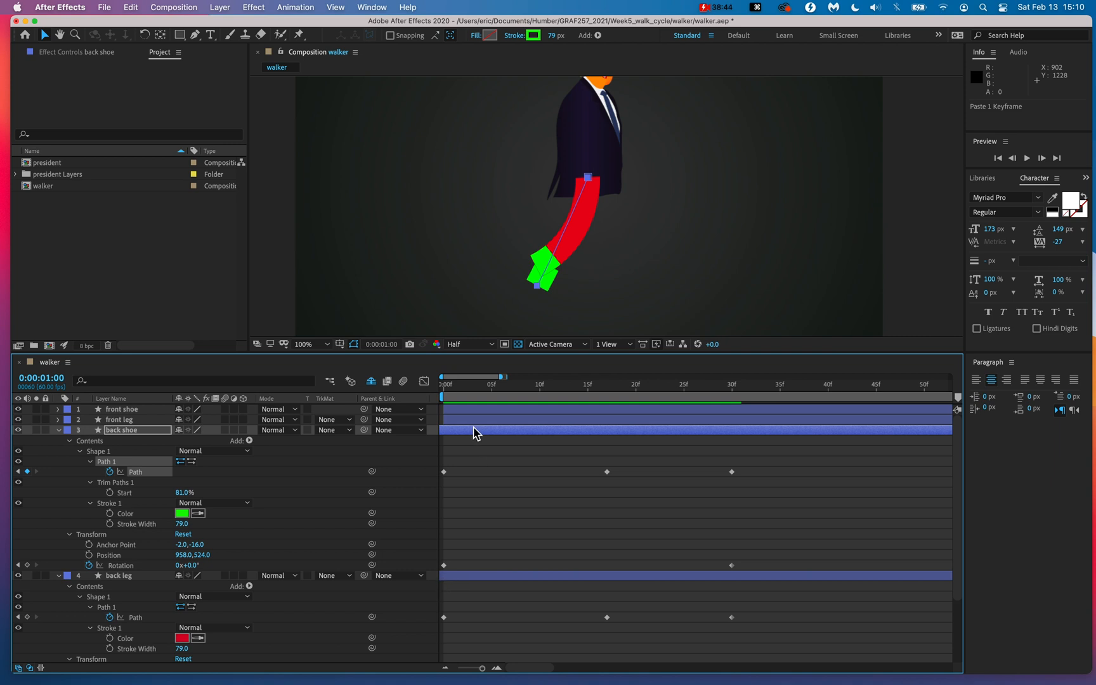
{"action": "left_click_drag", "start_coordinate": [470, 393], "coordinate": [448, 549]}
{"action": "left_click", "coordinate": [444, 566]}
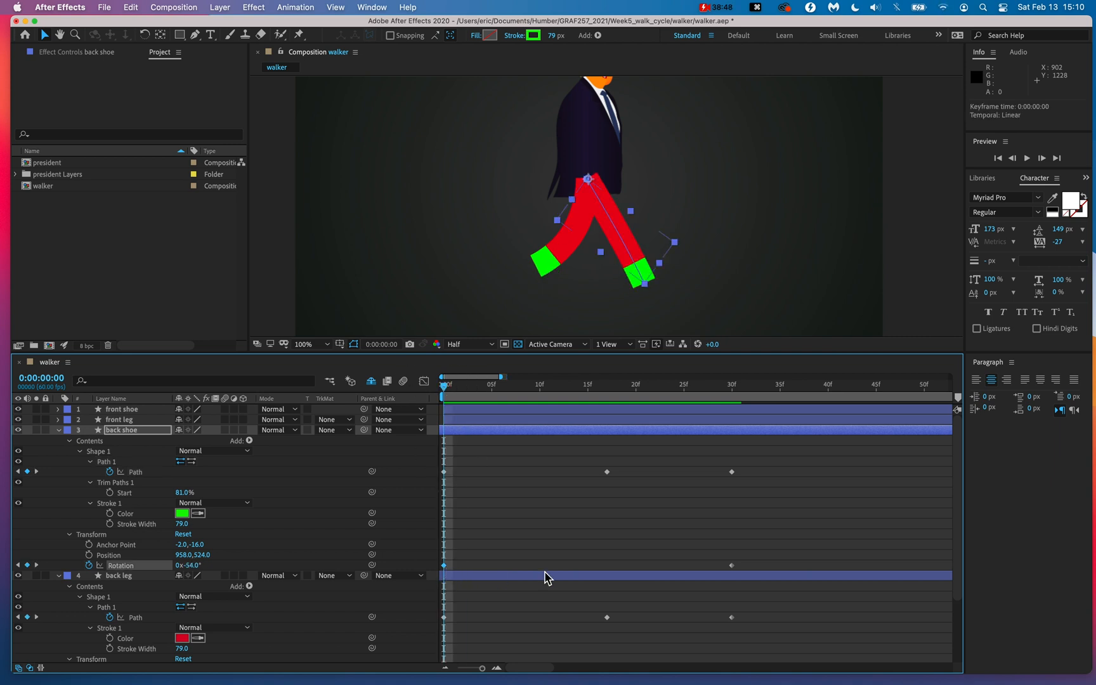
{"action": "key", "text": "super+c"}
{"action": "scroll", "coordinate": [772, 417], "scroll_direction": "right", "scroll_amount": 5}
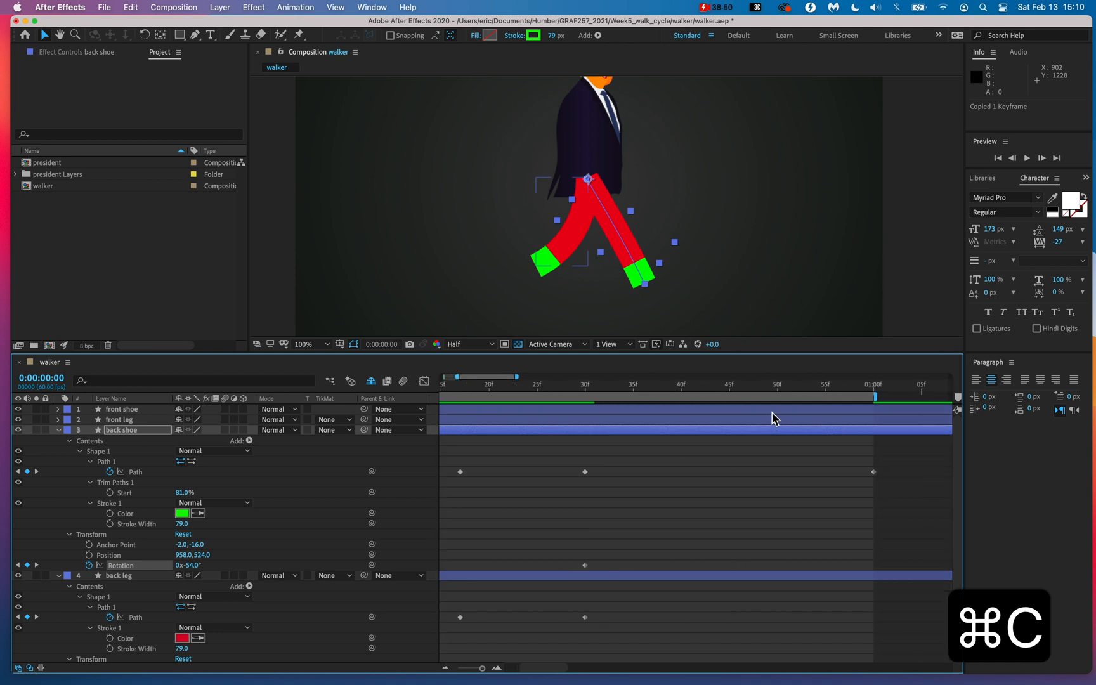
{"action": "left_click", "coordinate": [873, 388]}
{"action": "key", "text": "super+v"}
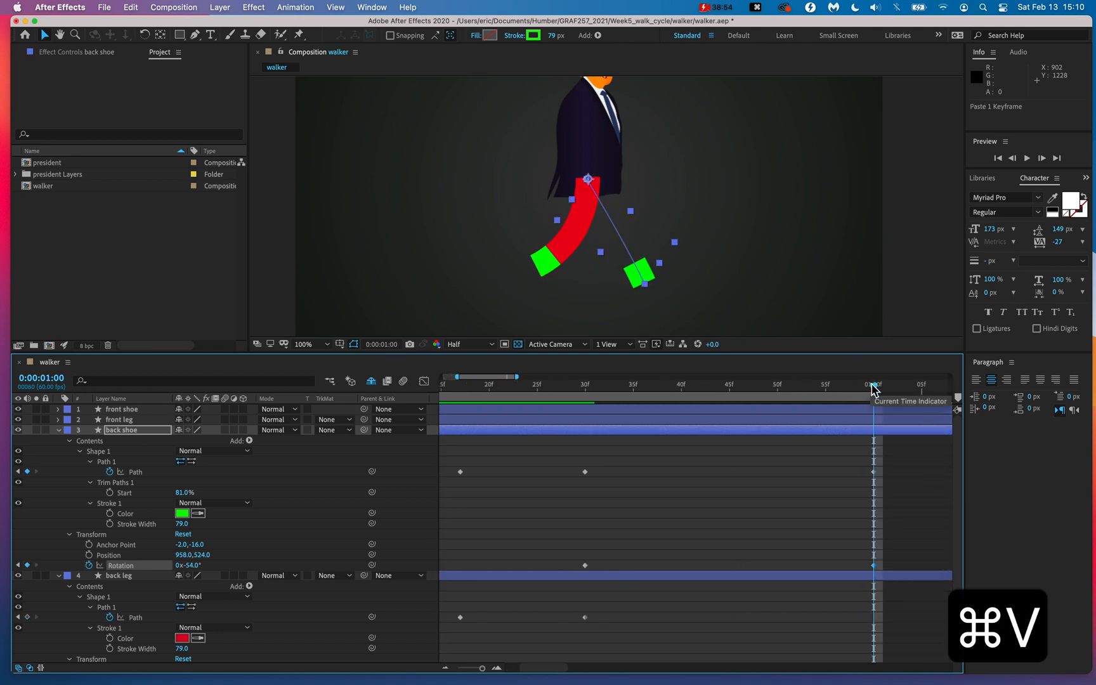
Step: Copy the back leg's Path keyframe at frame 0 and paste it at 0:00:01:00
{"action": "scroll", "coordinate": [746, 500], "scroll_direction": "left", "scroll_amount": 5}
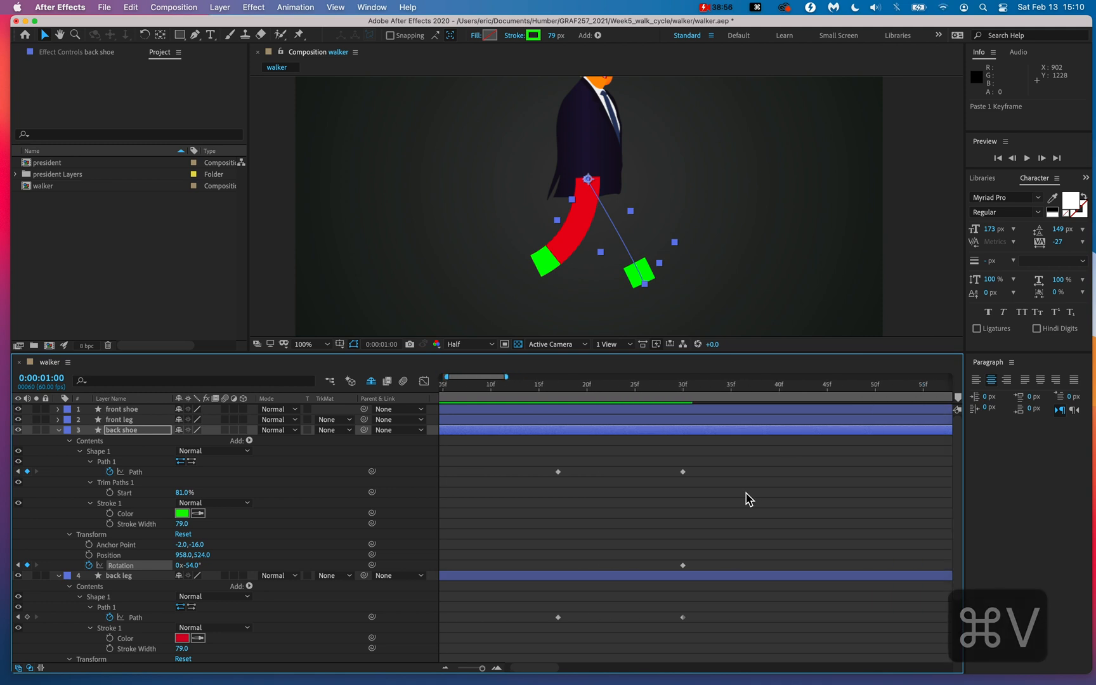
{"action": "scroll", "coordinate": [458, 524], "scroll_direction": "down", "scroll_amount": 5}
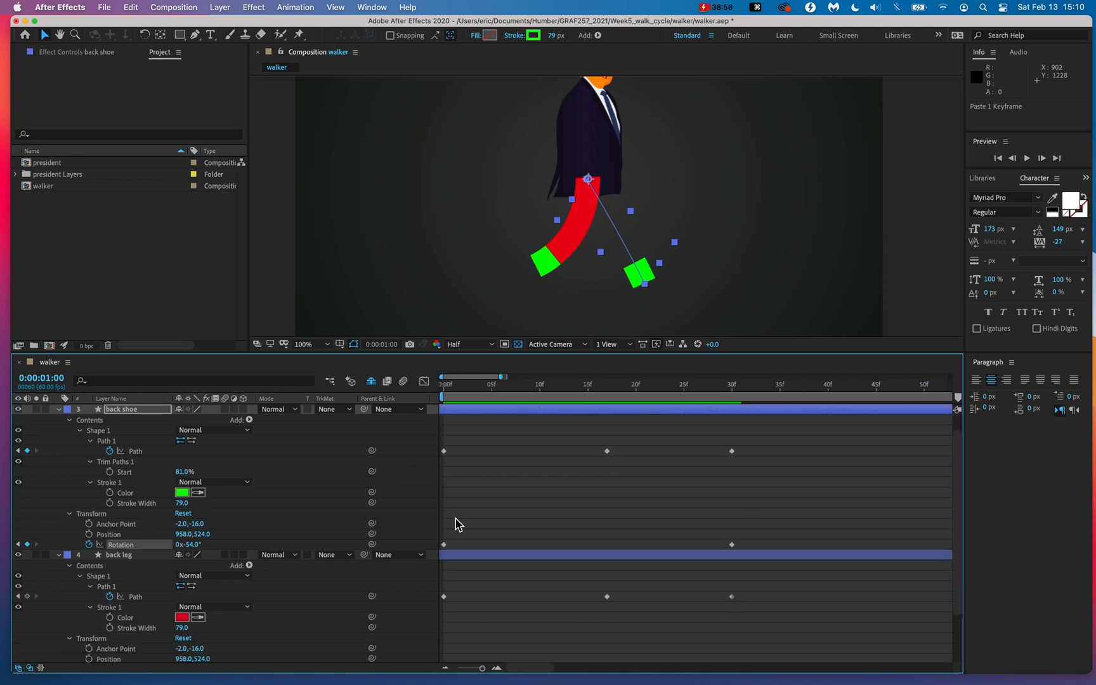
{"action": "left_click_drag", "start_coordinate": [469, 393], "coordinate": [421, 391]}
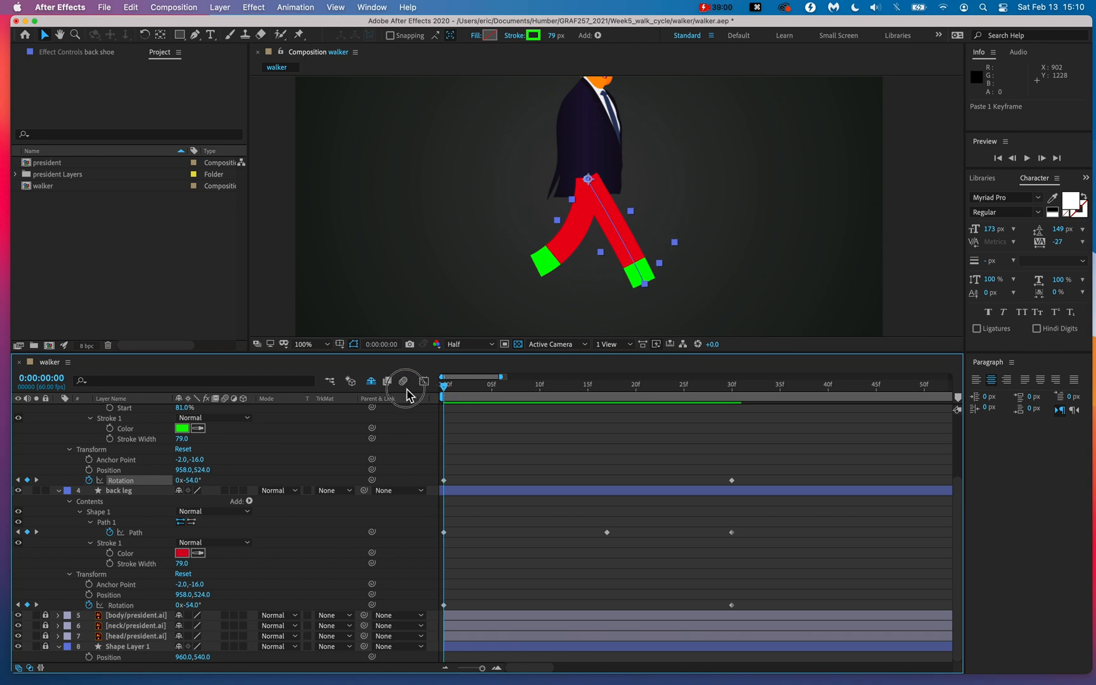
{"action": "left_click", "coordinate": [192, 544]}
{"action": "left_click", "coordinate": [311, 539]}
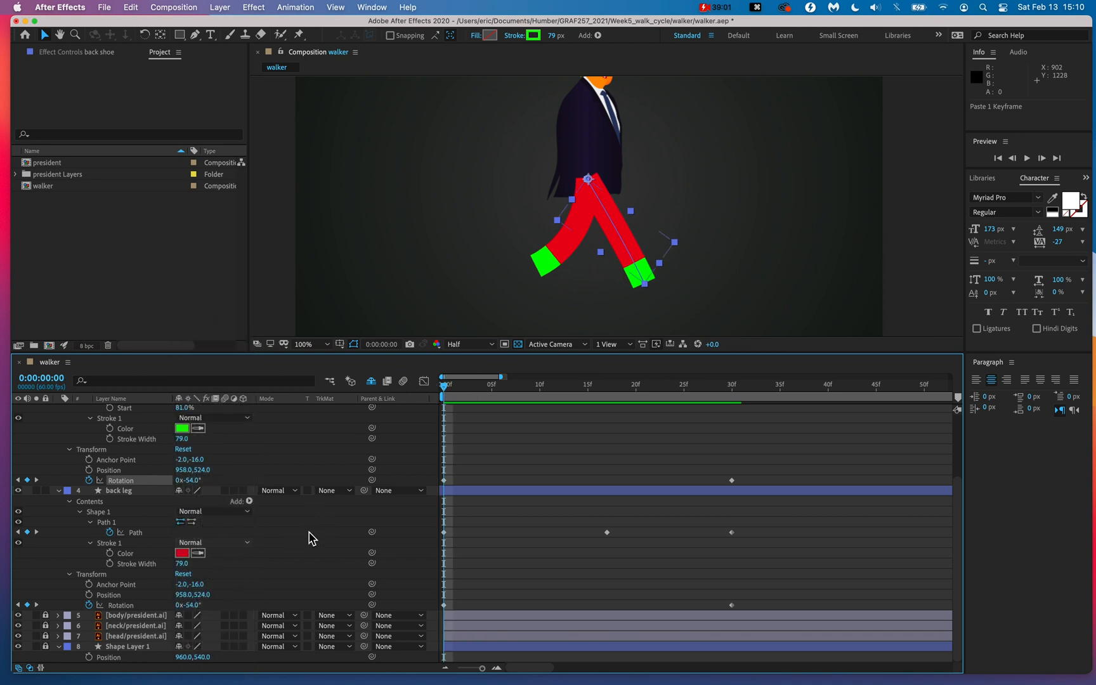
{"action": "left_click", "coordinate": [444, 533]}
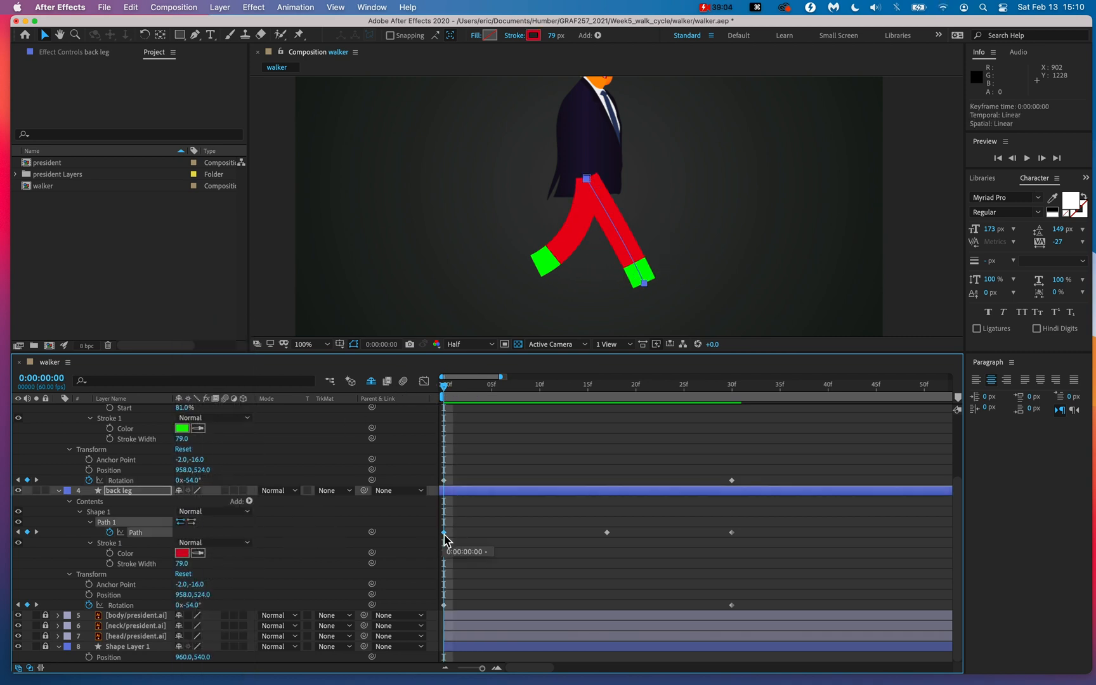
{"action": "key", "text": "super+c"}
{"action": "scroll", "coordinate": [623, 532], "scroll_direction": "right", "scroll_amount": 8}
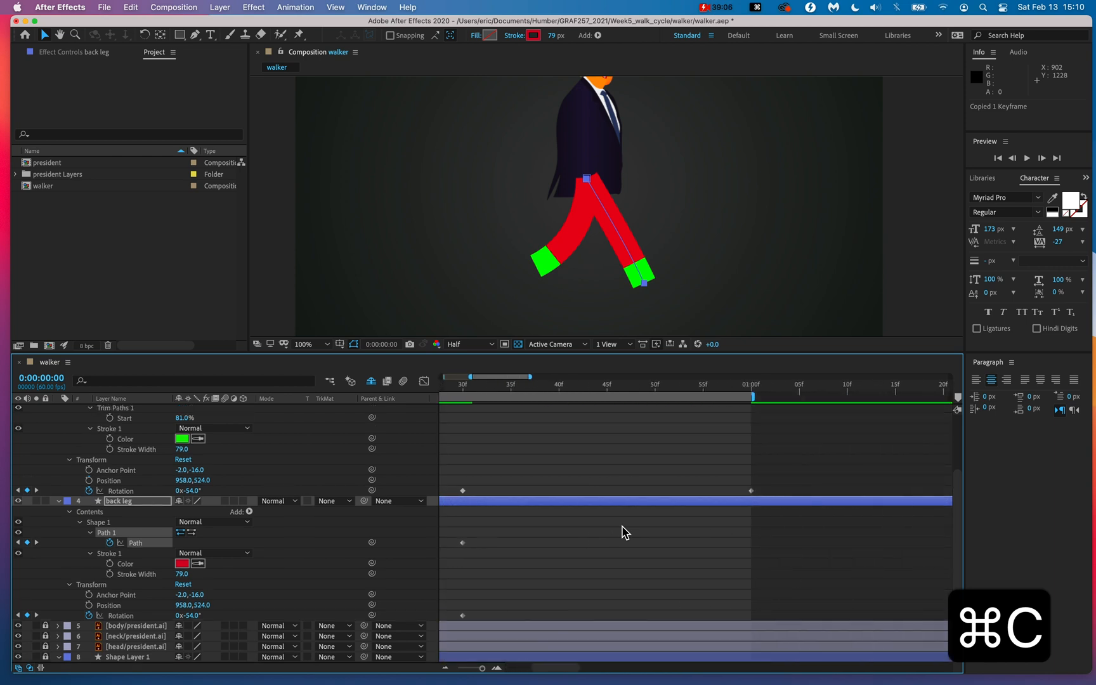
{"action": "left_click", "coordinate": [750, 385]}
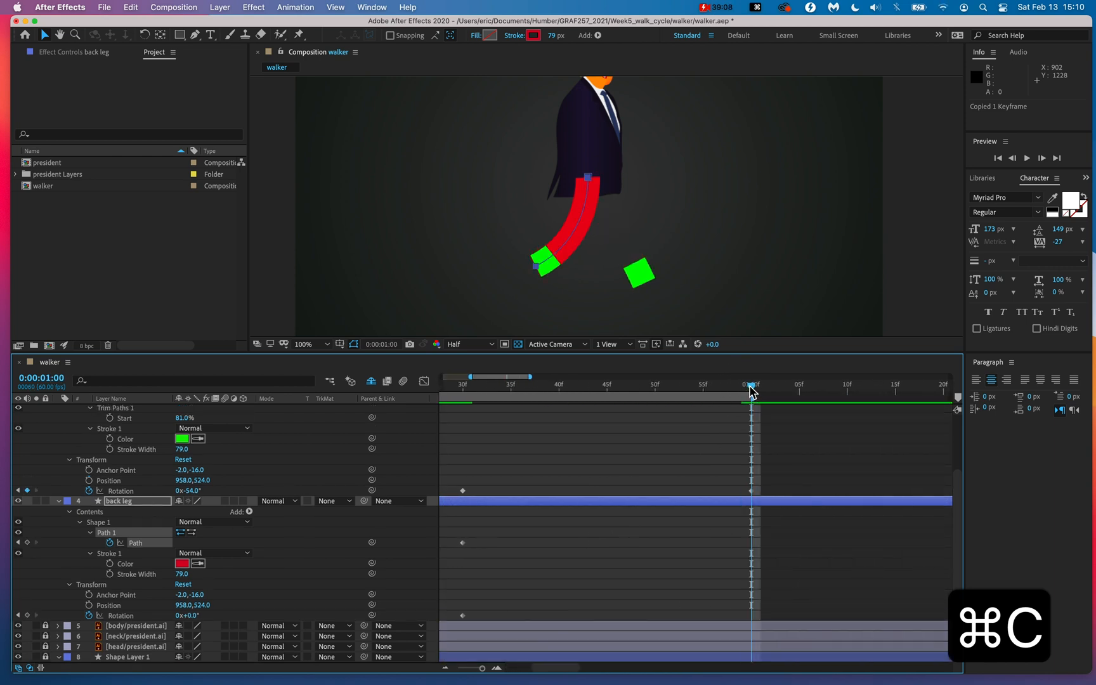
{"action": "key", "text": "super+v"}
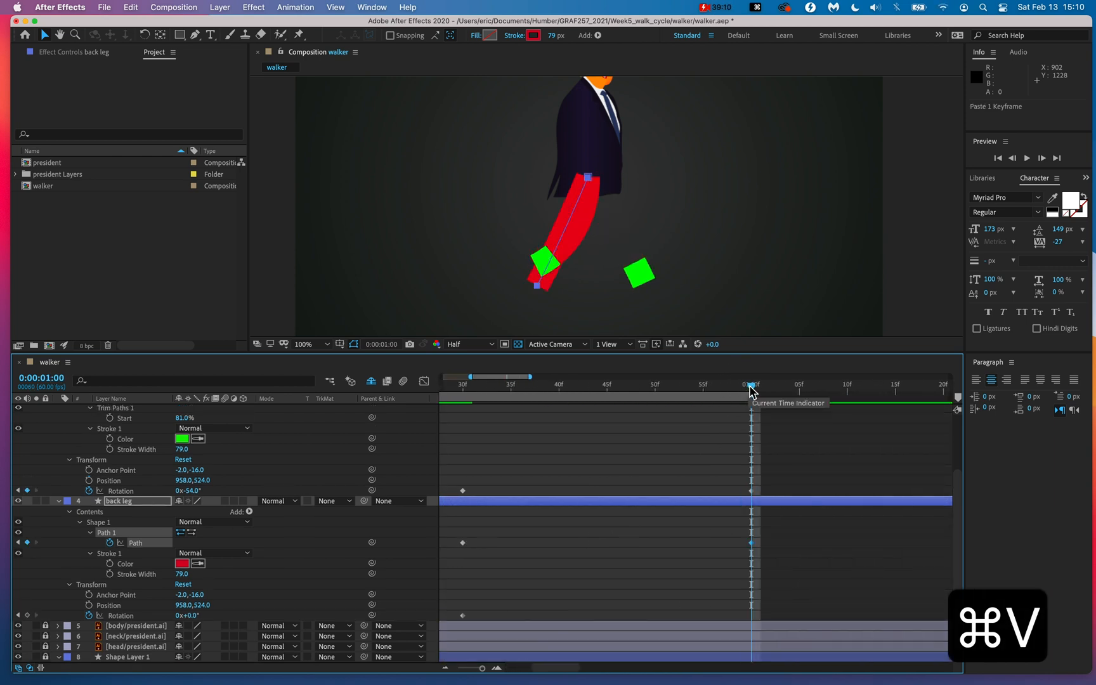
Step: Copy the back leg's Rotation keyframe at frame 0 and paste it at 0:00:01:00
{"action": "scroll", "coordinate": [614, 524], "scroll_direction": "left", "scroll_amount": 10}
{"action": "scroll", "coordinate": [571, 552], "scroll_direction": "down", "scroll_amount": 1}
{"action": "left_click", "coordinate": [445, 607]}
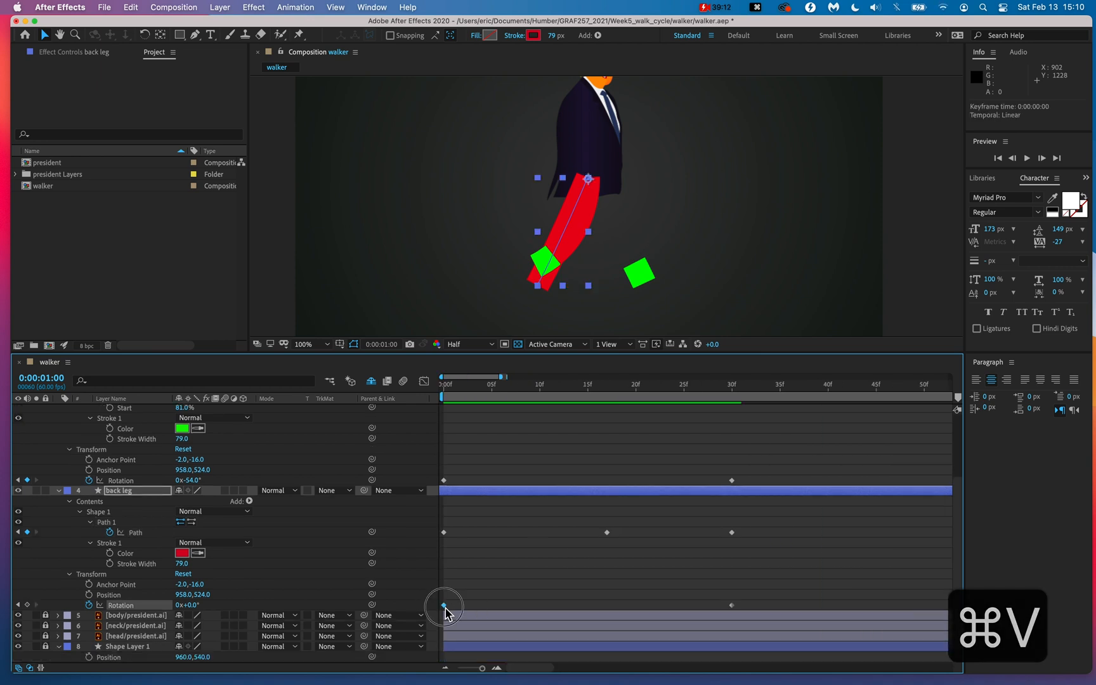
{"action": "key", "text": "super+c"}
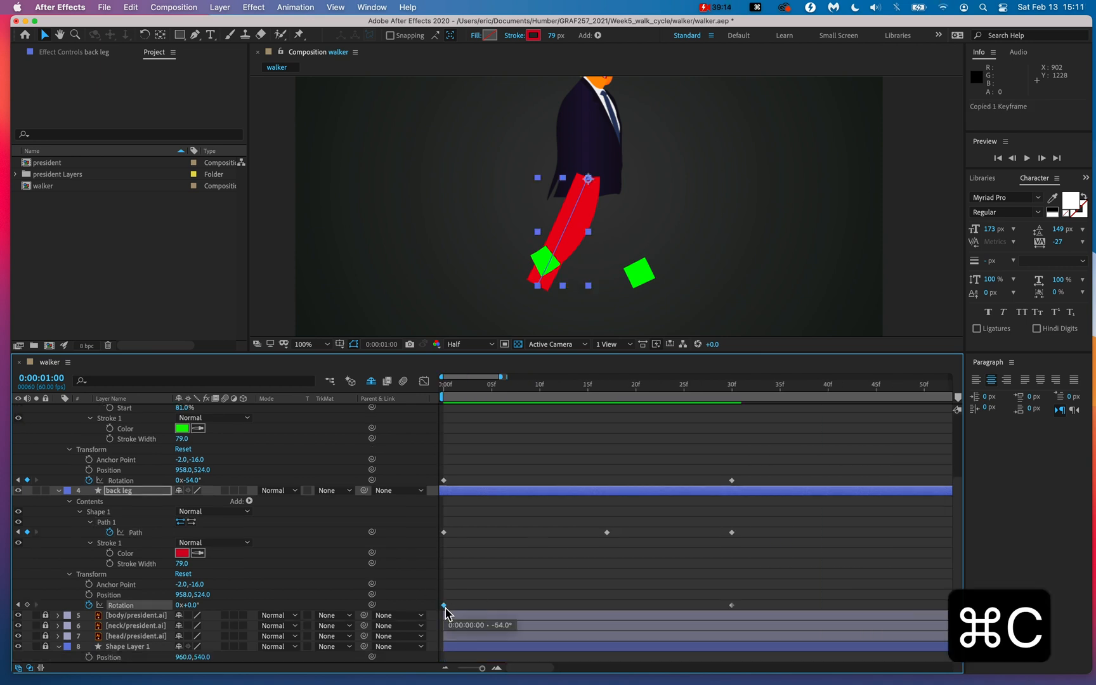
{"action": "scroll", "coordinate": [465, 558], "scroll_direction": "right", "scroll_amount": 7}
{"action": "left_click", "coordinate": [802, 389]}
{"action": "key", "text": "super+v"}
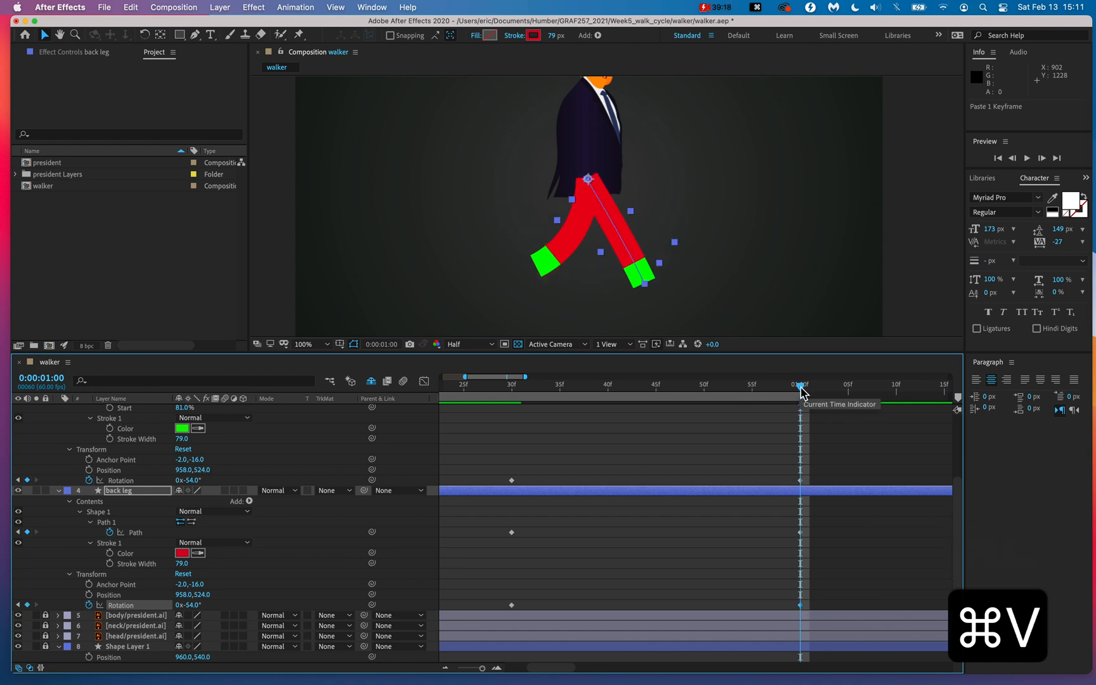
Step: Preview the walk cycle from frame 0 to check the back leg and shoe loop
{"action": "key", "text": "Home"}
{"action": "key", "text": "space"}
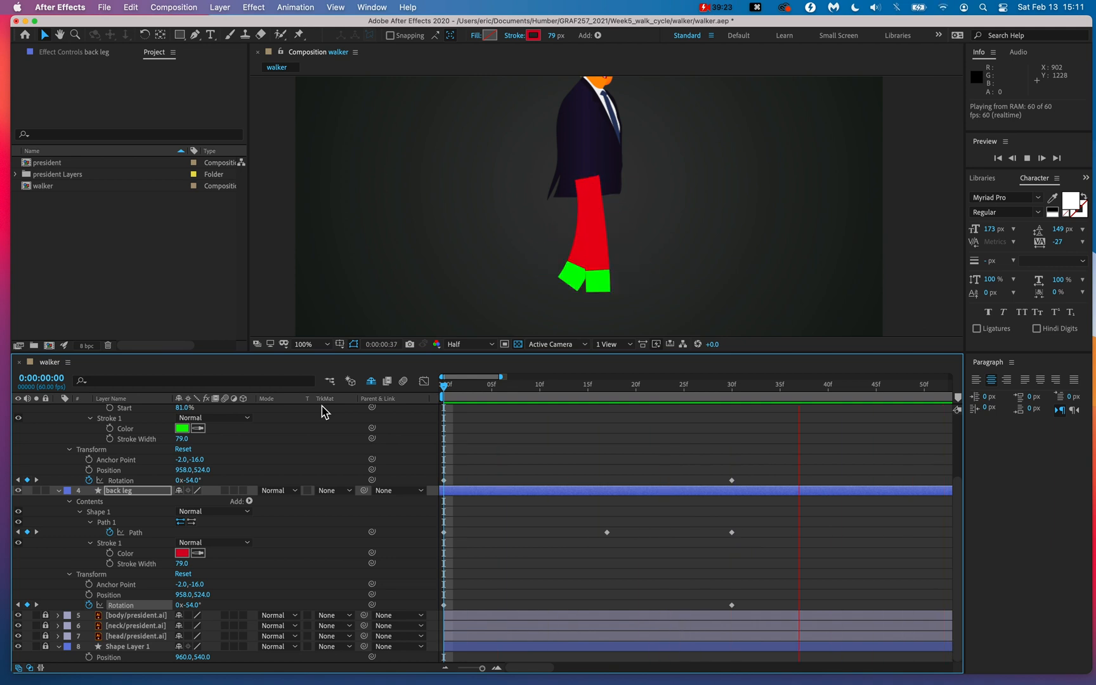
{"action": "key", "text": "space"}
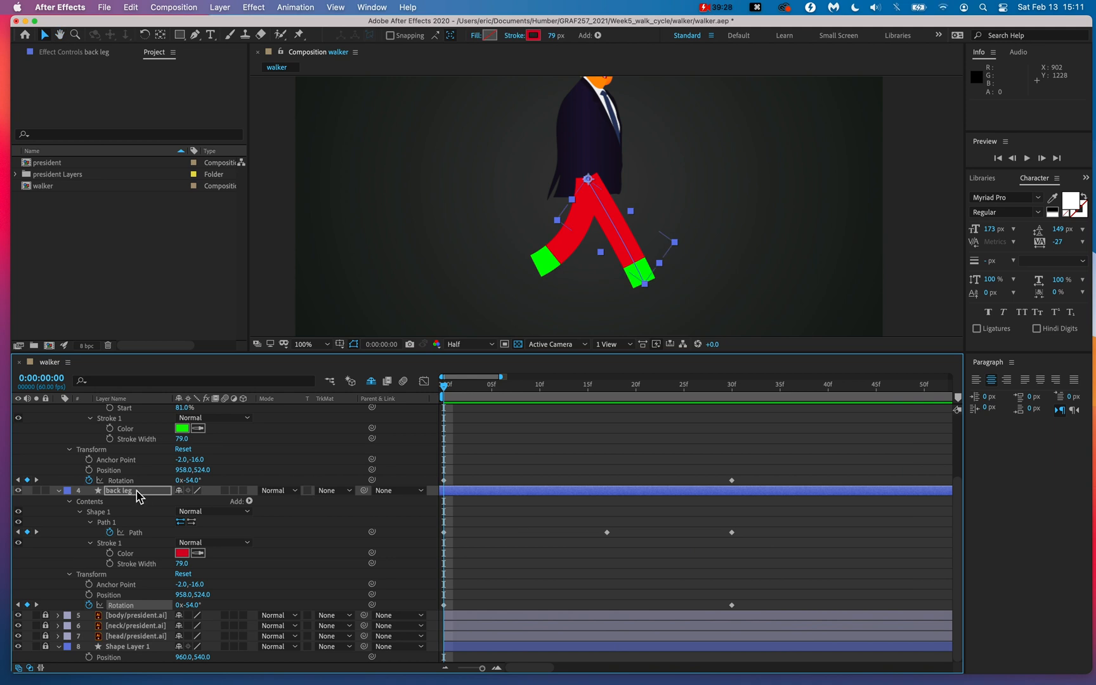
Step: Change the back leg's Stroke 1 color to a darker red
{"action": "left_click", "coordinate": [123, 493]}
{"action": "left_click", "coordinate": [182, 554]}
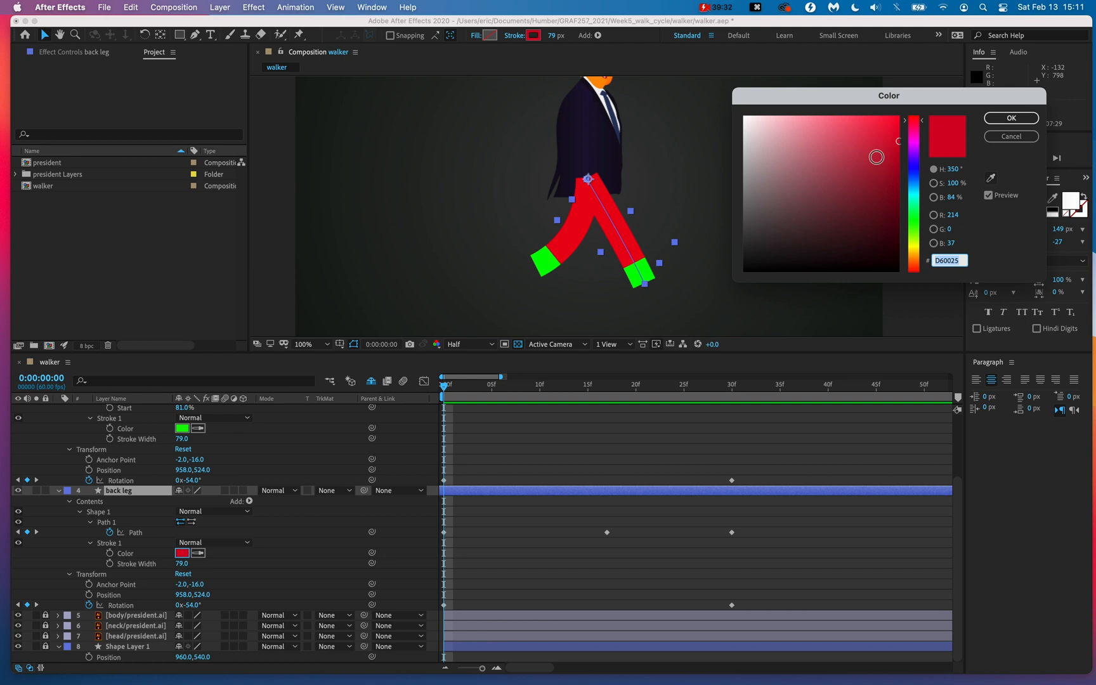
{"action": "left_click", "coordinate": [899, 170]}
{"action": "left_click", "coordinate": [1009, 118]}
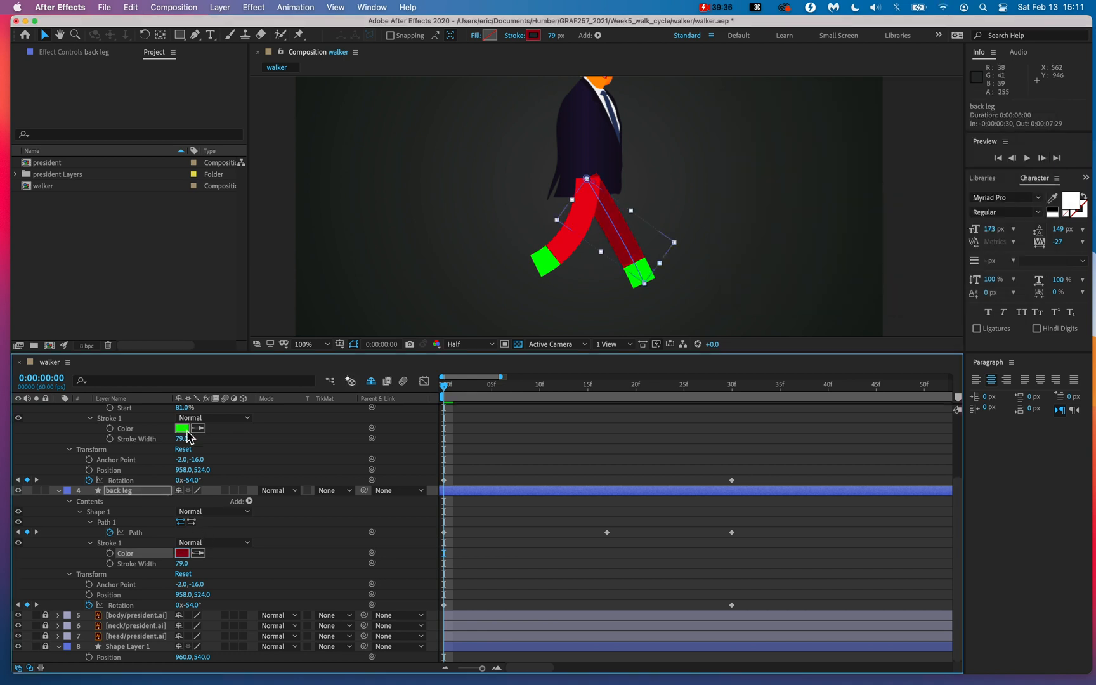
Step: Change the back shoe's Stroke 1 color to a darker green and preview the walk
{"action": "left_click", "coordinate": [182, 428]}
{"action": "left_click_drag", "start_coordinate": [889, 153], "coordinate": [931, 201]}
{"action": "left_click", "coordinate": [1021, 120]}
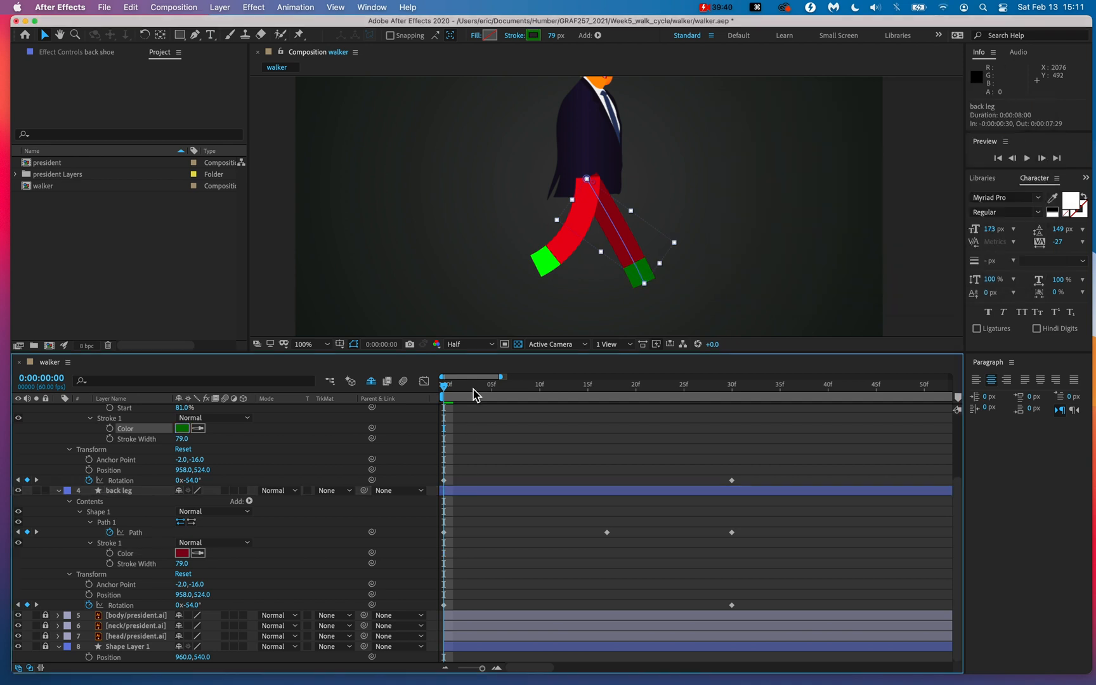
{"action": "key", "text": "space"}
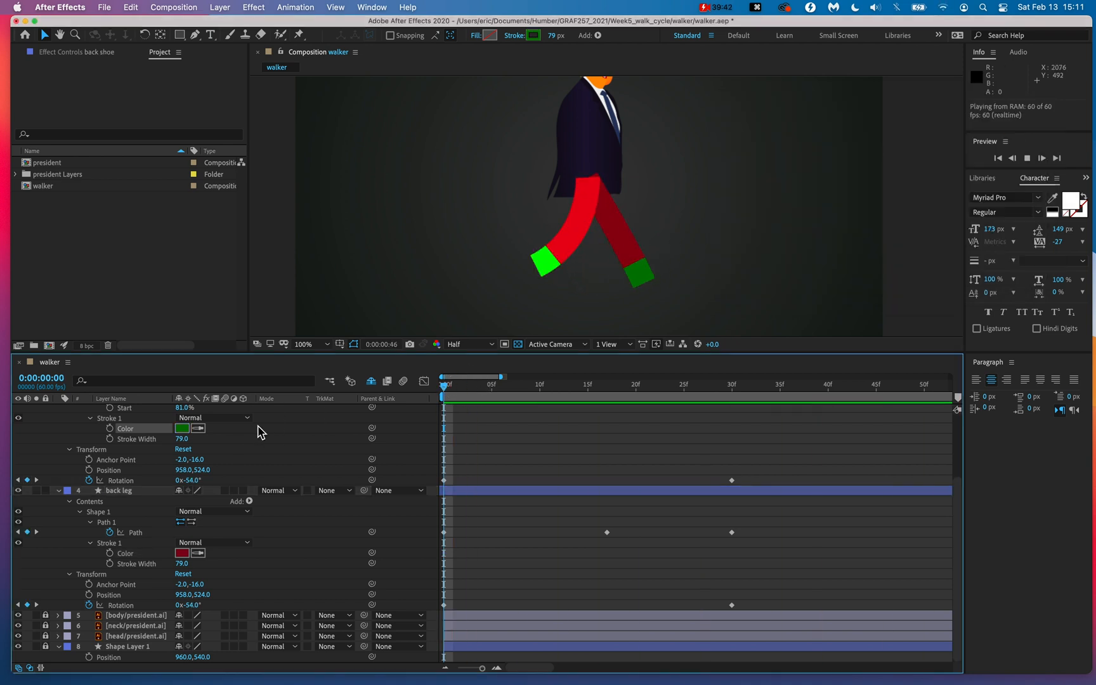
Step: Undo the last two keyframe edits and preview the walk cycle from frame 0
{"action": "key", "text": "super+z"}
{"action": "key", "text": "super+z"}
{"action": "key", "text": "Home"}
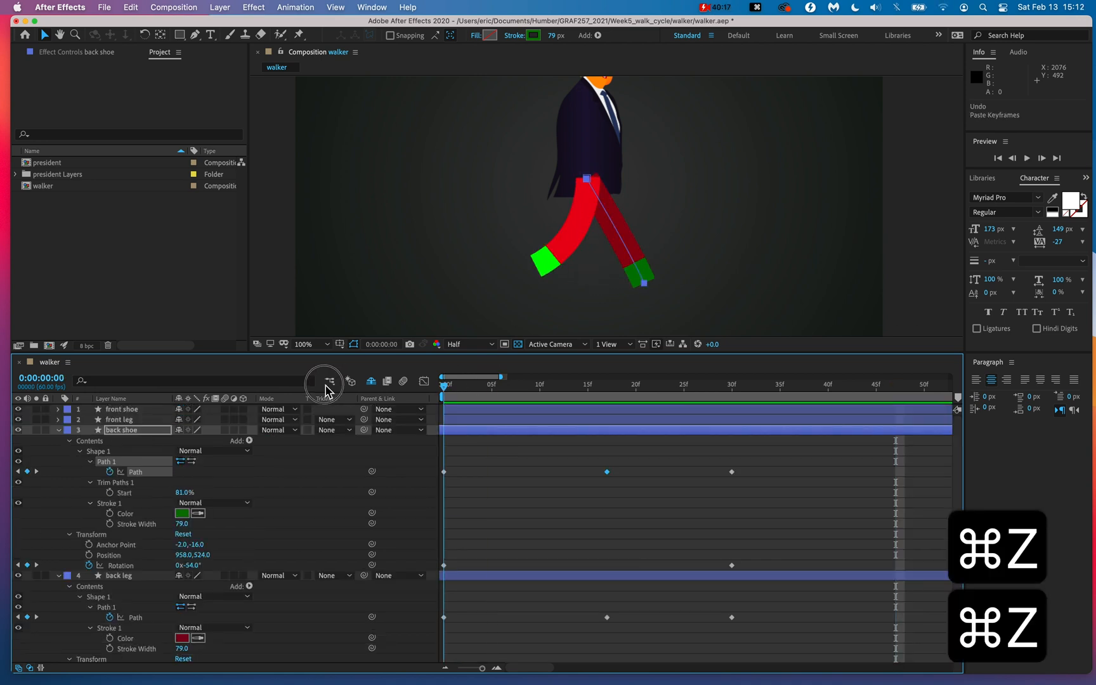
{"action": "key", "text": "space"}
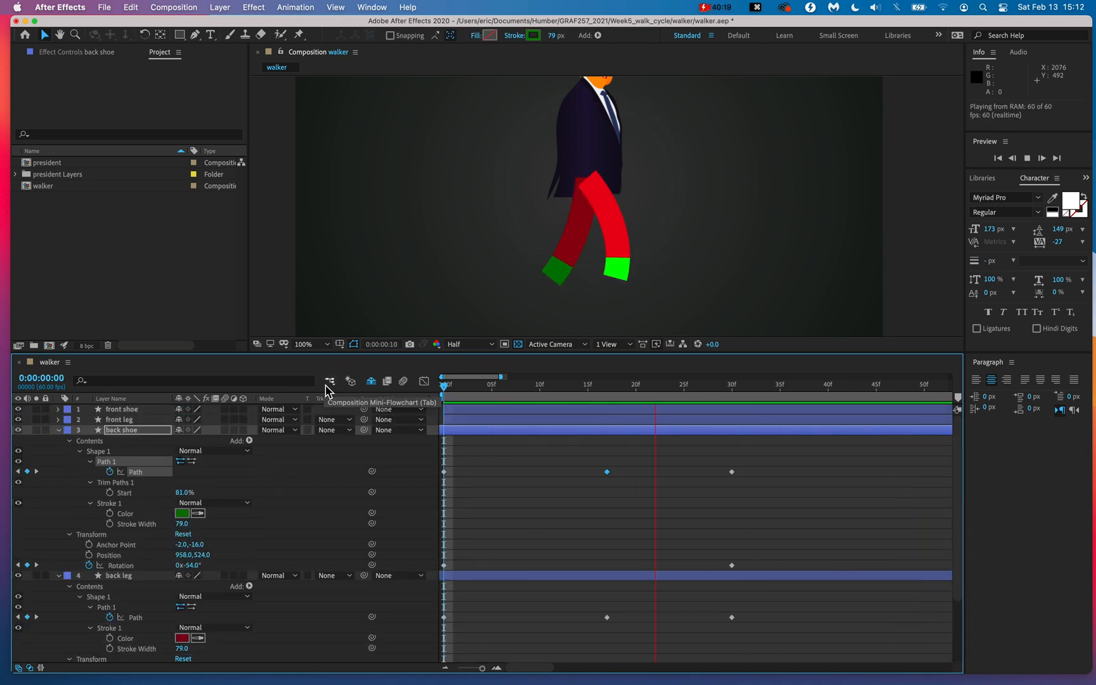
{"action": "key", "text": "space"}
Step: Collapse the back shoe and back leg layers and move all four leg and shoe layers below the head/president.ai layer
{"action": "left_click", "coordinate": [120, 420]}
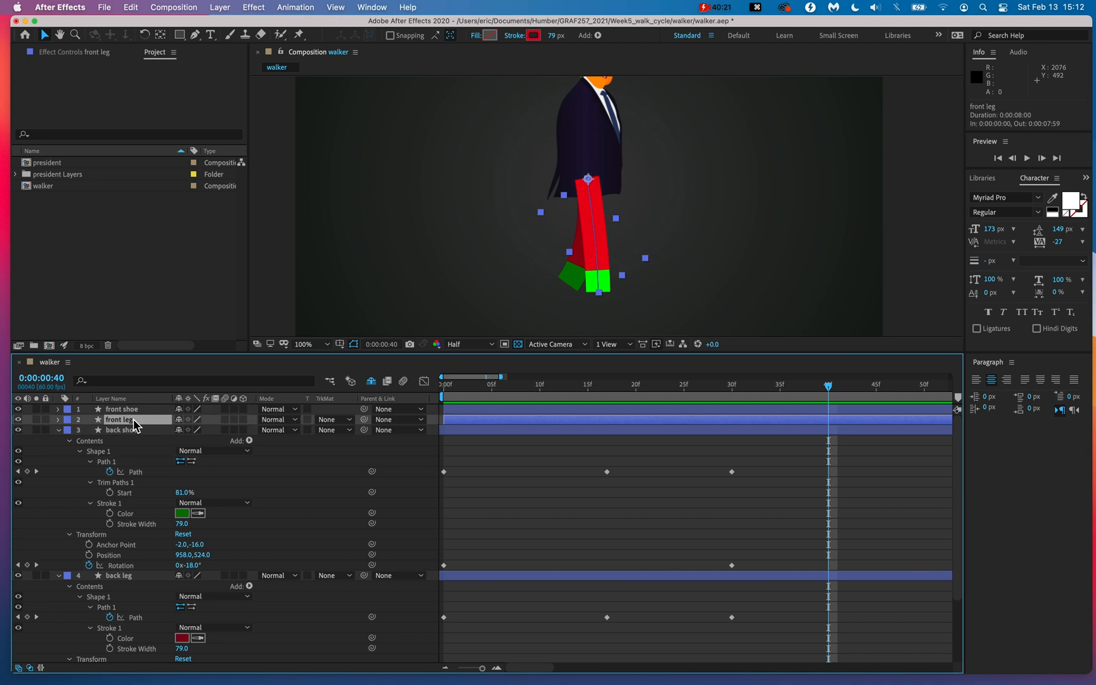
{"action": "left_click", "coordinate": [59, 430]}
{"action": "left_click", "coordinate": [58, 440]}
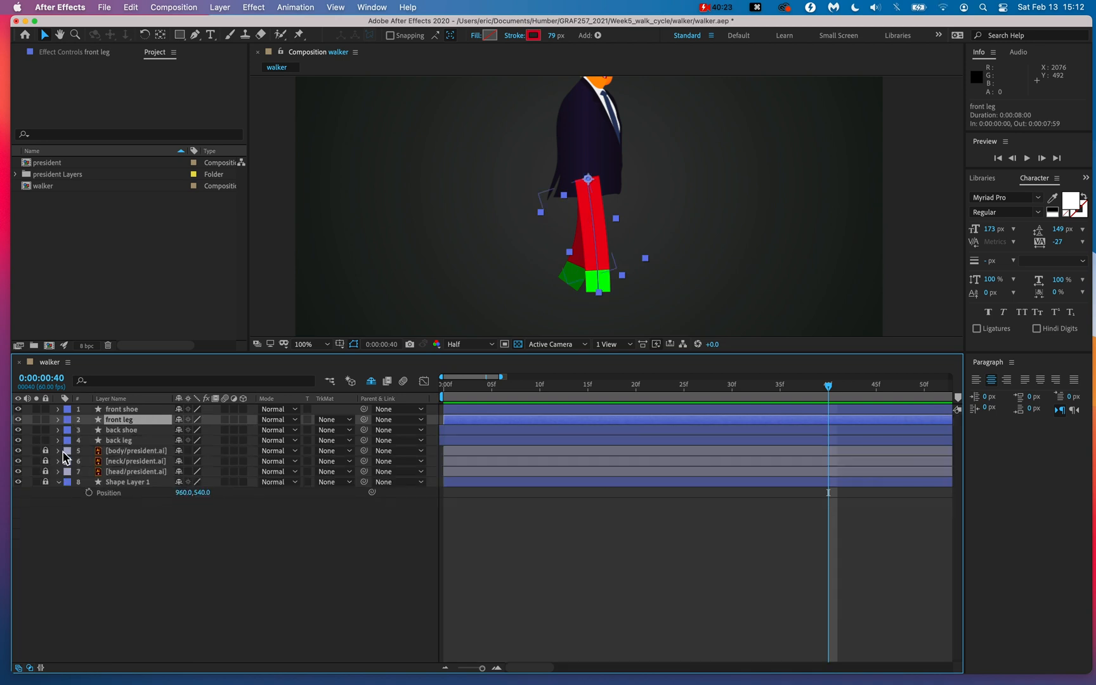
{"action": "left_click", "coordinate": [140, 461]}
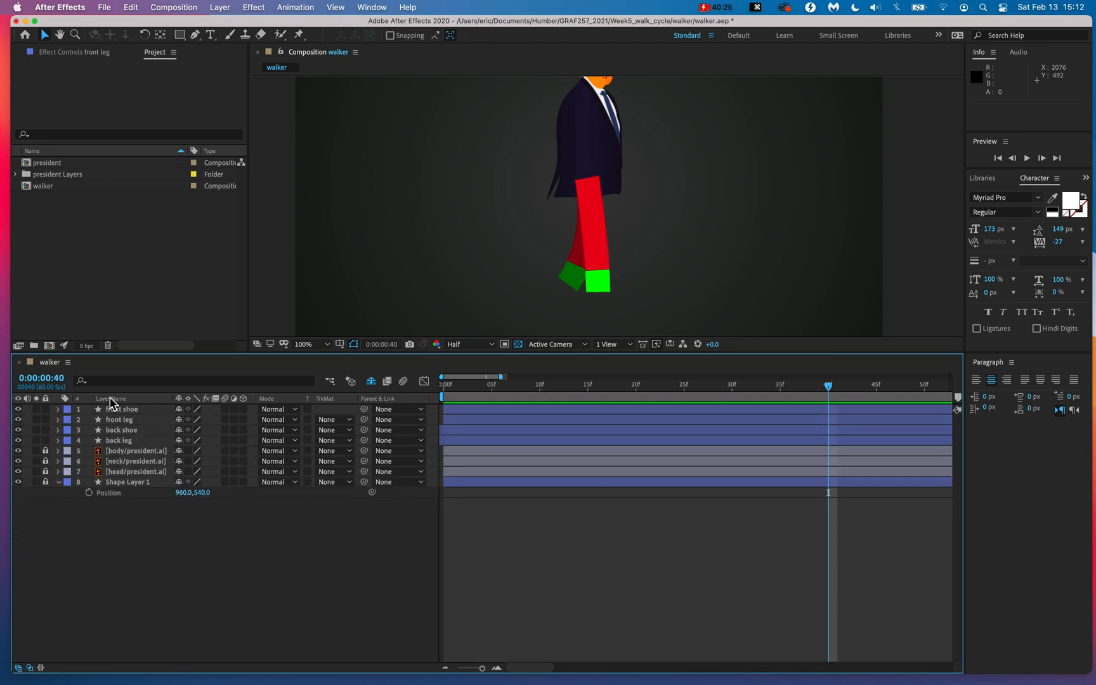
{"action": "left_click", "coordinate": [113, 412]}
{"action": "left_click", "coordinate": [116, 441], "text": "shift"}
{"action": "left_click_drag", "start_coordinate": [120, 417], "coordinate": [123, 486]}
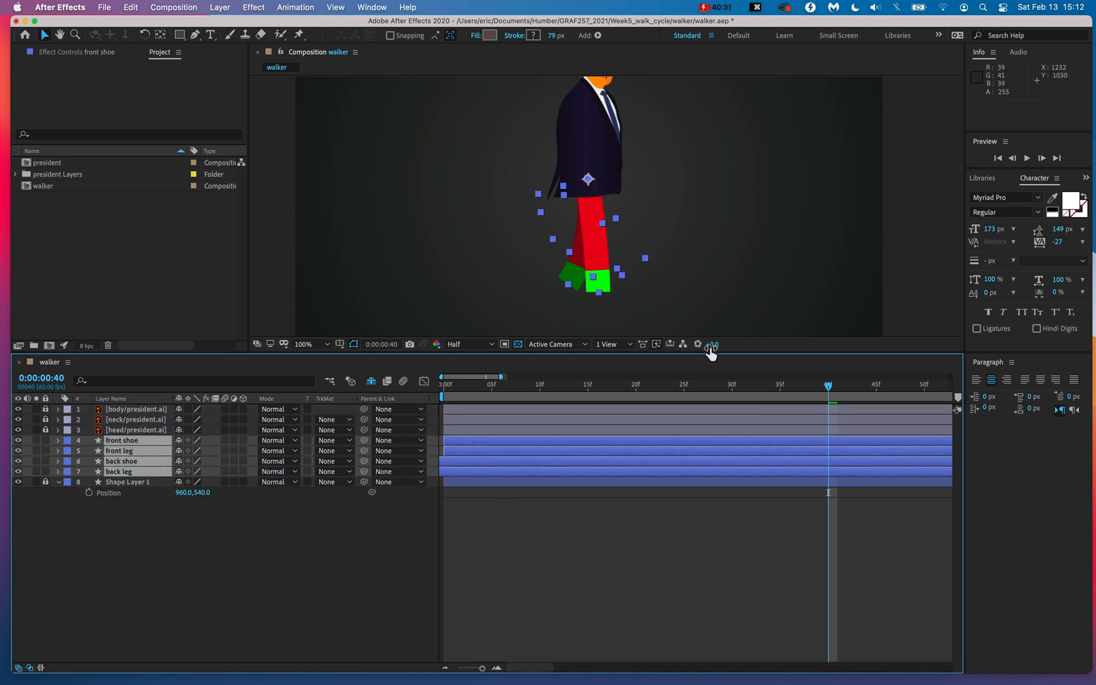
Step: Enlarge the composition view to show the whole character, preview the walk cycle and return to frame 0
{"action": "left_click_drag", "start_coordinate": [734, 356], "coordinate": [730, 458]}
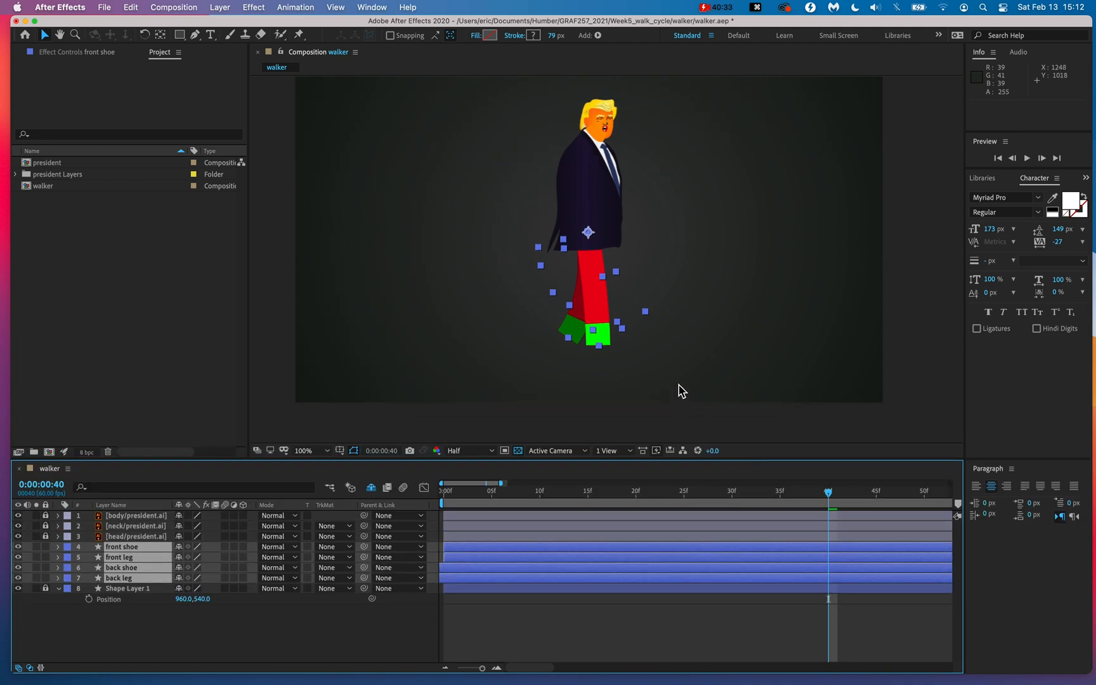
{"action": "left_click", "coordinate": [678, 389]}
{"action": "key", "text": "space"}
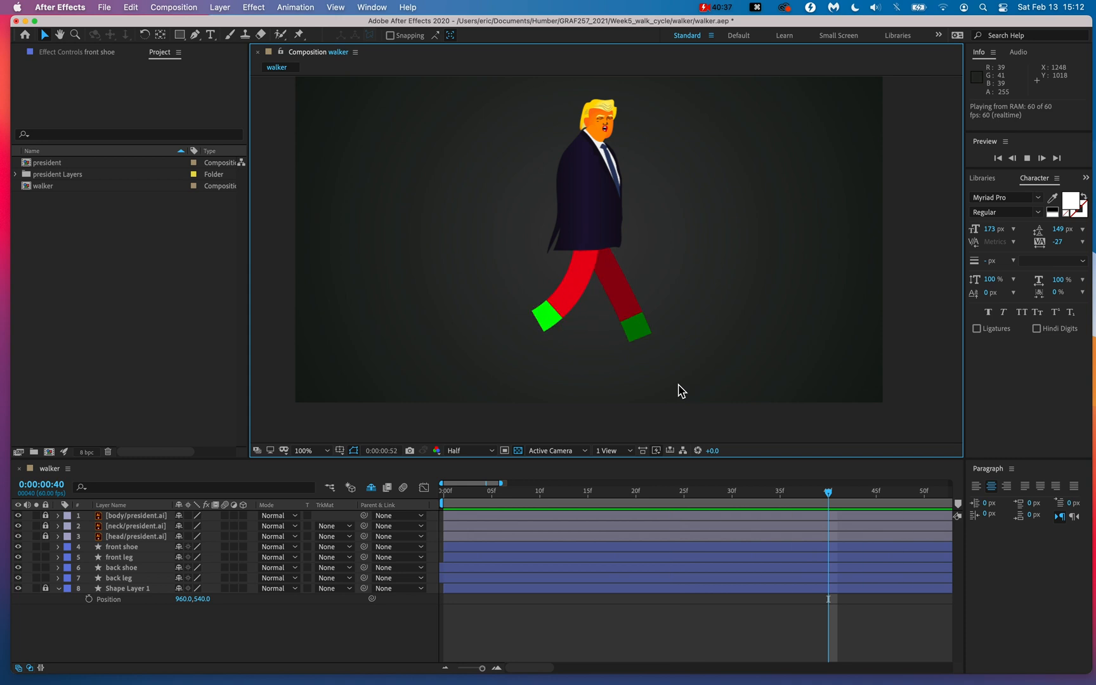
{"action": "key", "text": "space"}
{"action": "key", "text": "space"}
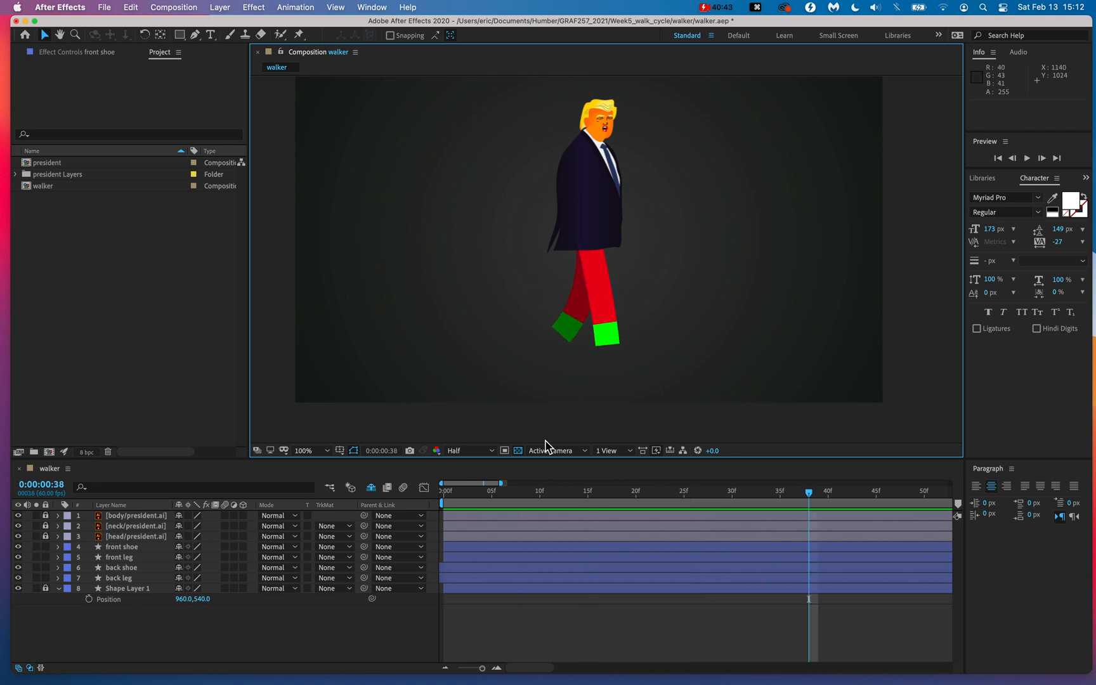
{"action": "left_click", "coordinate": [452, 493]}
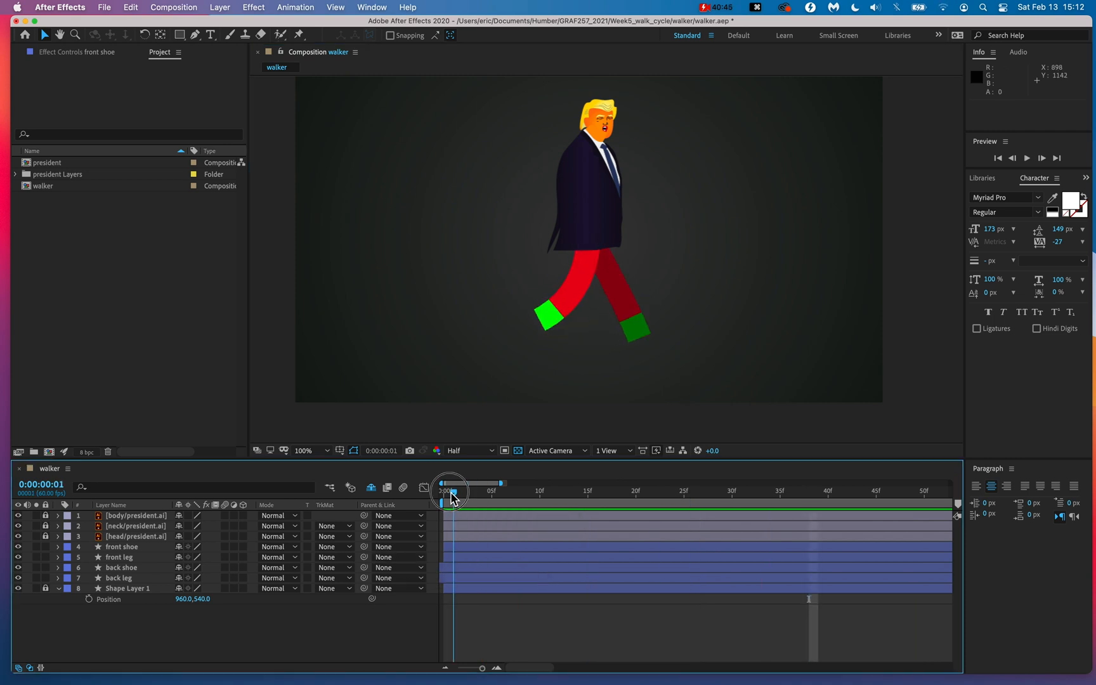
{"action": "left_click_drag", "start_coordinate": [451, 496], "coordinate": [436, 498]}
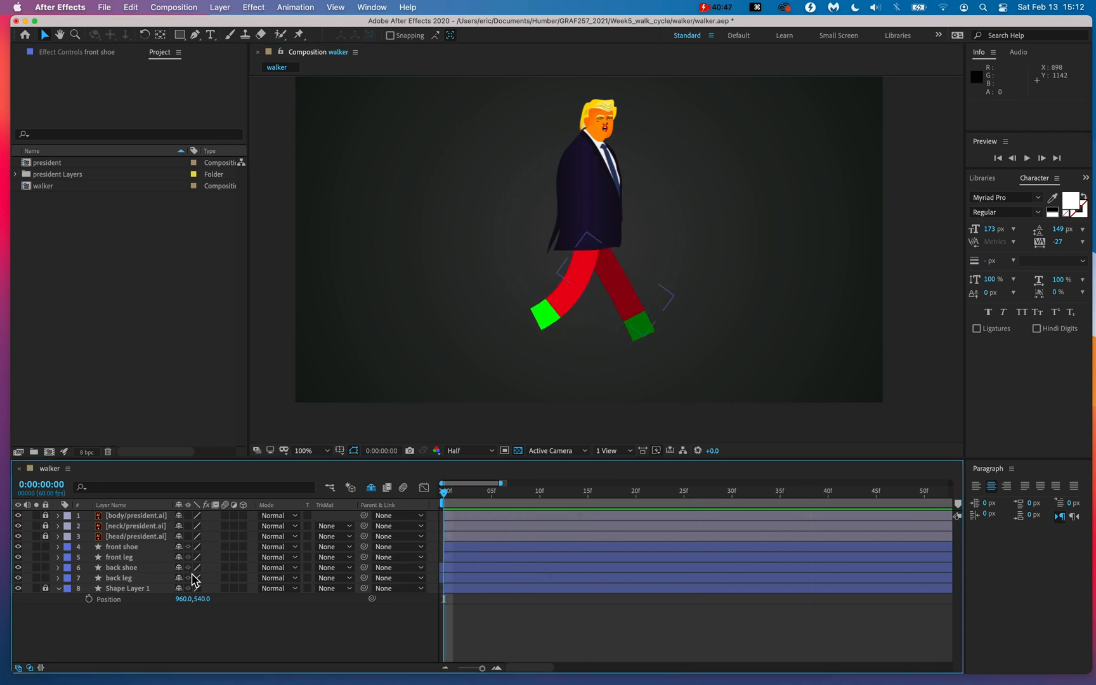
Step: Draw a curved two-point arm path with the Pen tool on a new shape layer, running from the shoulder down behind the jacket
{"action": "left_click", "coordinate": [140, 516]}
{"action": "left_click", "coordinate": [158, 590]}
{"action": "left_click", "coordinate": [196, 35]}
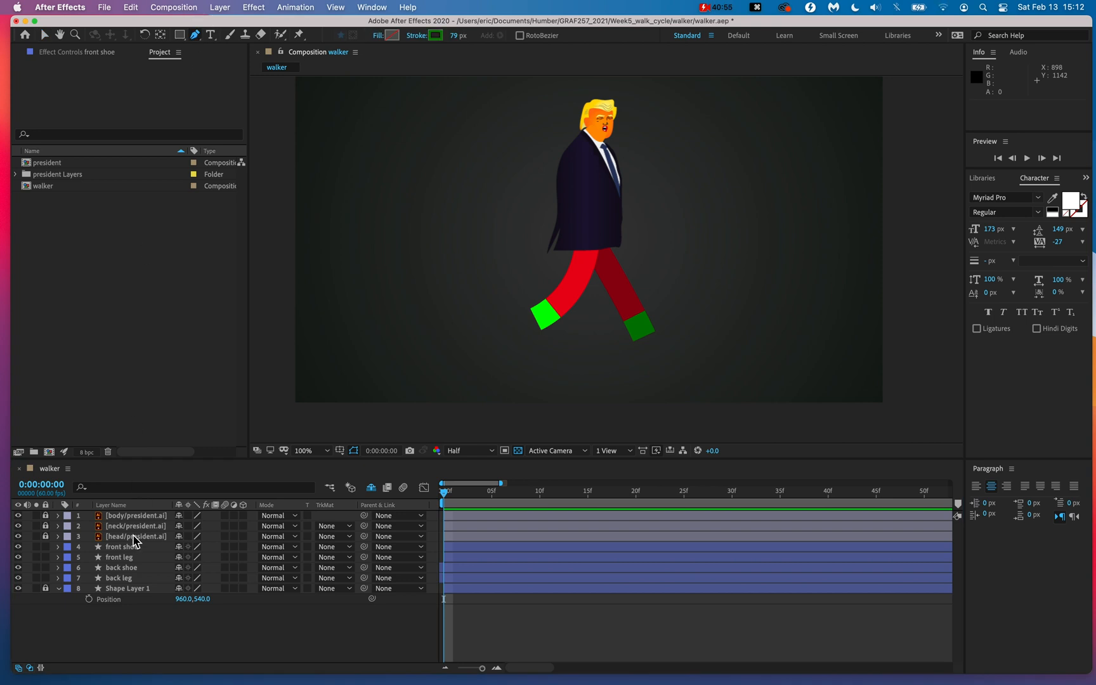
{"action": "key", "text": "alt+super+8"}
{"action": "key", "text": "alt+super+8"}
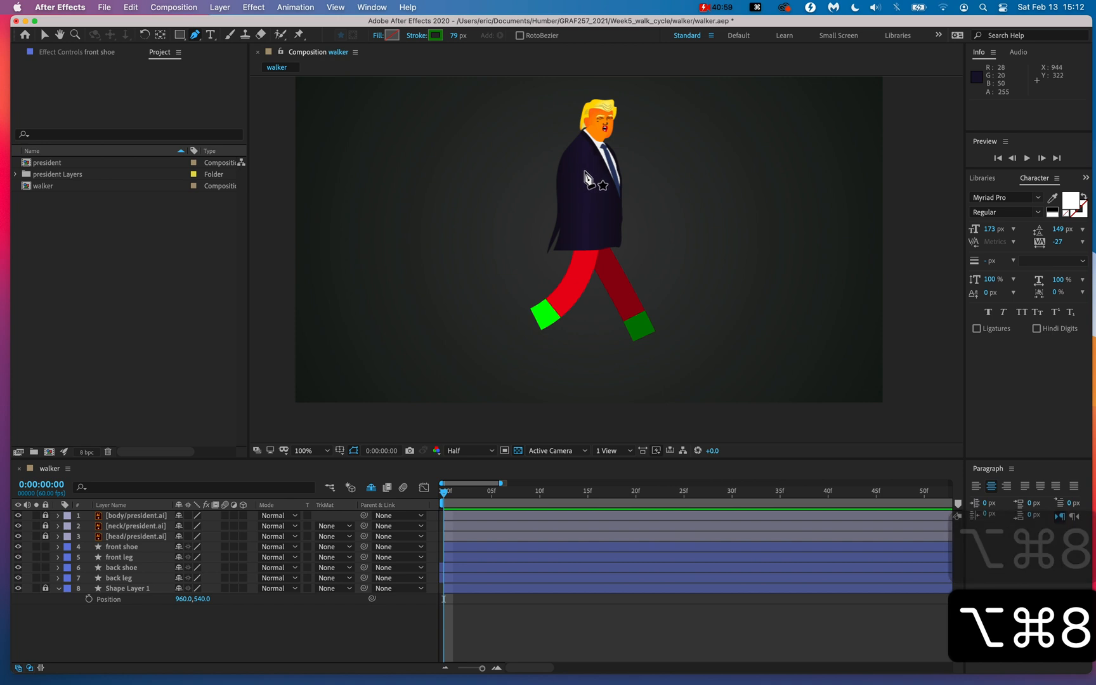
{"action": "left_click_drag", "start_coordinate": [585, 170], "coordinate": [574, 174]}
{"action": "mouse_move", "coordinate": [565, 228]}
{"action": "left_mouse_down"}
{"action": "mouse_move", "coordinate": [591, 265]}
{"action": "mouse_move", "coordinate": [584, 271]}
{"action": "left_mouse_up"}
{"action": "left_click_drag", "start_coordinate": [566, 229], "coordinate": [557, 233]}
{"action": "left_click_drag", "start_coordinate": [540, 191], "coordinate": [553, 189]}
{"action": "left_click_drag", "start_coordinate": [558, 233], "coordinate": [553, 232]}
{"action": "left_click_drag", "start_coordinate": [549, 190], "coordinate": [549, 191]}
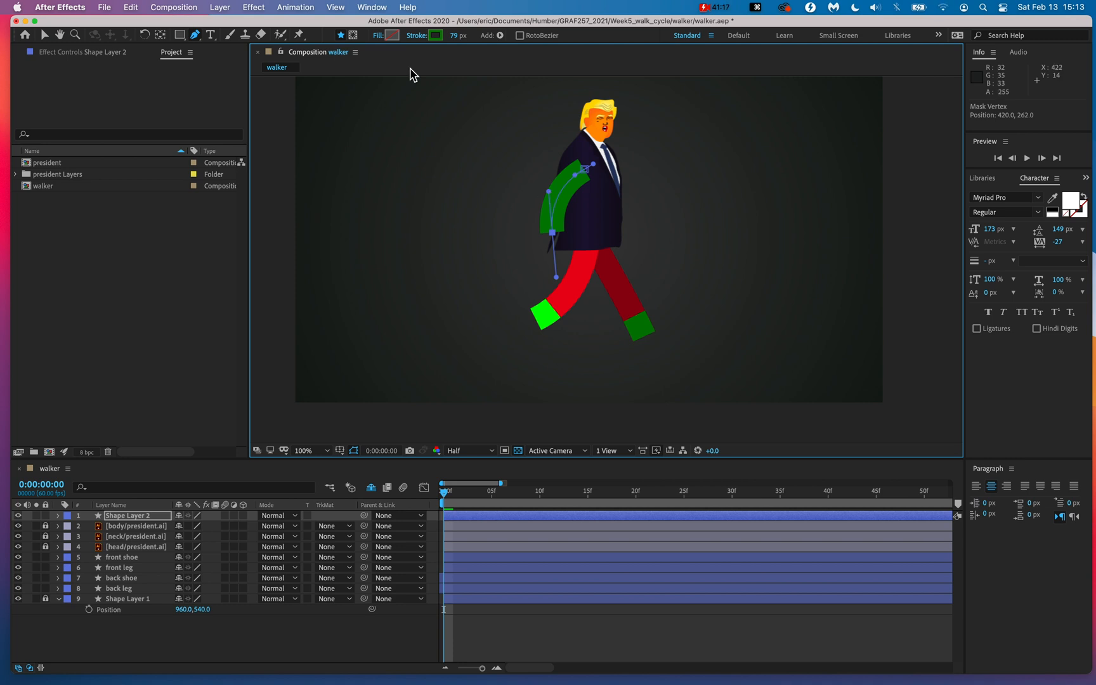
Step: Expand the new arm shape layer's contents down to the path and stroke properties of Shape 1
{"action": "scroll", "coordinate": [590, 175], "scroll_direction": "up", "scroll_amount": 5}
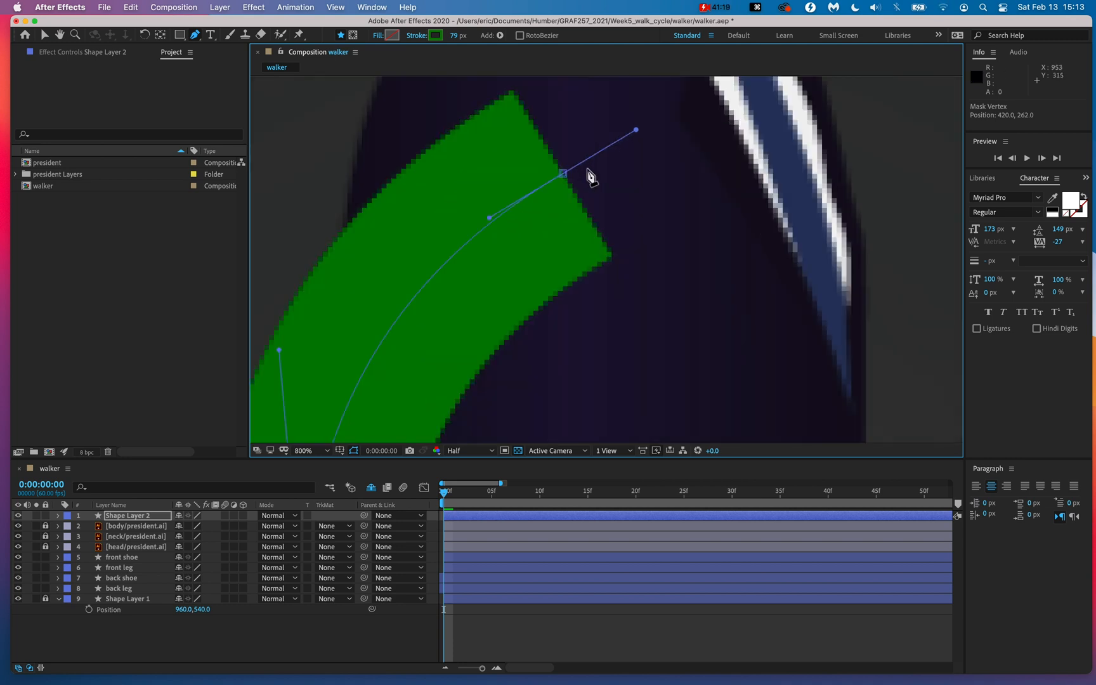
{"action": "scroll", "coordinate": [570, 183], "scroll_direction": "down", "scroll_amount": 3}
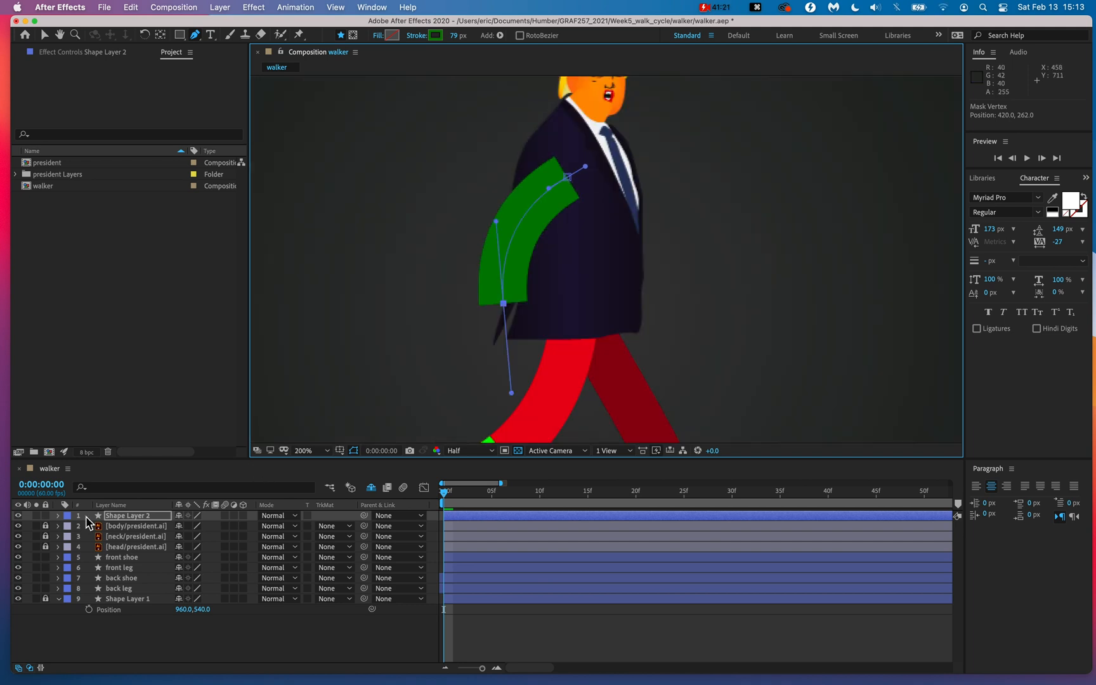
{"action": "left_click", "coordinate": [58, 516]}
{"action": "key", "text": "alt+super+8"}
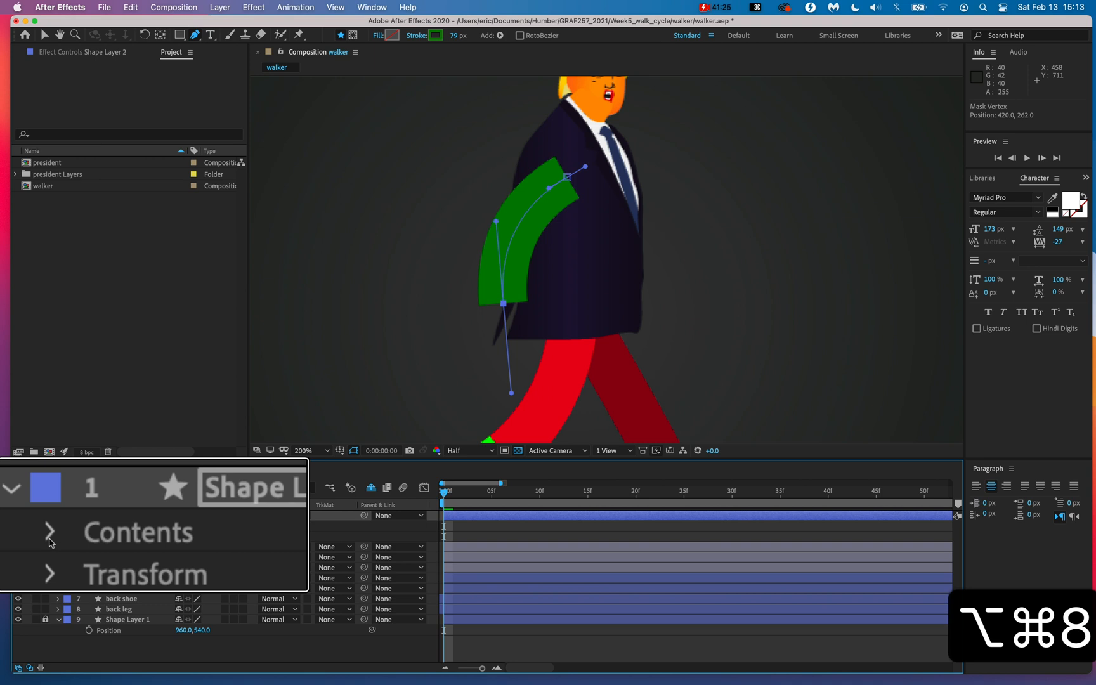
{"action": "left_click", "coordinate": [49, 543]}
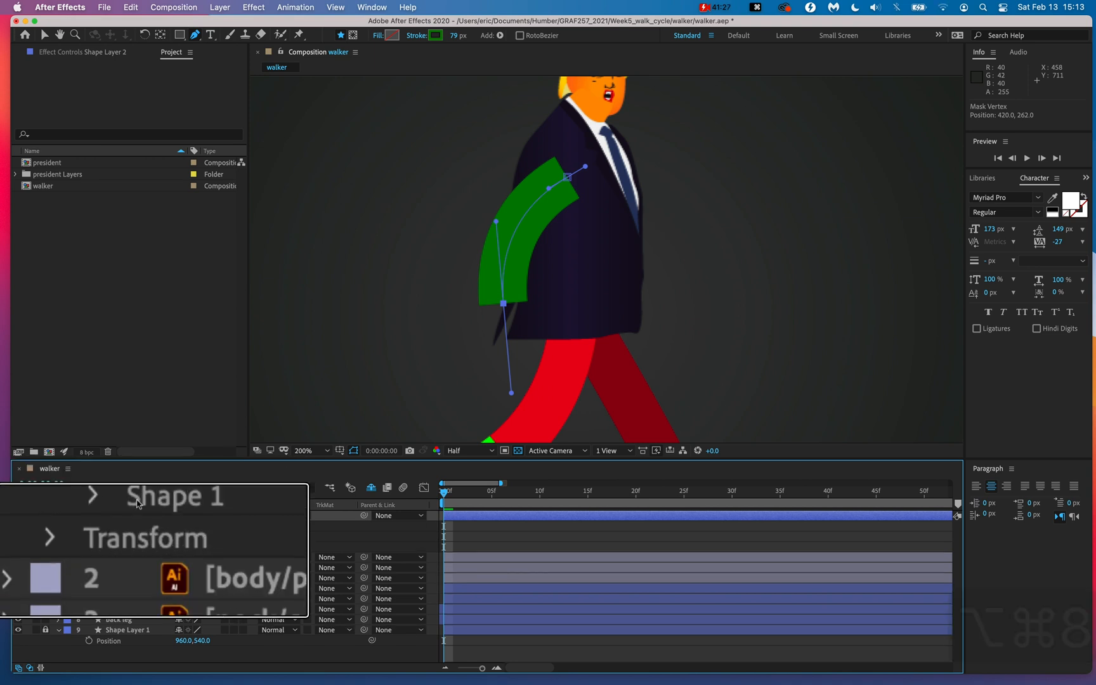
{"action": "left_click", "coordinate": [93, 496]}
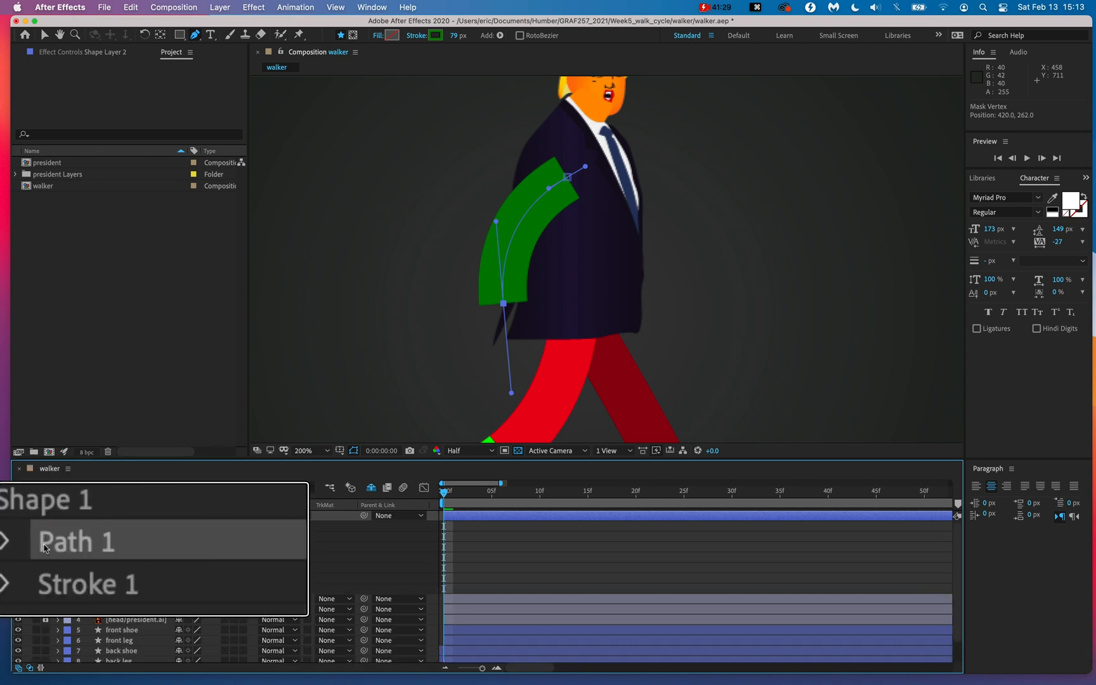
{"action": "key", "text": "alt+super+8"}
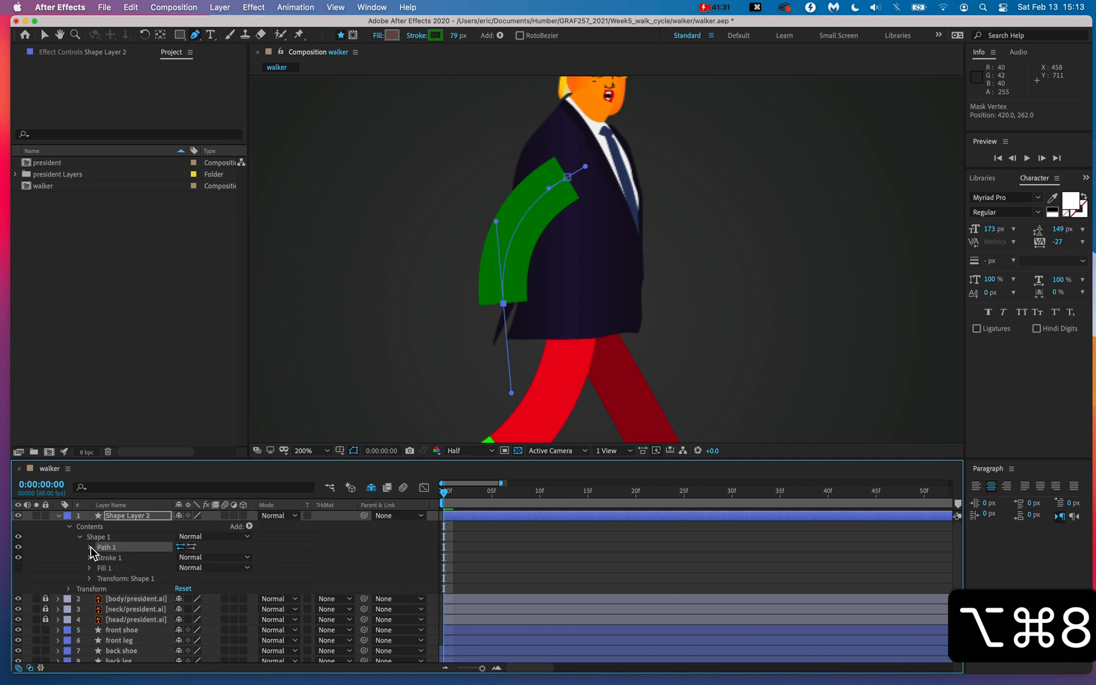
{"action": "left_click", "coordinate": [90, 548]}
{"action": "left_click", "coordinate": [89, 568]}
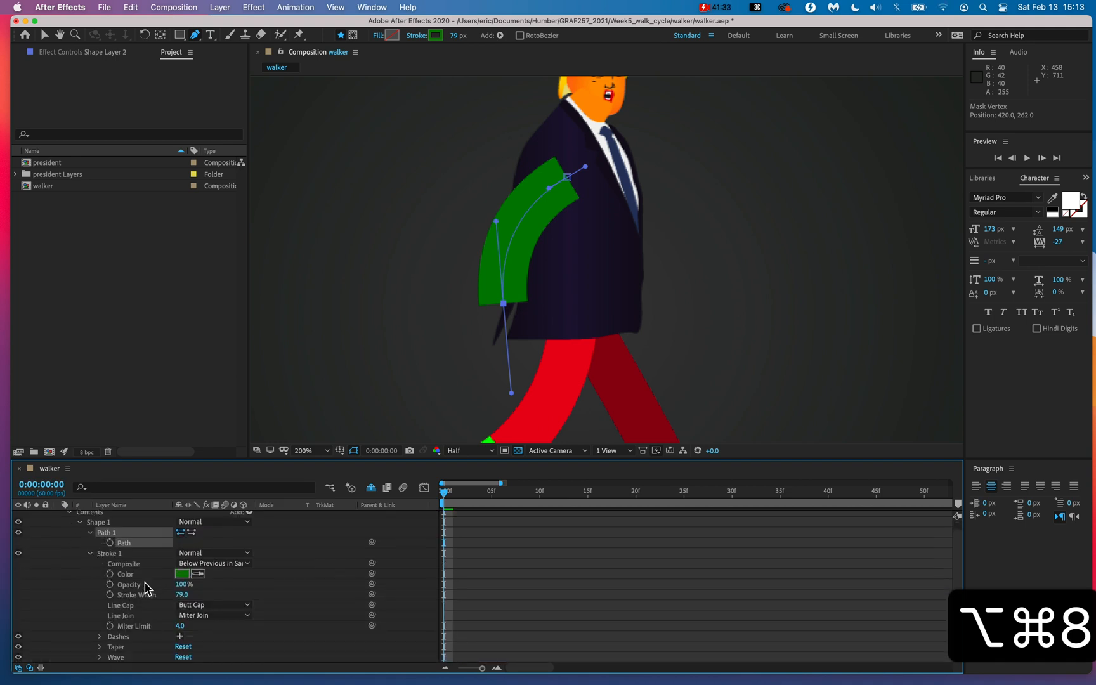
Step: Set the line cap of the arm's Stroke 1 to Round Cap
{"action": "left_click", "coordinate": [115, 567]}
{"action": "key", "text": "alt+super+8"}
{"action": "key", "text": "alt+super+8"}
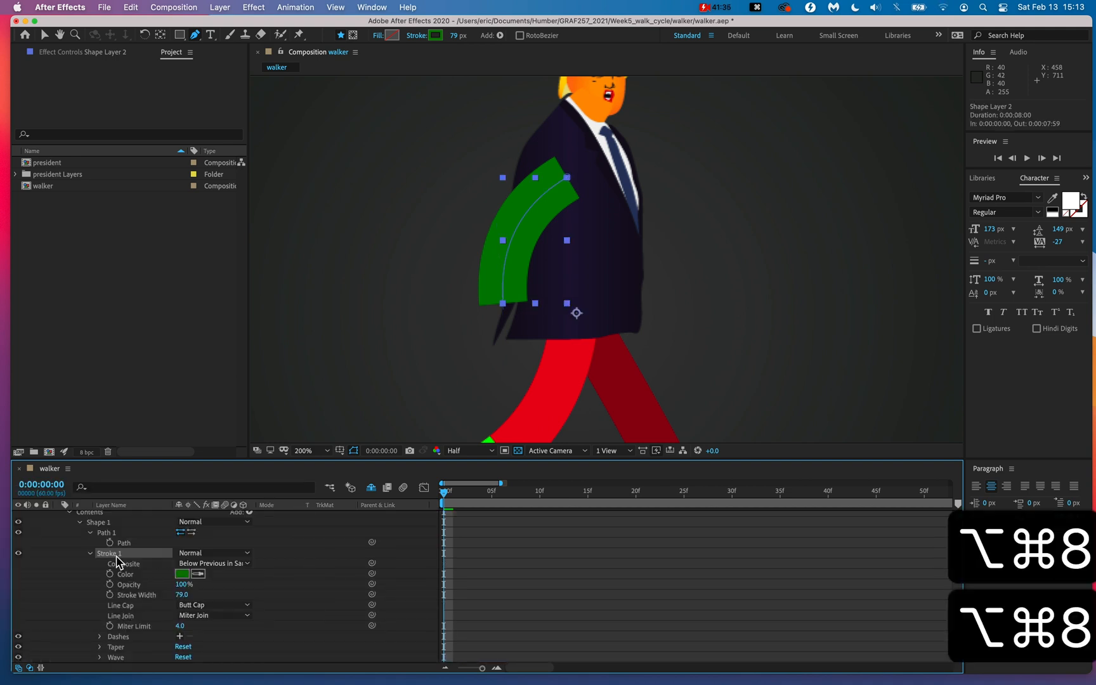
{"action": "scroll", "coordinate": [167, 596], "scroll_direction": "down", "scroll_amount": 2}
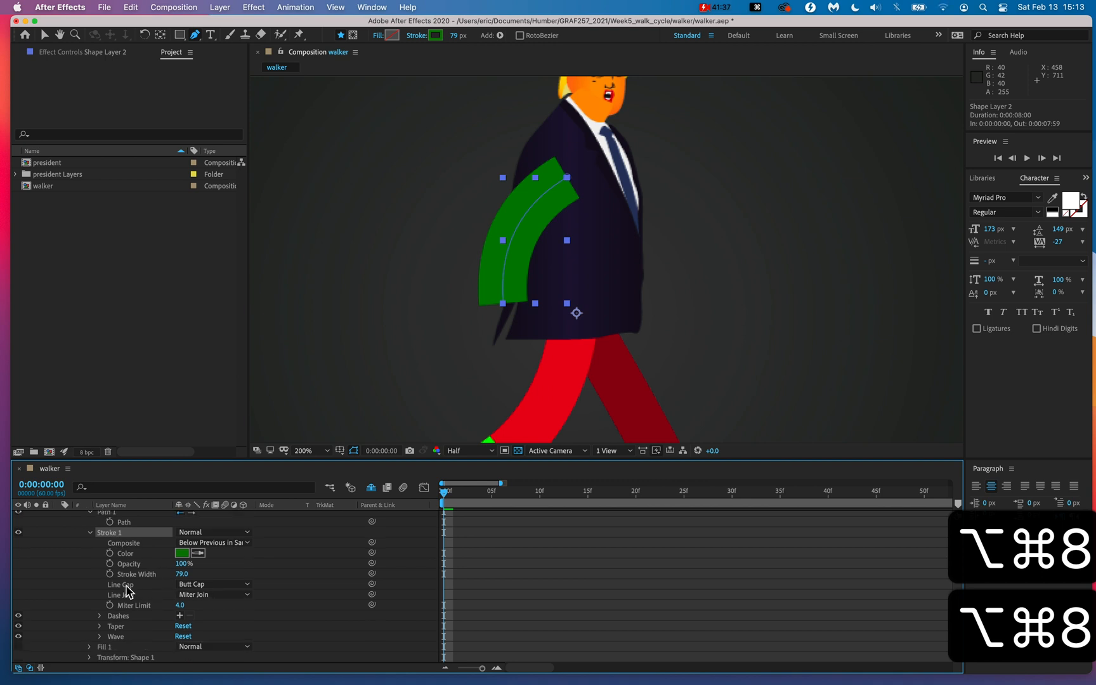
{"action": "key", "text": "alt+super+8"}
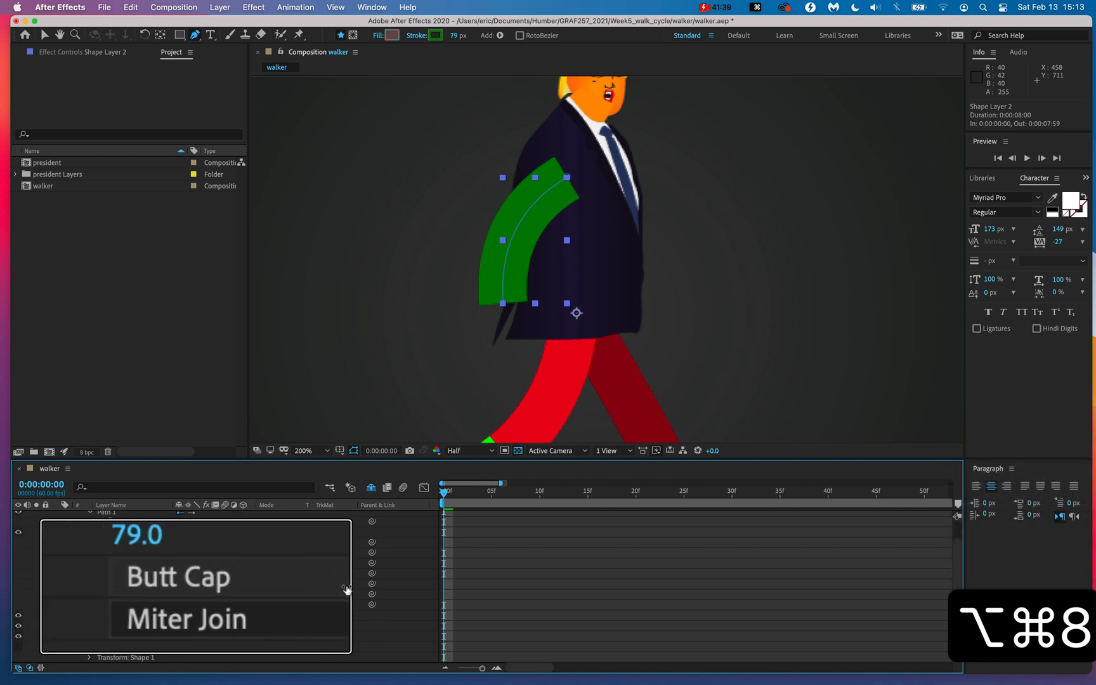
{"action": "left_click", "coordinate": [345, 584]}
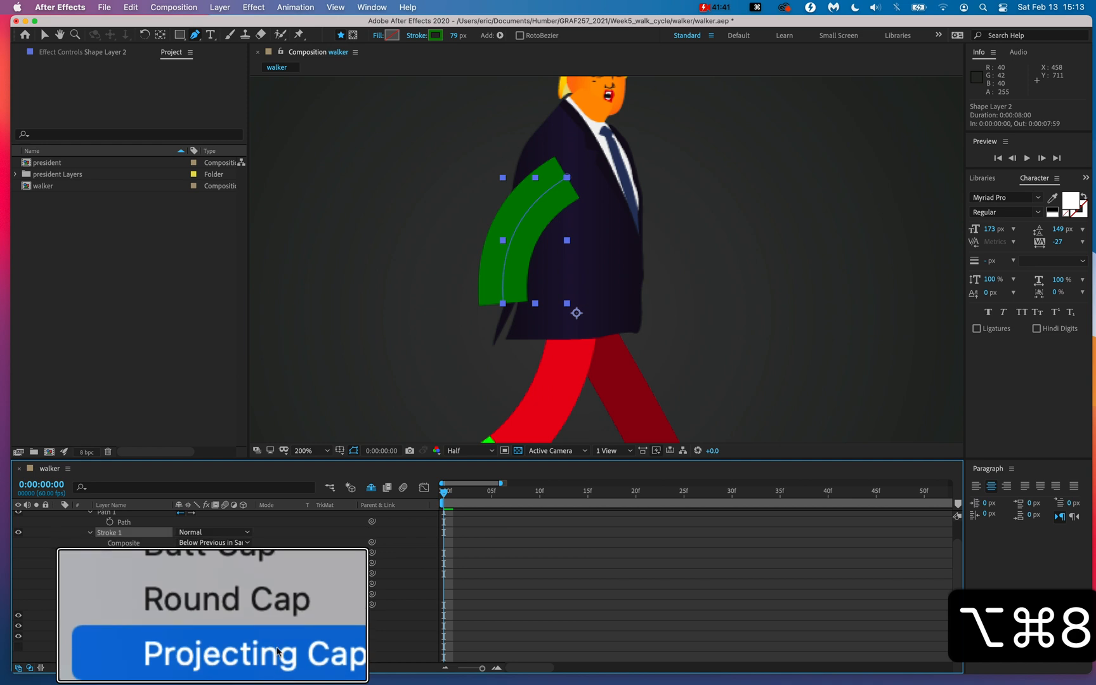
{"action": "left_click", "coordinate": [277, 611]}
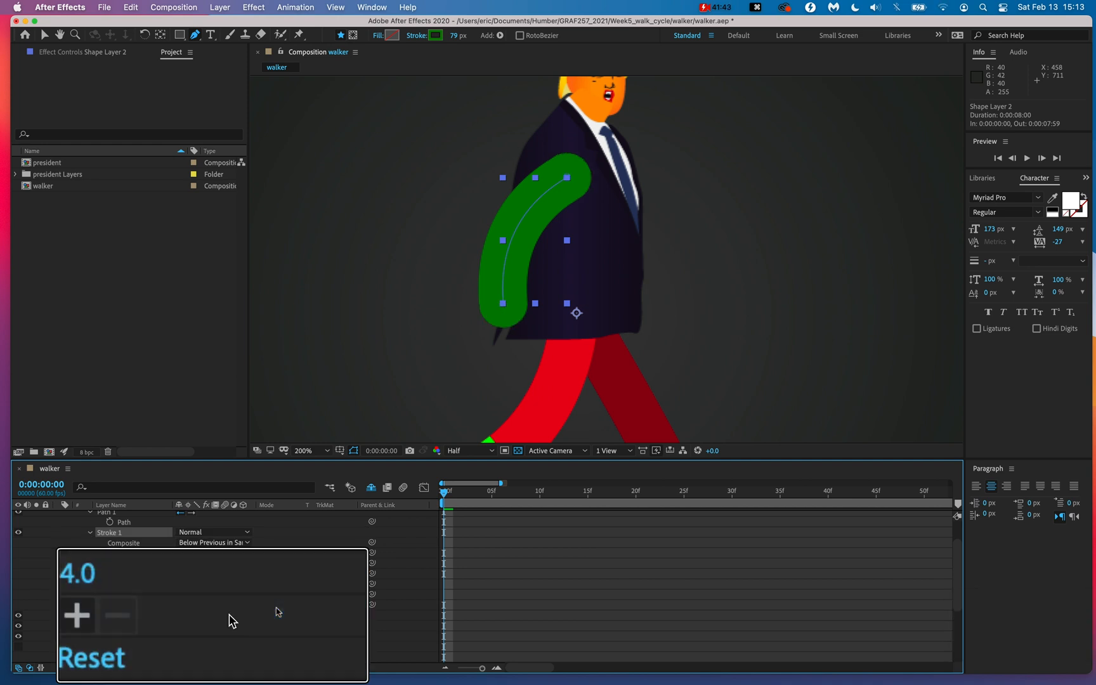
{"action": "key", "text": "alt+super+8"}
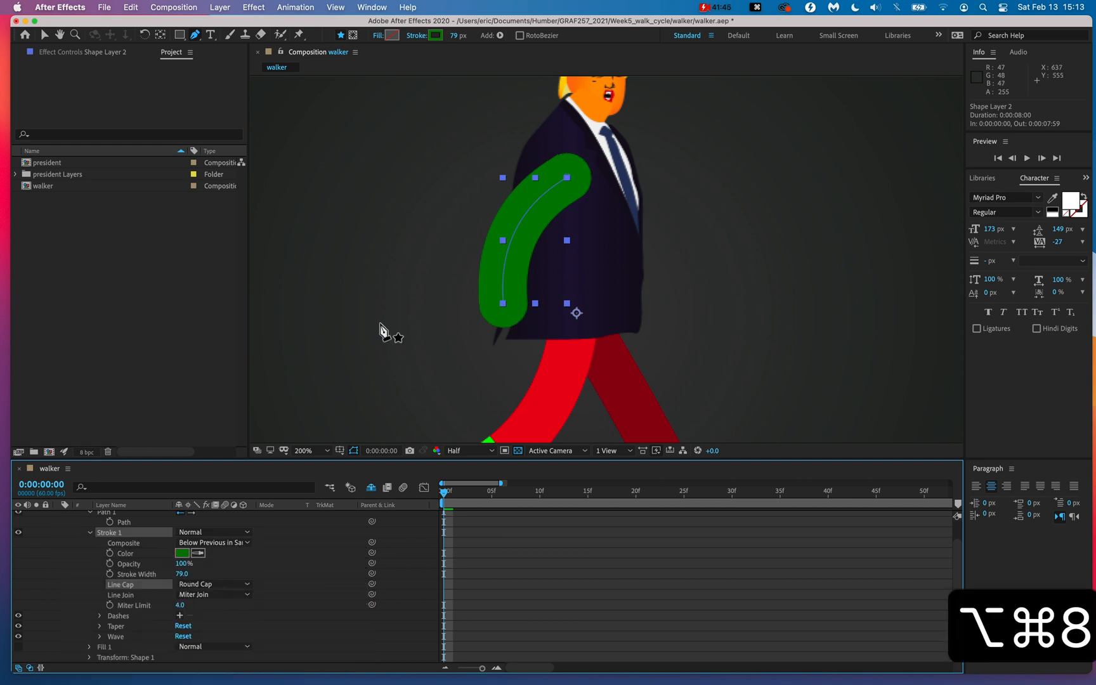
Step: Move the arm path's shoulder point slightly toward the character's back and change the arm's stroke colour to dark red
{"action": "scroll", "coordinate": [379, 327], "scroll_direction": "down", "scroll_amount": 5}
{"action": "key", "text": "slash"}
{"action": "left_click_drag", "start_coordinate": [472, 251], "coordinate": [466, 252]}
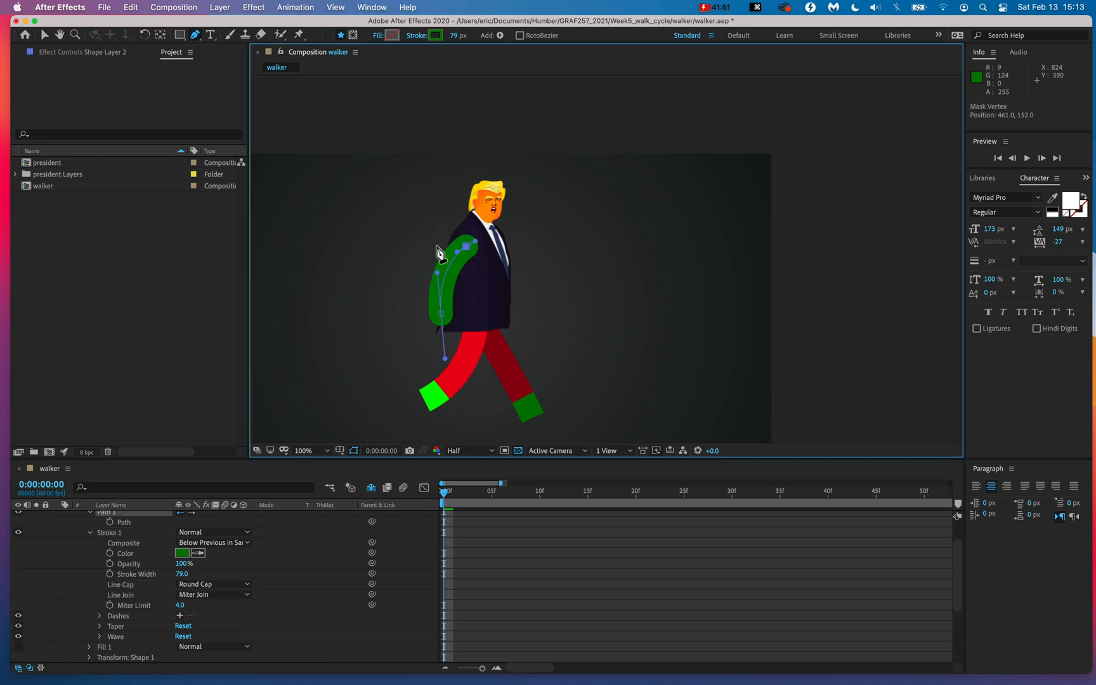
{"action": "left_click", "coordinate": [435, 35]}
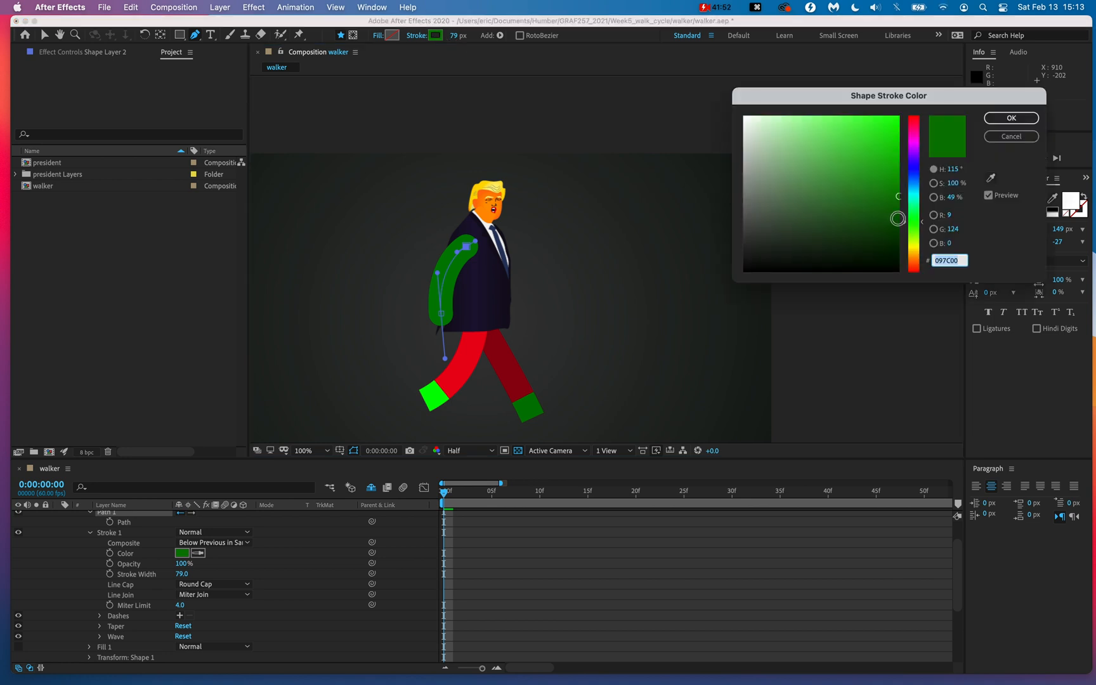
{"action": "left_click", "coordinate": [913, 168]}
{"action": "left_click_drag", "start_coordinate": [895, 171], "coordinate": [916, 90]}
{"action": "left_click", "coordinate": [1009, 118]}
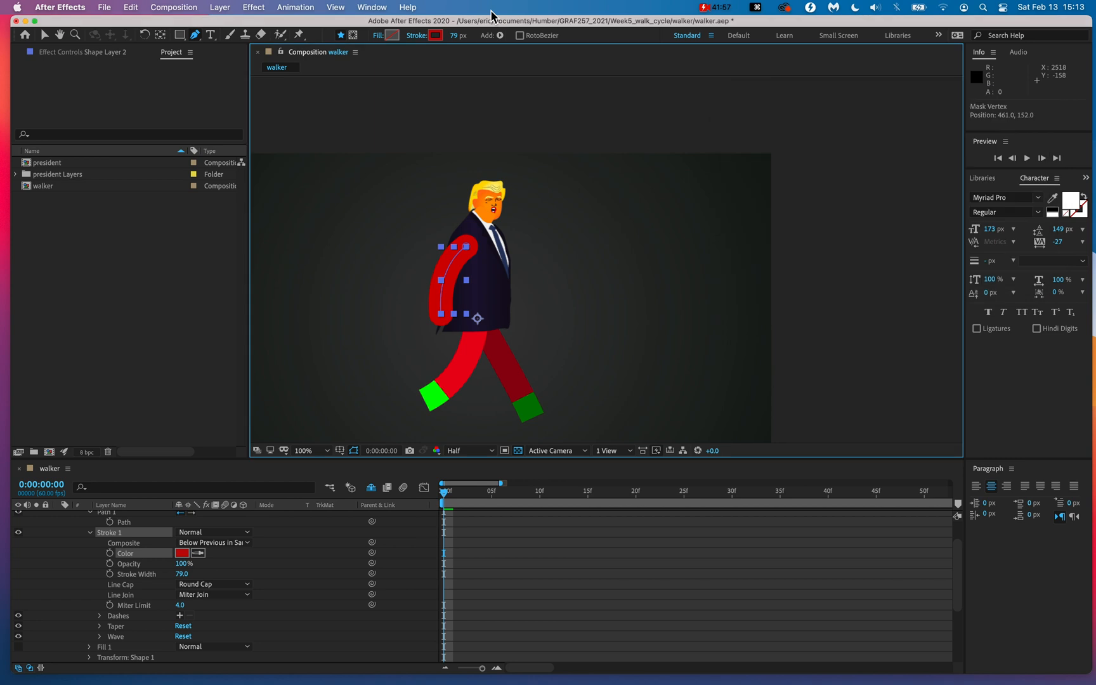
Step: Reduce the arm's stroke width to 58 px and collapse the selected arm layer's properties
{"action": "left_click_drag", "start_coordinate": [449, 36], "coordinate": [438, 38]}
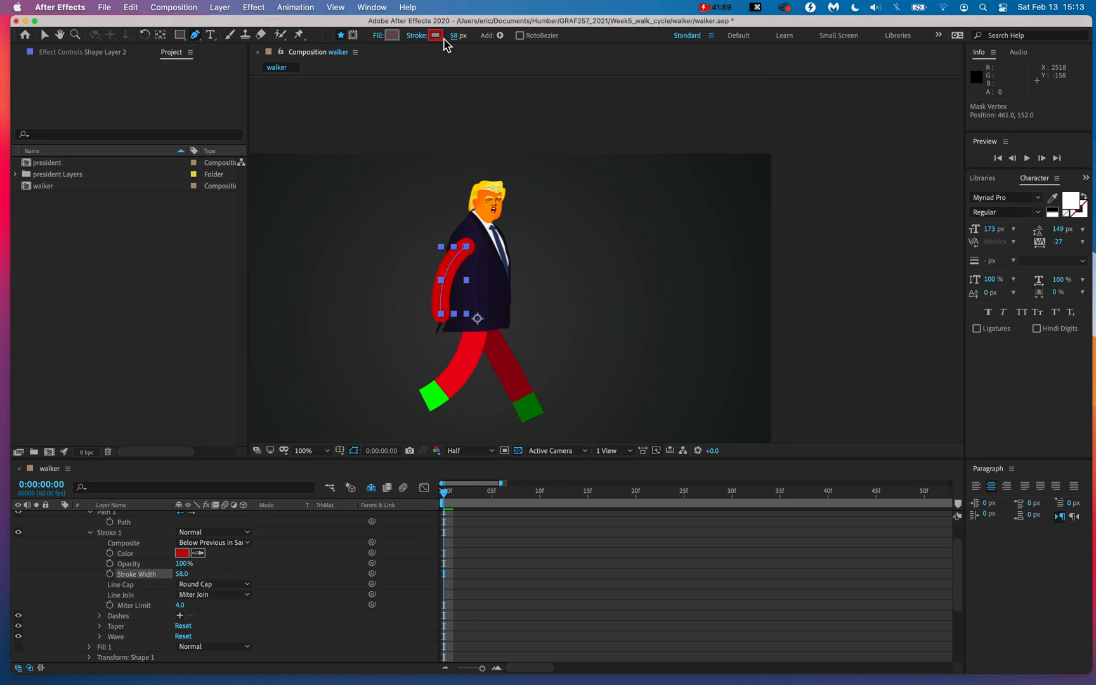
{"action": "key", "text": "v"}
{"action": "key", "text": "super+shift+a"}
{"action": "left_click", "coordinate": [459, 291]}
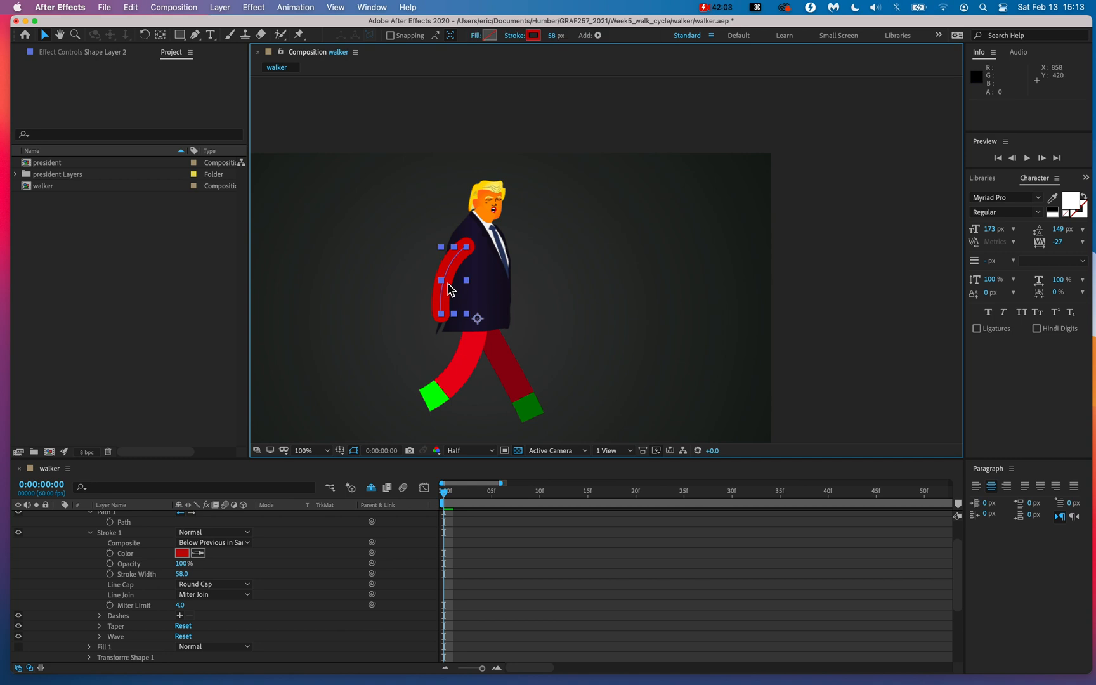
{"action": "scroll", "coordinate": [228, 591], "scroll_direction": "up", "scroll_amount": 2}
{"action": "left_click", "coordinate": [58, 515]}
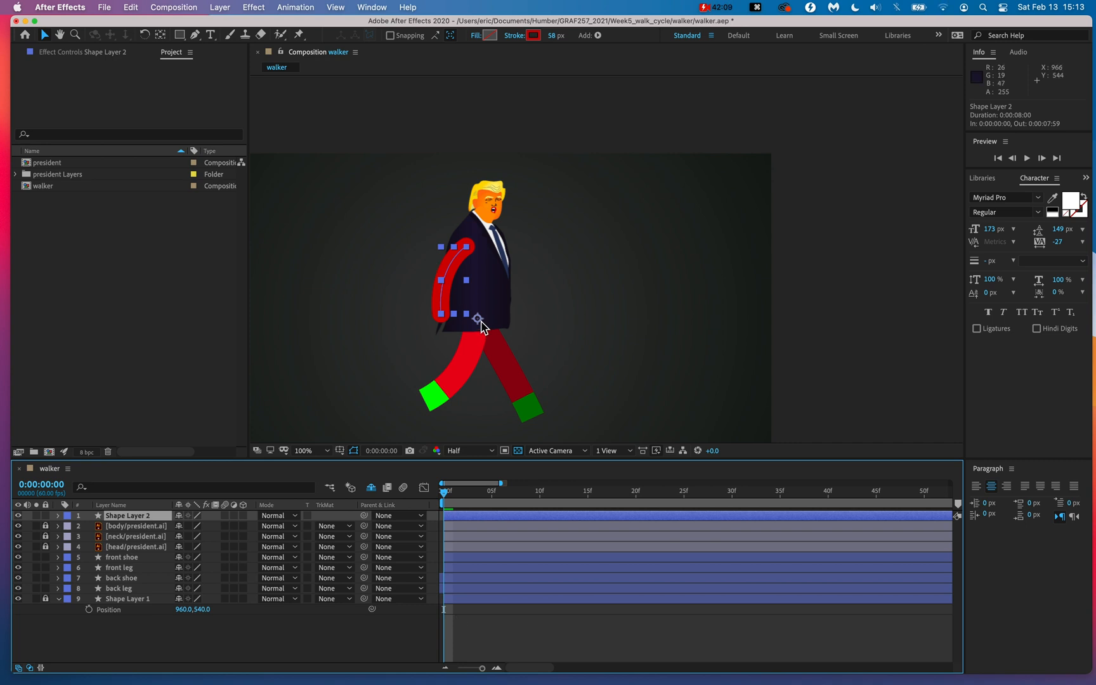
Step: Try rotating the arm layer to -200° about its default anchor point near the jacket hem
{"action": "key", "text": "alt+super+8"}
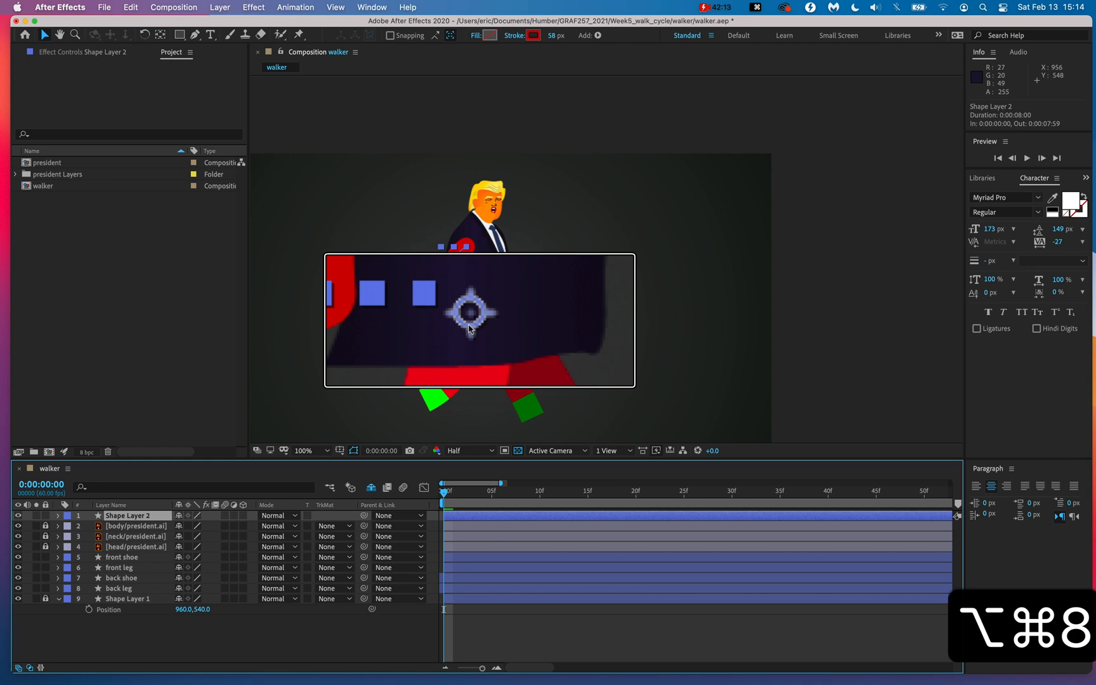
{"action": "key", "text": "alt+super+8"}
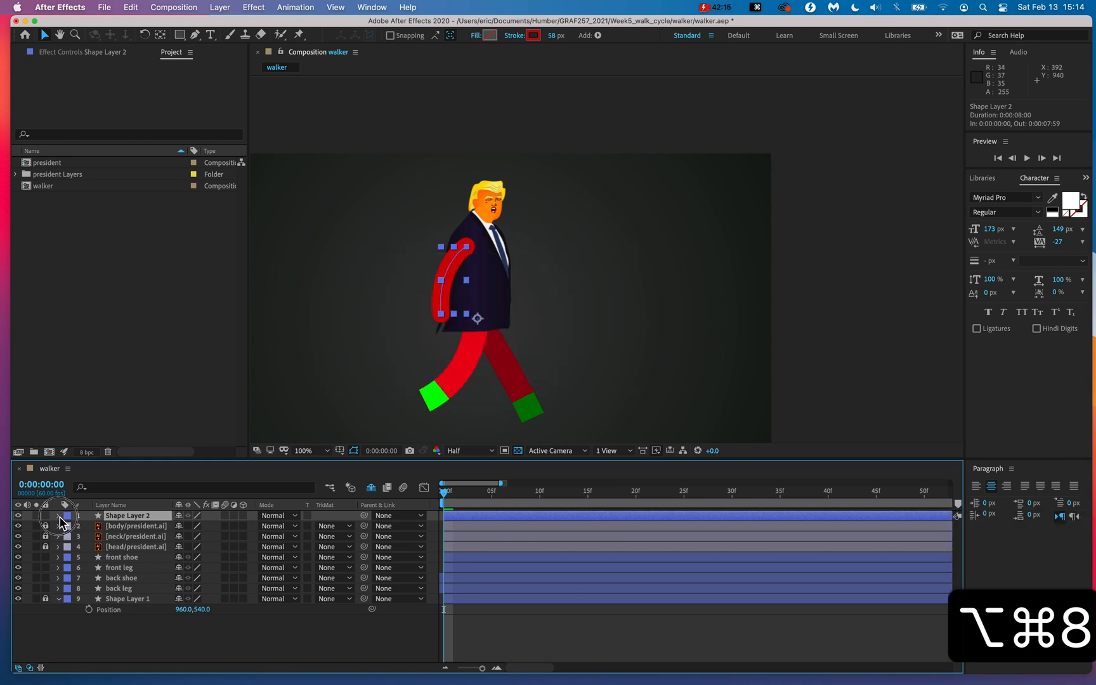
{"action": "left_click", "coordinate": [59, 515]}
{"action": "scroll", "coordinate": [120, 568], "scroll_direction": "down", "scroll_amount": 5}
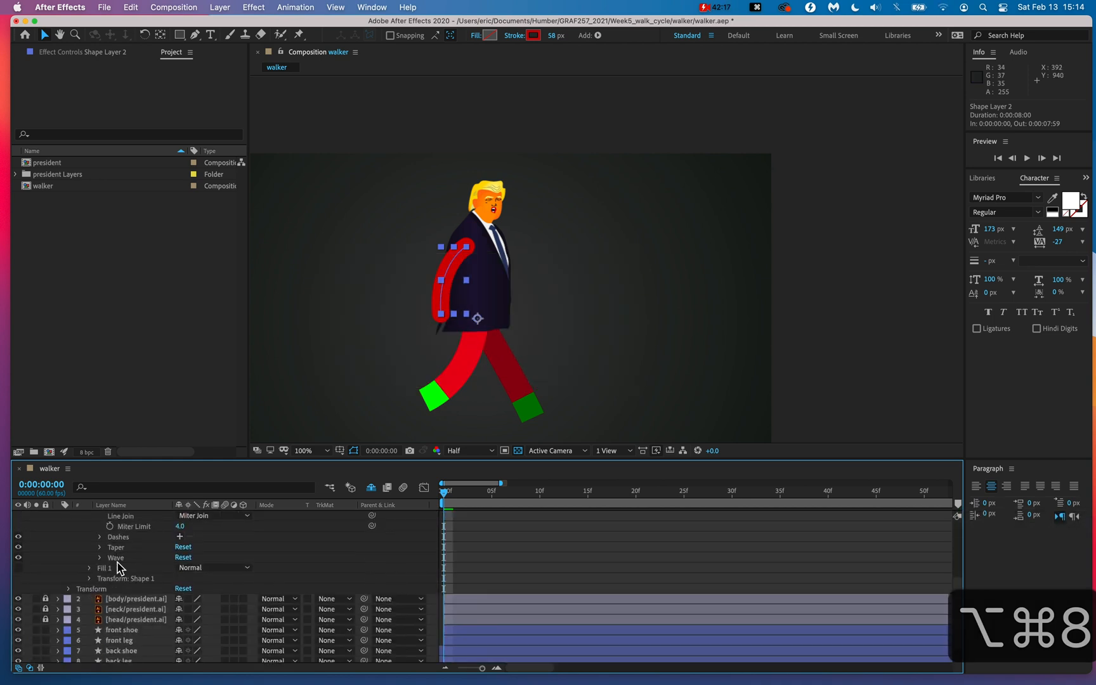
{"action": "left_click", "coordinate": [68, 589]}
{"action": "scroll", "coordinate": [126, 587], "scroll_direction": "down", "scroll_amount": 1}
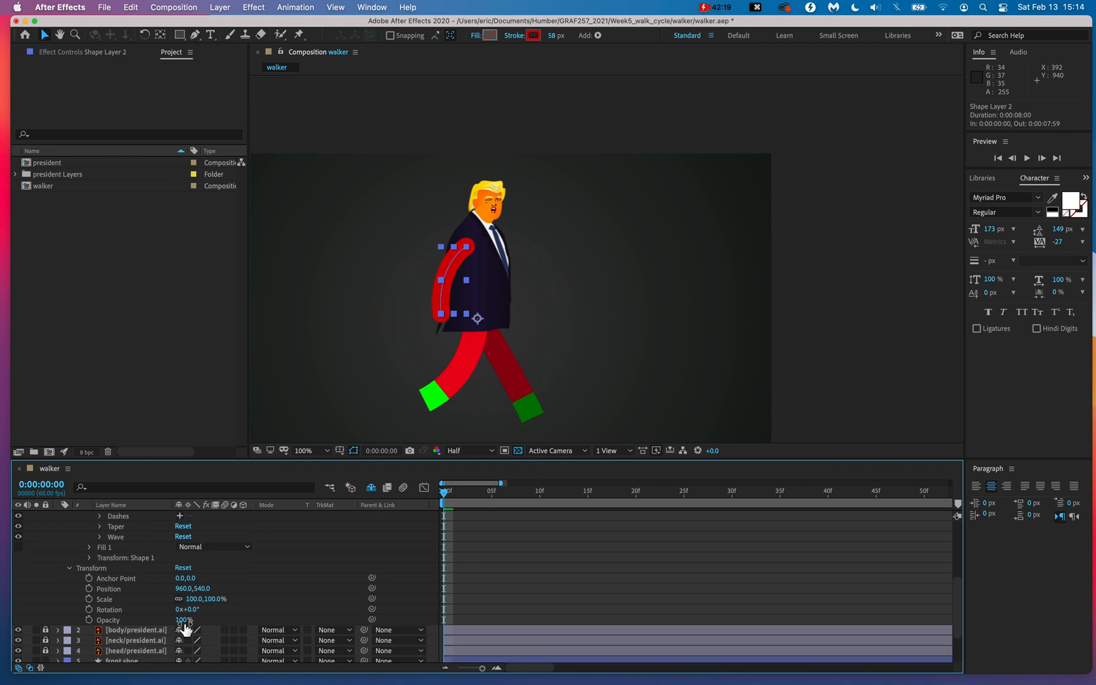
{"action": "left_click_drag", "start_coordinate": [190, 610], "coordinate": [36, 576]}
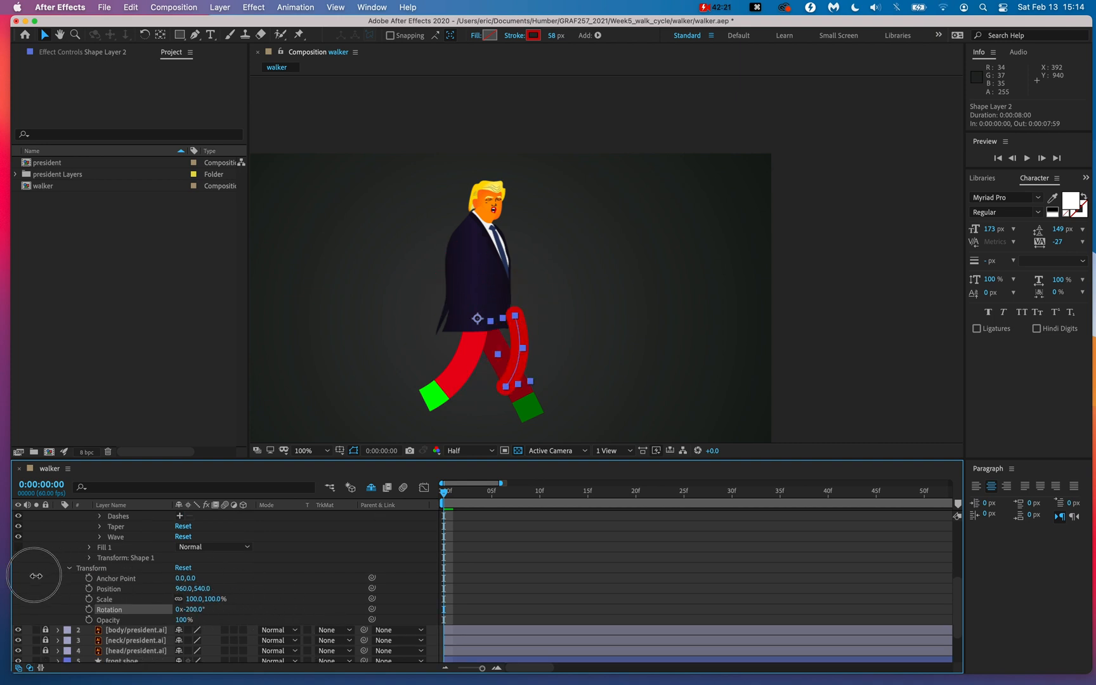
{"action": "key", "text": "super+z"}
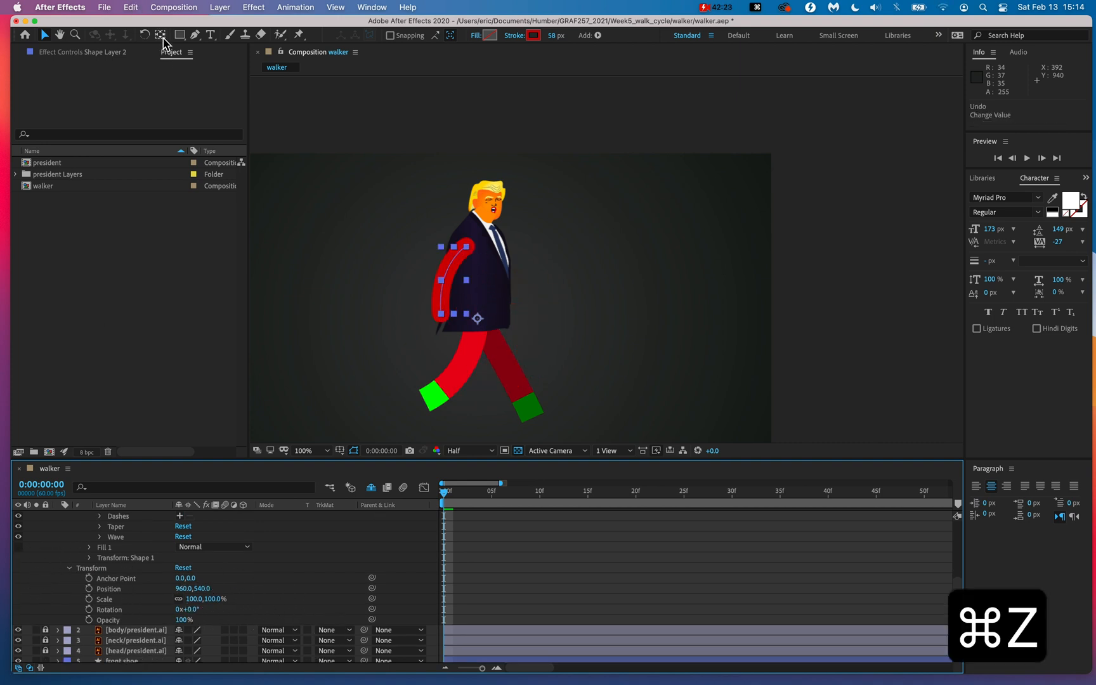
Step: Move the arm layer's anchor point to the shoulder end of the arm with the Pan Behind tool, at about -38, -242
{"action": "key", "text": "alt+super+8"}
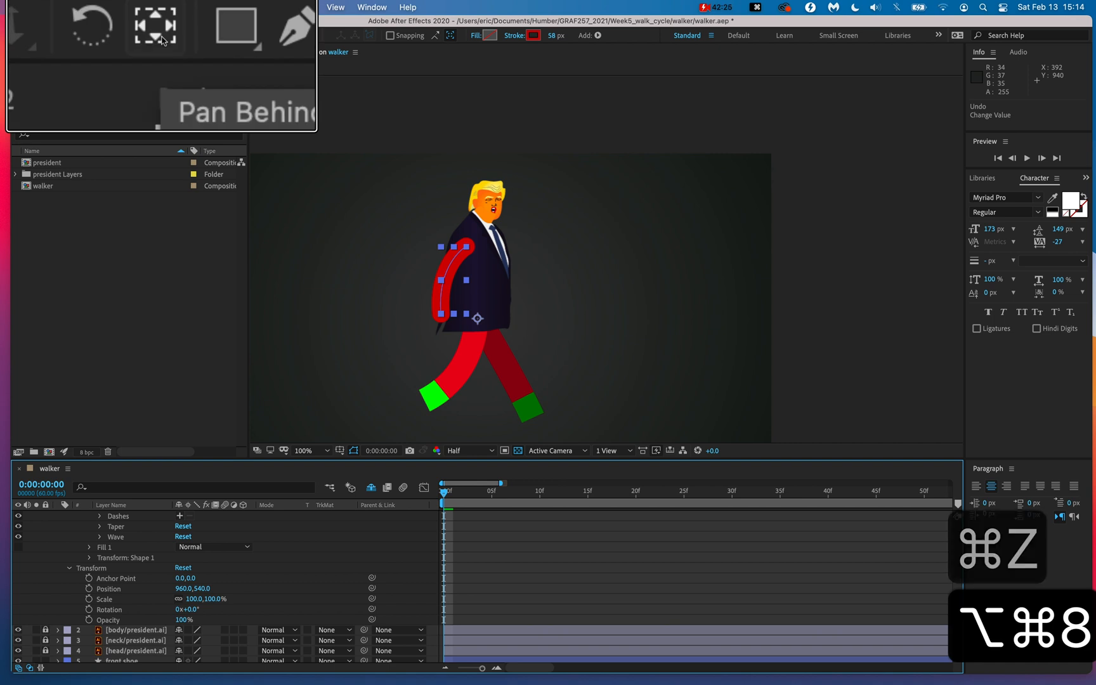
{"action": "left_click", "coordinate": [162, 40]}
{"action": "key", "text": "alt+super+8"}
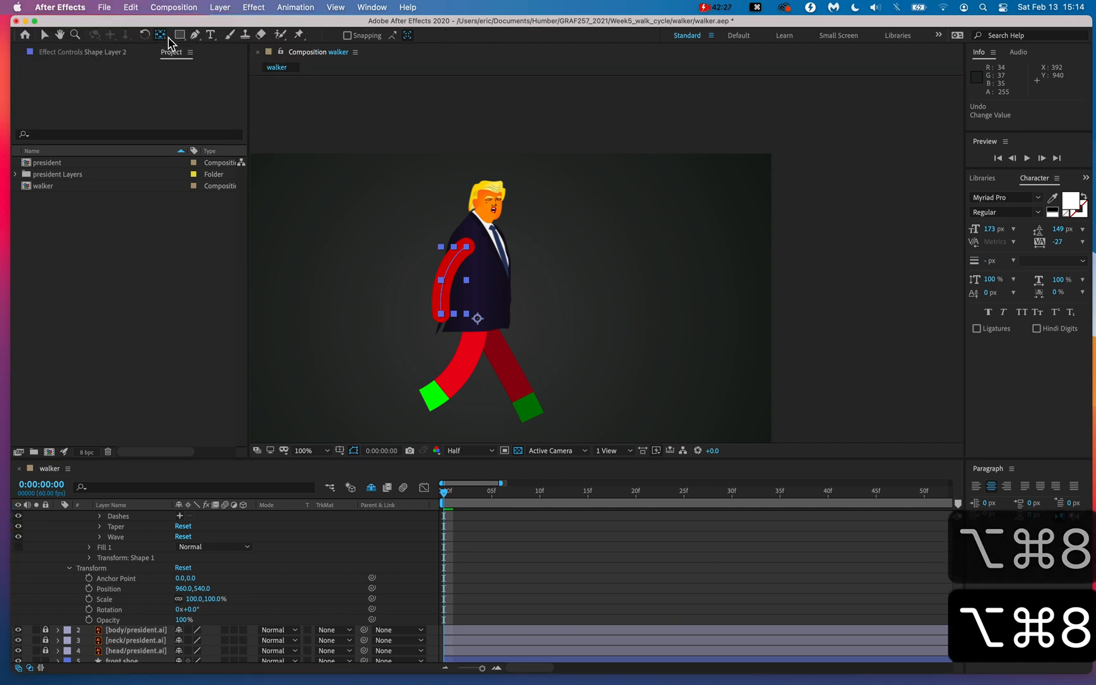
{"action": "left_click_drag", "start_coordinate": [479, 322], "coordinate": [467, 248]}
{"action": "key", "text": "alt+super+8"}
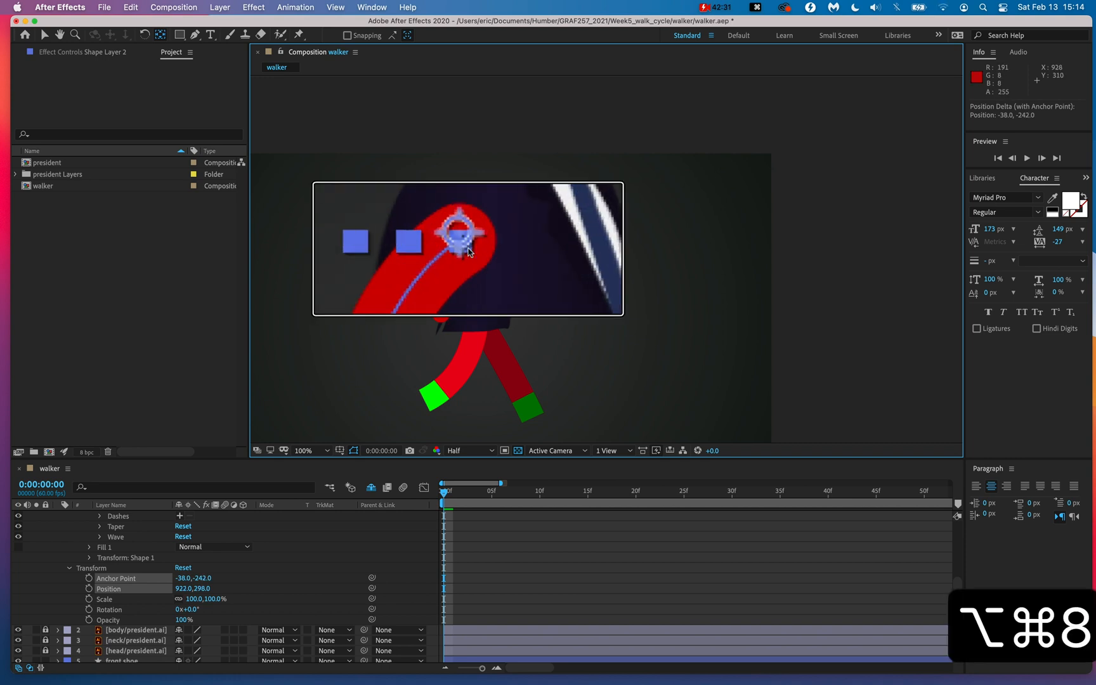
{"action": "key", "text": "alt+super+8"}
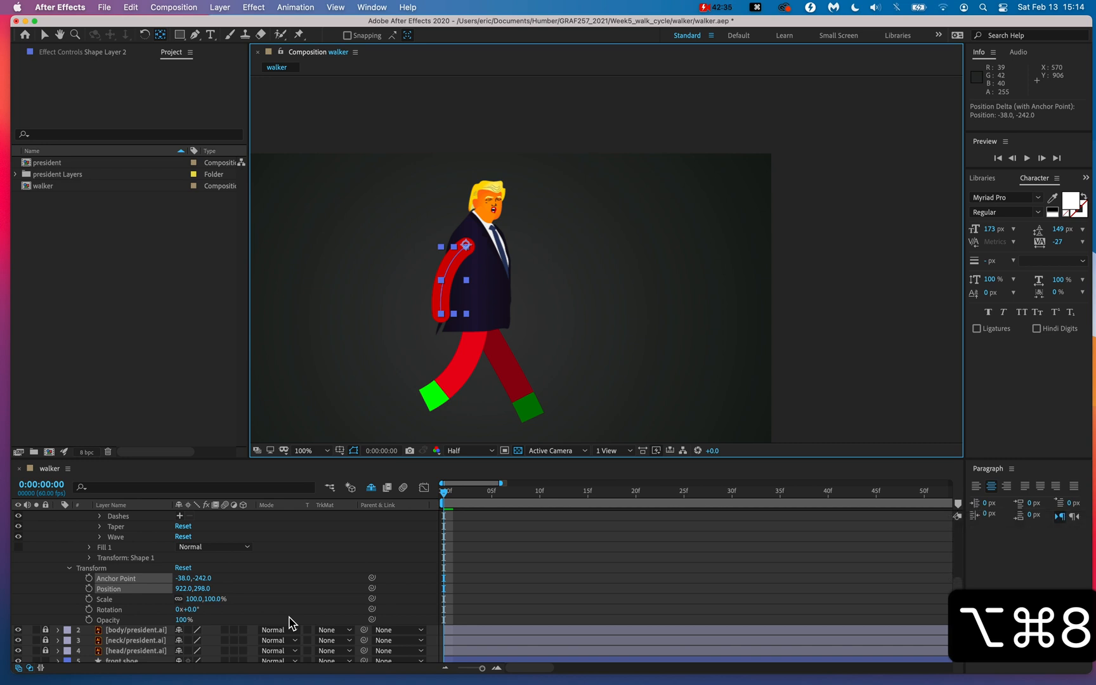
Step: Keyframe the arm's rotation at 0° on frame 0 and -63° on frame 30 so it swings forward
{"action": "left_click", "coordinate": [95, 610]}
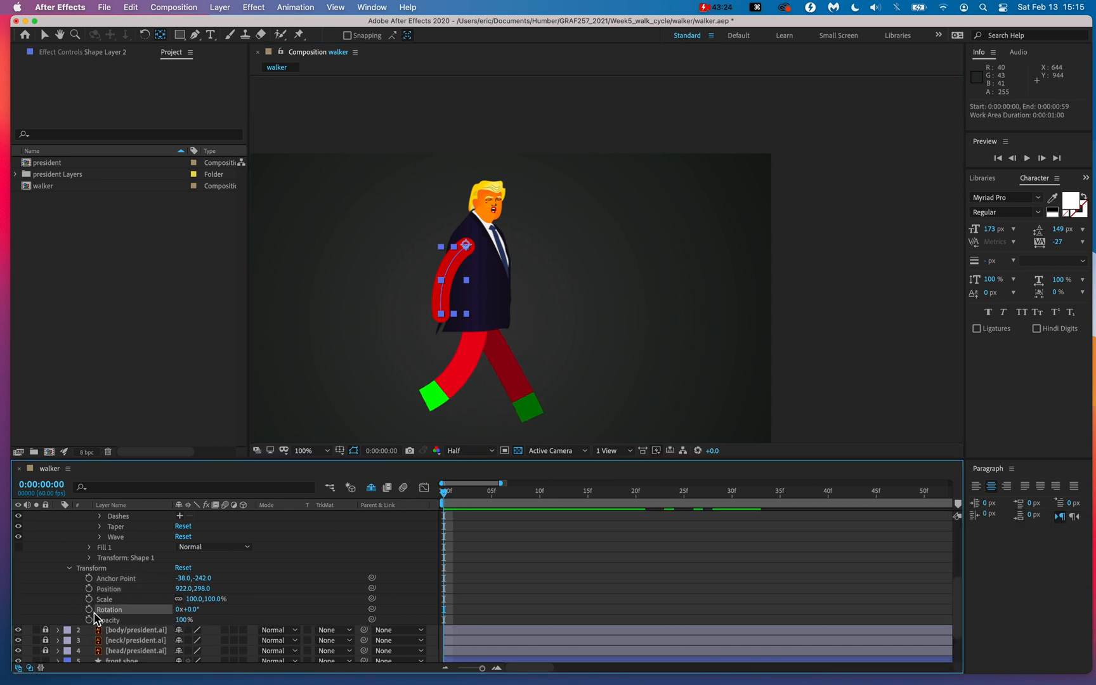
{"action": "left_click", "coordinate": [90, 610]}
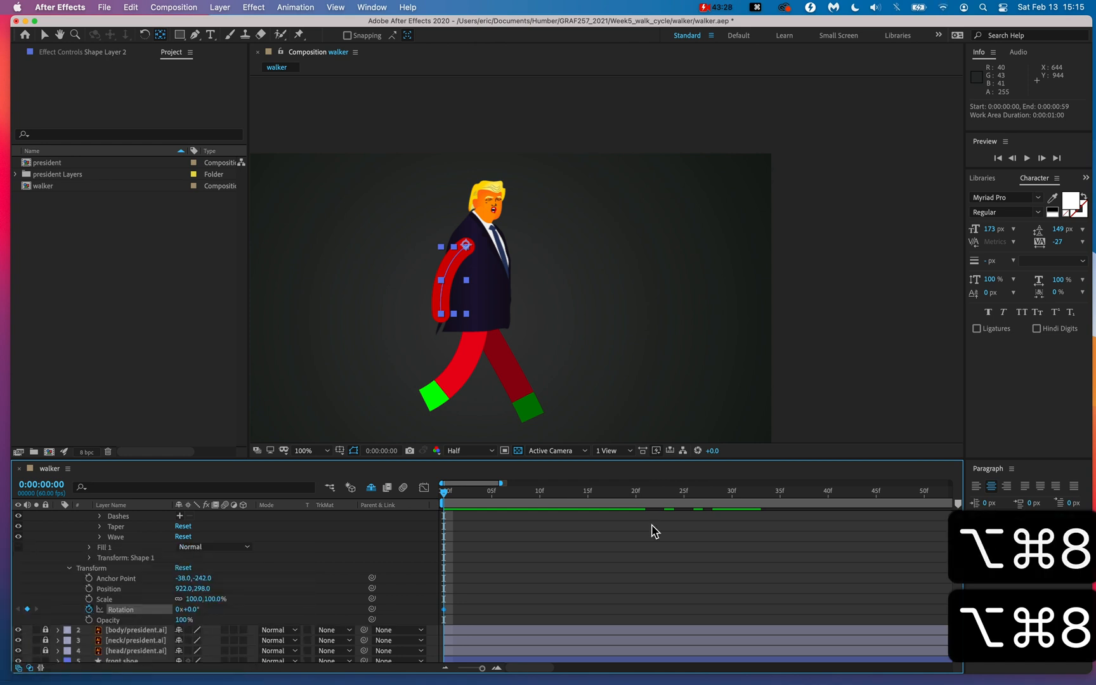
{"action": "left_click", "coordinate": [733, 492]}
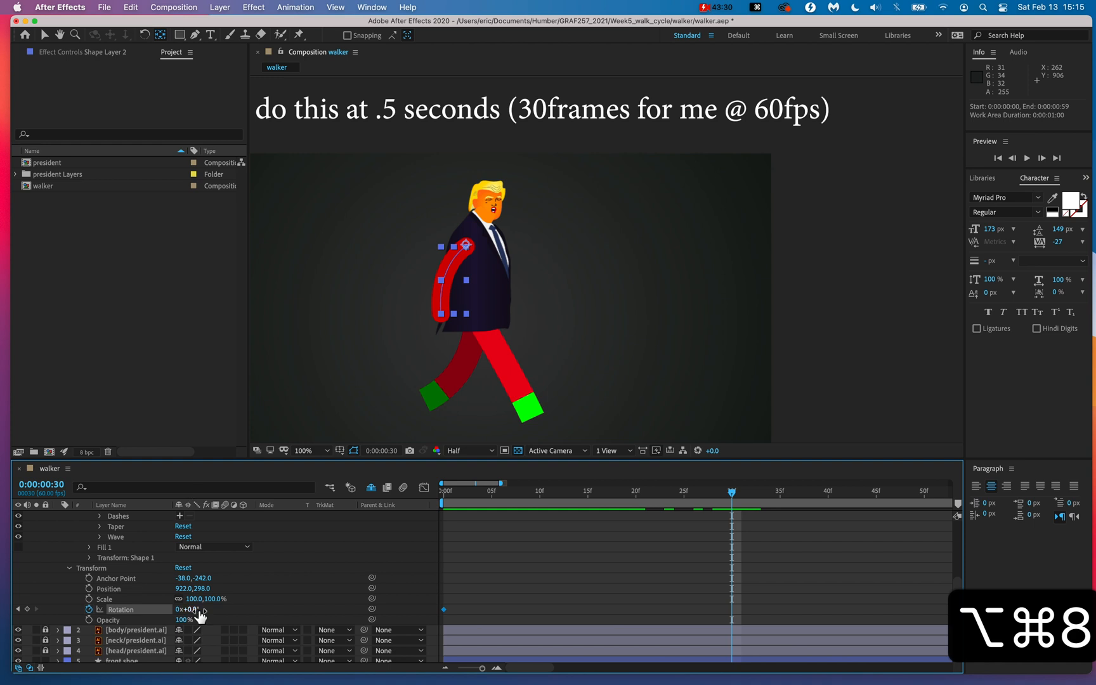
{"action": "left_click_drag", "start_coordinate": [193, 609], "coordinate": [169, 622]}
{"action": "scroll", "coordinate": [560, 590], "scroll_direction": "right", "scroll_amount": 5}
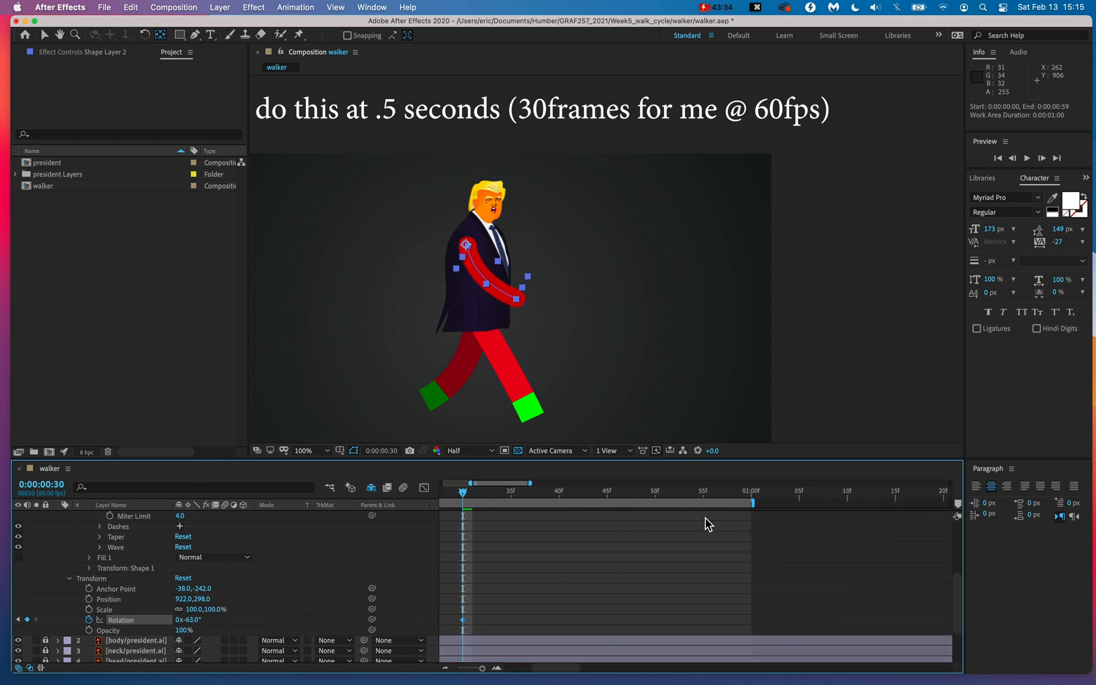
Step: Add a 0° rotation keyframe for the arm at 0:00:01:00 and preview the walk cycle from the start
{"action": "left_click", "coordinate": [751, 501]}
{"action": "left_click", "coordinate": [194, 621]}
{"action": "type", "text": "0"}
{"action": "key", "text": "Return"}
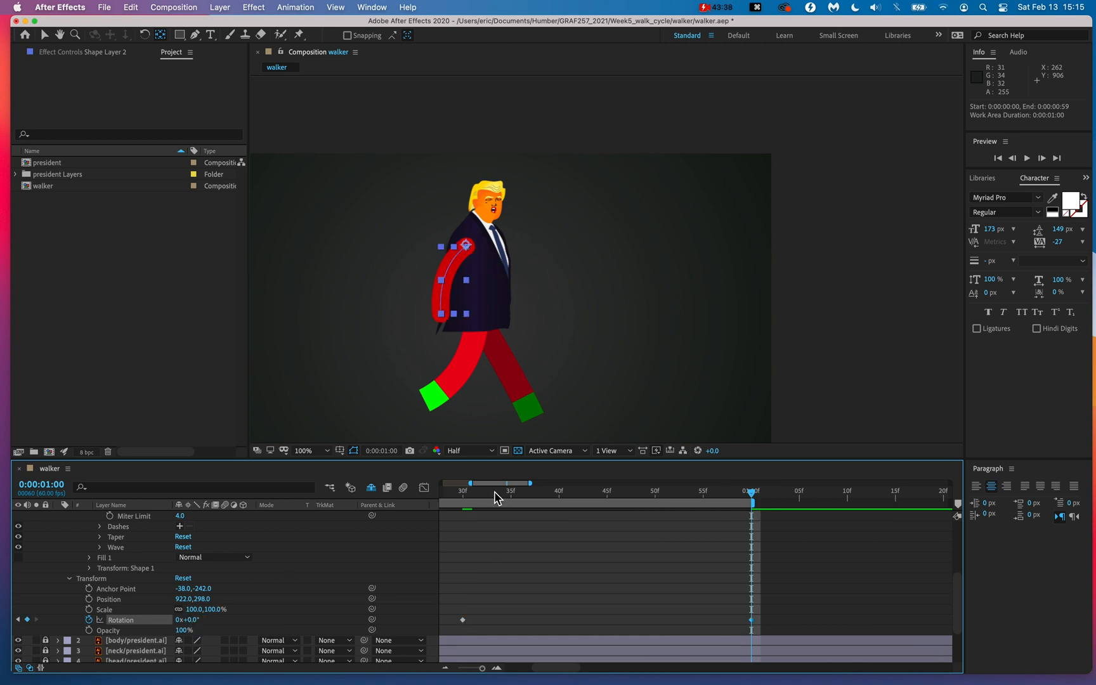
{"action": "key", "text": "Home"}
{"action": "key", "text": "space"}
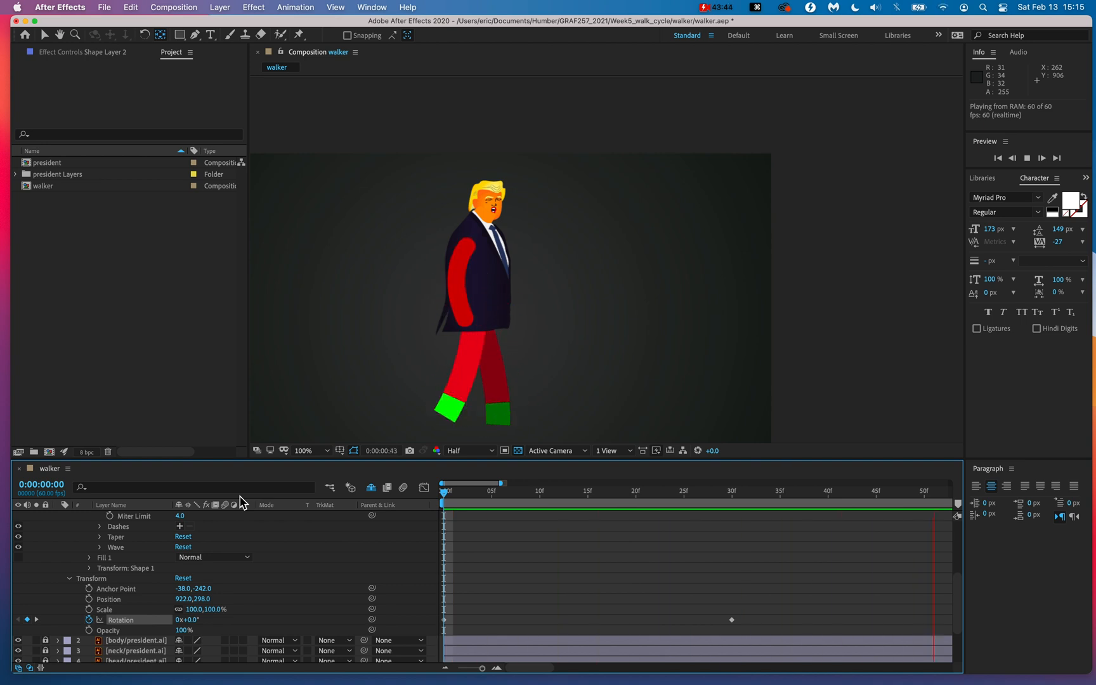
Step: Stop the preview, collapse the arm's shape layer and rename it front arm
{"action": "key", "text": "space"}
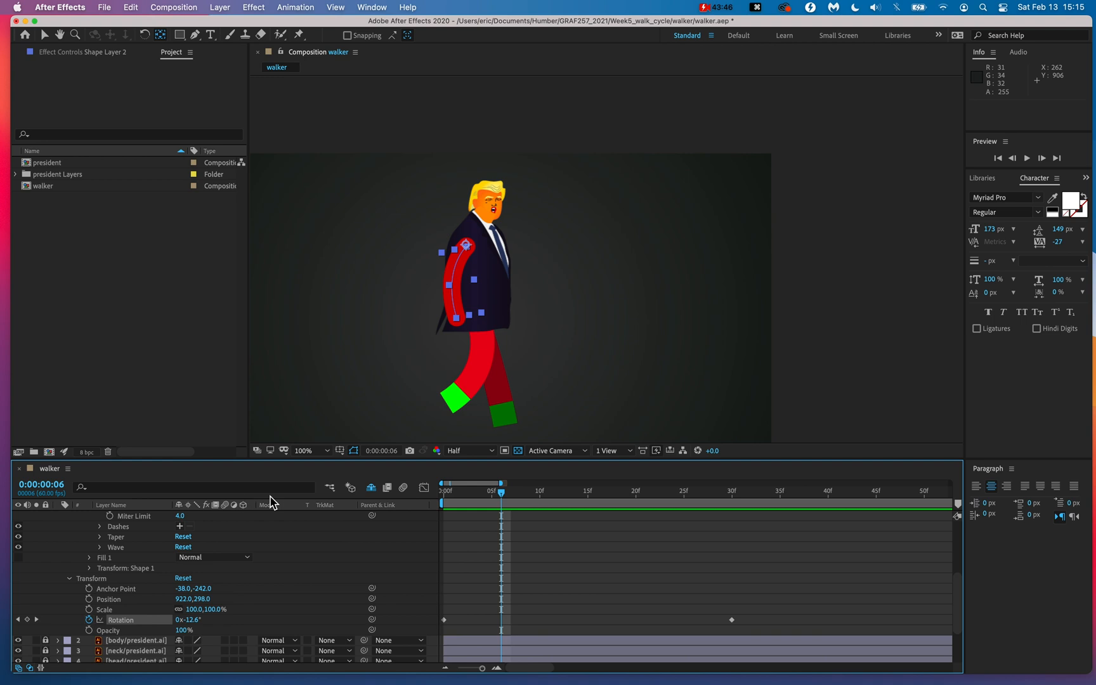
{"action": "left_click", "coordinate": [460, 500]}
{"action": "left_click_drag", "start_coordinate": [471, 494], "coordinate": [301, 502]}
{"action": "scroll", "coordinate": [187, 571], "scroll_direction": "up", "scroll_amount": 5}
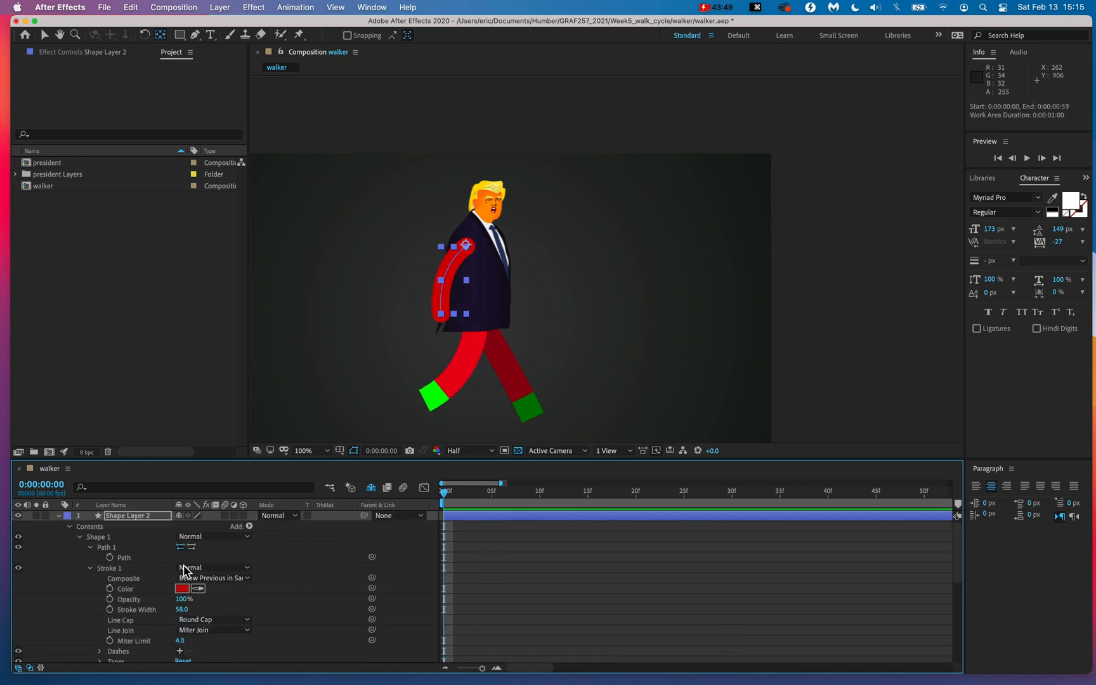
{"action": "left_click", "coordinate": [58, 516]}
{"action": "right_click", "coordinate": [126, 519]}
{"action": "left_click", "coordinate": [171, 660]}
{"action": "type", "text": "front ar"}
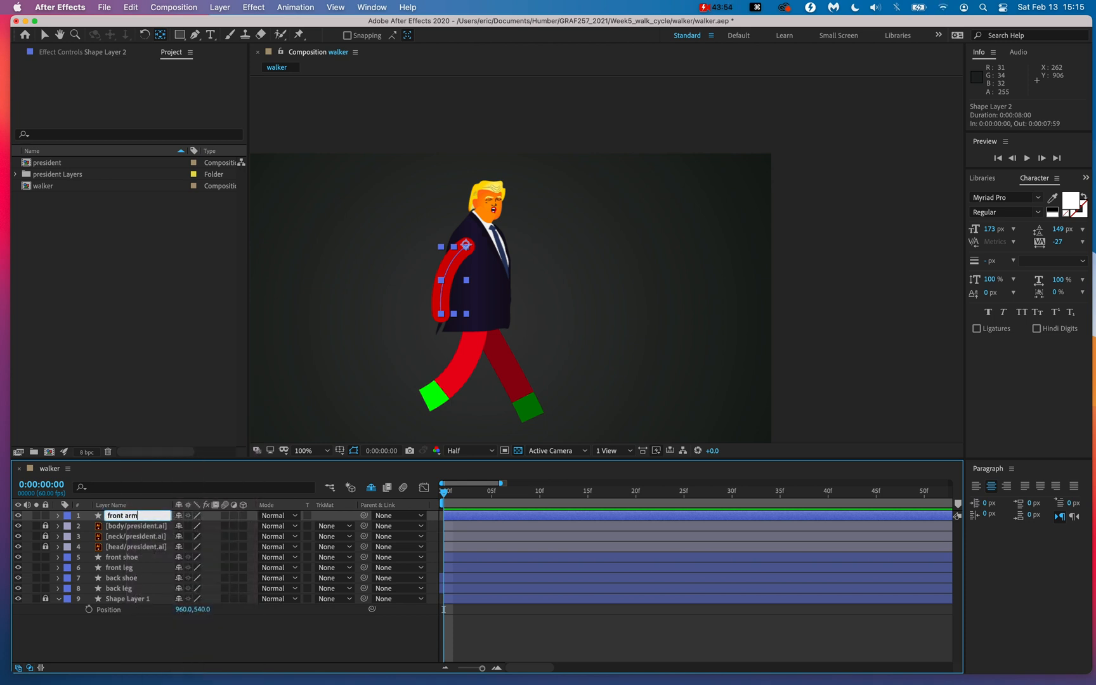
{"action": "type", "text": "m"}
{"action": "key", "text": "Return"}
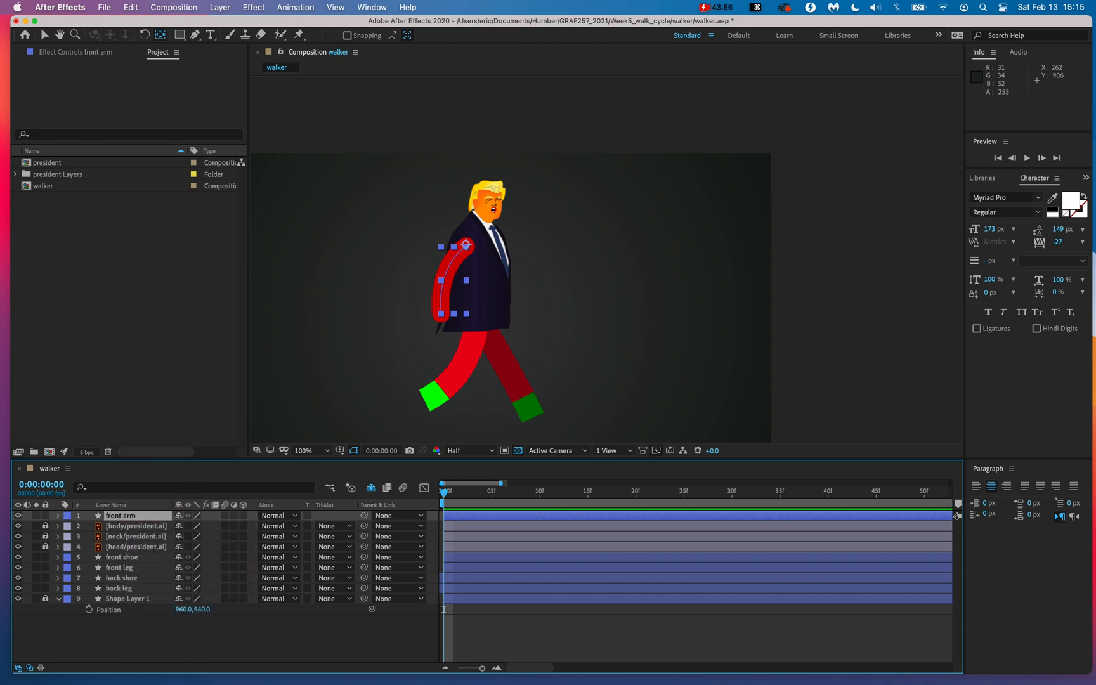
Step: Duplicate the front arm layer and name the copy back arm
{"action": "key", "text": "super+d"}
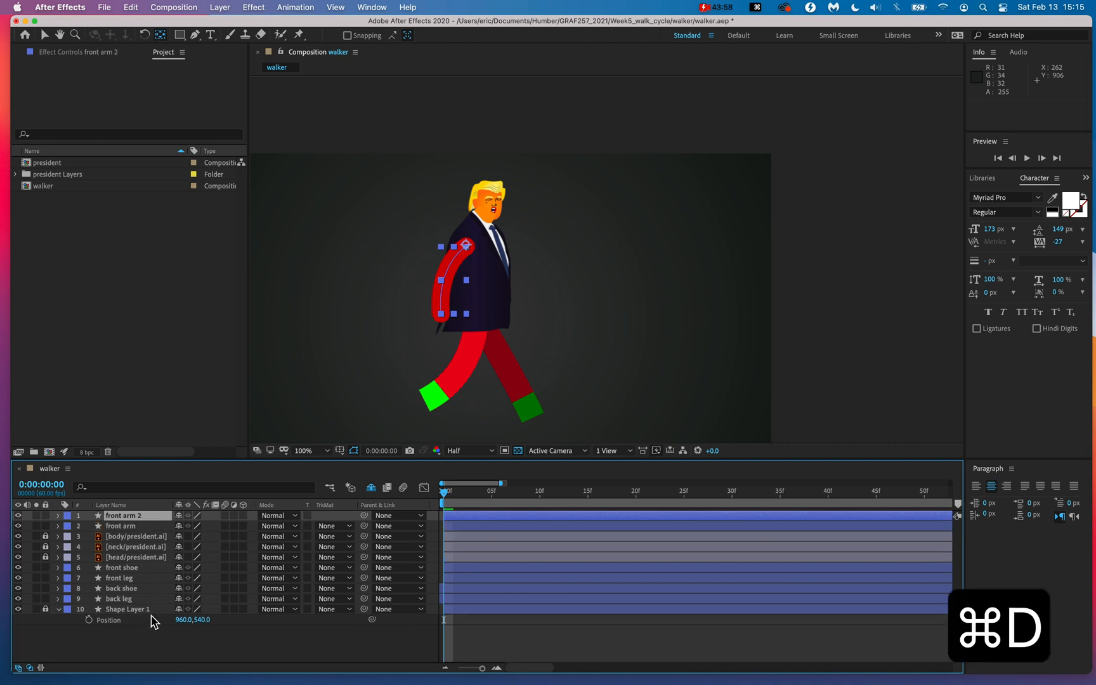
{"action": "right_click", "coordinate": [130, 519]}
{"action": "left_click", "coordinate": [183, 661]}
{"action": "type", "text": "back ar"}
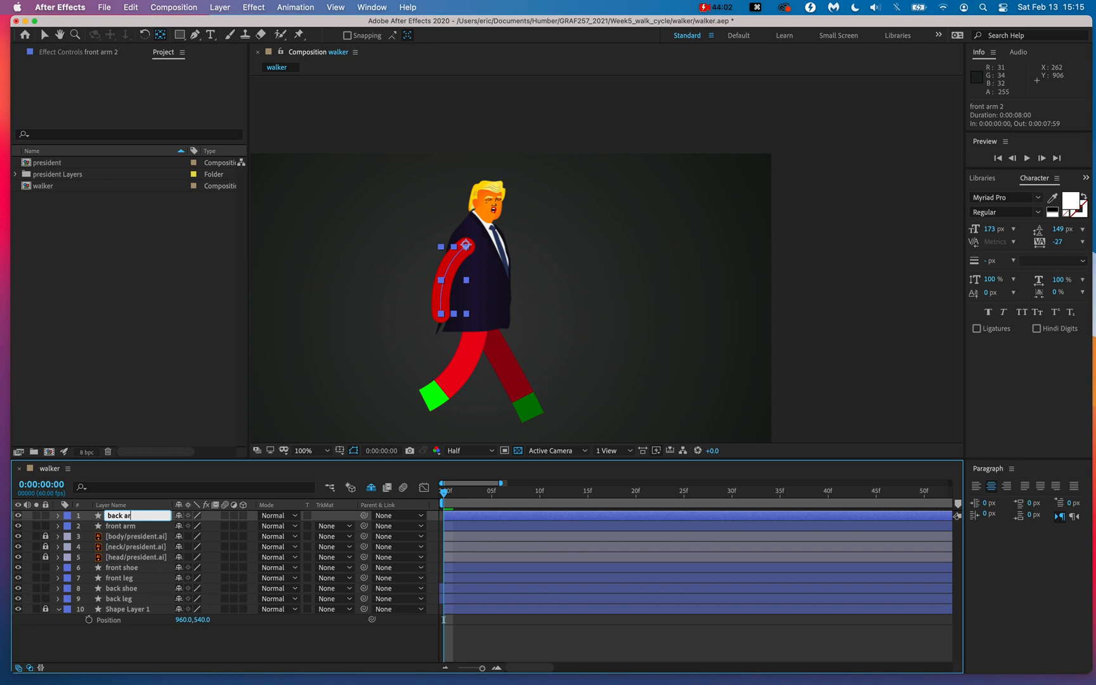
{"action": "type", "text": "m"}
{"action": "key", "text": "Return"}
Step: Place the back arm layer between back leg and Shape Layer 1, and shift it 30 frames earlier in time
{"action": "left_click_drag", "start_coordinate": [132, 524], "coordinate": [138, 627]}
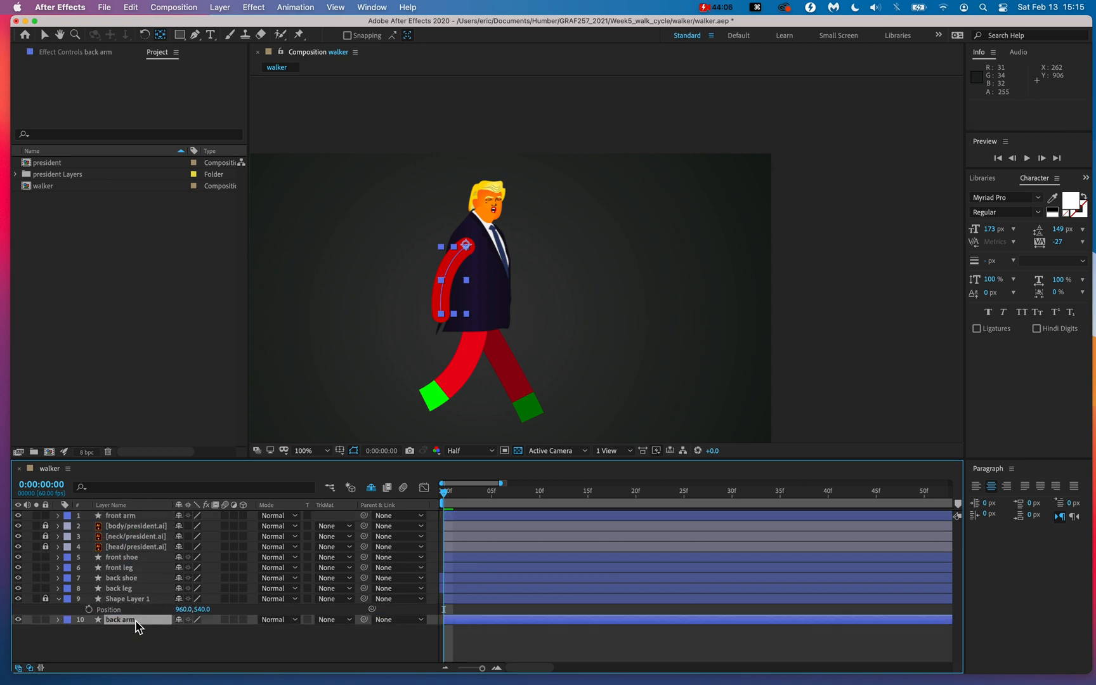
{"action": "left_click_drag", "start_coordinate": [470, 503], "coordinate": [236, 451]}
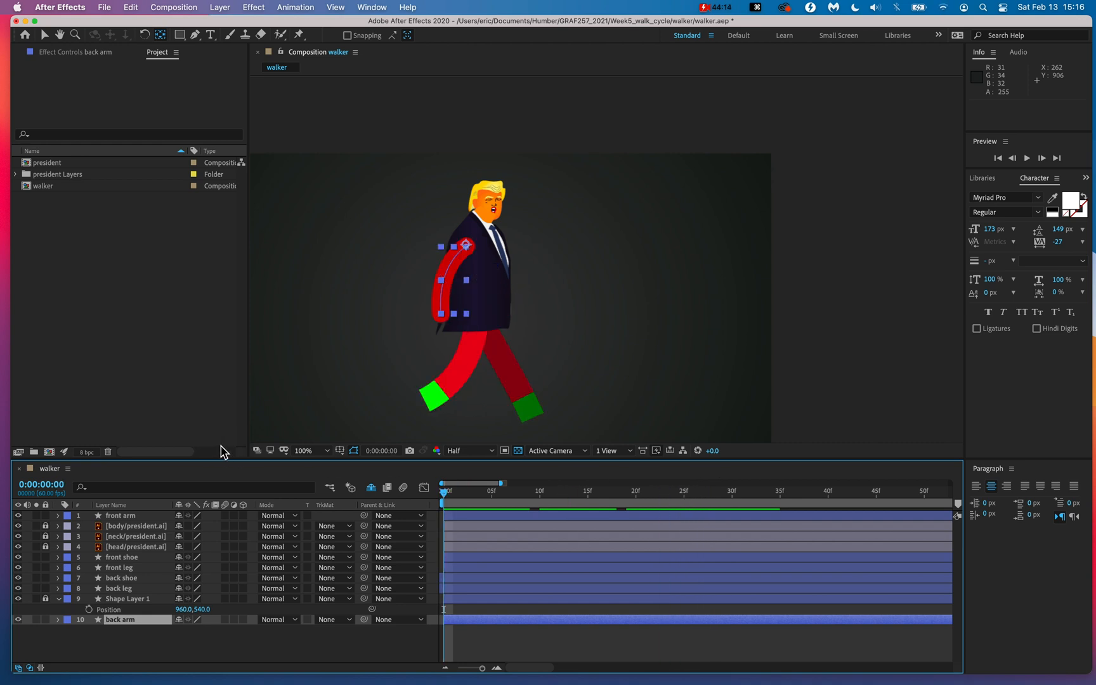
{"action": "left_click", "coordinate": [525, 651]}
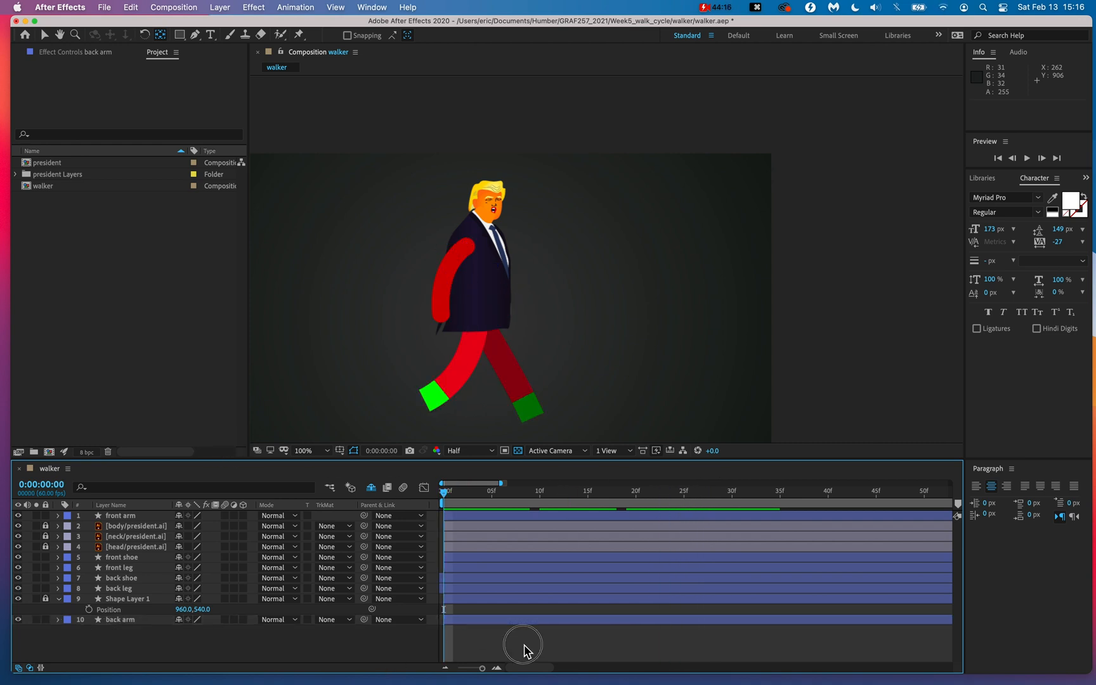
{"action": "left_click_drag", "start_coordinate": [103, 622], "coordinate": [122, 597]}
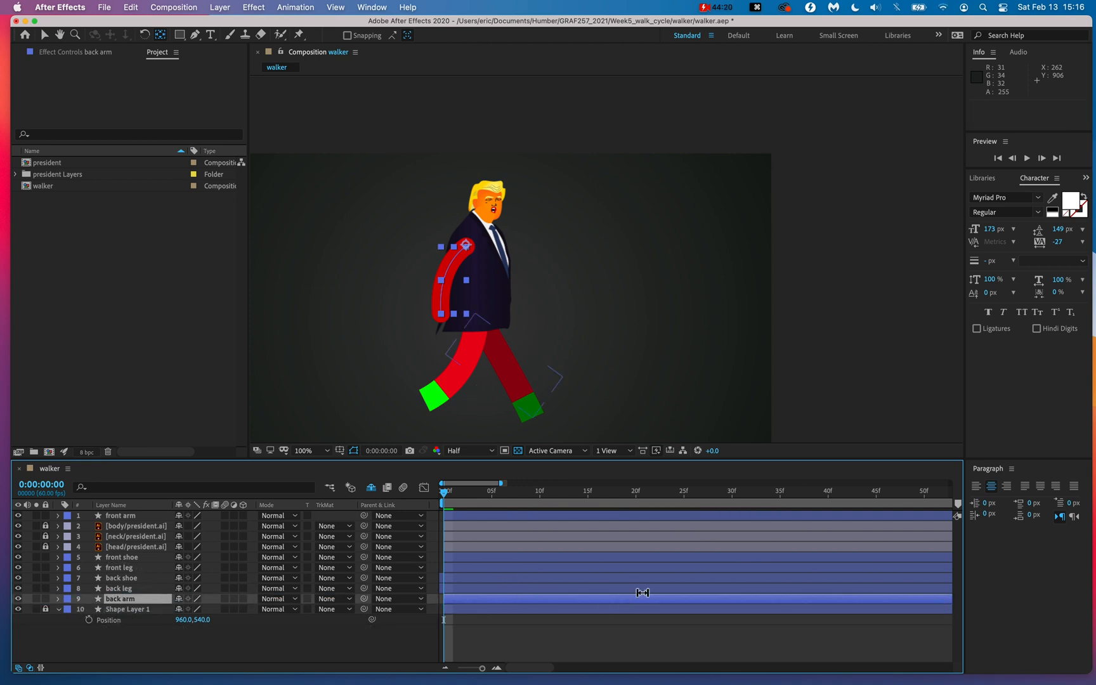
{"action": "left_click_drag", "start_coordinate": [717, 599], "coordinate": [431, 582]}
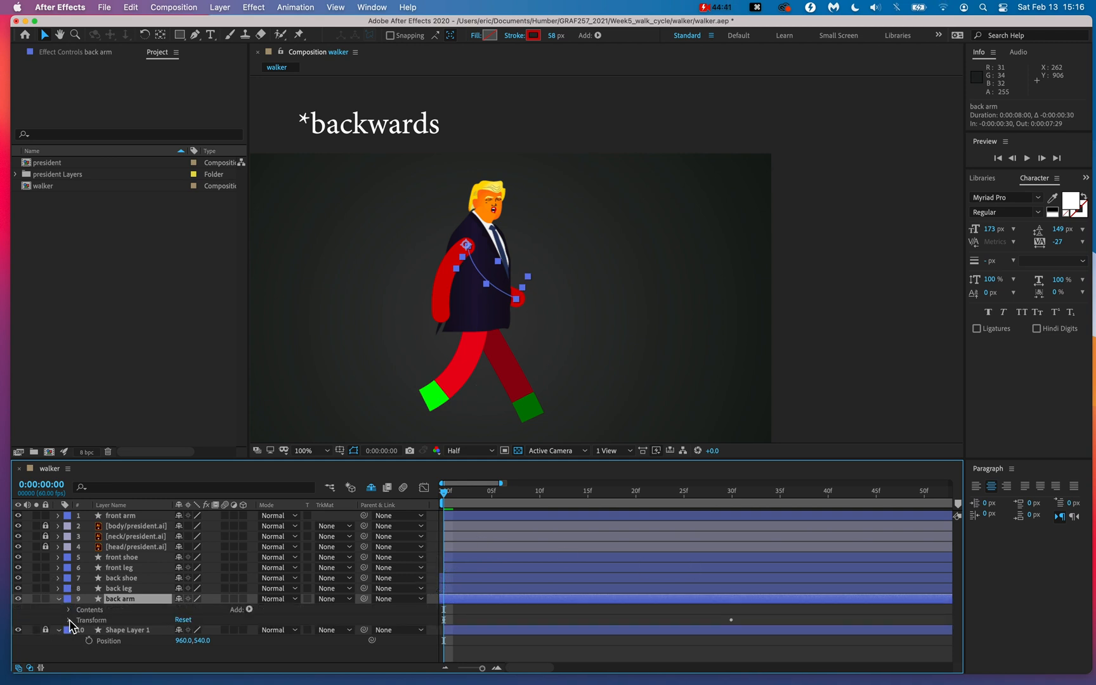
Step: Copy the back arm's -63° rotation keyframe from frame 0 to the end of the walk cycle and preview the loop
{"action": "left_click", "coordinate": [58, 599]}
{"action": "scroll", "coordinate": [336, 569], "scroll_direction": "down", "scroll_amount": 2}
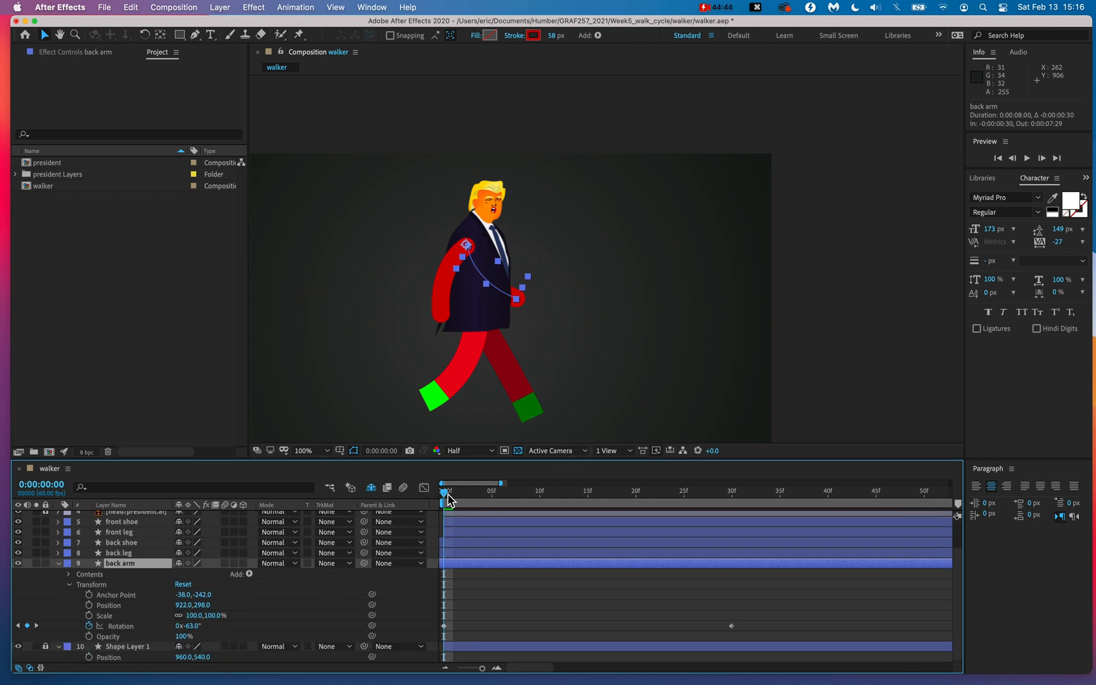
{"action": "left_click", "coordinate": [445, 626]}
{"action": "key", "text": "alt+super+8"}
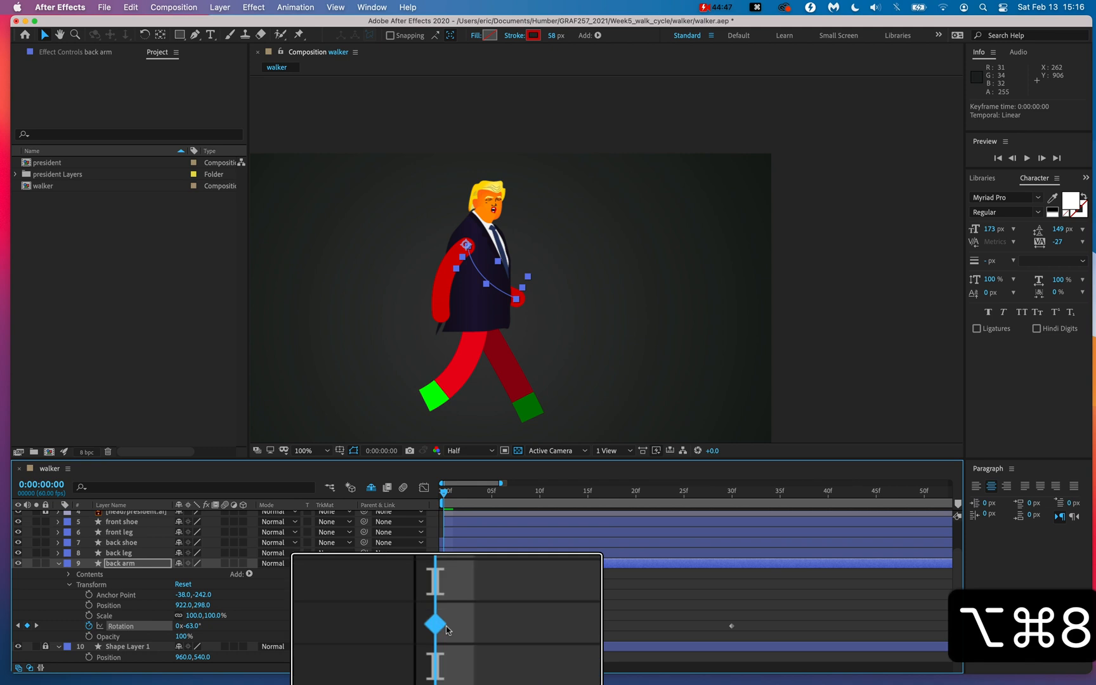
{"action": "key", "text": "alt+super+8"}
{"action": "key", "text": "super+c"}
{"action": "mouse_move", "coordinate": [444, 493]}
{"action": "left_mouse_down"}
{"action": "mouse_move", "coordinate": [703, 504]}
{"action": "mouse_move", "coordinate": [760, 531]}
{"action": "mouse_move", "coordinate": [925, 514]}
{"action": "mouse_move", "coordinate": [1006, 543]}
{"action": "mouse_move", "coordinate": [569, 508]}
{"action": "mouse_move", "coordinate": [568, 492]}
{"action": "mouse_move", "coordinate": [217, 523]}
{"action": "left_mouse_up"}
{"action": "key", "text": "cmd+v"}
{"action": "key", "text": "space"}
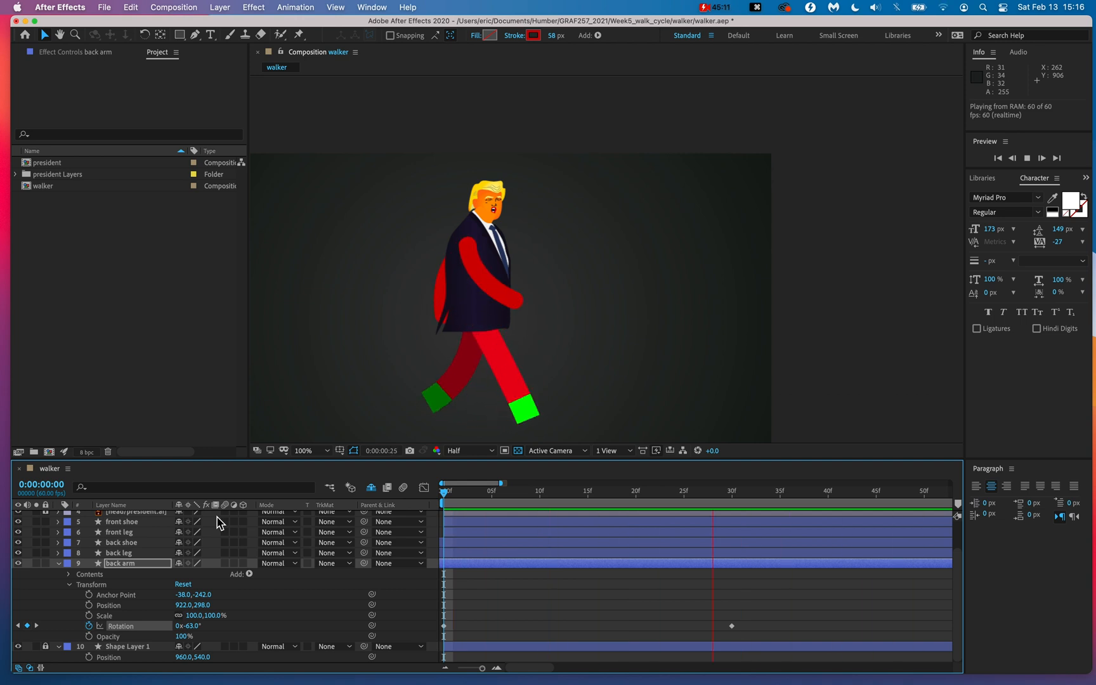
{"action": "key", "text": "space"}
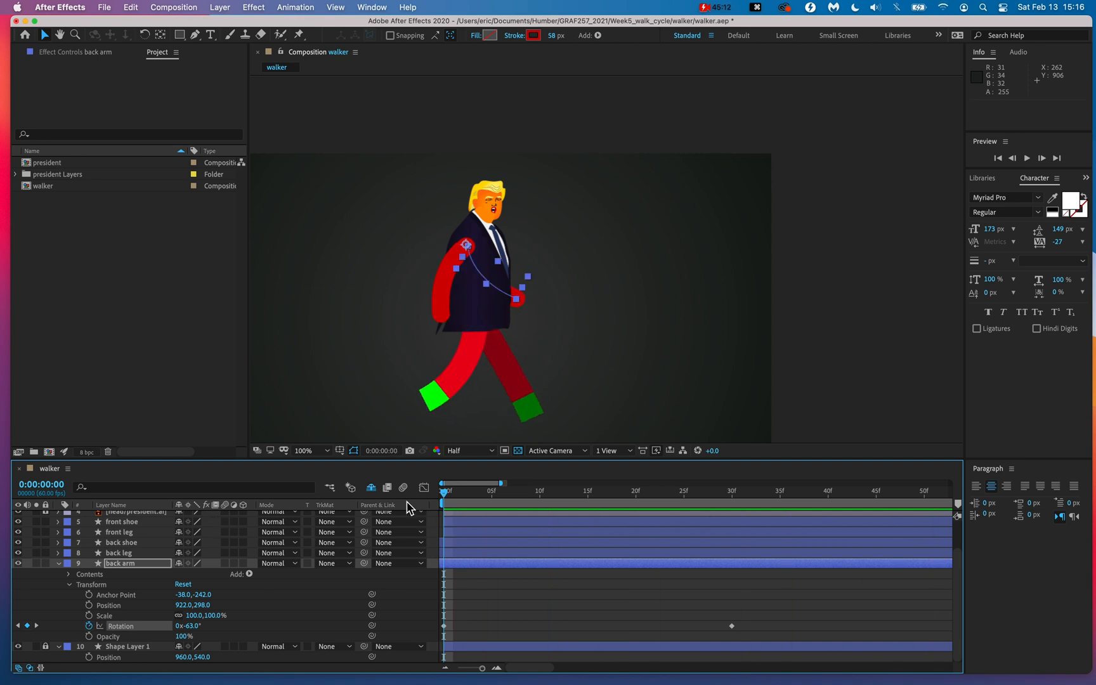
Step: Collapse the back arm layer, unlock the body/president.ai layer and scrub the first steps of the walk
{"action": "left_click", "coordinate": [58, 564]}
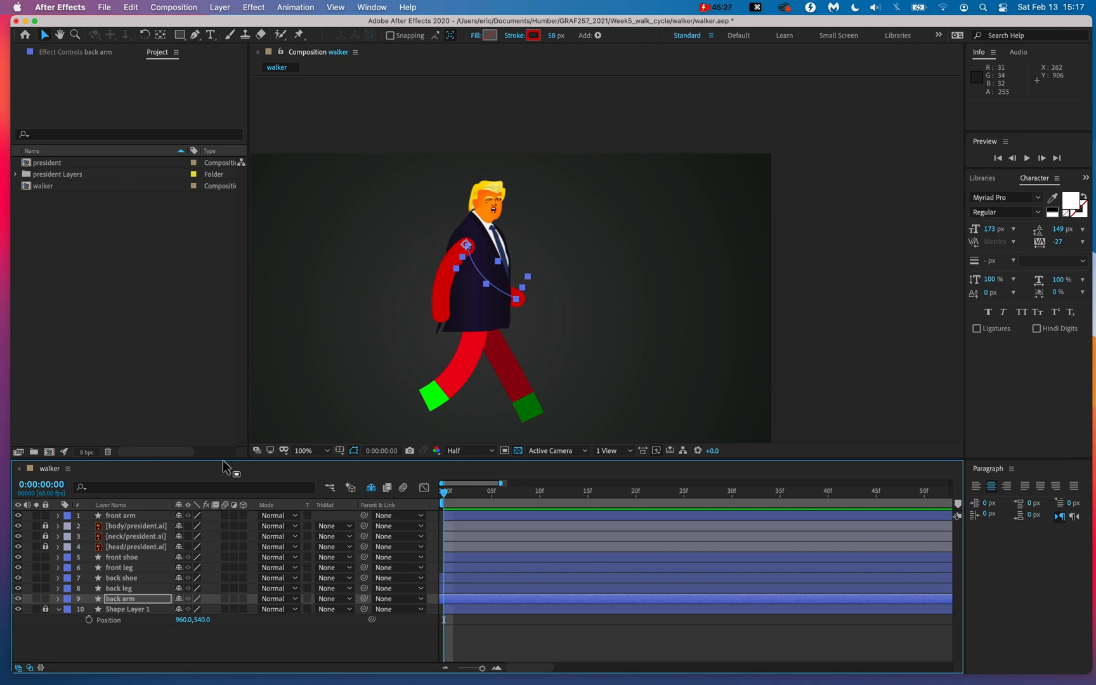
{"action": "left_click", "coordinate": [131, 530]}
{"action": "left_click_drag", "start_coordinate": [445, 493], "coordinate": [381, 494]}
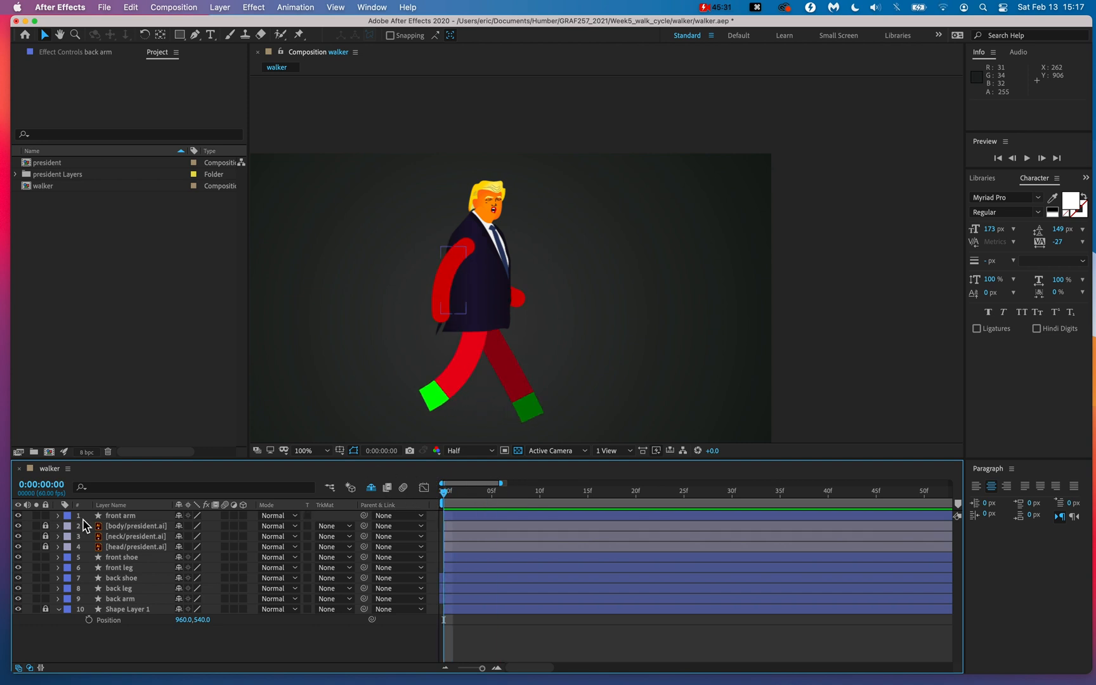
{"action": "left_click", "coordinate": [46, 526]}
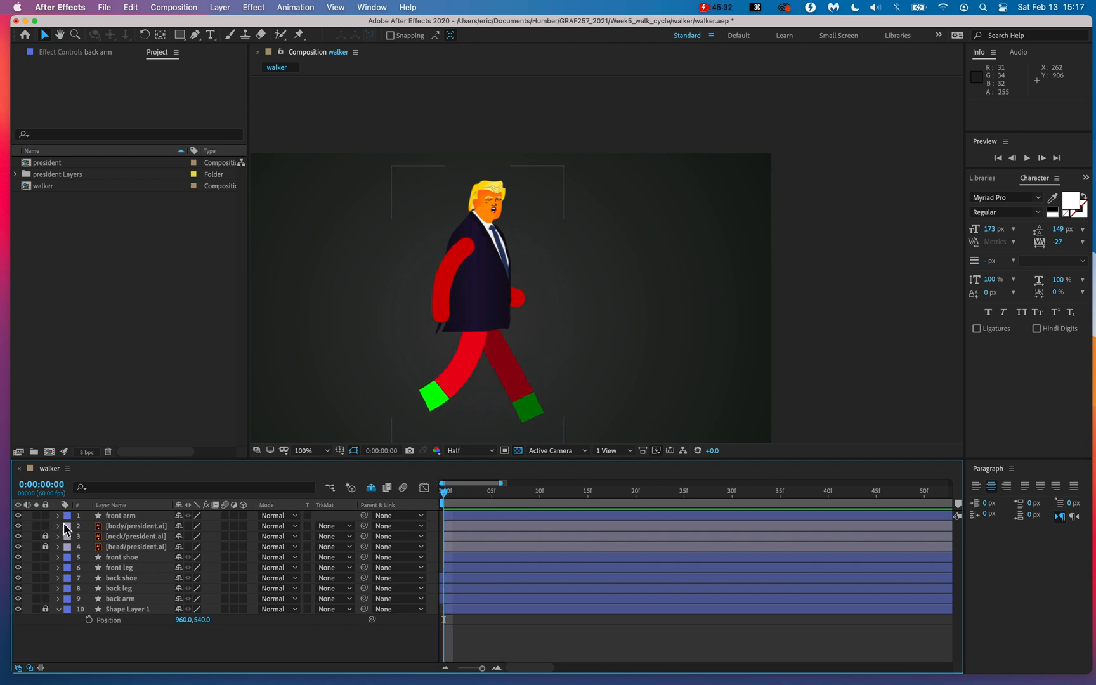
{"action": "left_click", "coordinate": [447, 501]}
{"action": "left_click_drag", "start_coordinate": [448, 502], "coordinate": [550, 498]}
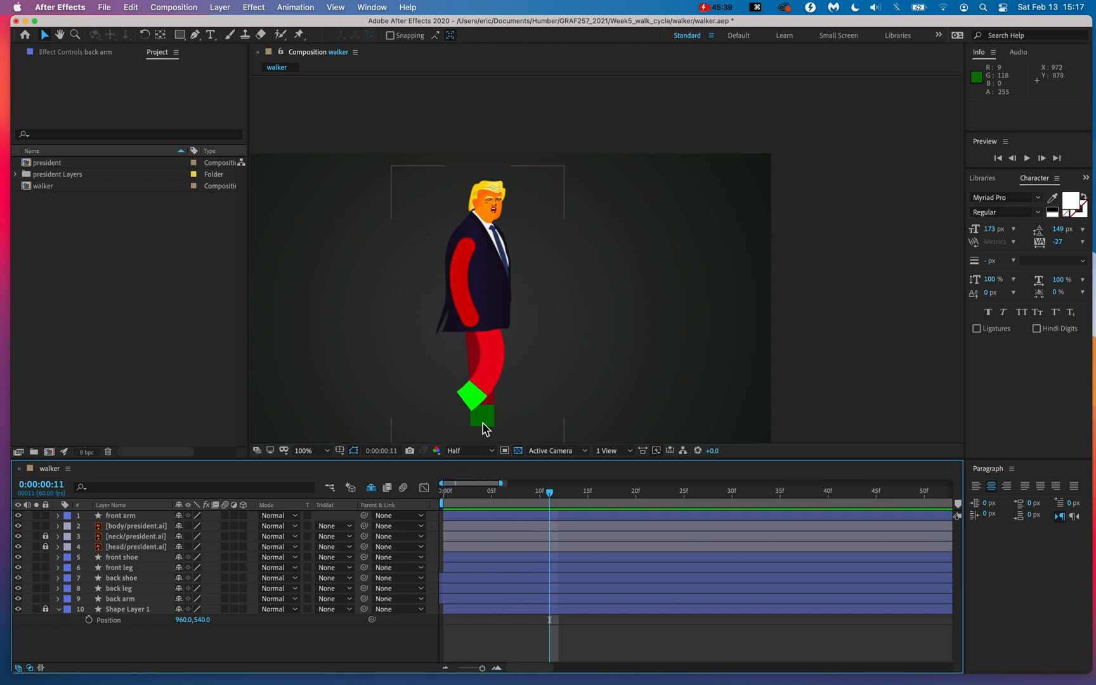
{"action": "left_click_drag", "start_coordinate": [479, 494], "coordinate": [444, 494]}
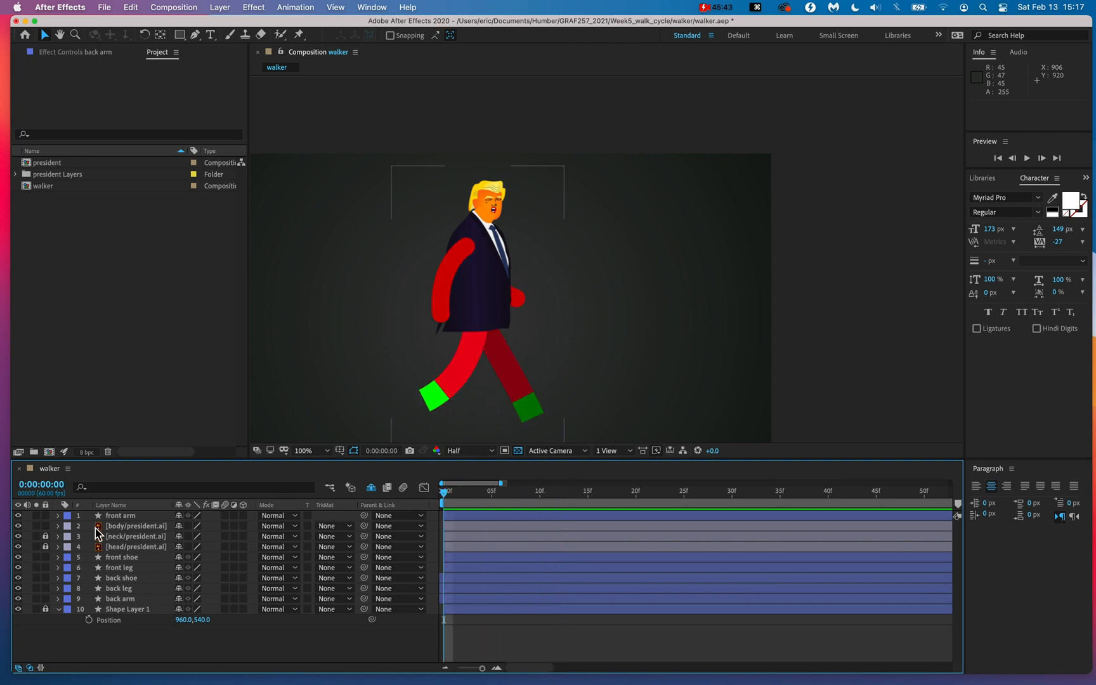
Step: Expand the body layer's transform properties and set a position keyframe at 960, 540 on frame 0
{"action": "left_click", "coordinate": [59, 527]}
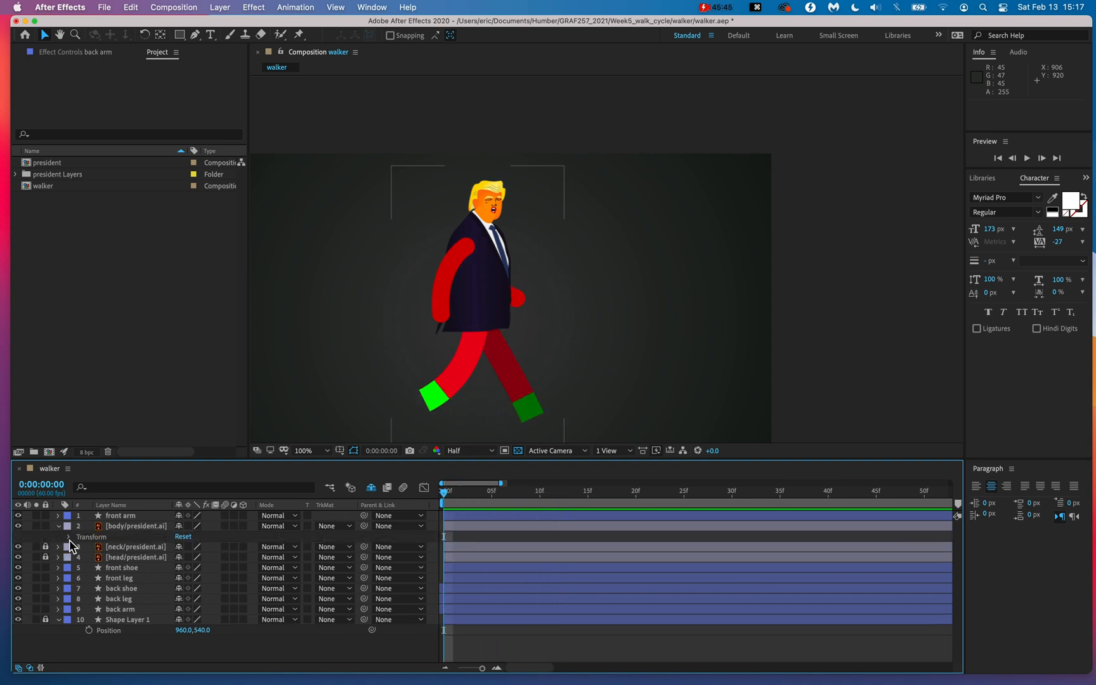
{"action": "left_click", "coordinate": [68, 537]}
{"action": "left_click", "coordinate": [134, 527]}
{"action": "left_click", "coordinate": [46, 526]}
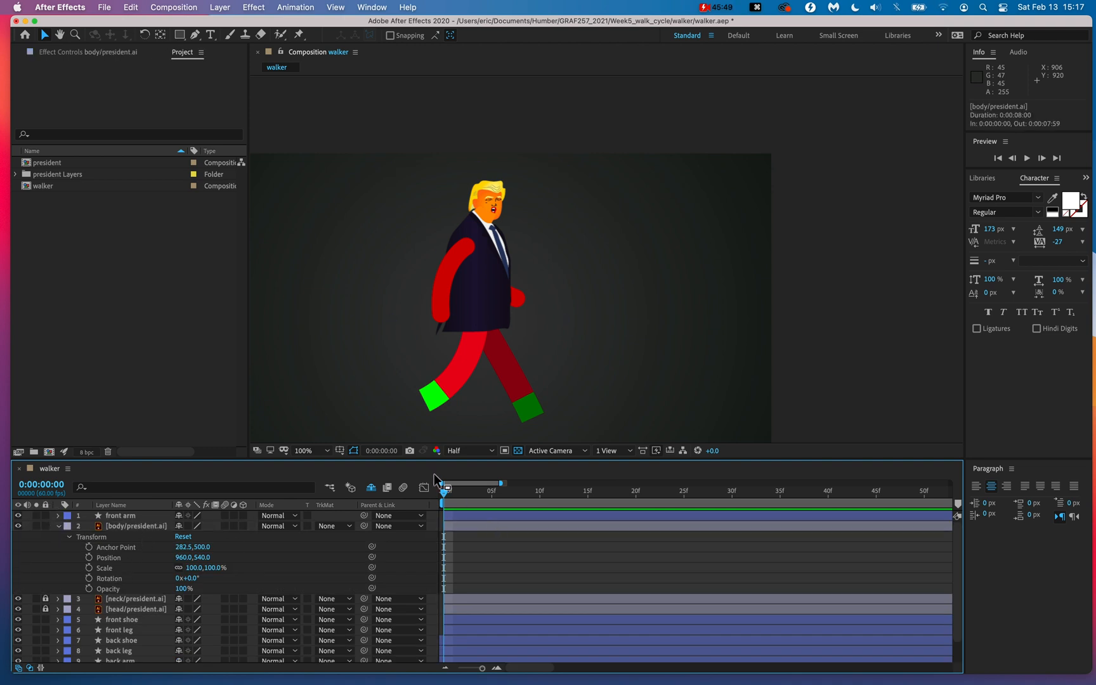
{"action": "left_click_drag", "start_coordinate": [459, 498], "coordinate": [442, 496]}
{"action": "key", "text": "alt+super+8"}
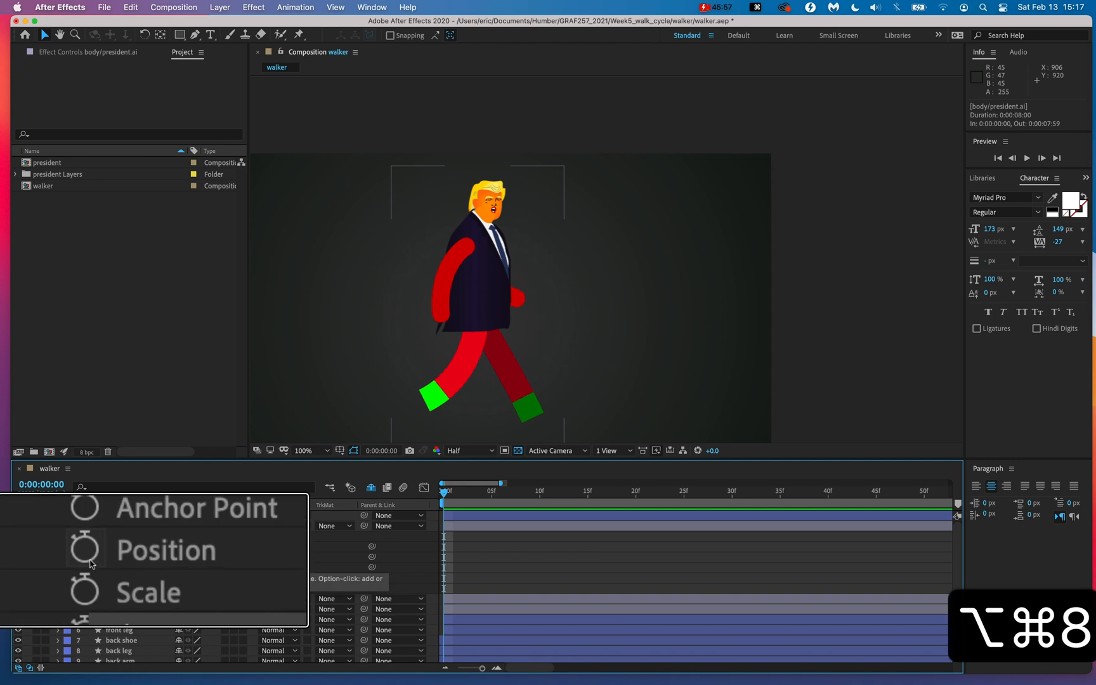
{"action": "left_click", "coordinate": [84, 557]}
{"action": "key", "text": "alt+super+8"}
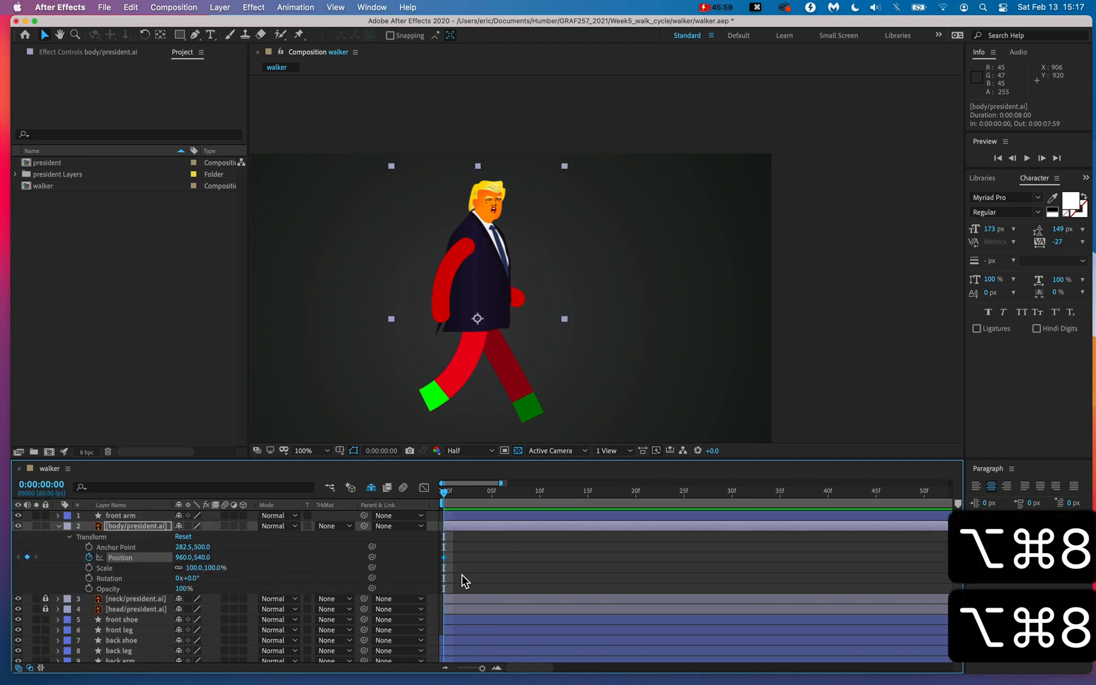
Step: Raise the body to position 960, 526 with a keyframe on frame 11, where the legs pass each other
{"action": "left_click_drag", "start_coordinate": [444, 493], "coordinate": [551, 518]}
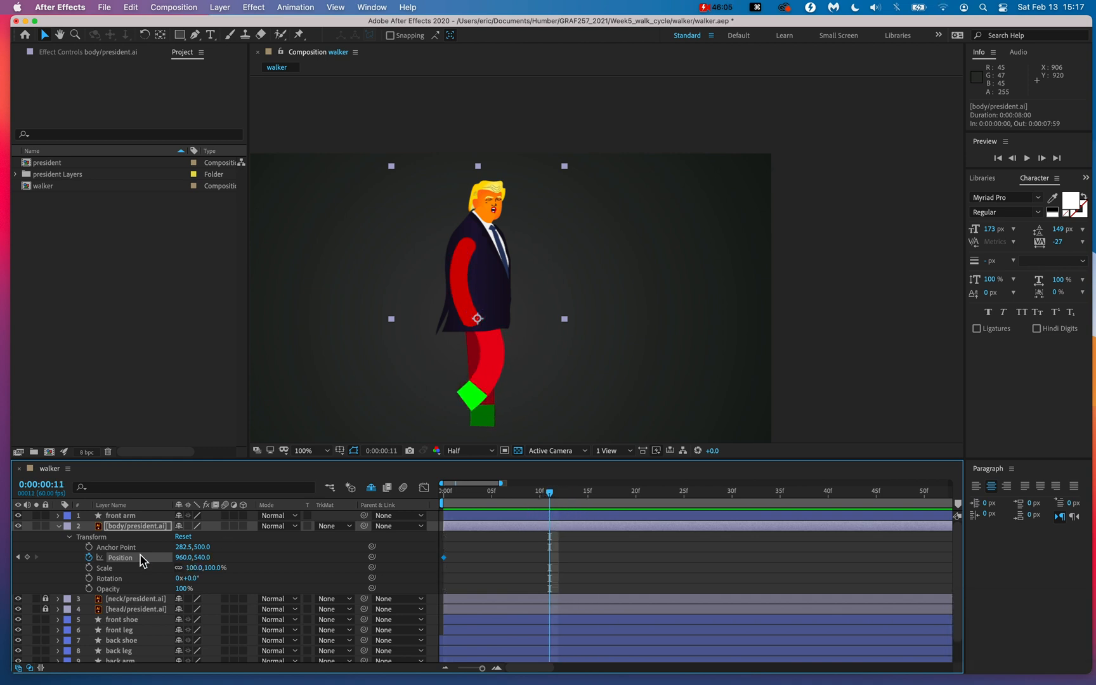
{"action": "key", "text": "Up"}
{"action": "key", "text": "Up"}
{"action": "key", "text": "Up"}
{"action": "key", "text": "Up"}
{"action": "key", "text": "Up"}
{"action": "key", "text": "Up"}
{"action": "key", "text": "Up"}
{"action": "key", "text": "Up"}
{"action": "key", "text": "Up"}
{"action": "key", "text": "Up"}
{"action": "key", "text": "Up"}
{"action": "key", "text": "Up"}
{"action": "key", "text": "Up"}
{"action": "key", "text": "Up"}
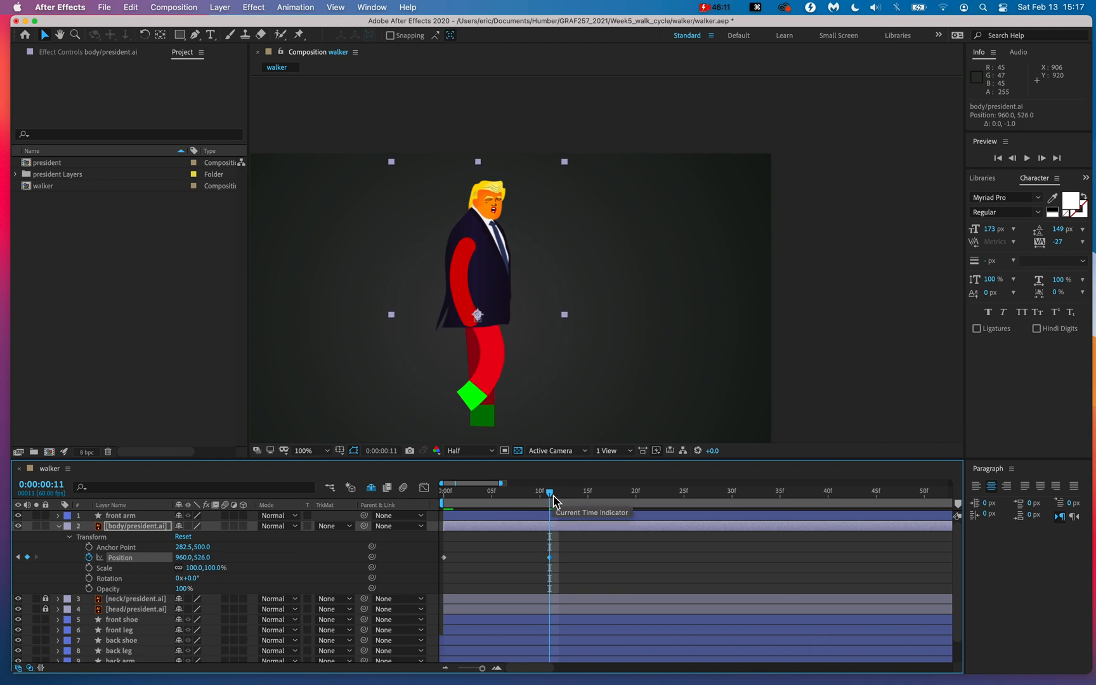
Step: Lower the body back to position 960, 540 with a keyframe on frame 30
{"action": "left_click_drag", "start_coordinate": [552, 499], "coordinate": [735, 510]}
{"action": "key", "text": "Down"}
{"action": "key", "text": "Down"}
{"action": "key", "text": "Down"}
{"action": "key", "text": "Down"}
{"action": "key", "text": "Down"}
{"action": "key", "text": "Down"}
{"action": "key", "text": "Down"}
{"action": "key", "text": "Down"}
{"action": "key", "text": "Down"}
{"action": "key", "text": "Down"}
{"action": "key", "text": "Down"}
{"action": "key", "text": "Down"}
{"action": "key", "text": "Down"}
{"action": "key", "text": "Down"}
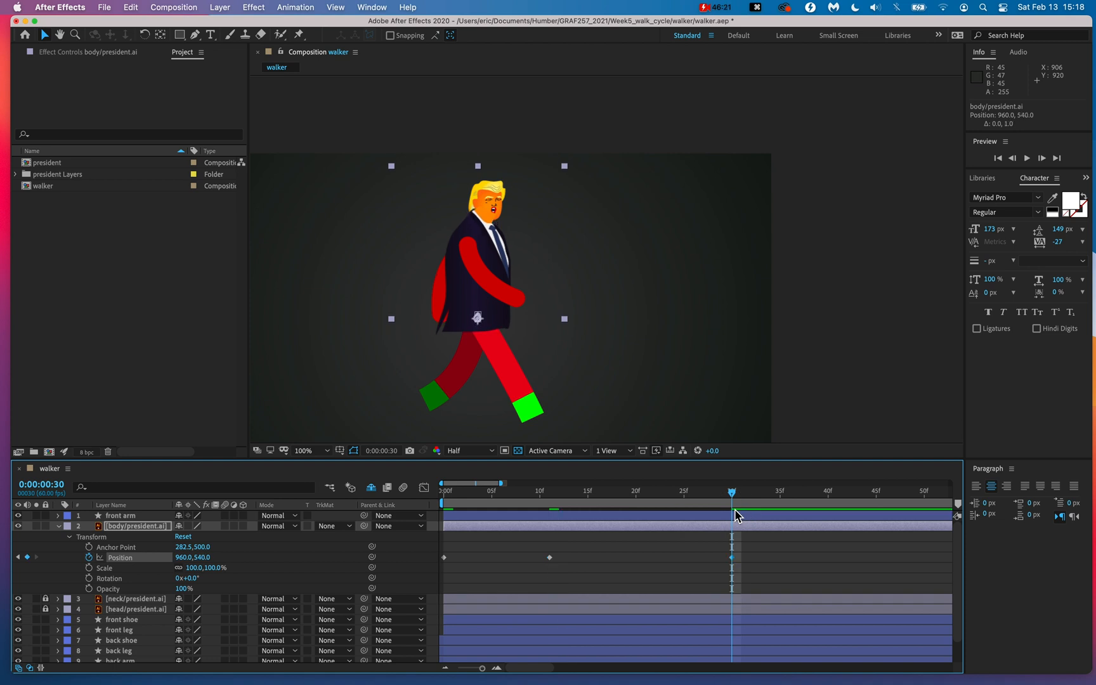
Step: Raise the body to position 960, 530 with a keyframe on frame 42, at the second passing pose
{"action": "left_click_drag", "start_coordinate": [734, 498], "coordinate": [851, 505]}
{"action": "key", "text": "Up"}
{"action": "key", "text": "Up"}
{"action": "key", "text": "Up"}
{"action": "key", "text": "Up"}
{"action": "key", "text": "Up"}
{"action": "key", "text": "Up"}
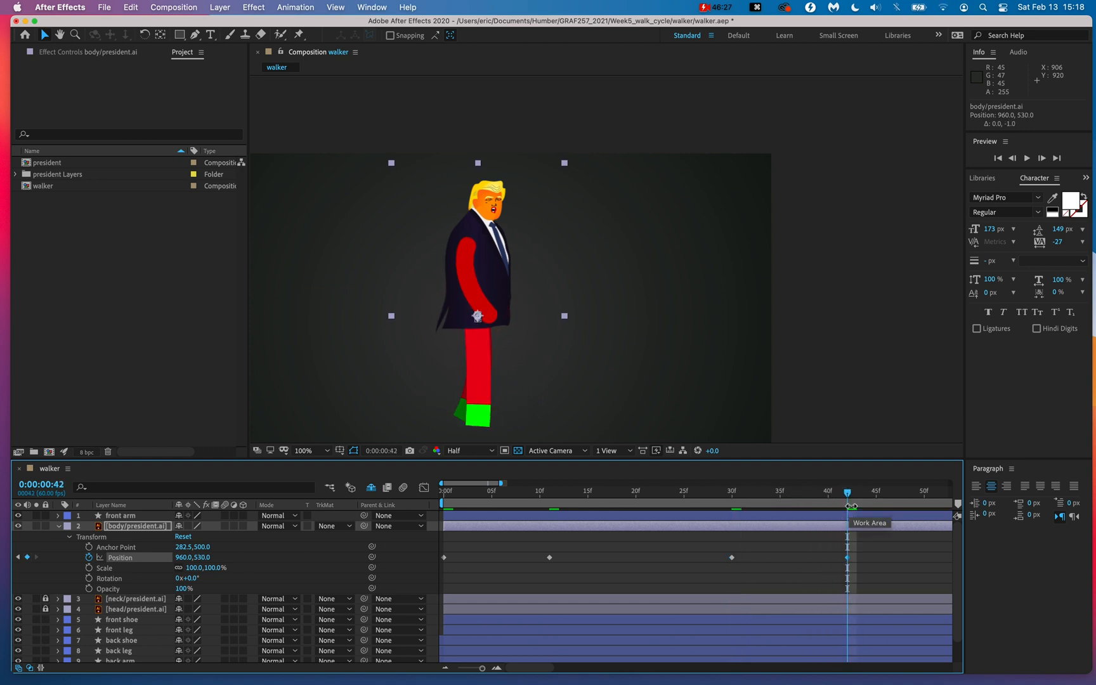
Step: Lower the body to position 960, 542 with a keyframe at 0:00:01:00
{"action": "scroll", "coordinate": [847, 508], "scroll_direction": "right", "scroll_amount": 5}
{"action": "left_click", "coordinate": [825, 497]}
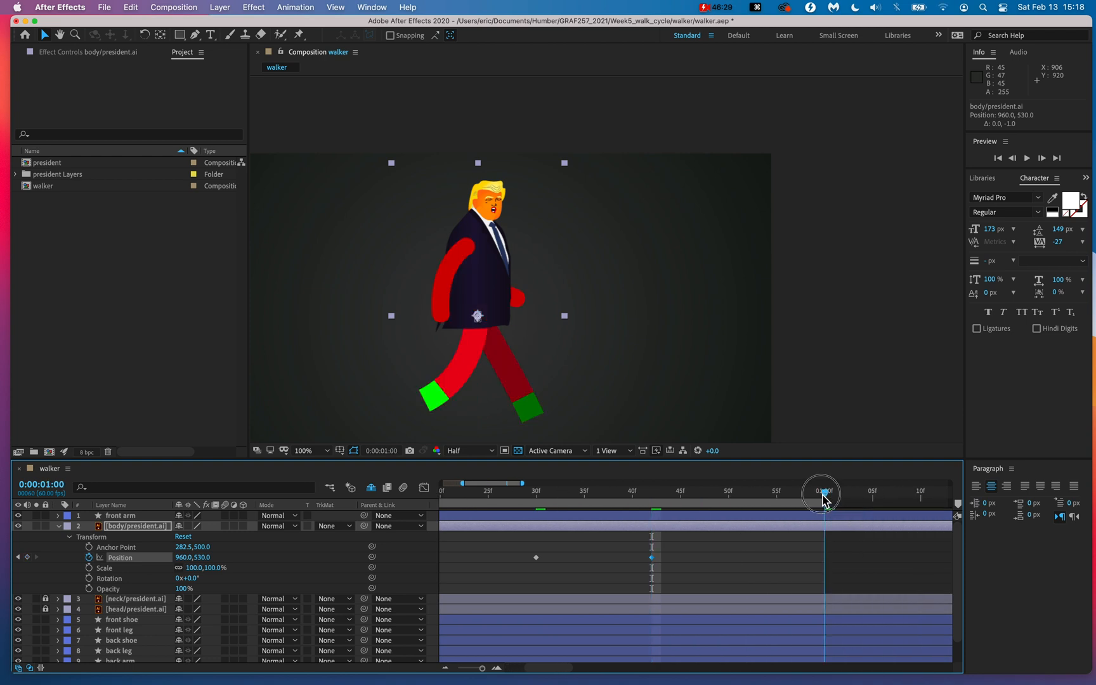
{"action": "key", "text": "Down"}
{"action": "key", "text": "Down"}
{"action": "key", "text": "Down"}
{"action": "key", "text": "Down"}
{"action": "key", "text": "Down"}
{"action": "key", "text": "Down"}
{"action": "key", "text": "Down"}
{"action": "key", "text": "Down"}
{"action": "key", "text": "Up"}
{"action": "key", "text": "Up"}
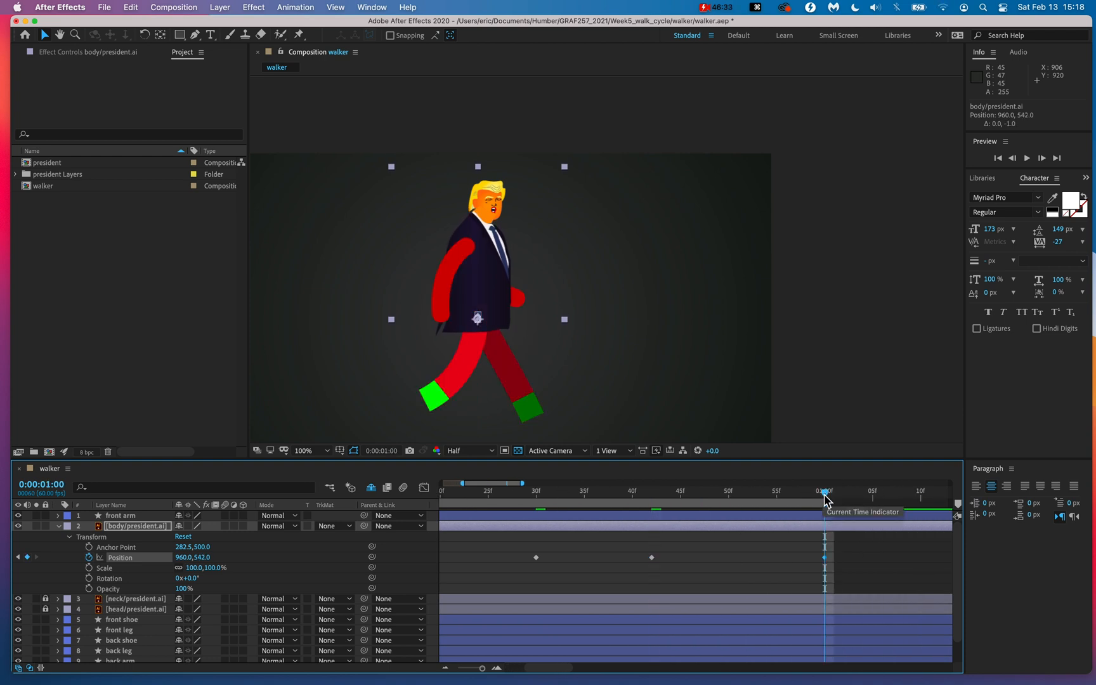
Step: Preview the walk cycle to check the body's up-and-down movement
{"action": "left_click_drag", "start_coordinate": [825, 499], "coordinate": [807, 498]}
{"action": "key", "text": "space"}
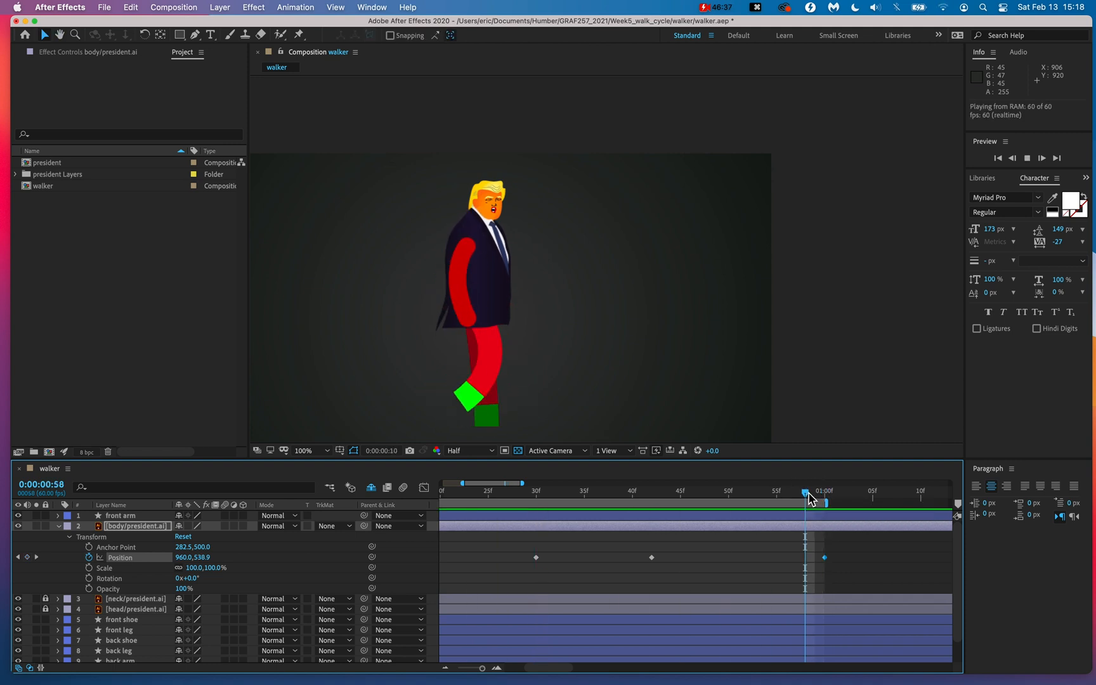
{"action": "key", "text": "space"}
{"action": "scroll", "coordinate": [621, 565], "scroll_direction": "left", "scroll_amount": 5}
{"action": "left_click", "coordinate": [549, 557]}
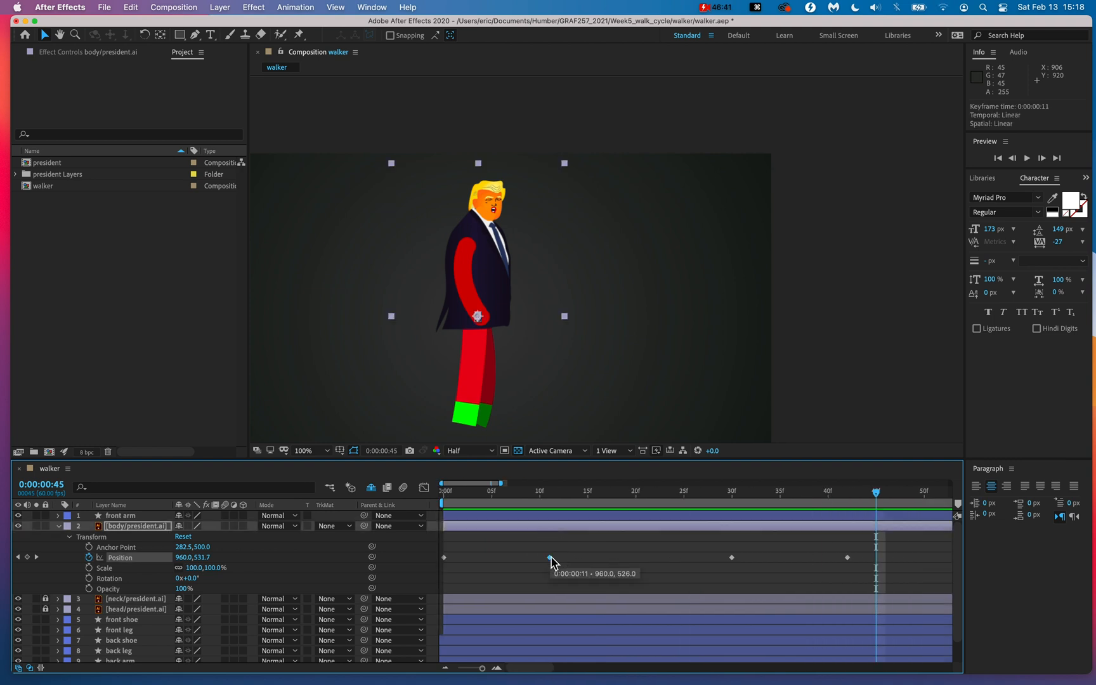
{"action": "key", "text": "alt+super+8"}
{"action": "key", "text": "alt+super+8"}
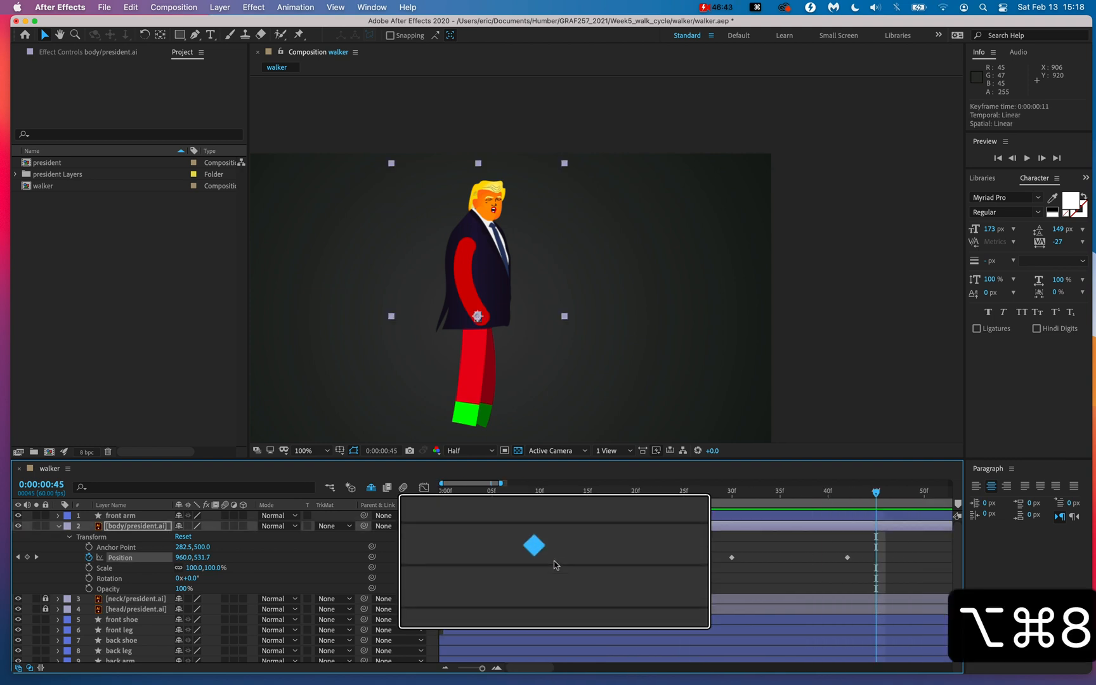
{"action": "key", "text": "super+z"}
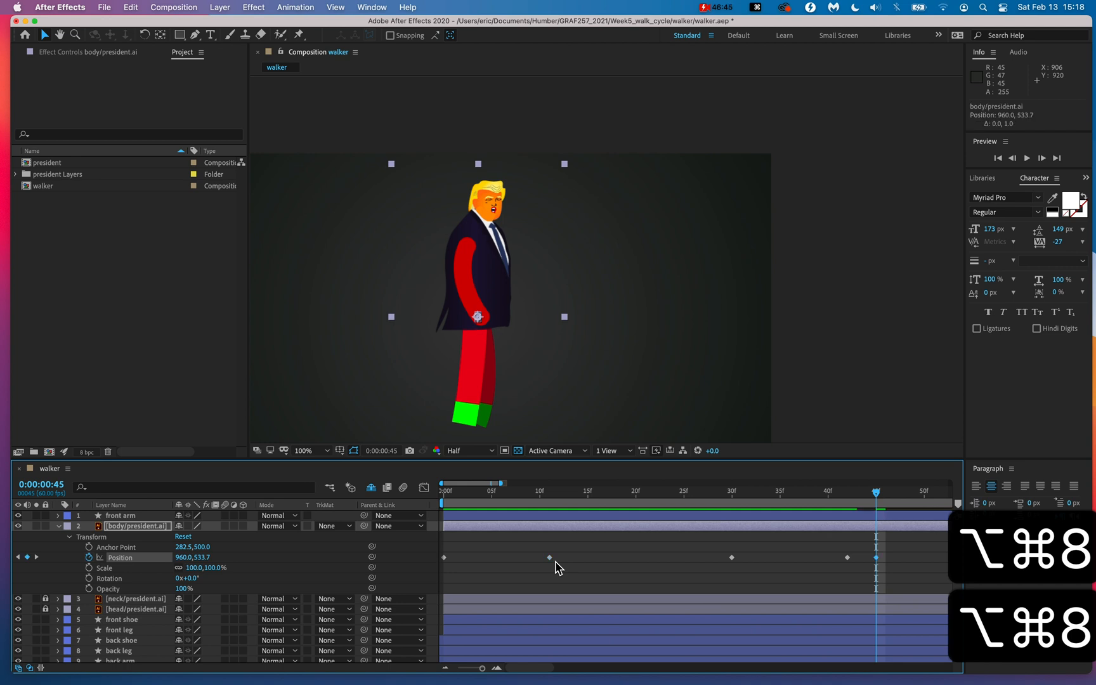
Step: Lower the body to position 960, 534 at its frame 11 keyframe and preview the walk from the start
{"action": "left_click", "coordinate": [551, 491]}
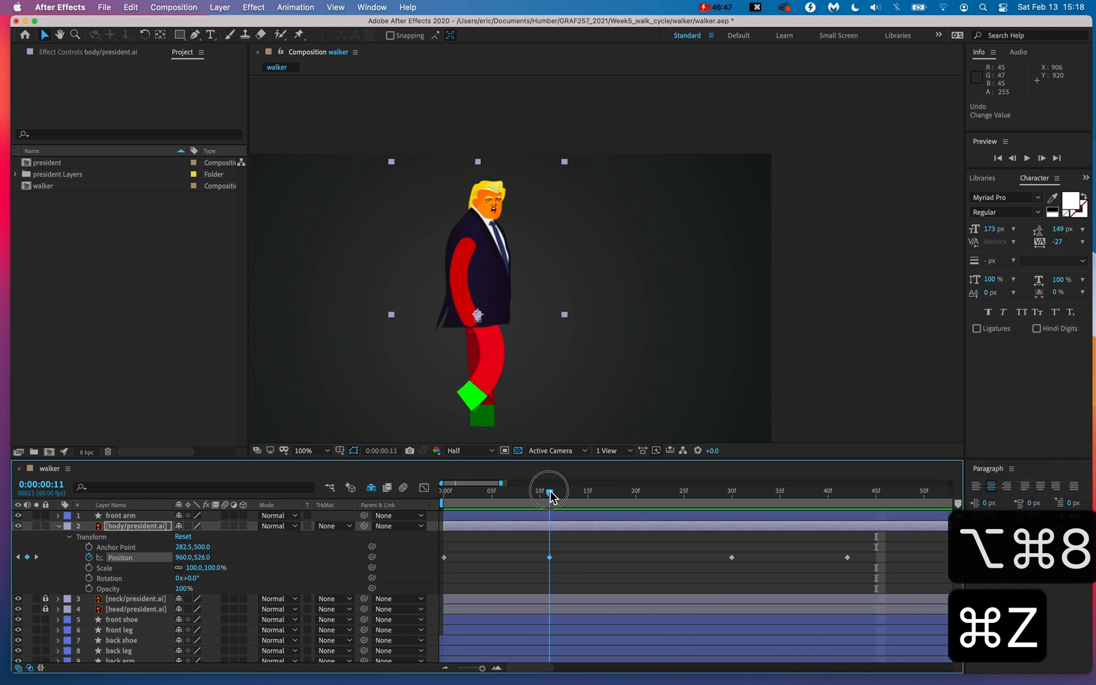
{"action": "left_click", "coordinate": [551, 559]}
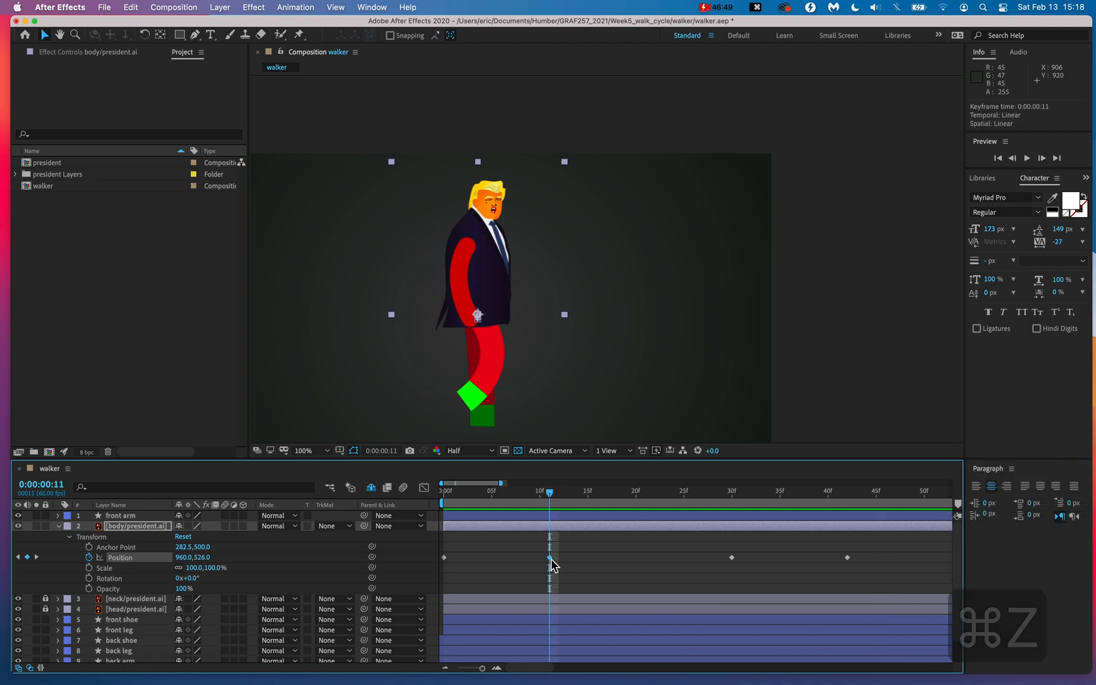
{"action": "key", "text": "Down"}
{"action": "key", "text": "Down"}
{"action": "key", "text": "Down"}
{"action": "key", "text": "Down"}
{"action": "key", "text": "Down"}
{"action": "key", "text": "Down"}
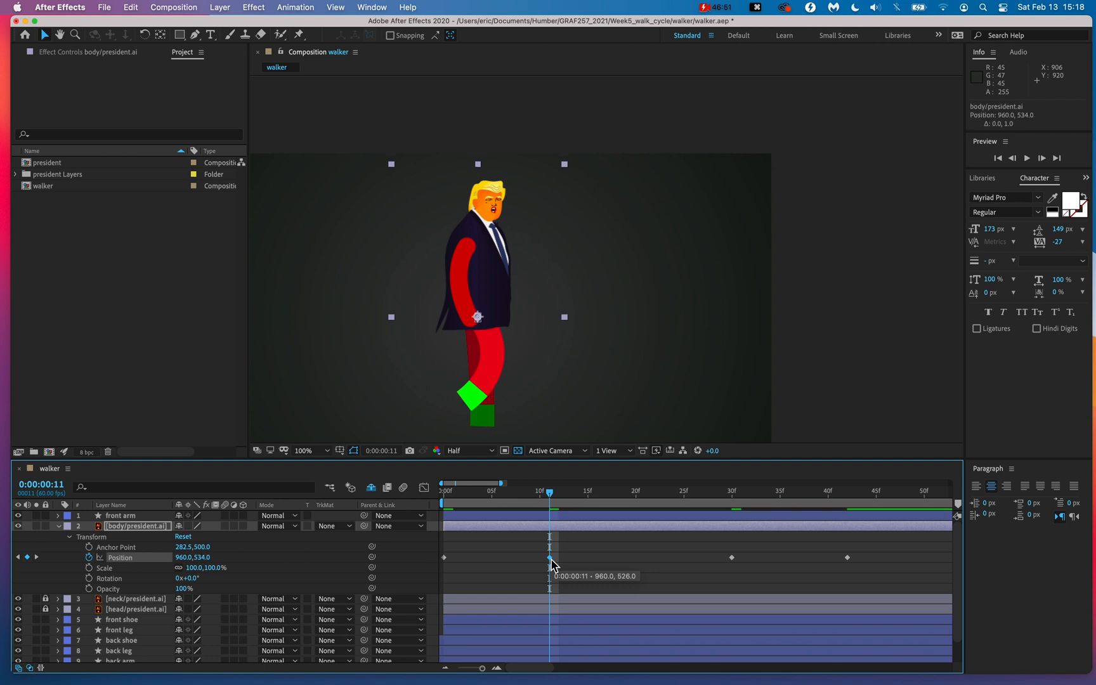
{"action": "left_click_drag", "start_coordinate": [550, 493], "coordinate": [411, 498]}
{"action": "key", "text": "space"}
{"action": "key", "text": "space"}
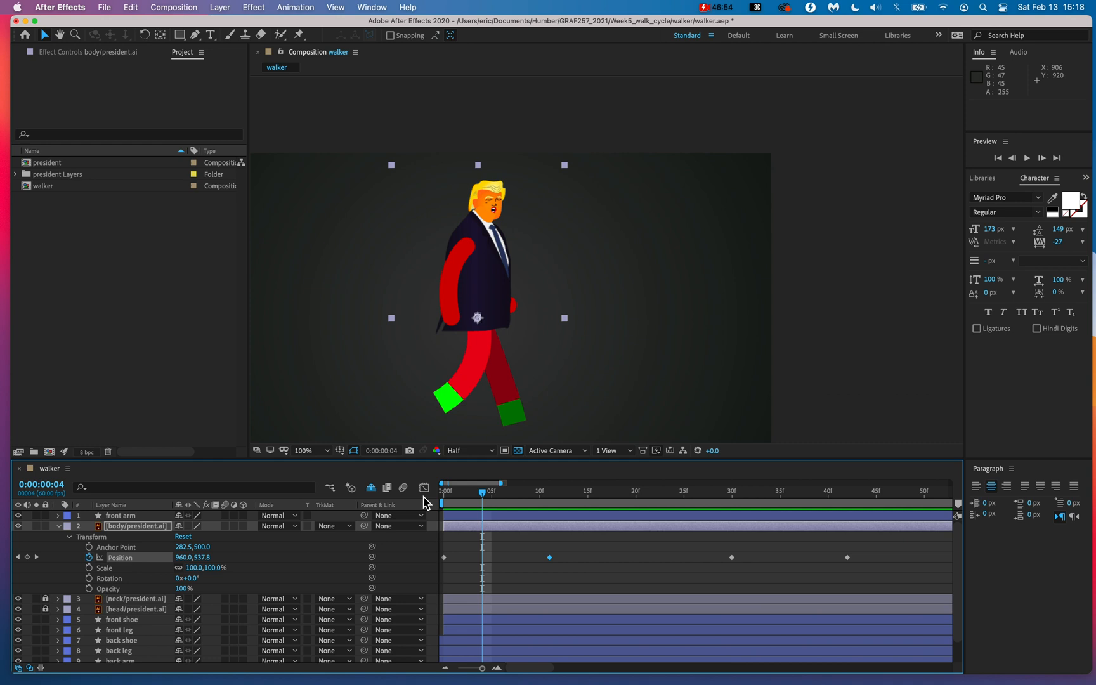
Step: Lower the body to position 960, 536 at its frame 42 keyframe and preview the walk cycle
{"action": "left_click", "coordinate": [851, 498]}
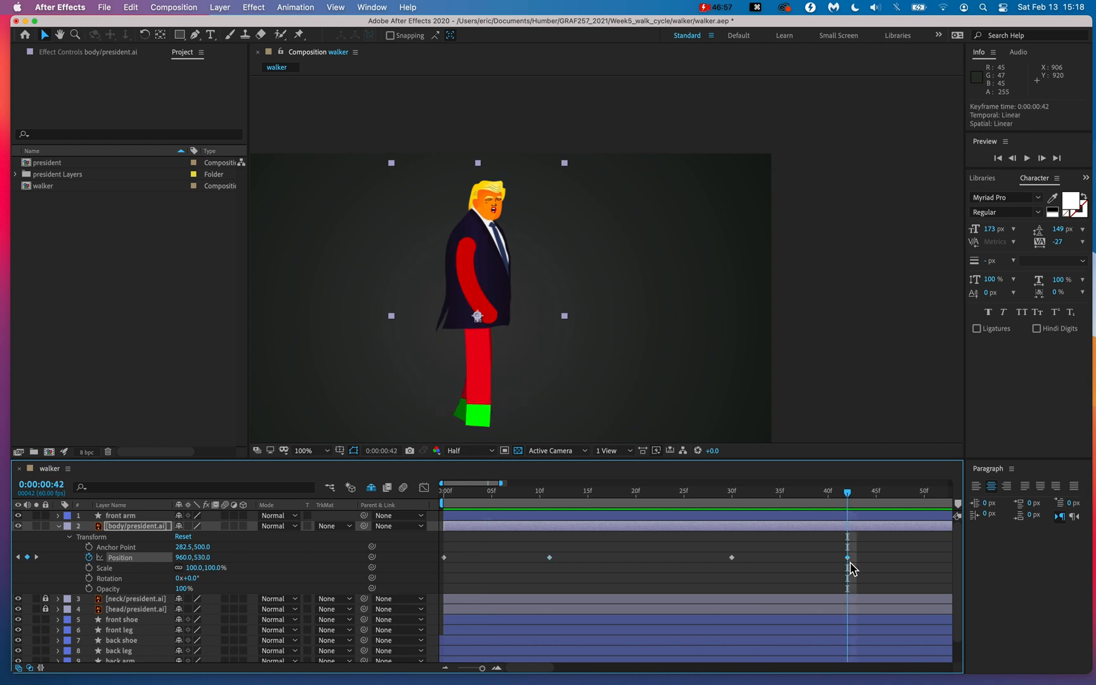
{"action": "key", "text": "shift+Down"}
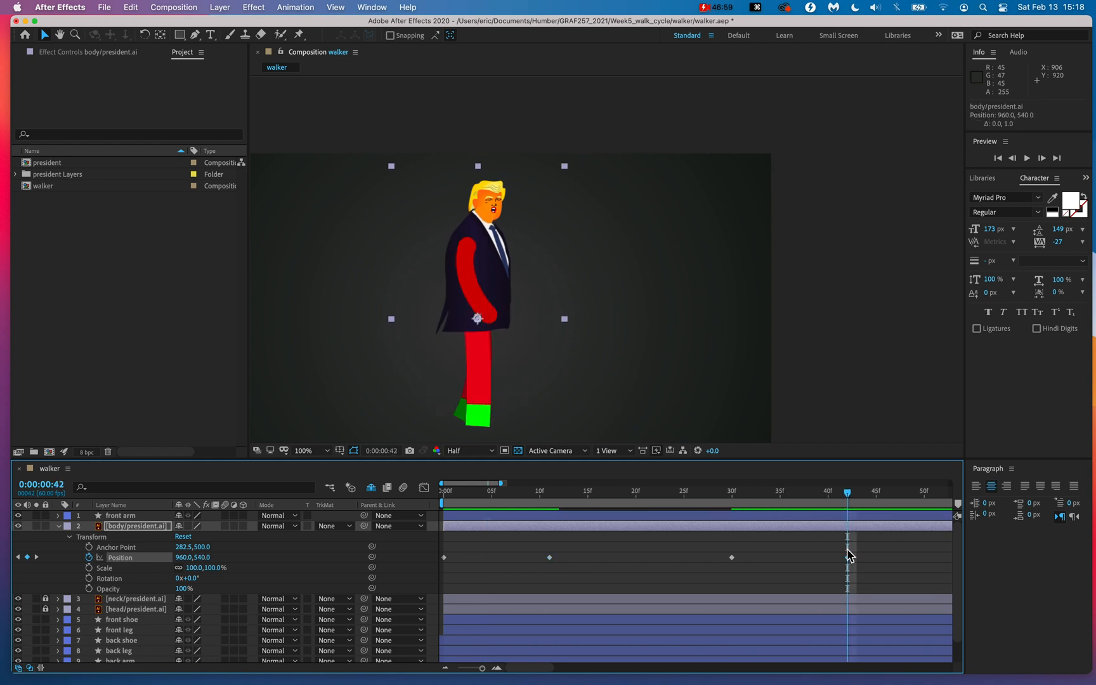
{"action": "left_click", "coordinate": [825, 499]}
{"action": "key", "text": "space"}
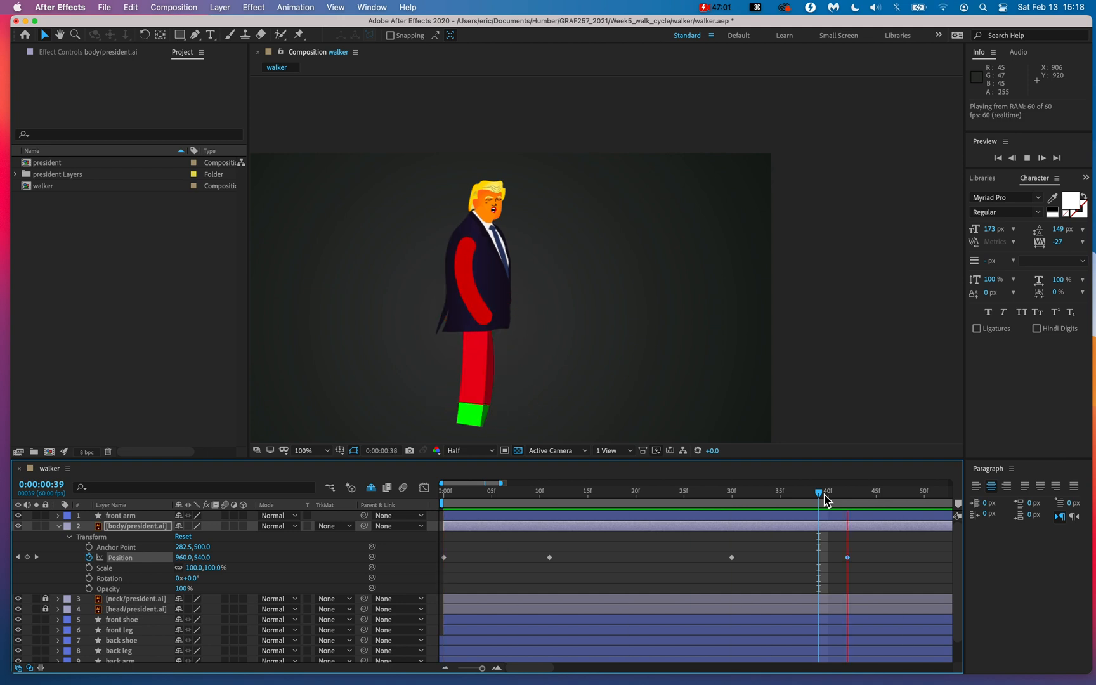
{"action": "left_click_drag", "start_coordinate": [696, 495], "coordinate": [852, 538]}
{"action": "key", "text": "Up"}
{"action": "key", "text": "Up"}
{"action": "key", "text": "Up"}
{"action": "key", "text": "Up"}
{"action": "key", "text": "Up"}
{"action": "key", "text": "Up"}
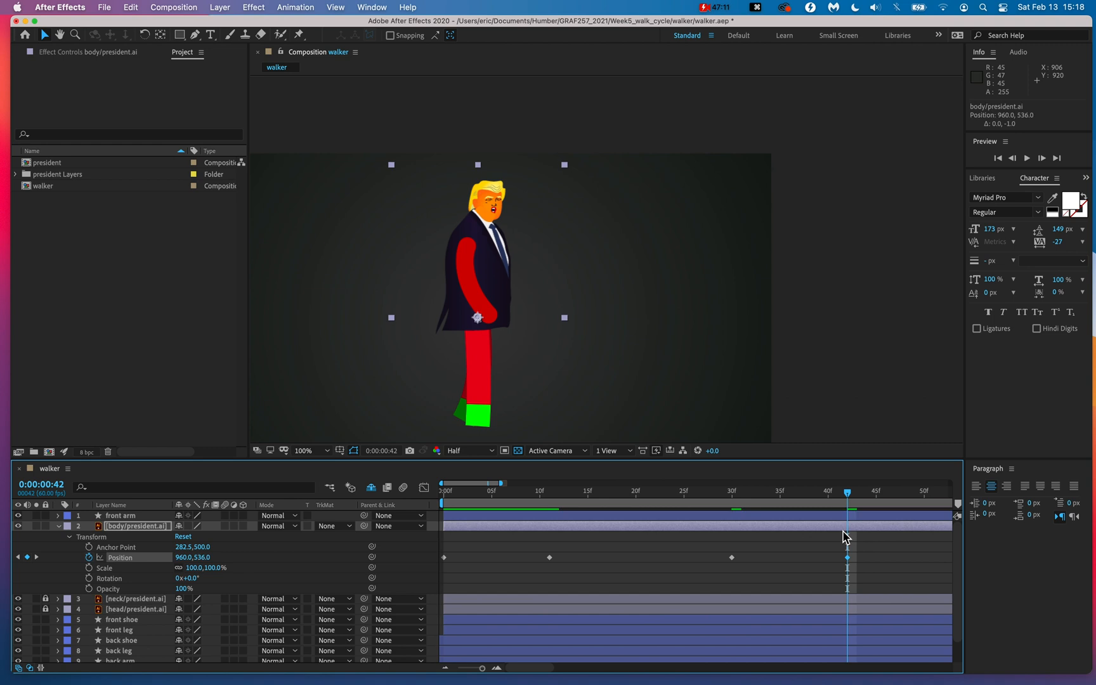
{"action": "key", "text": "space"}
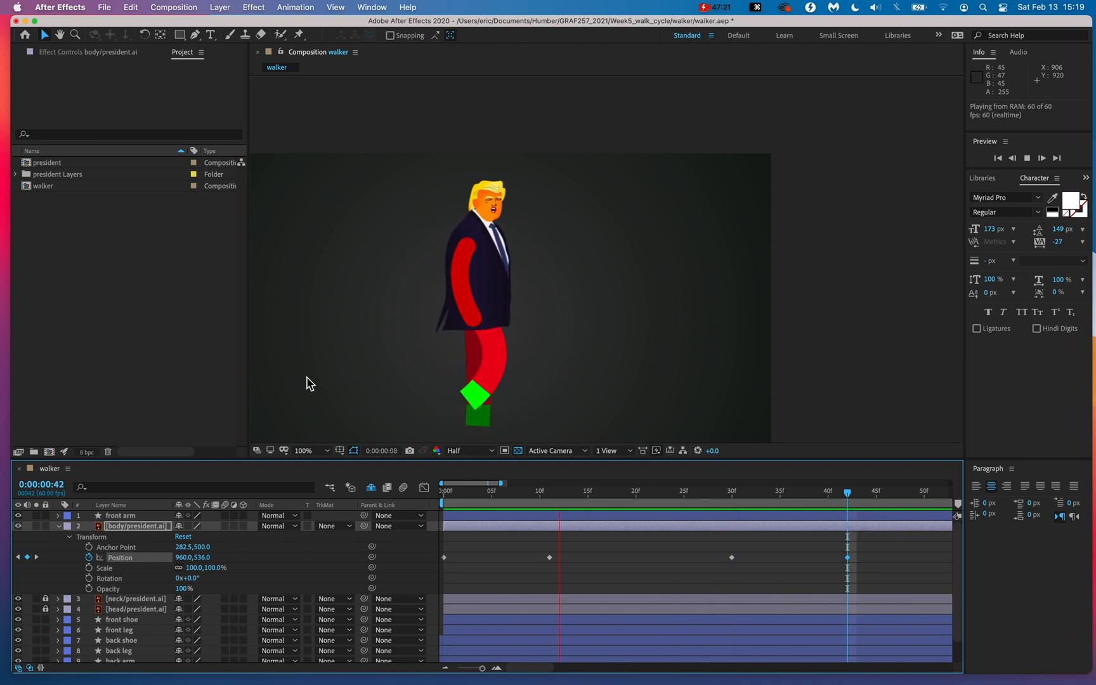
{"action": "key", "text": "space"}
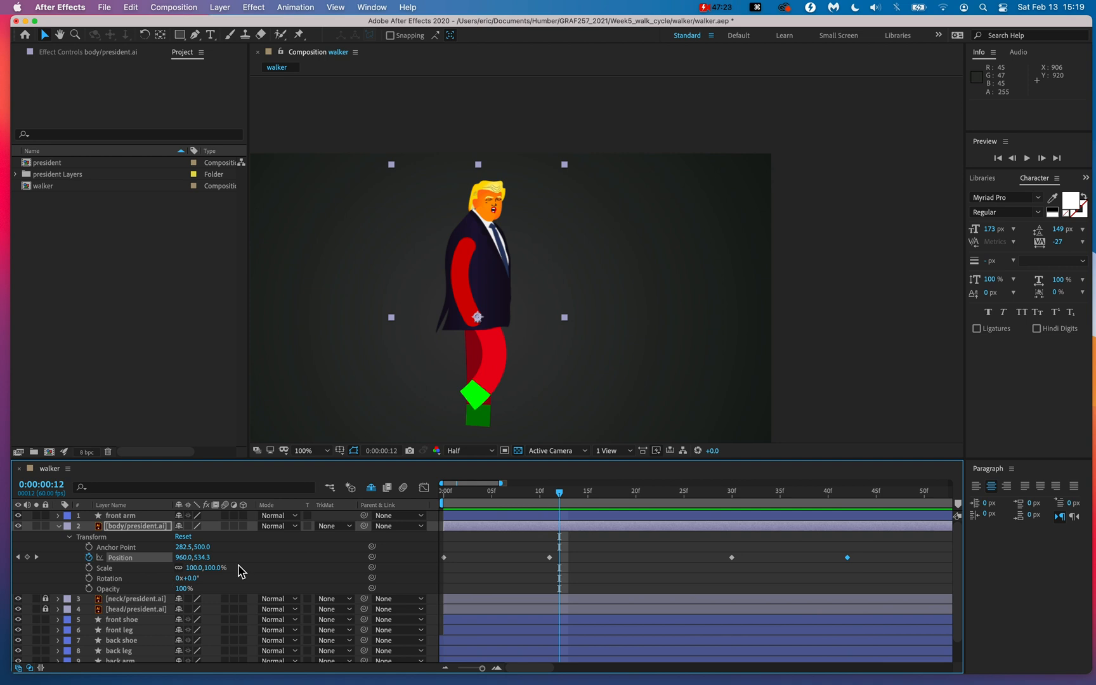
Step: Unlock the head layer and parent it to the body layer, and preview the walk cycle
{"action": "left_click", "coordinate": [64, 528]}
{"action": "left_click", "coordinate": [61, 528]}
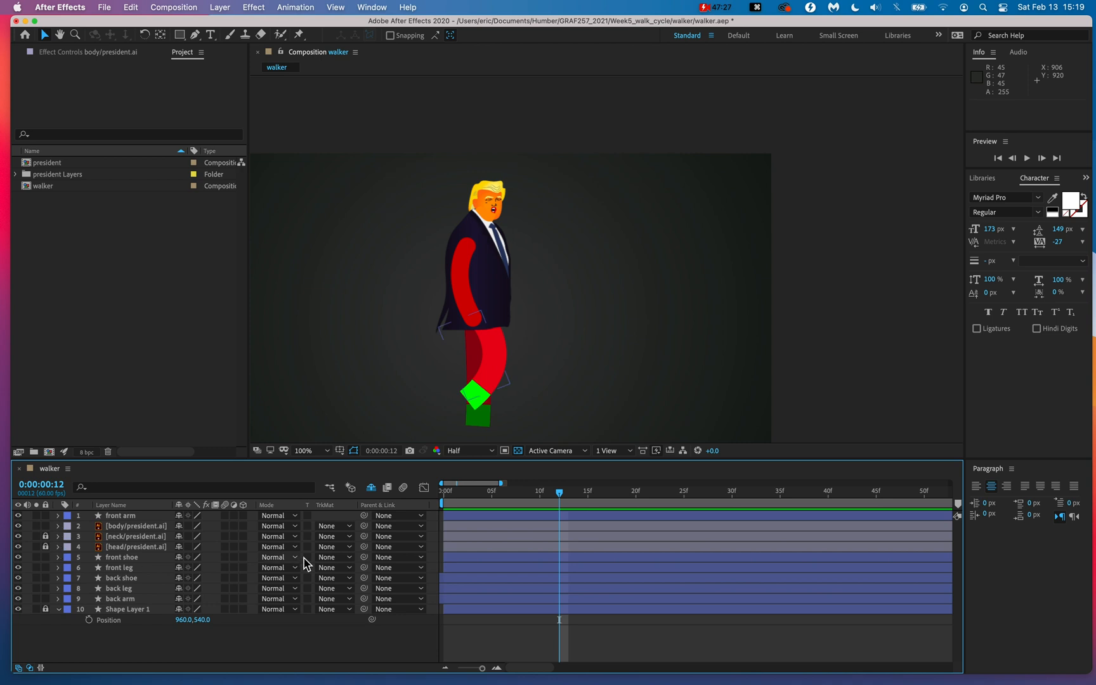
{"action": "key", "text": "alt+super+8"}
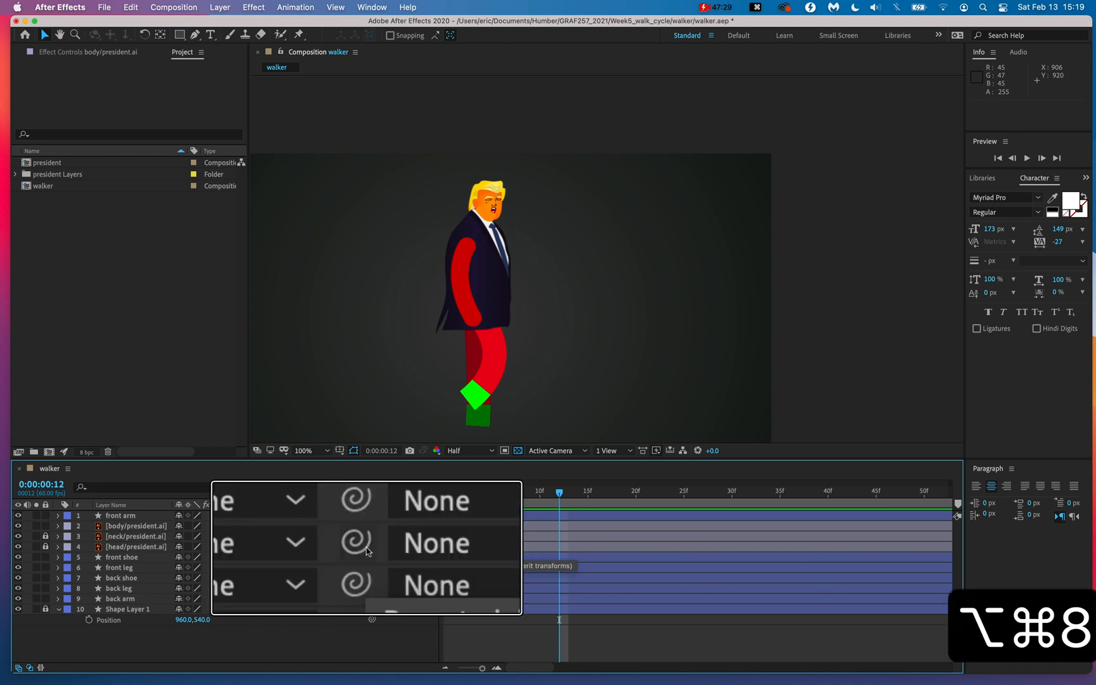
{"action": "key", "text": "alt+super+8"}
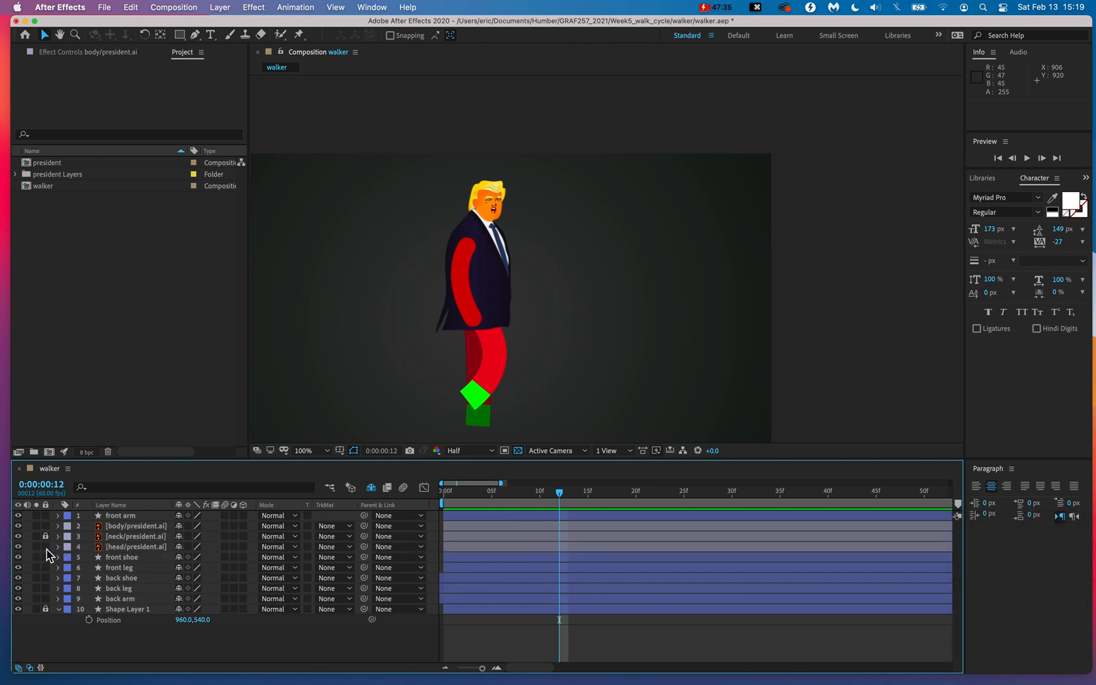
{"action": "left_click_drag", "start_coordinate": [364, 547], "coordinate": [154, 531]}
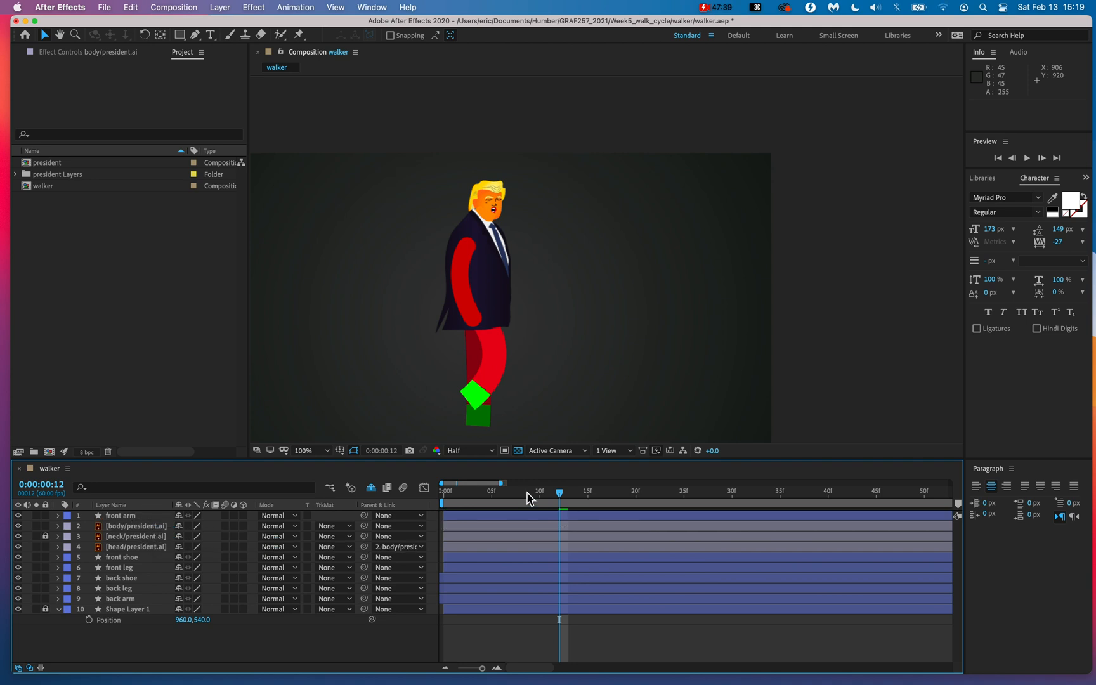
{"action": "key", "text": "space"}
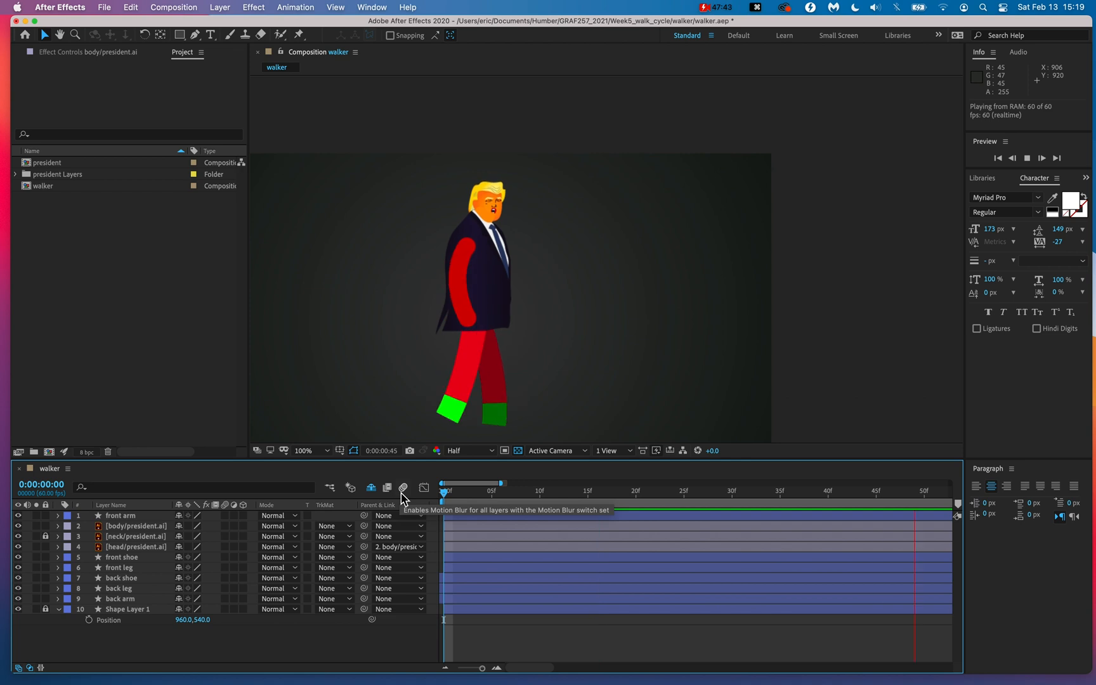
{"action": "key", "text": "space"}
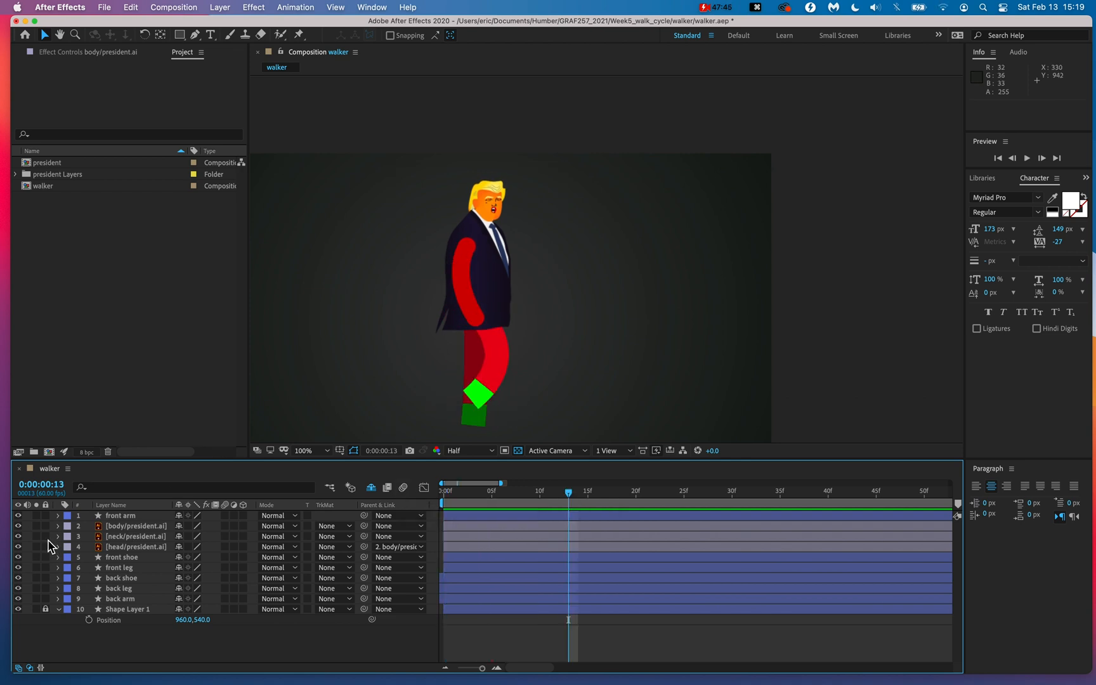
Step: Move the head layer above the unlocked neck layer in the stacking order and preview the walk cycle
{"action": "left_click_drag", "start_coordinate": [142, 547], "coordinate": [145, 538]}
{"action": "key", "text": "space"}
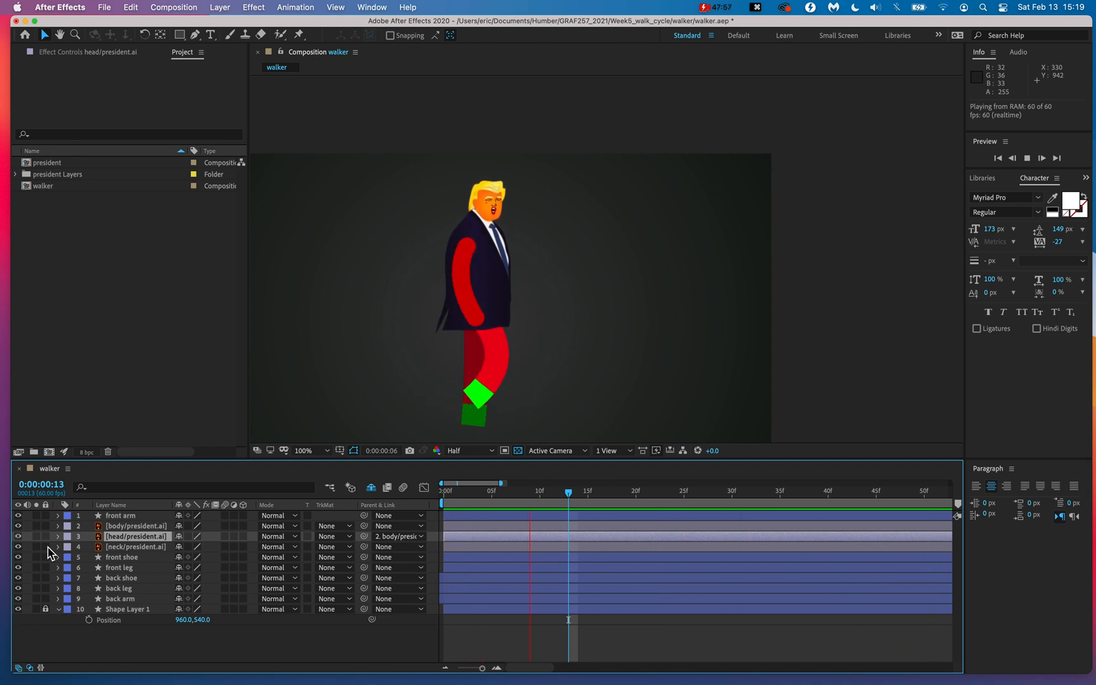
{"action": "key", "text": "h"}
{"action": "left_click_drag", "start_coordinate": [326, 282], "coordinate": [398, 231]}
{"action": "key", "text": "v"}
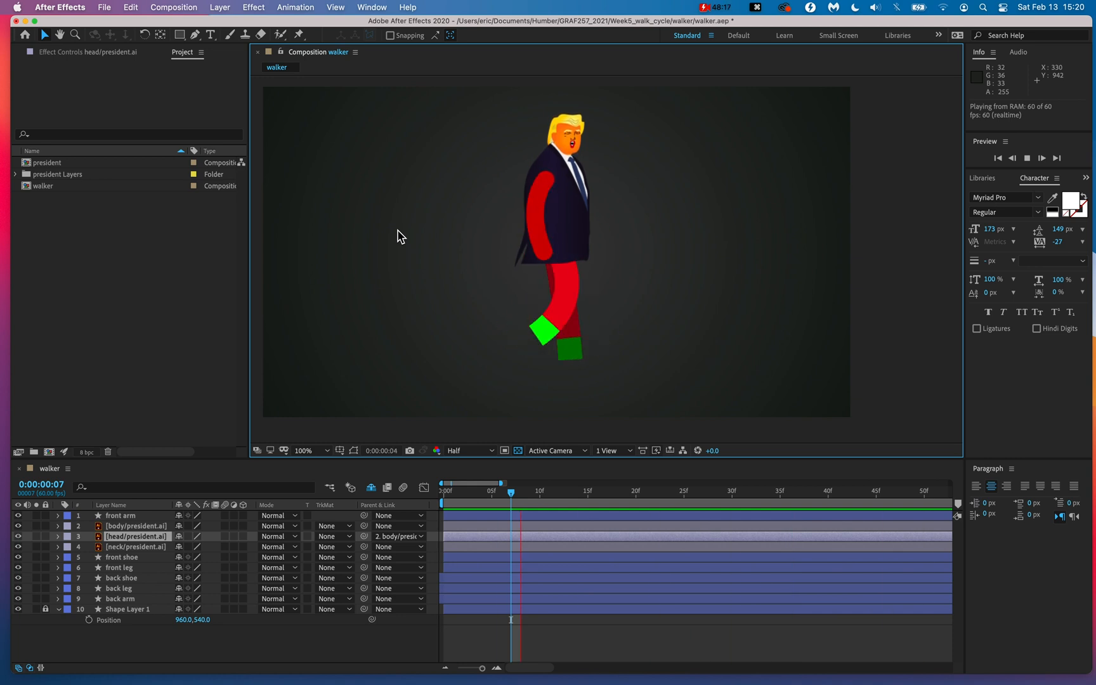
{"action": "left_click", "coordinate": [716, 7]}
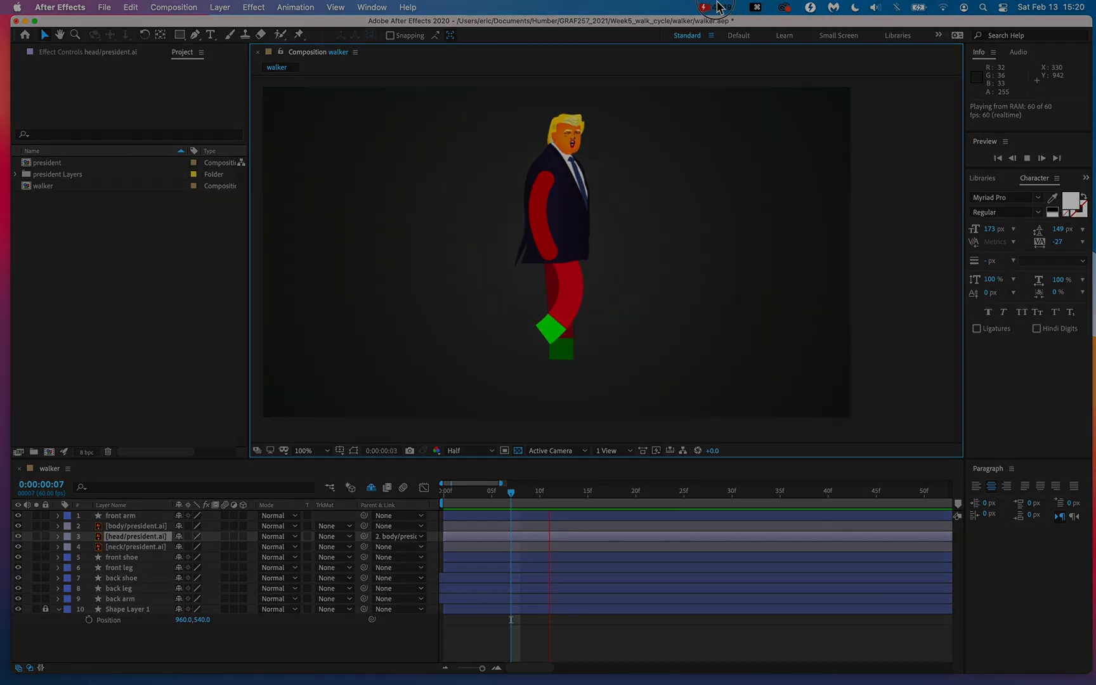